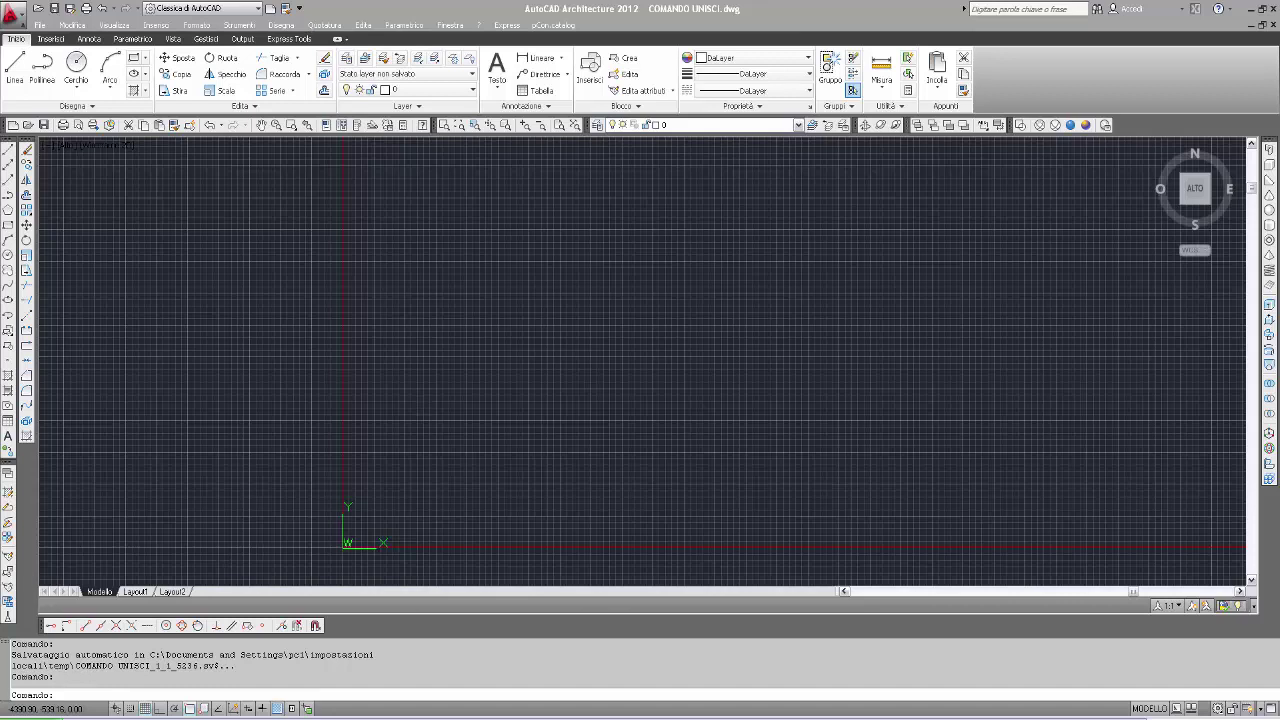
Save the drawing and turn off the grid display in model space.
key("ctrl+s")
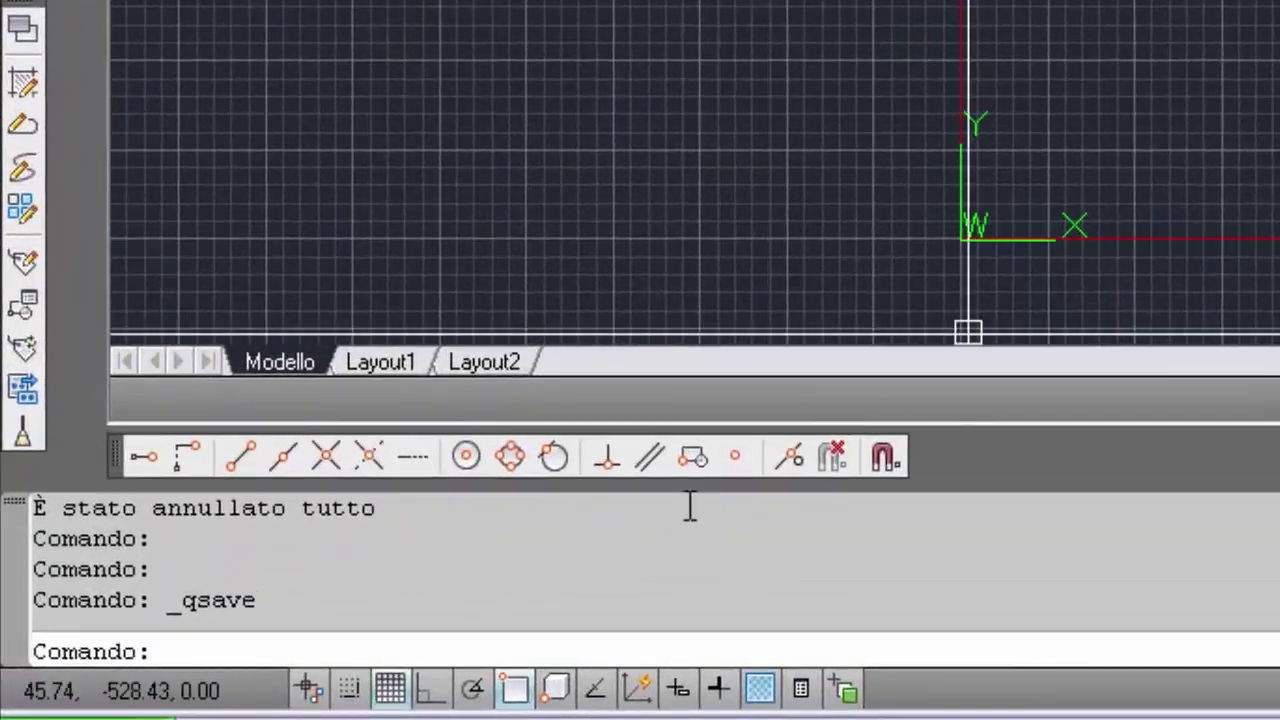
left_click(398, 688)
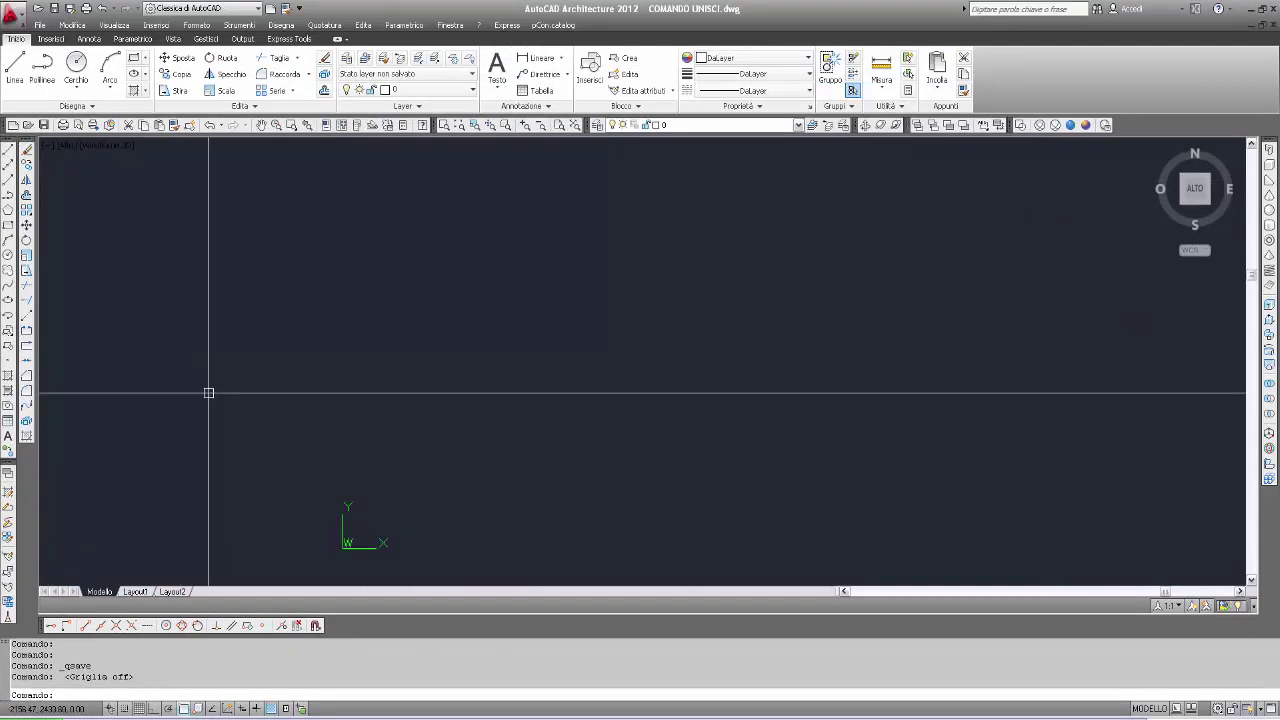
left_click(208, 393)
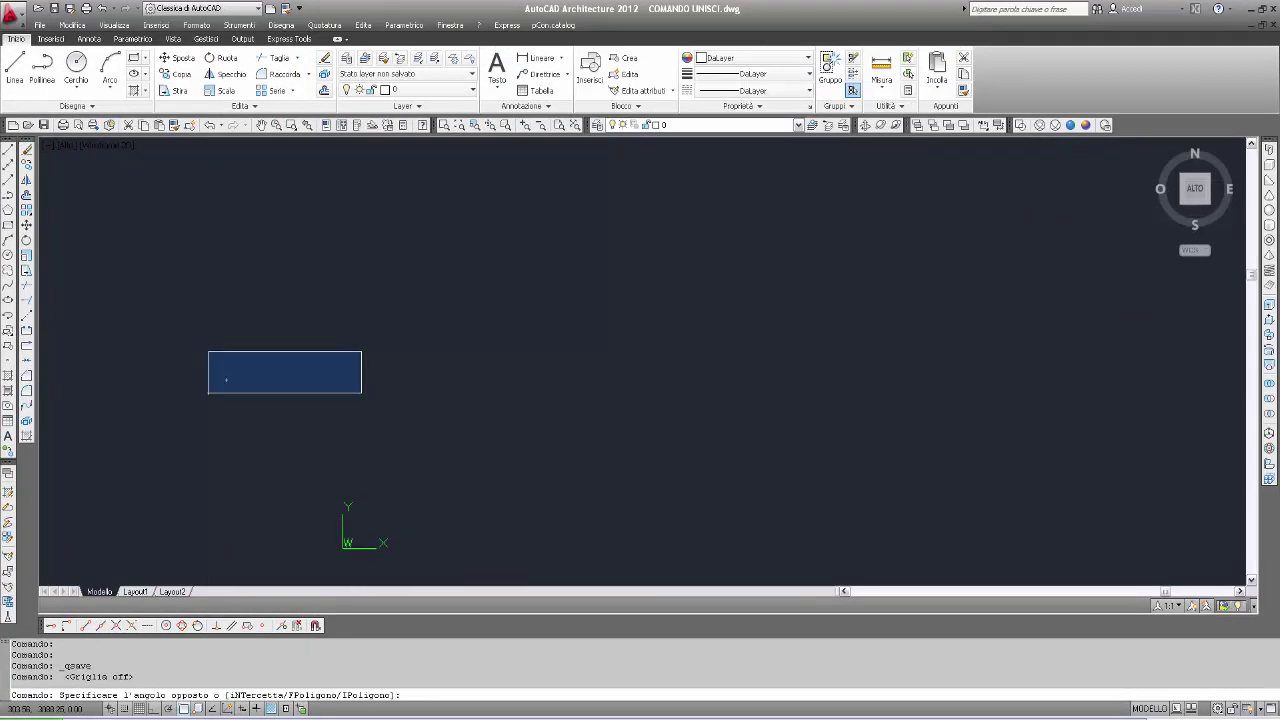
left_click(360, 354)
Turn on Ortho mode and draw a horizontal line about 3964 units long above the origin.
left_click(8, 152)
left_click(217, 405)
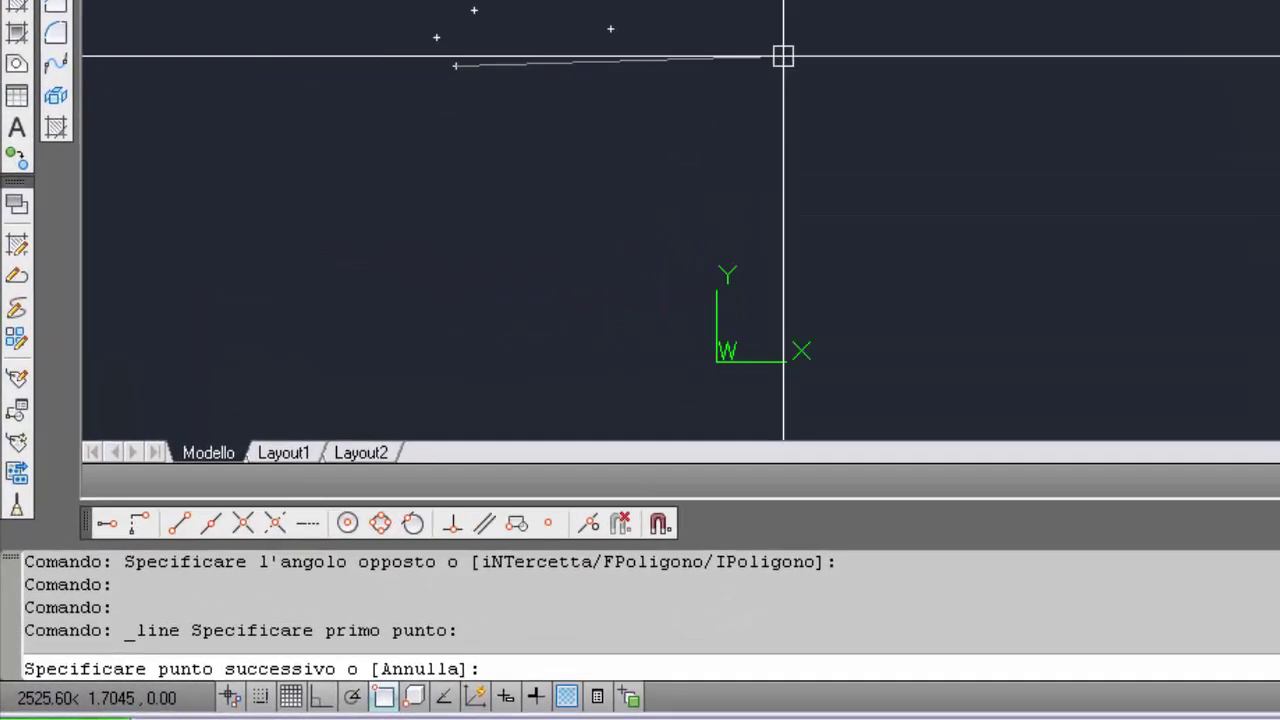
key("F8")
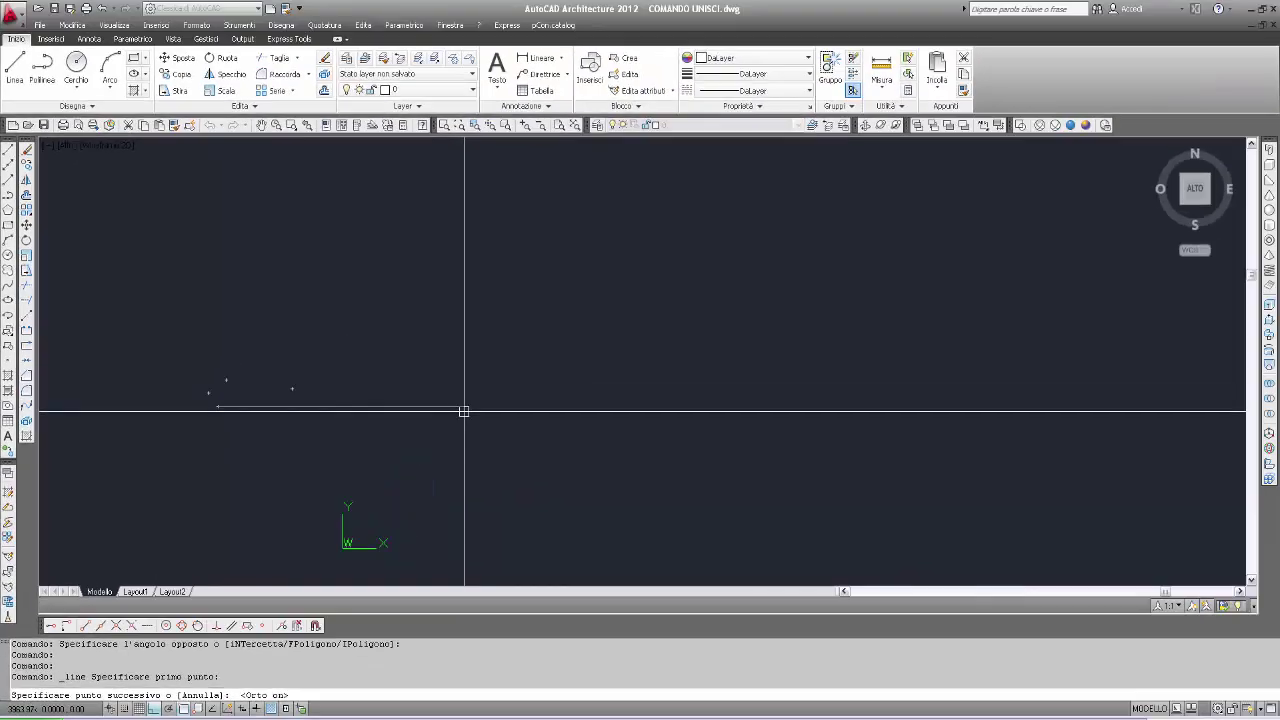
left_click(465, 411)
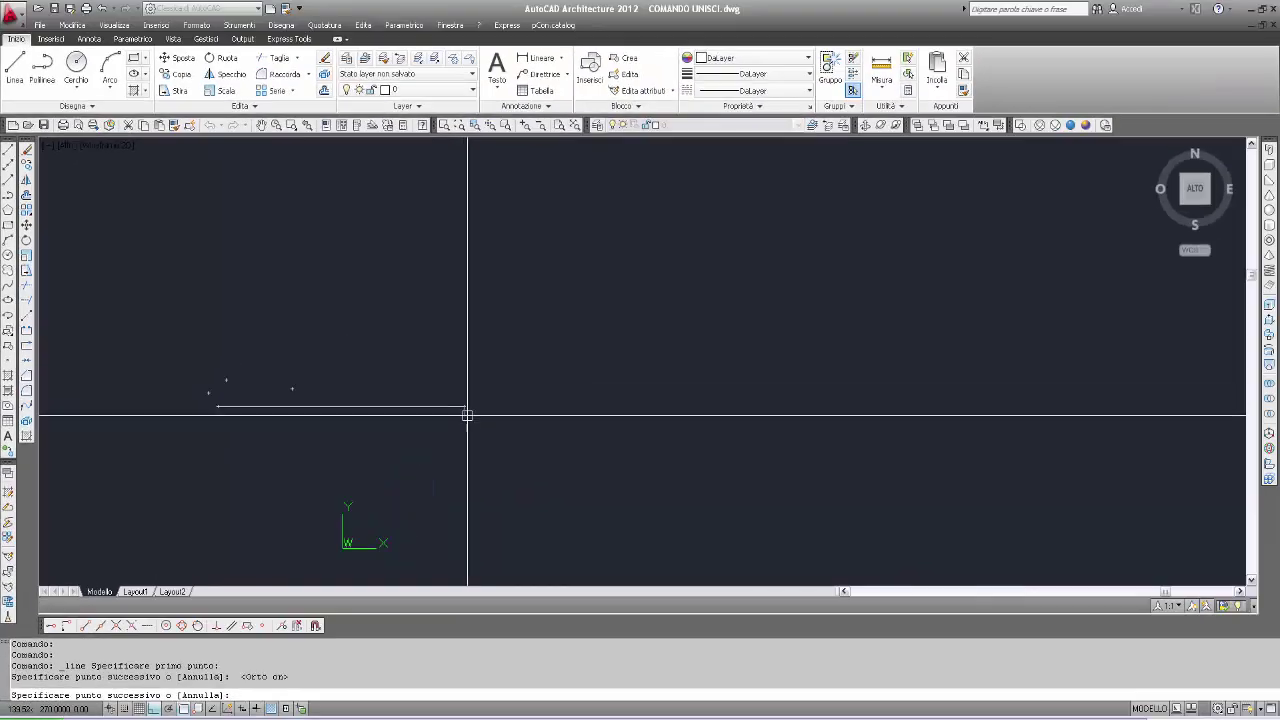
key("Return")
Draw two vertical lines crossing the horizontal line, one near each end, the right one about 1900 units long.
left_click(9, 150)
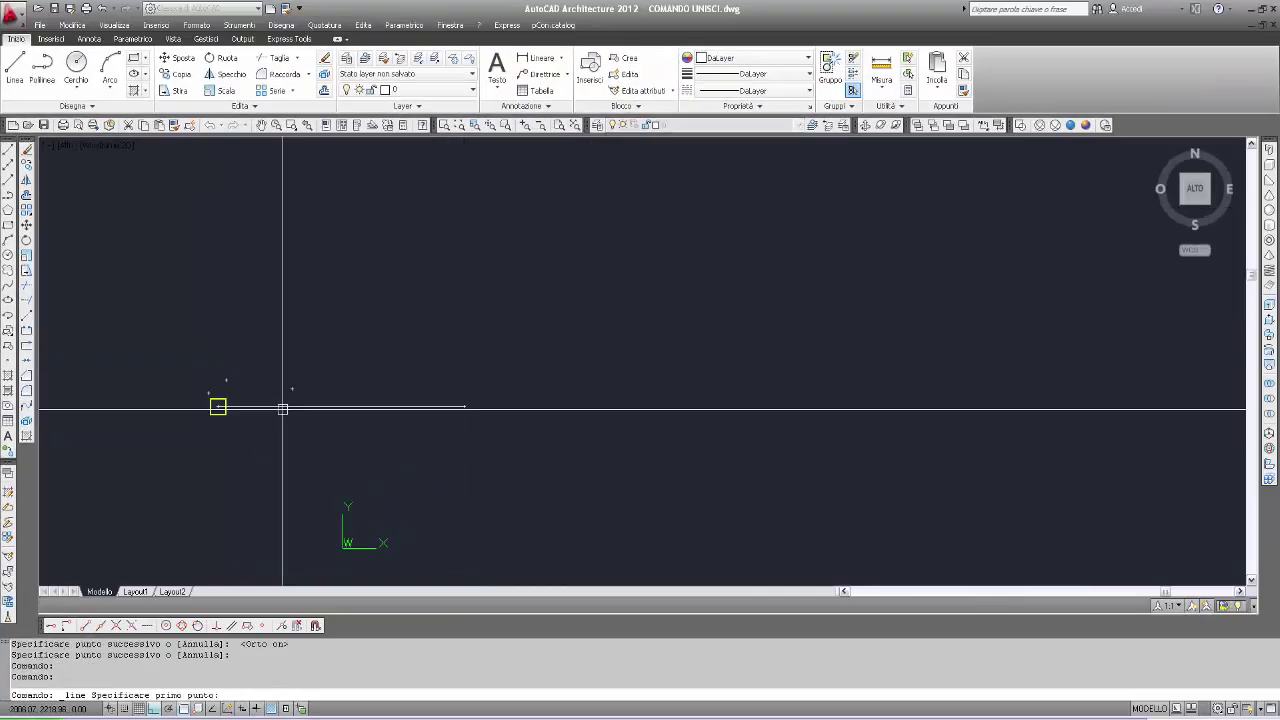
left_click(277, 355)
left_click(277, 453)
key("Escape")
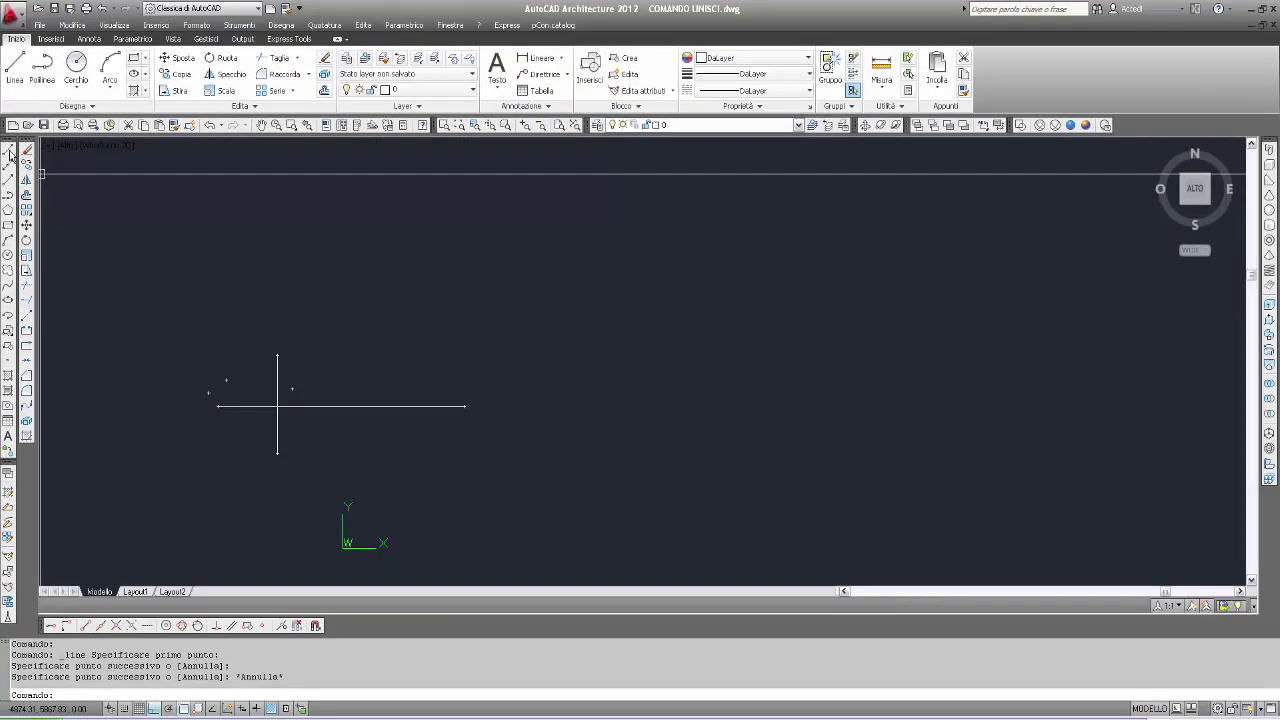
left_click(9, 150)
left_click(397, 353)
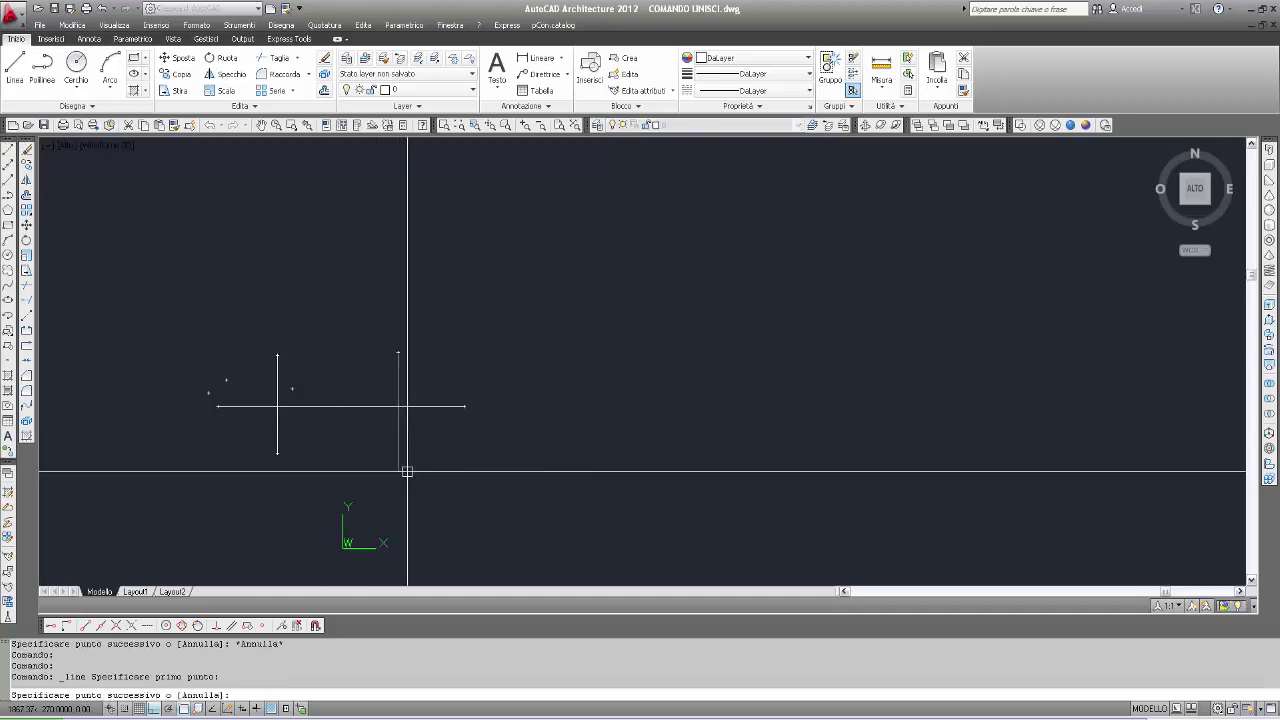
left_click(409, 471)
key("Escape")
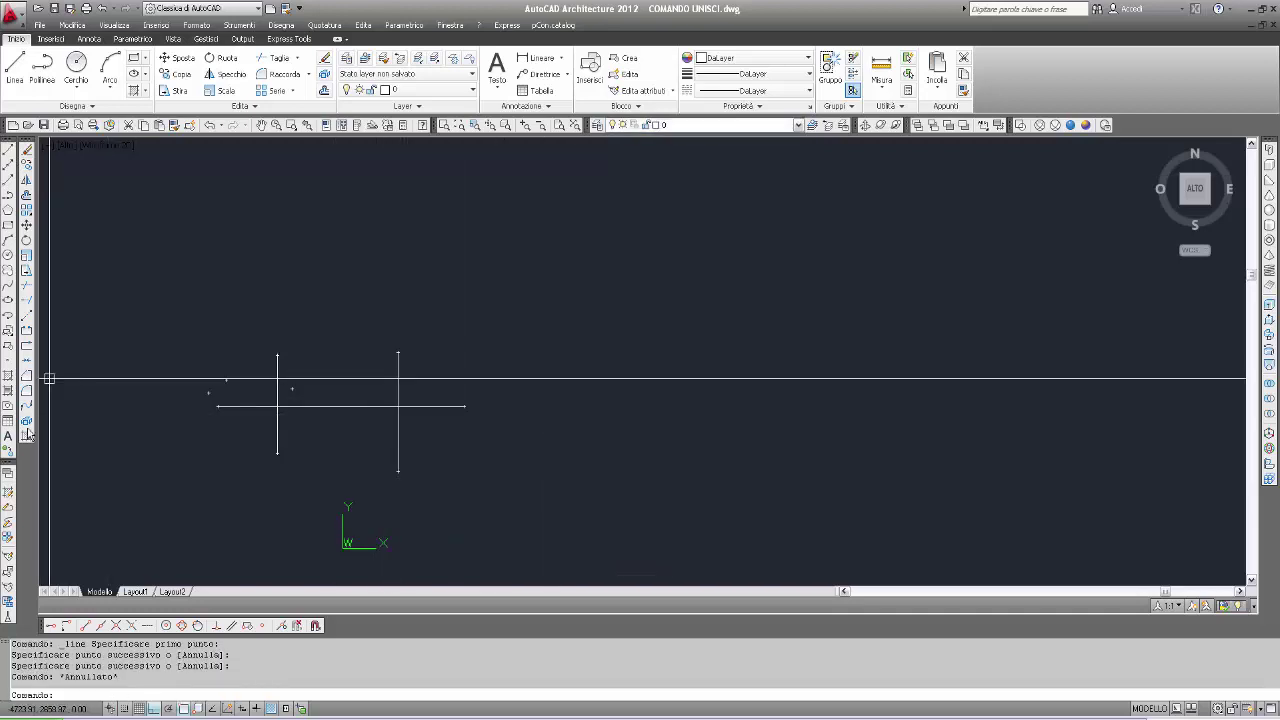
Break the horizontal line at its intersection with the left vertical line, without leaving a gap.
left_click(28, 349)
left_click(296, 406)
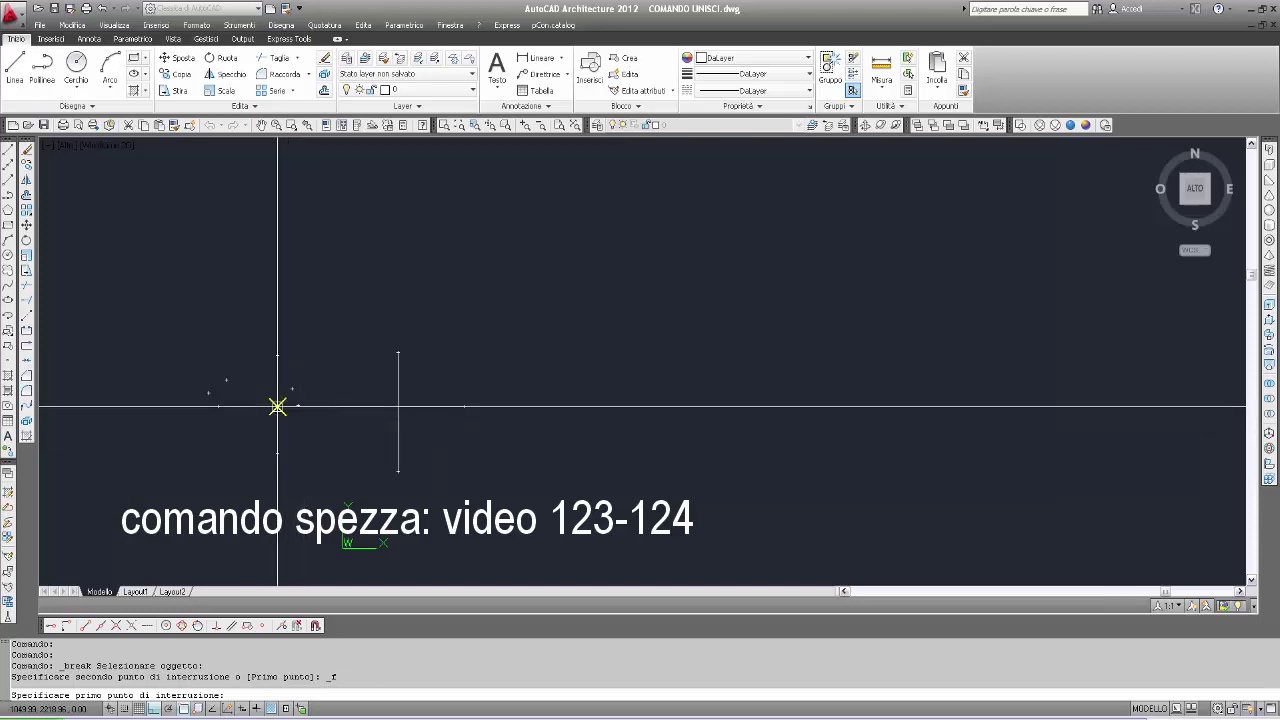
left_click(277, 406)
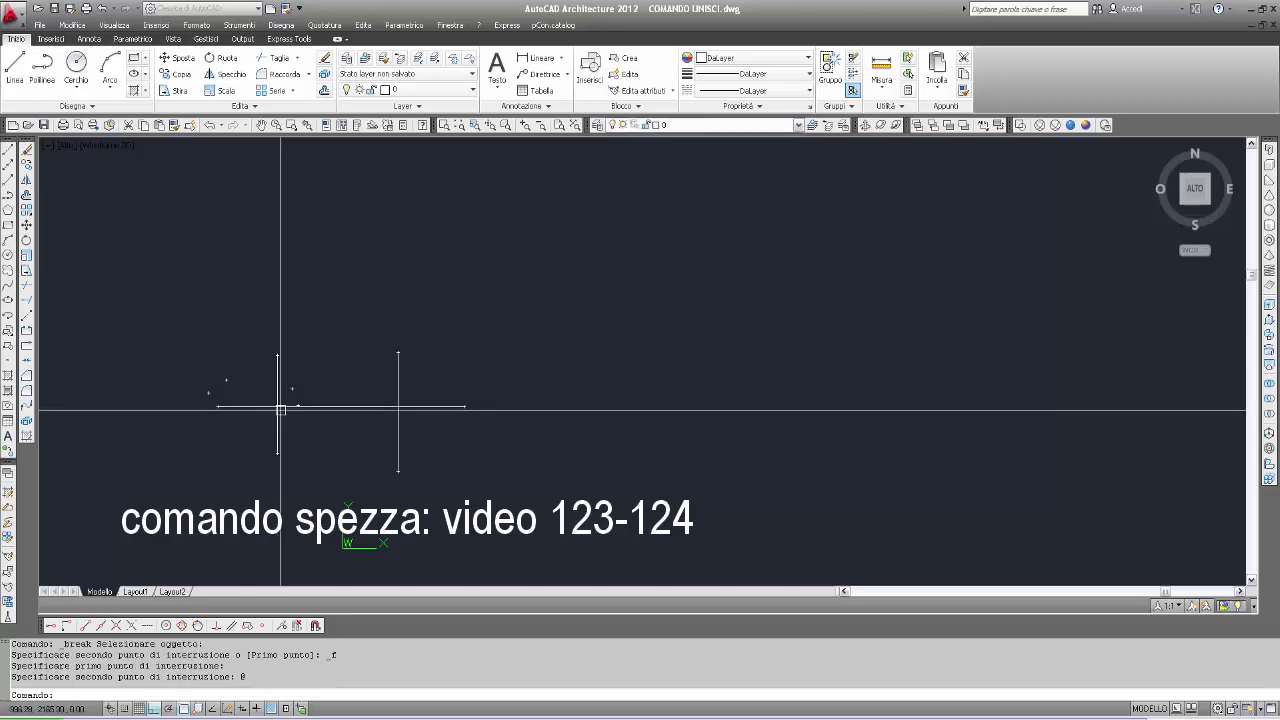
type("@")
key("Return")
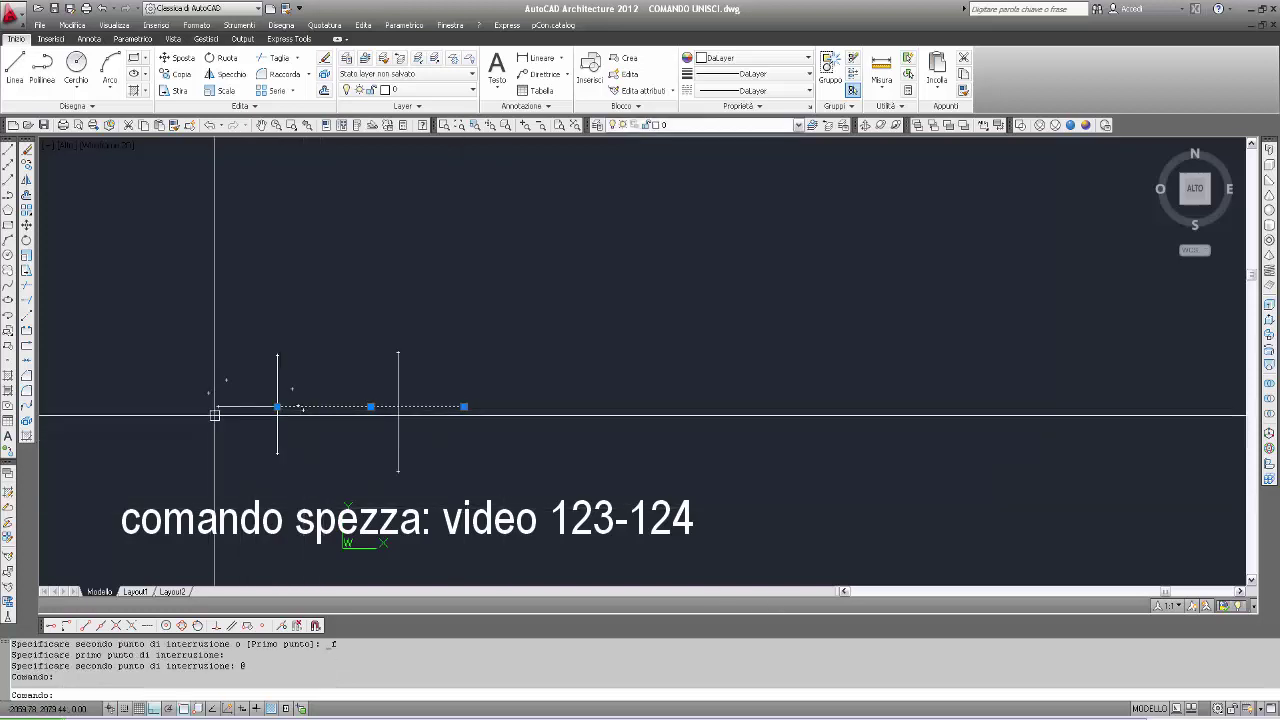
Select each piece of the broken horizontal line to check the split, and clear the selection.
key("Escape")
left_click(246, 406)
left_click(331, 406)
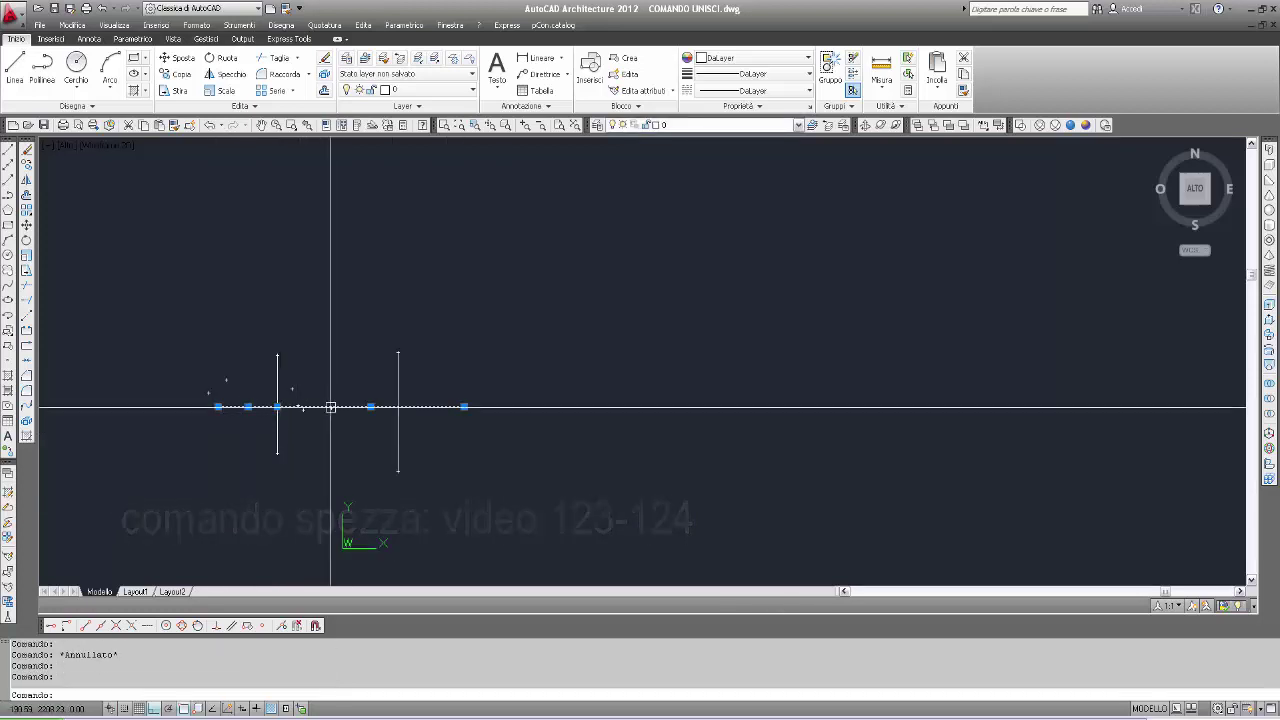
key("Escape")
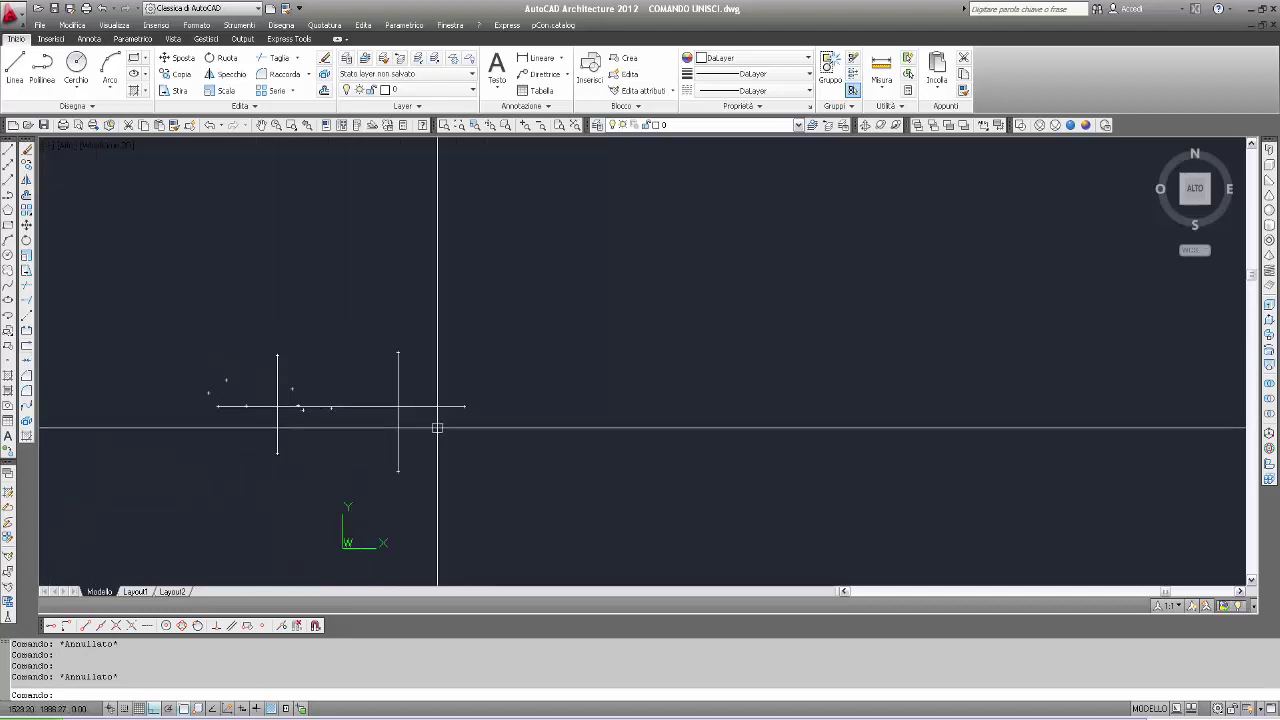
Break the right-hand piece of the horizontal line at its intersection with the right vertical line.
left_click(334, 406)
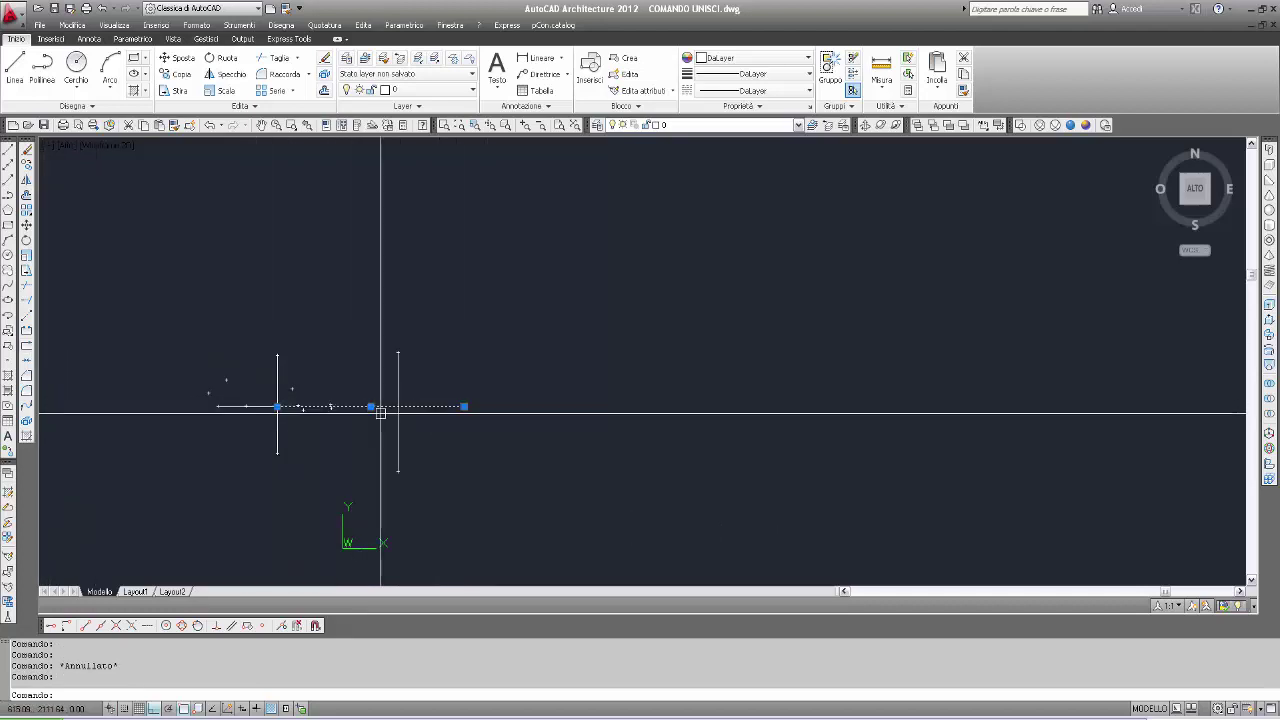
left_click(33, 357)
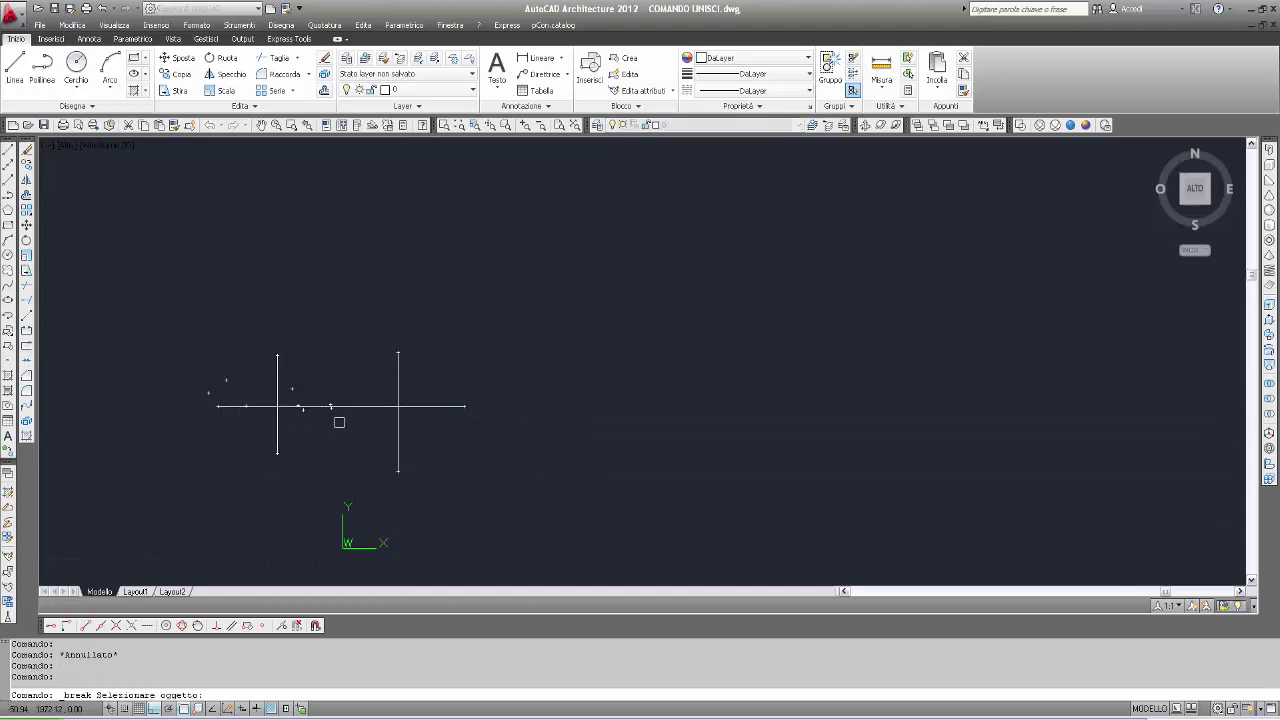
left_click(355, 408)
left_click(398, 406)
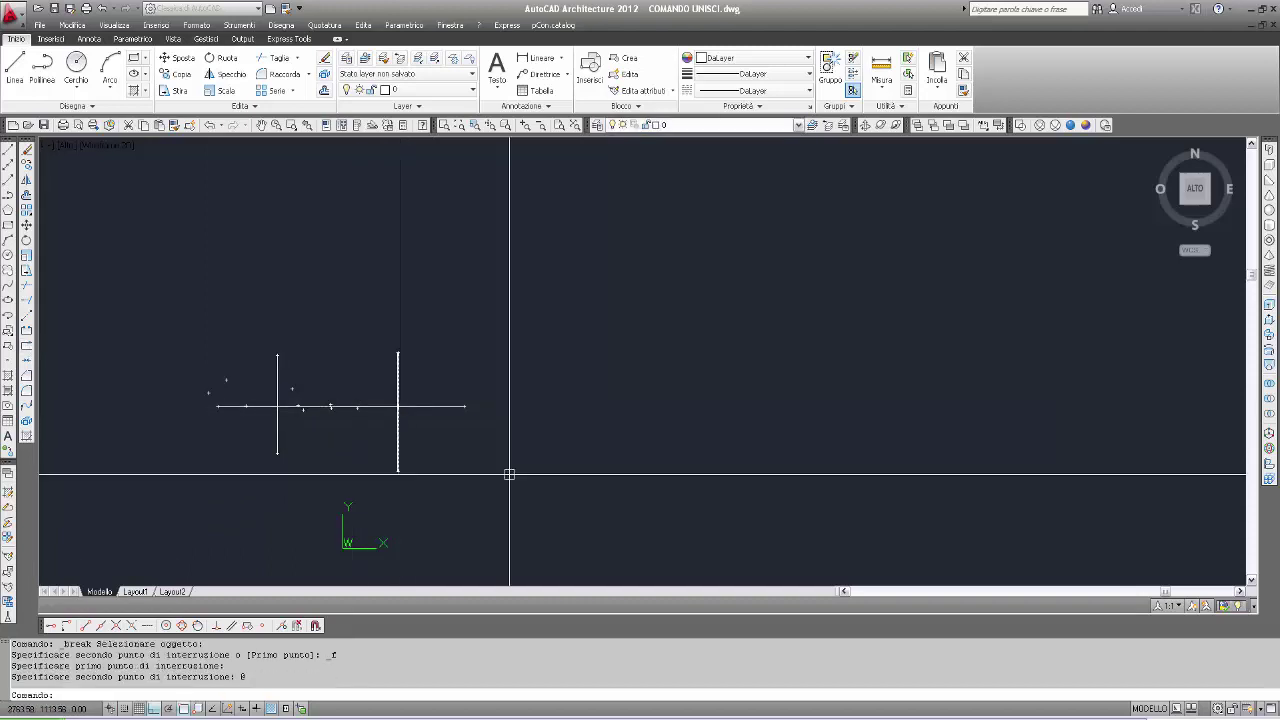
key("Escape")
Select the segments of the horizontal line to check both break points, and clear the selection.
left_click(444, 408)
key("Escape")
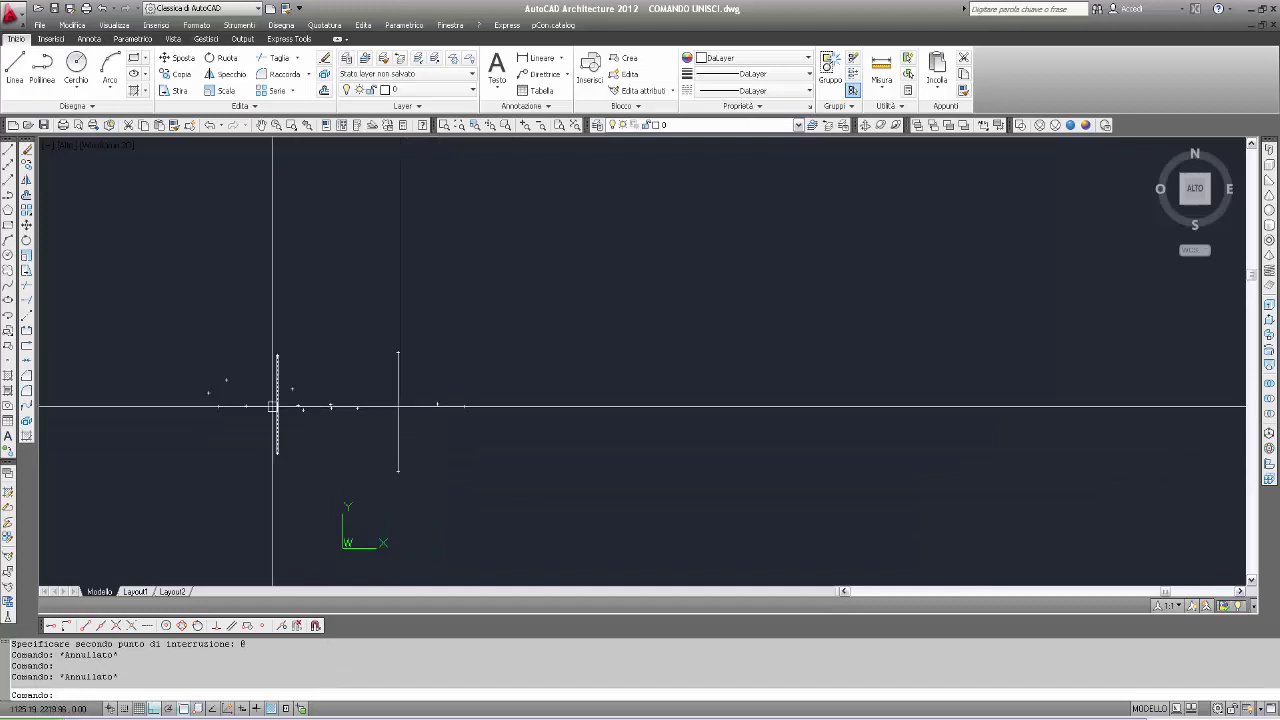
left_click(310, 406)
left_click(405, 406)
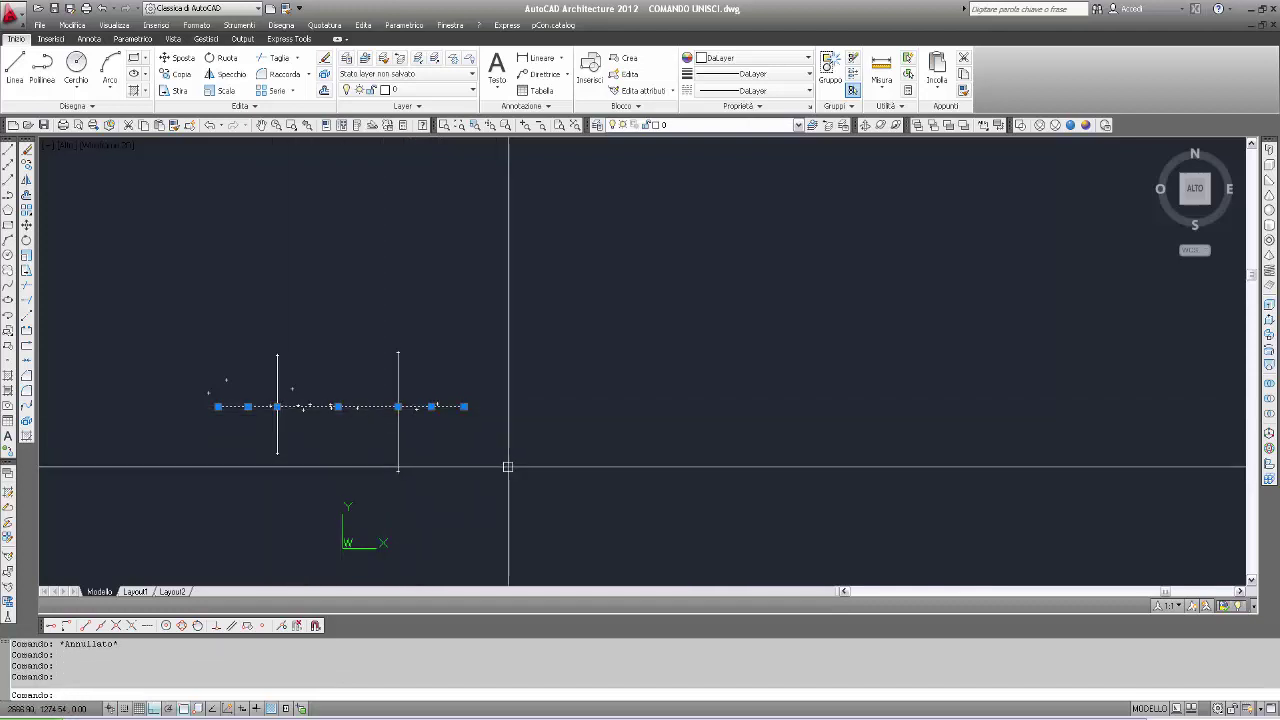
key("Escape")
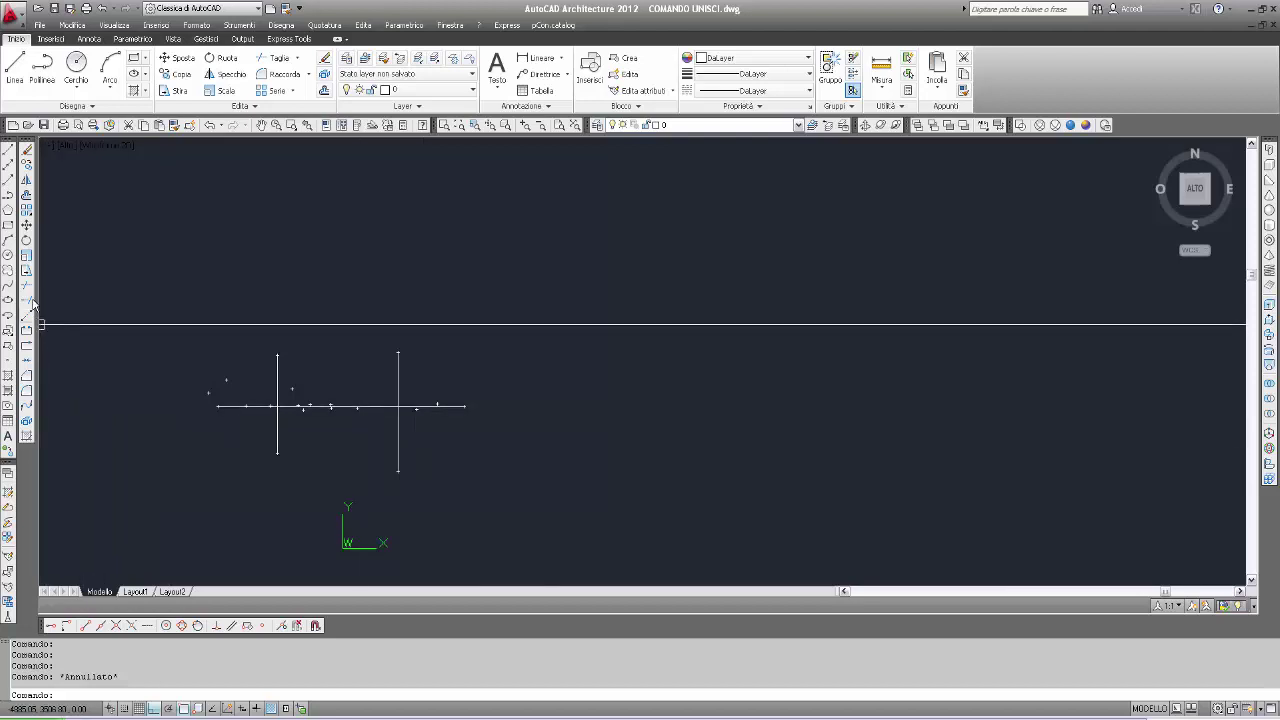
Erase the two vertical lines that cross the horizontal segments.
left_click(27, 150)
left_click(422, 360)
left_click(262, 377)
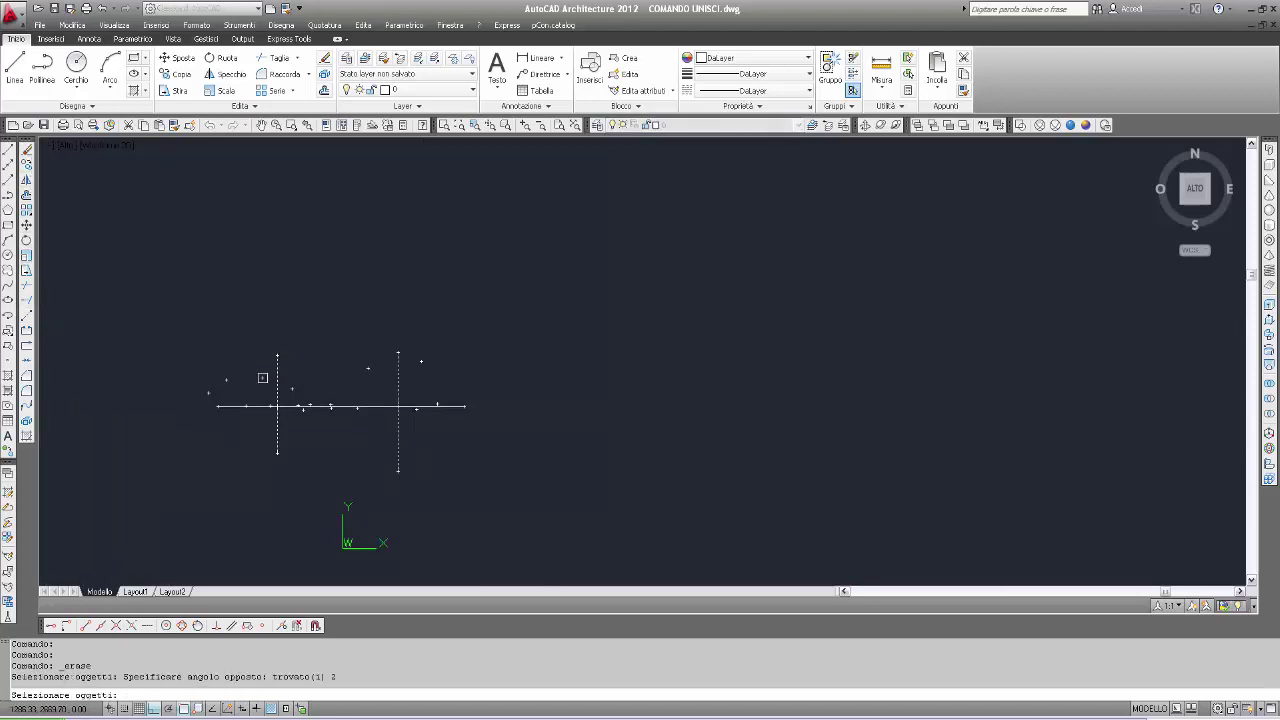
key("Return")
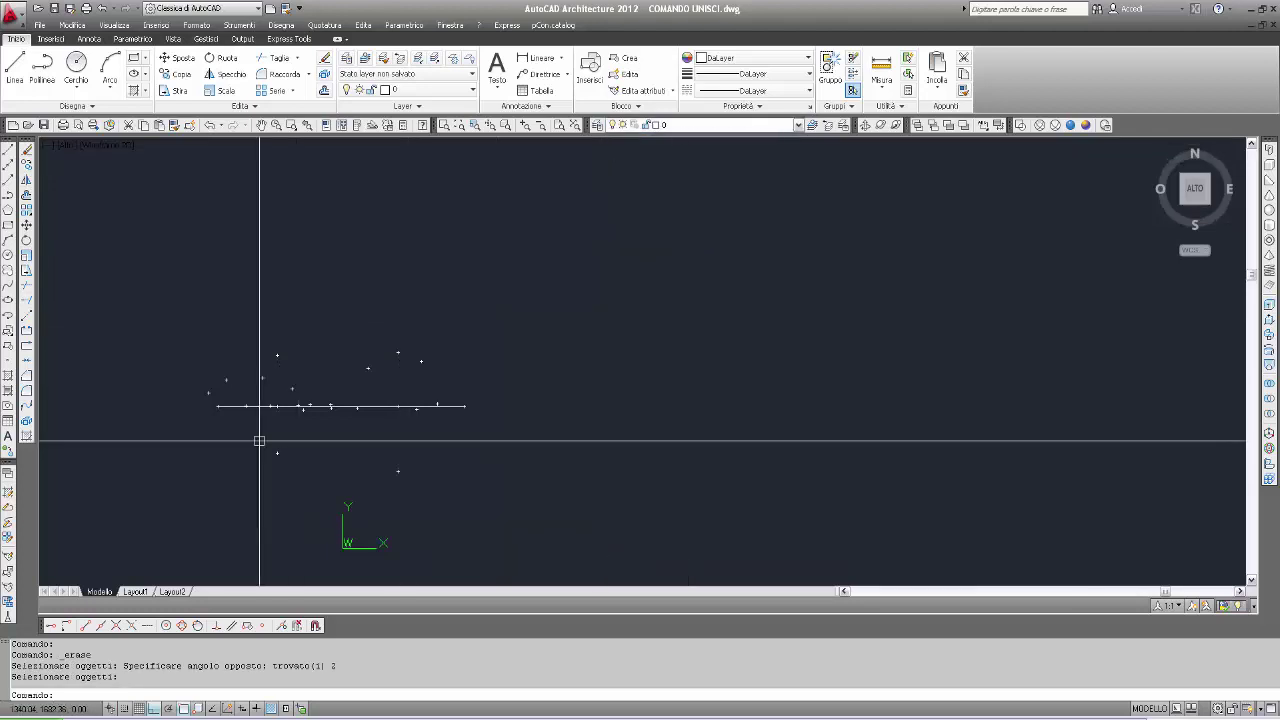
Change the colour of the left horizontal segment to yellow (Giallo).
left_click(251, 406)
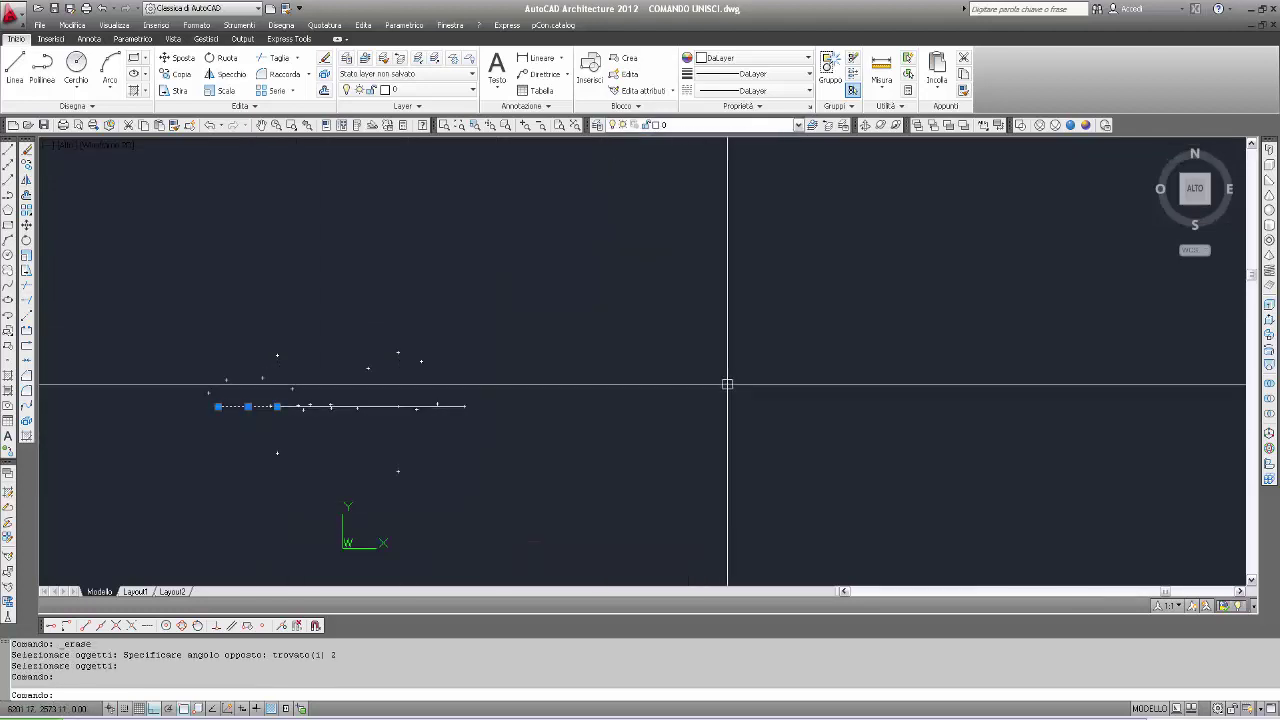
left_click(807, 59)
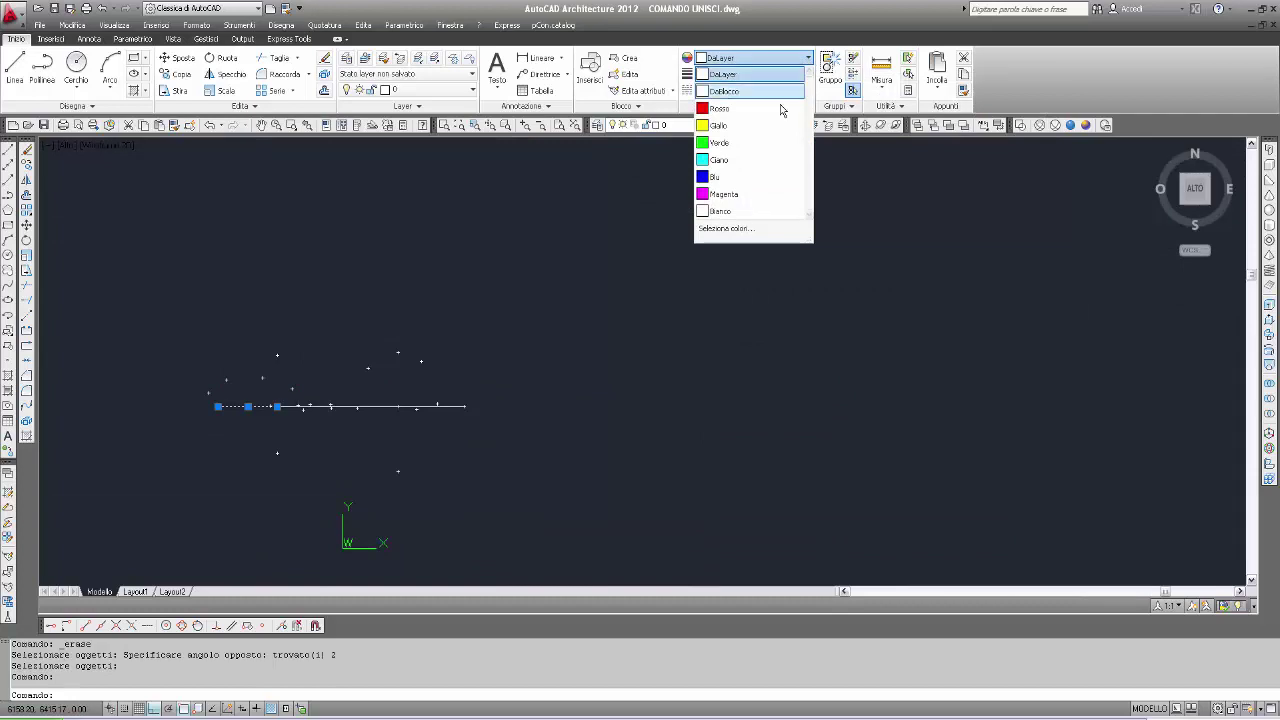
left_click(761, 125)
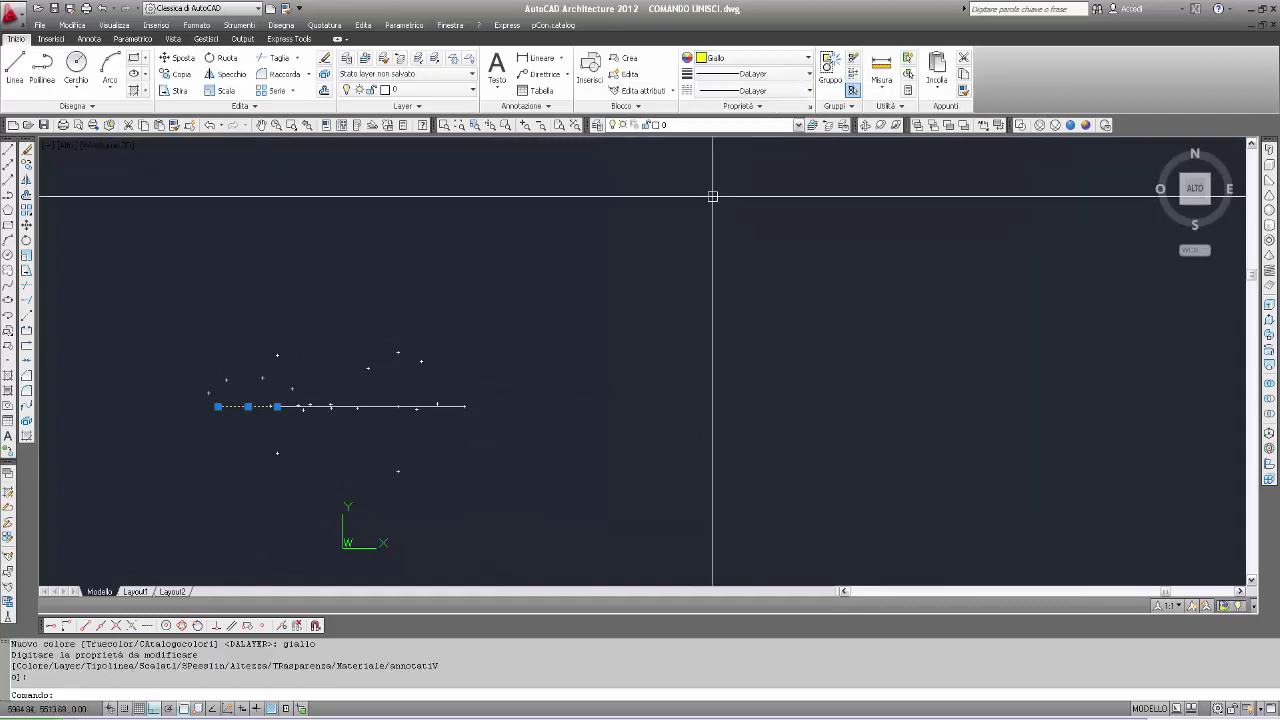
key("Escape")
key("Escape")
Change the colour of the middle horizontal segment to green (Verde).
left_click(330, 406)
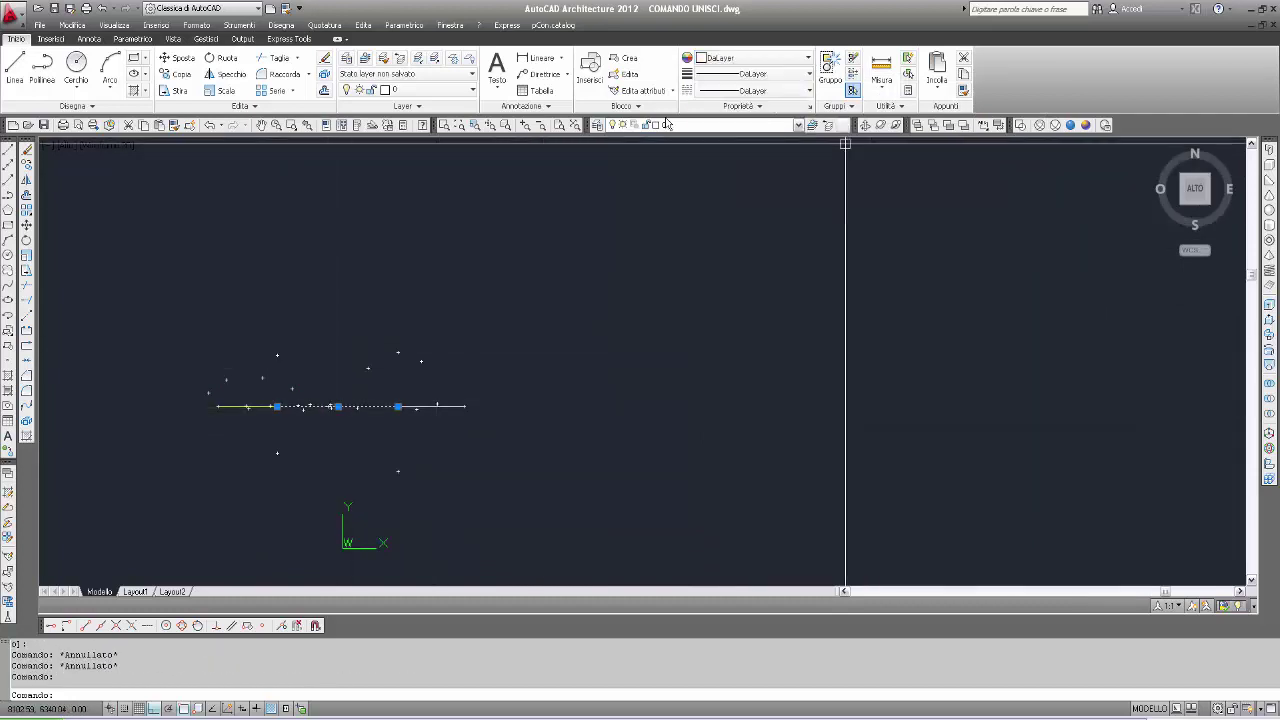
left_click(812, 64)
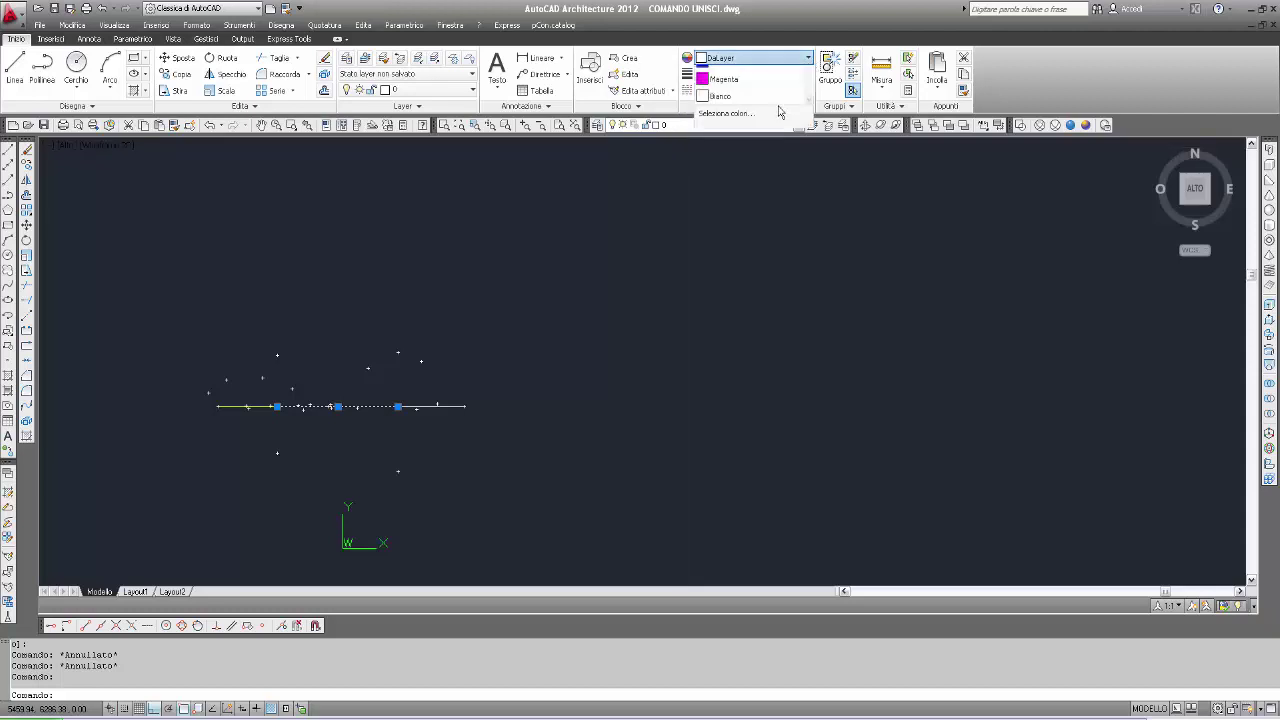
left_click(752, 141)
key("Escape")
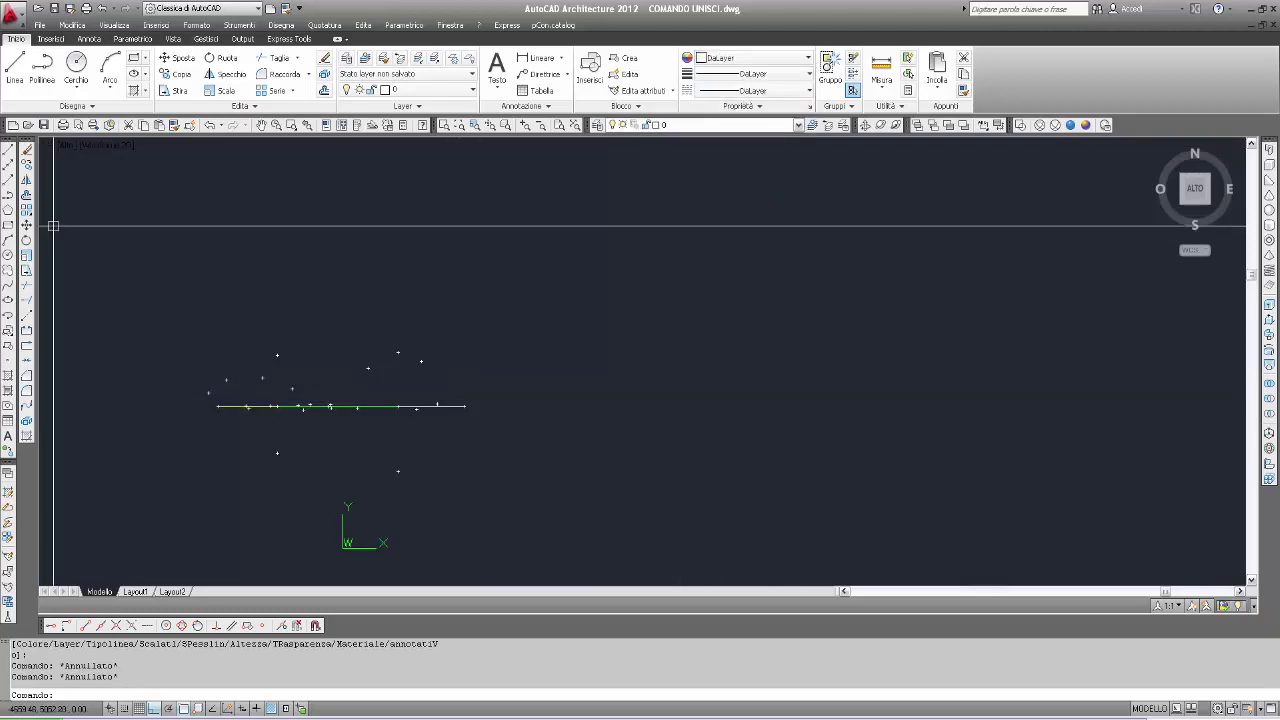
Copy the three horizontal segments straight down twice, placing the first copy about 1000 units below the original and the second further below it.
left_click(26, 163)
left_click(212, 450)
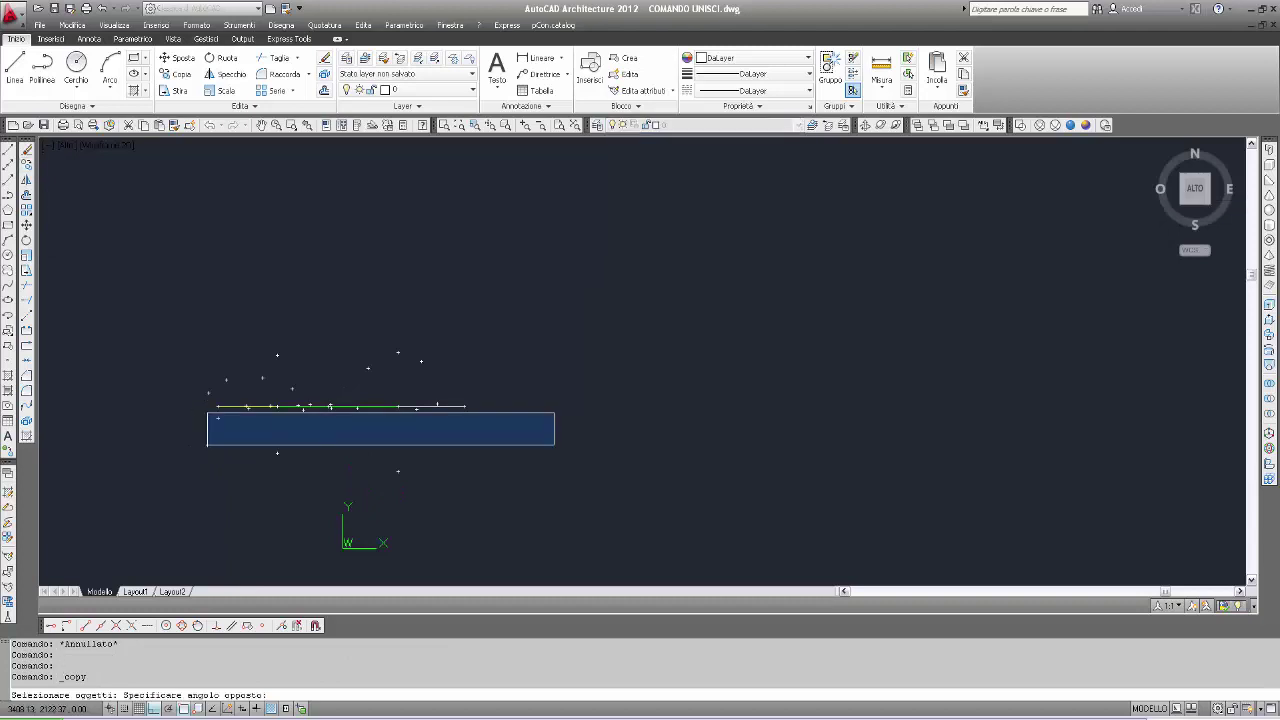
left_click(512, 360)
key("Return")
left_click(586, 361)
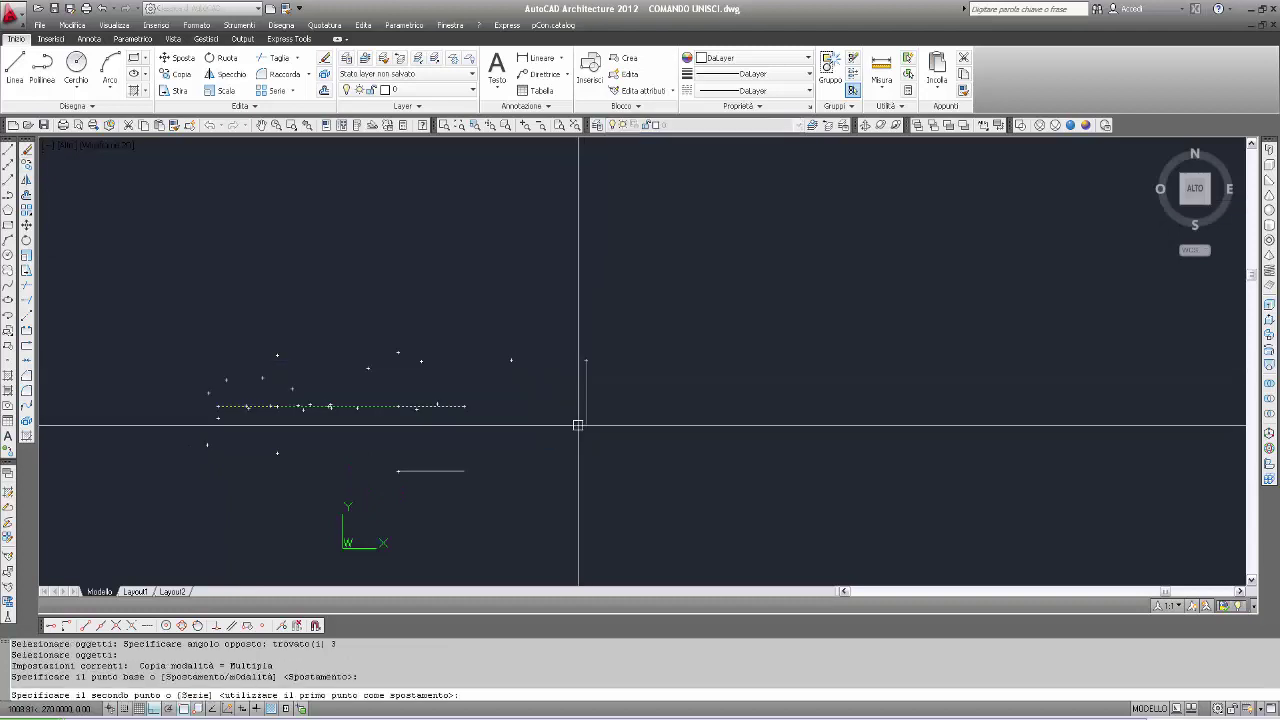
left_click(578, 423)
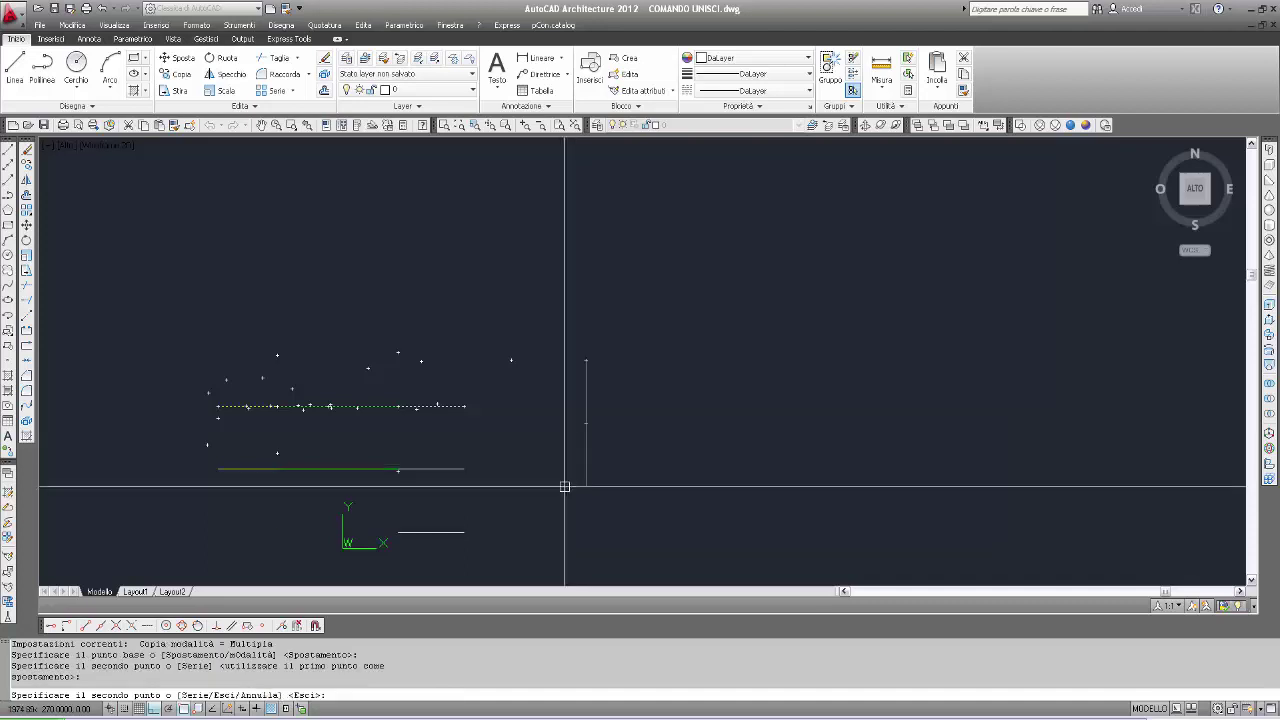
left_click(556, 477)
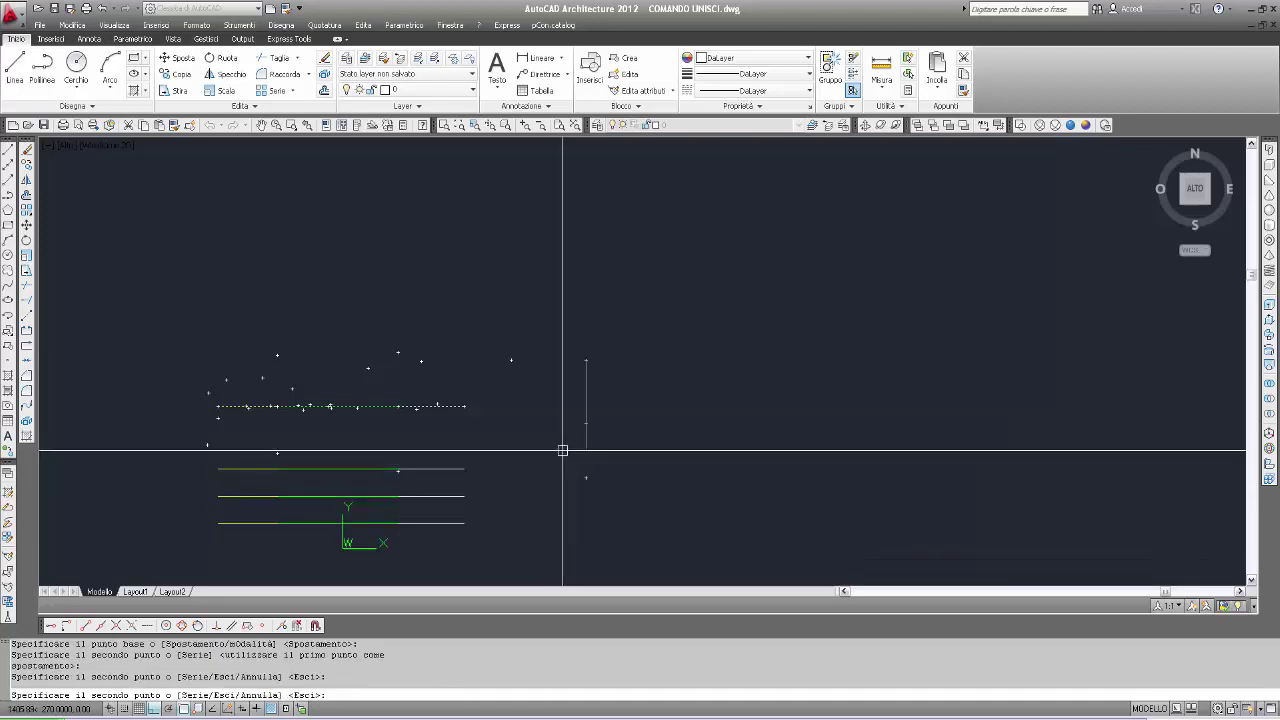
key("Escape")
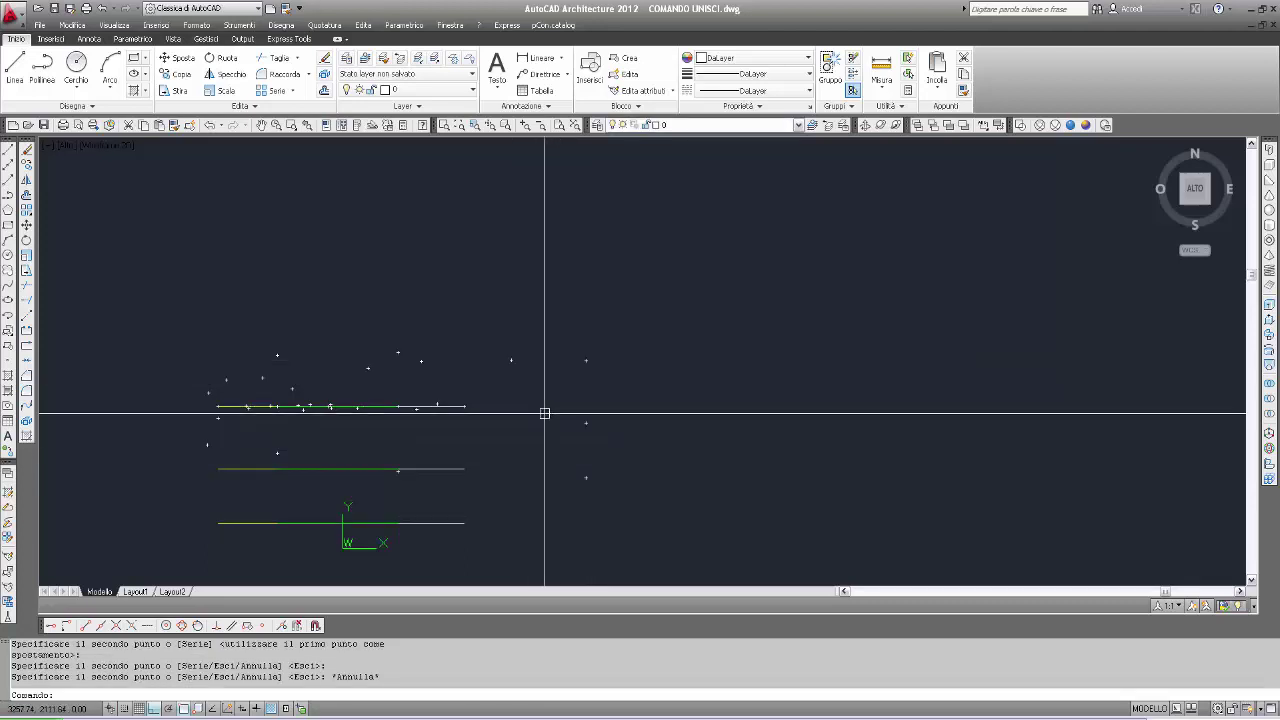
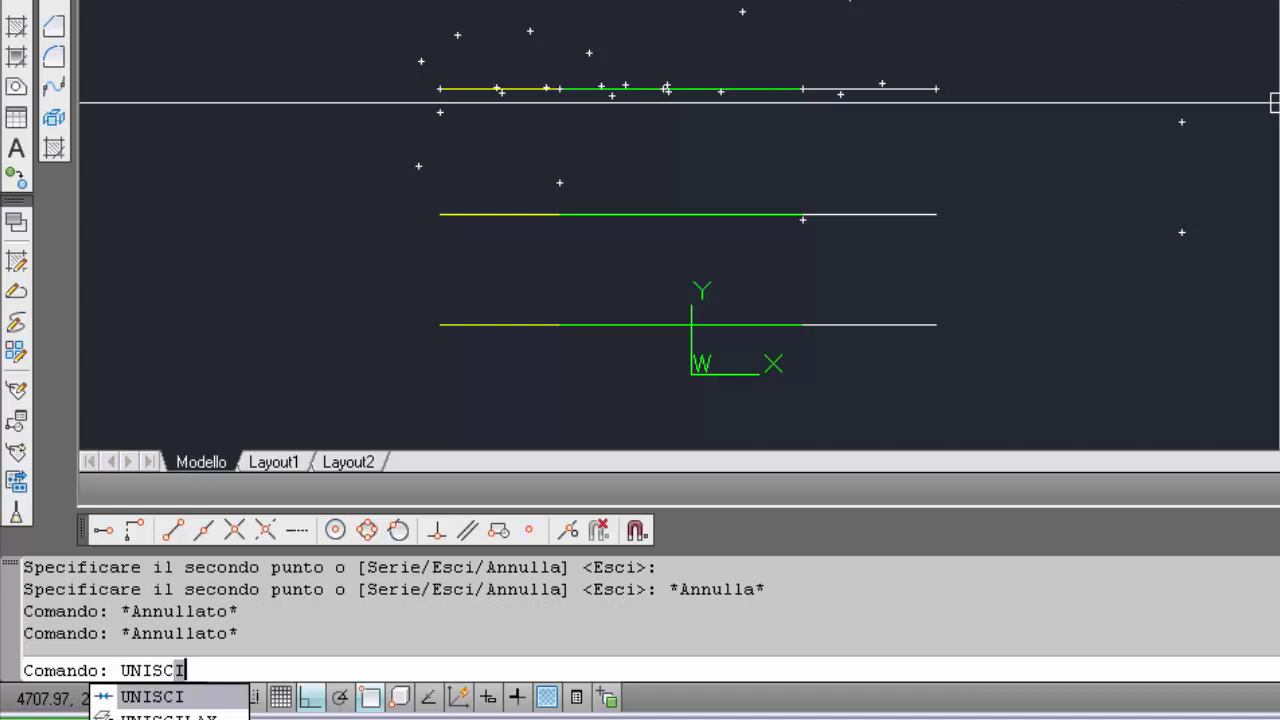
Join the top row's three segments into one line with Join (UNISCI), using the yellow segment as source, and check the result's extents.
key("Return")
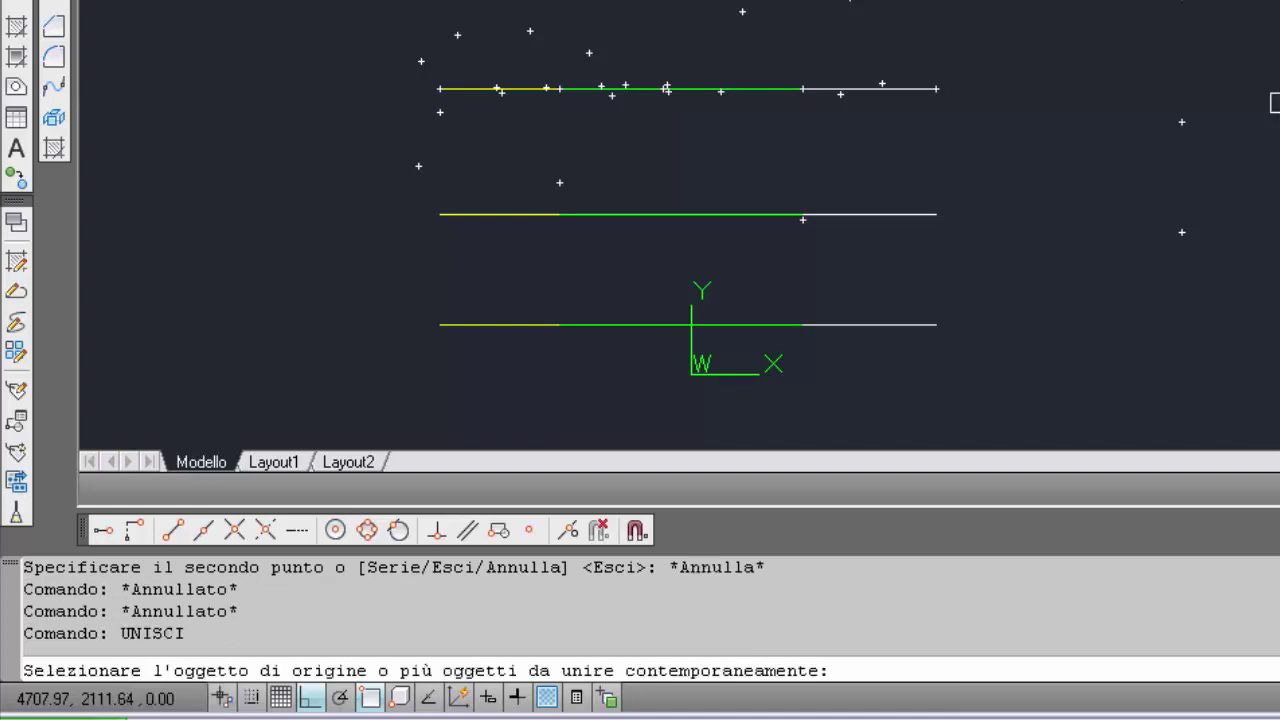
left_click(528, 92)
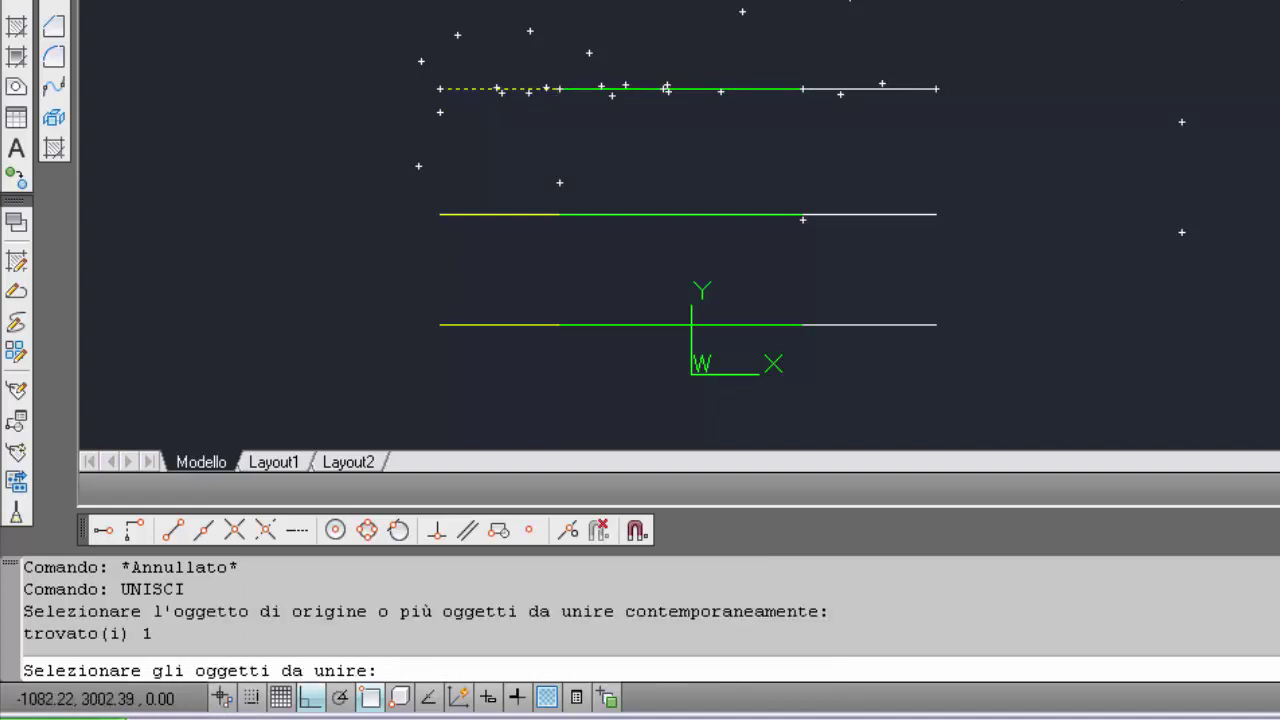
key("Return")
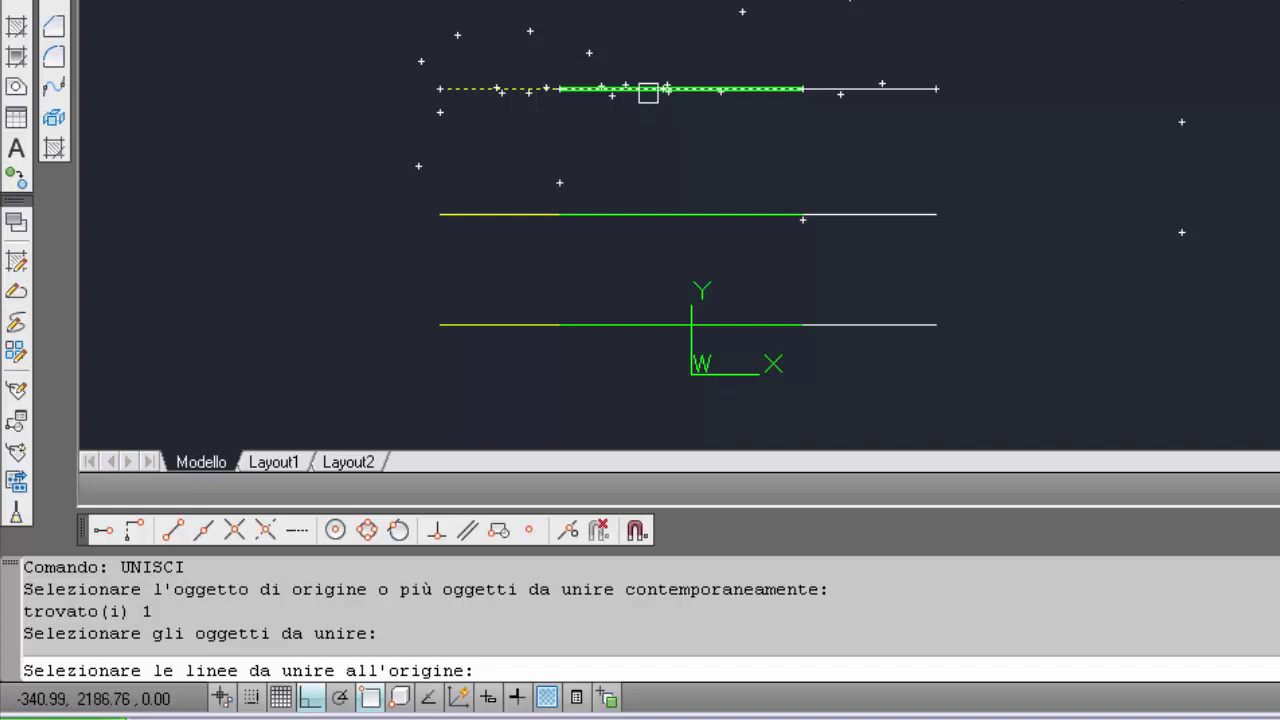
left_click(648, 92)
left_click(810, 88)
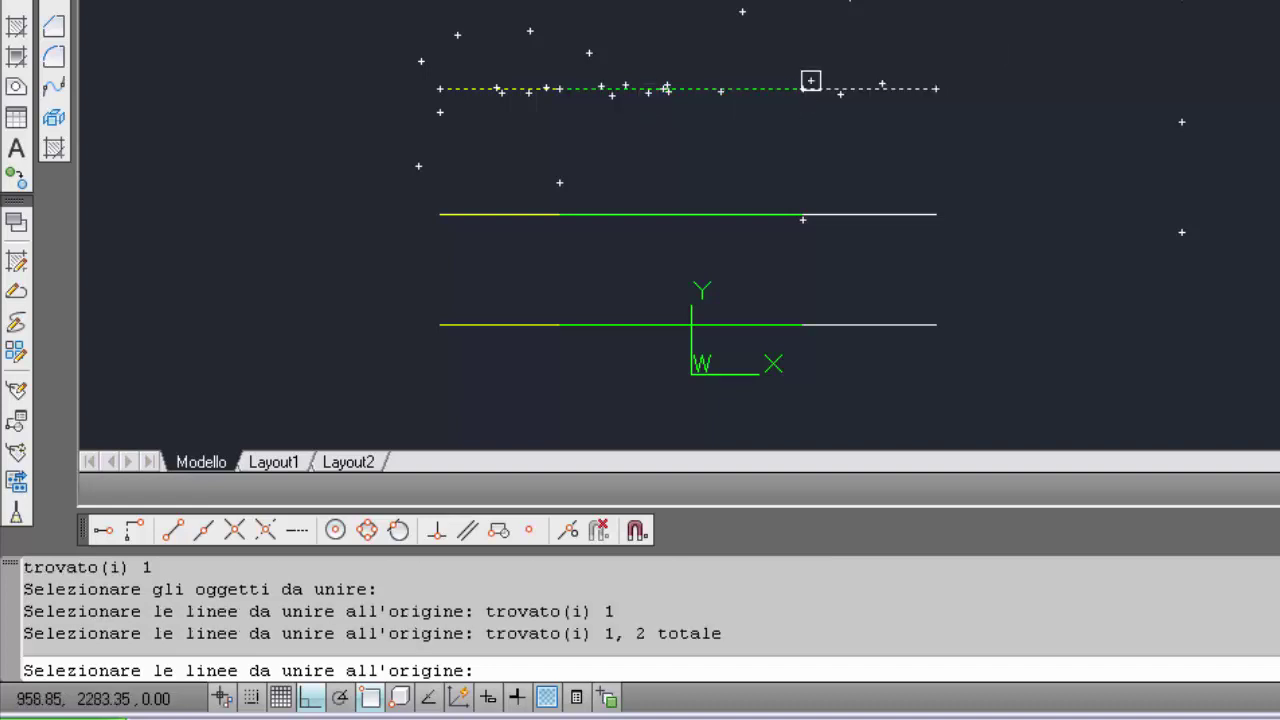
key("Return")
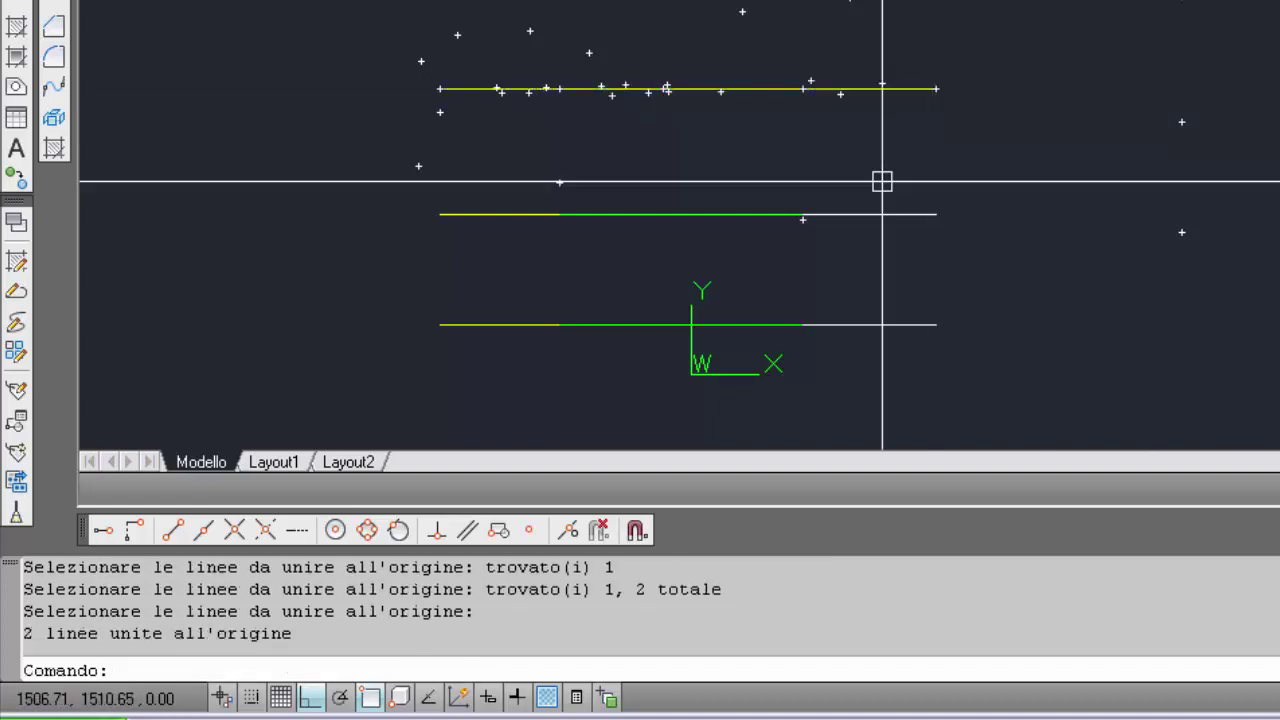
left_click(842, 90)
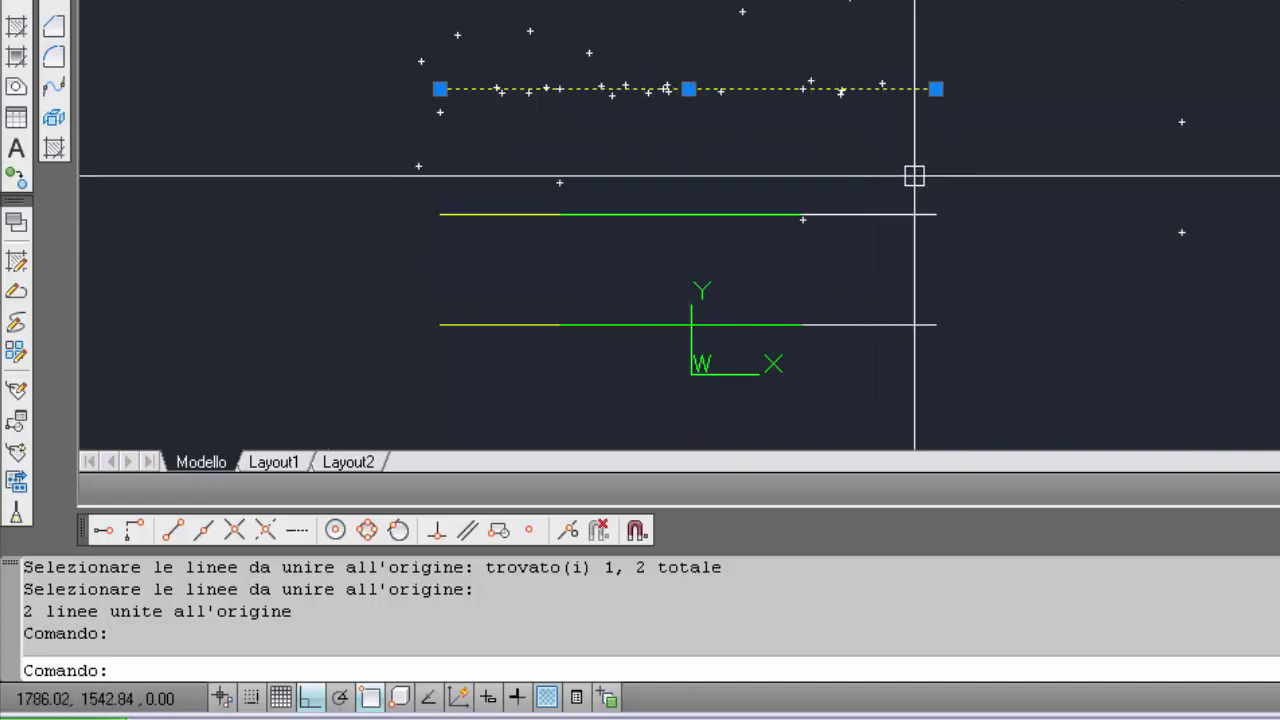
key("Escape")
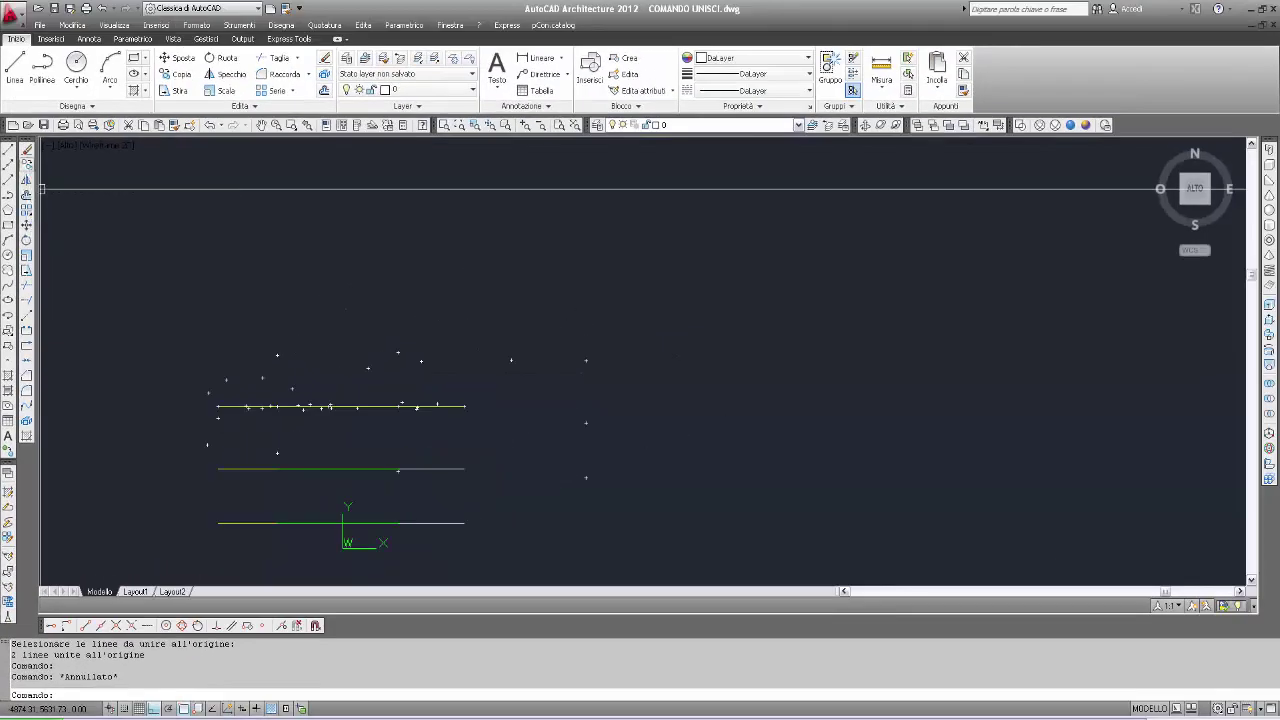
Copy the three coloured segments of the row just below the joined line straight up to a place above it.
left_click(26, 164)
left_click(173, 488)
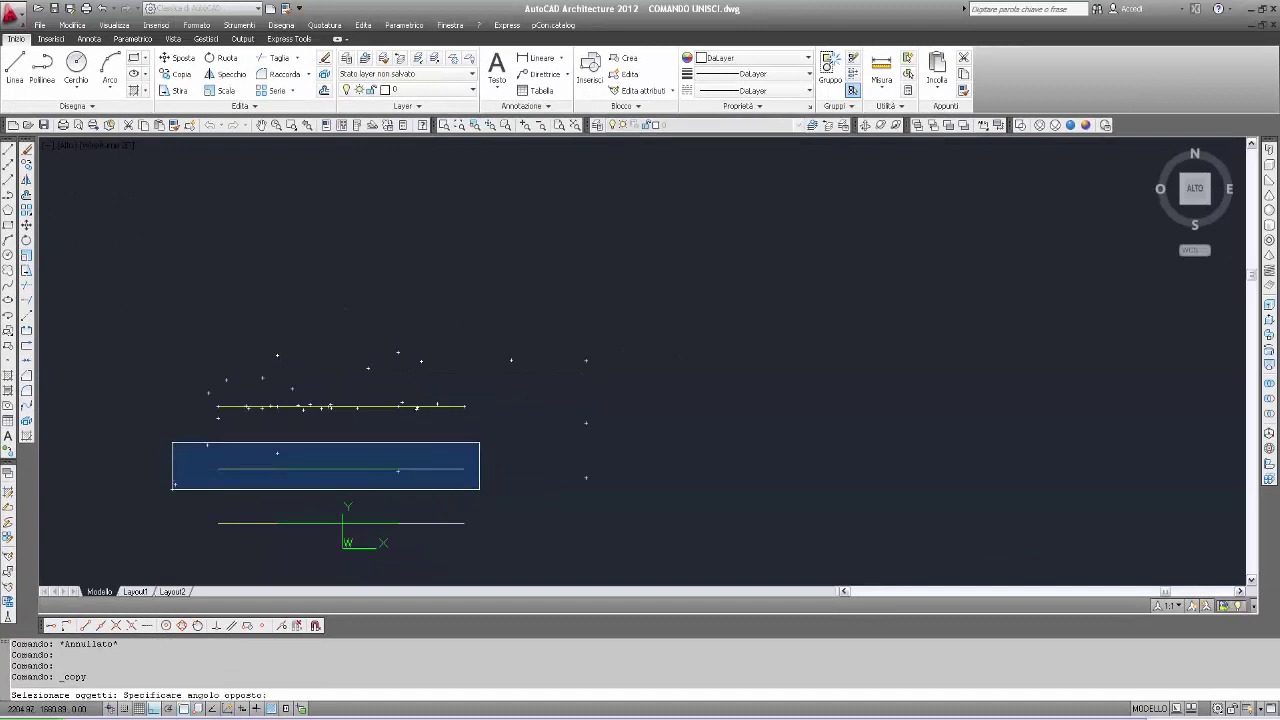
left_click(479, 443)
key("Return")
left_click(566, 476)
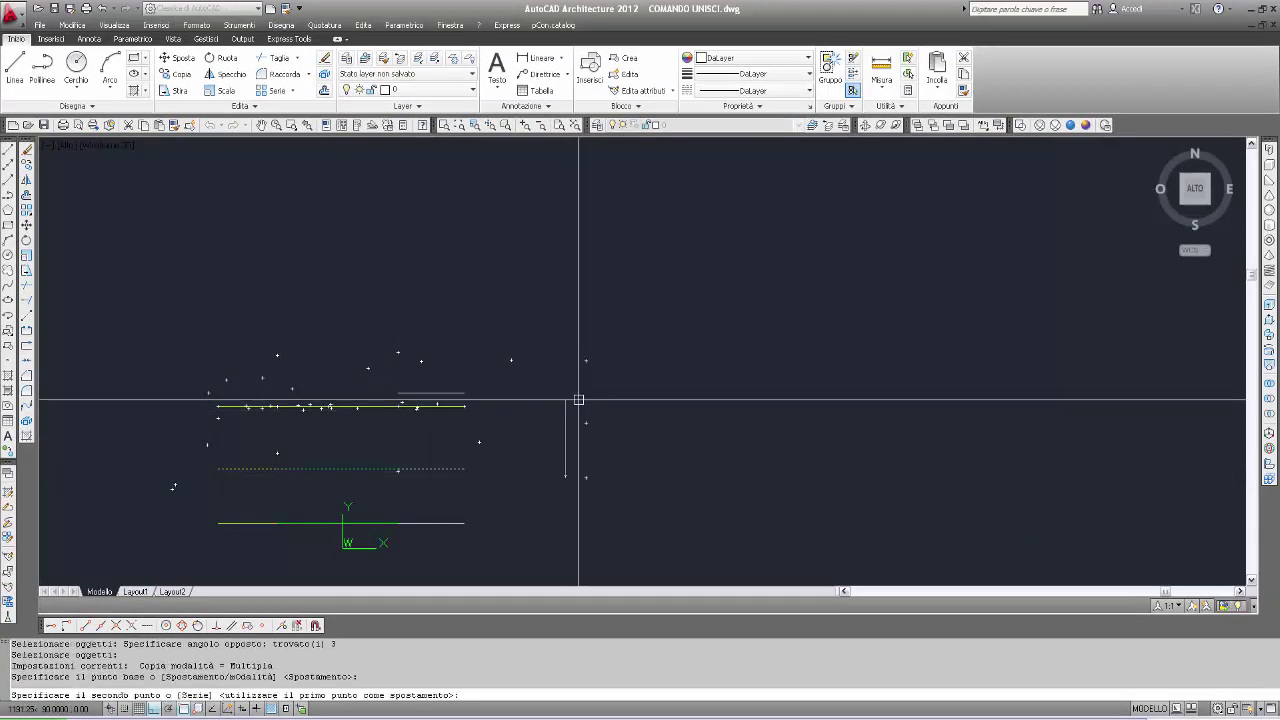
left_click(579, 341)
key("Escape")
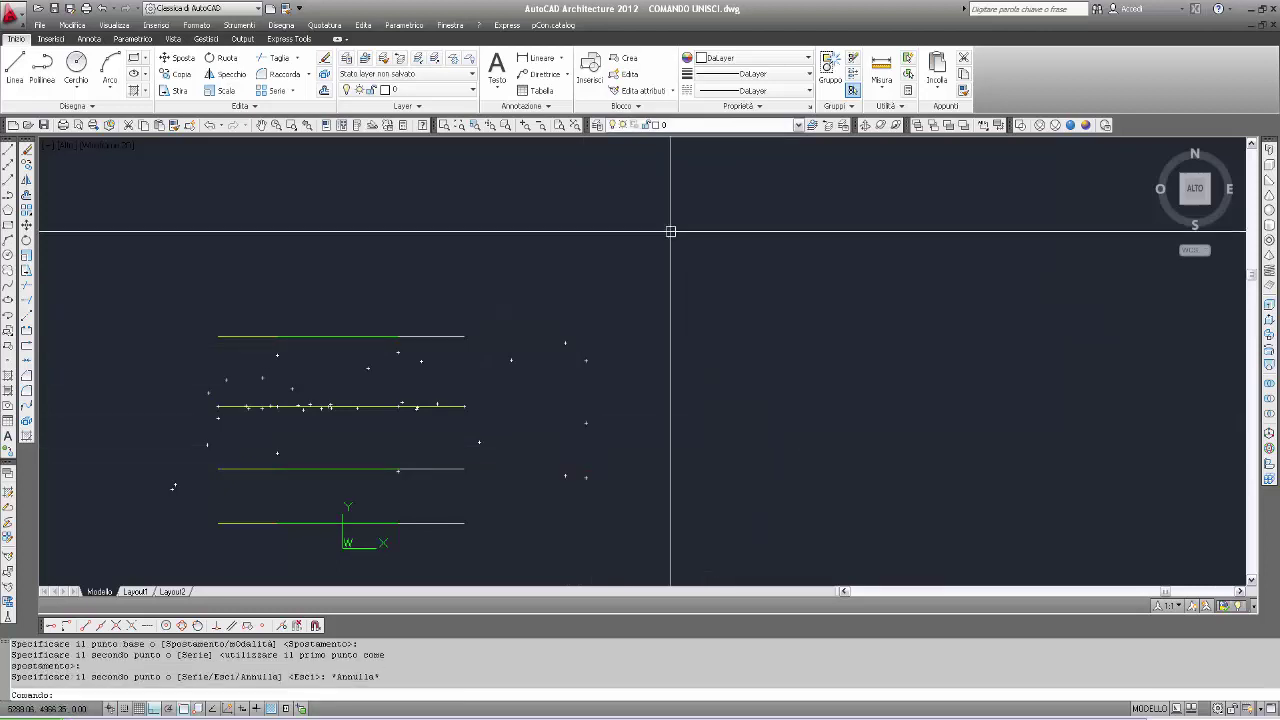
Join the new top row's three segments with Join (UNISCI), using the green middle segment as source, and check the resulting line.
type("unisci")
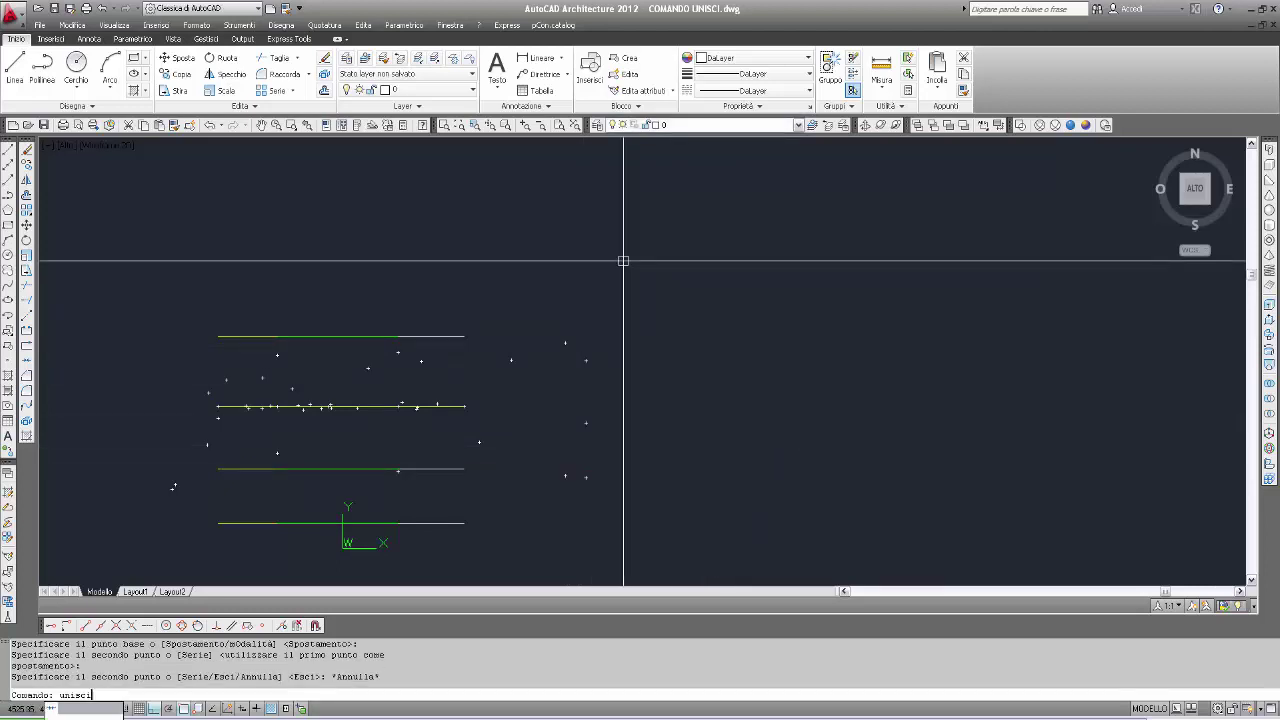
key("Return")
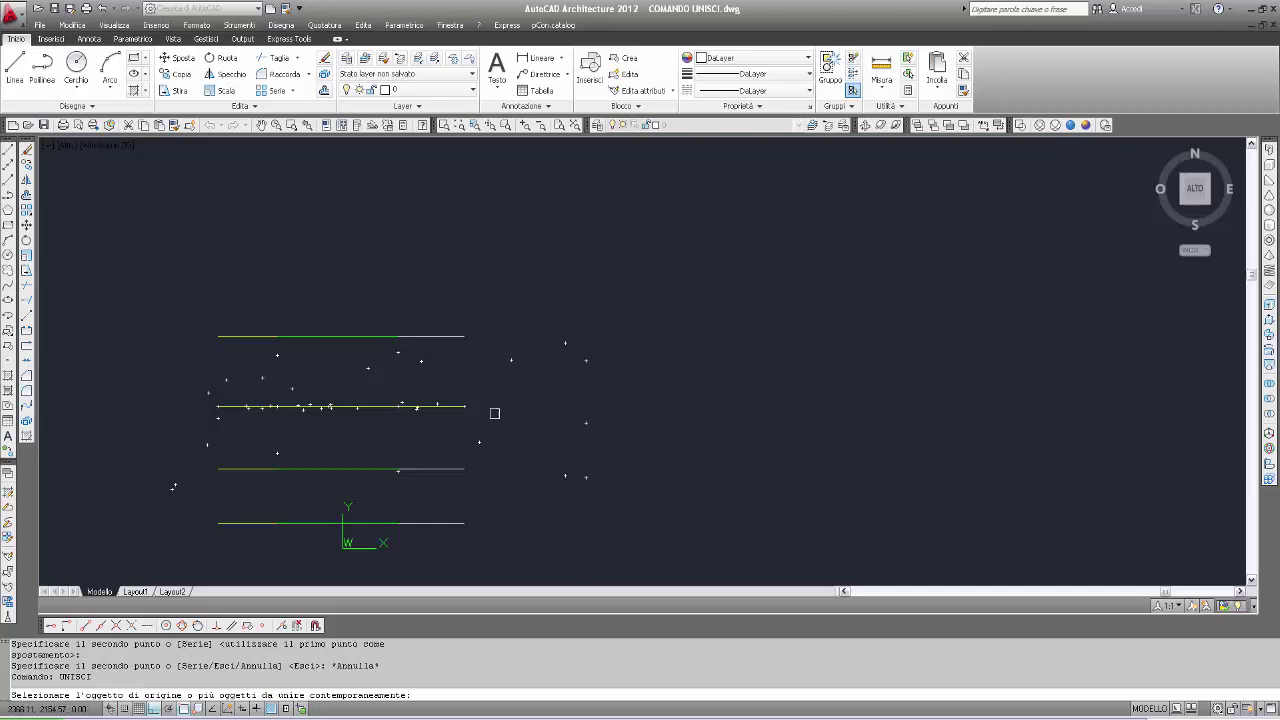
left_click(379, 334)
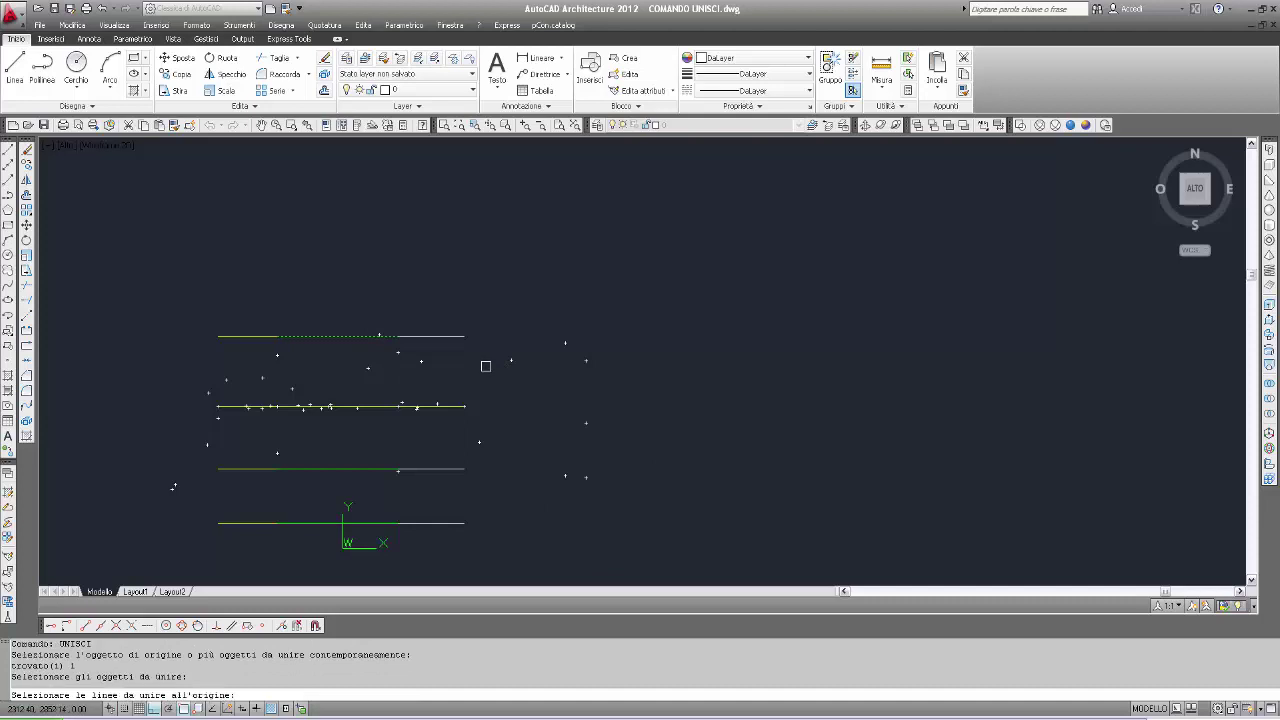
left_click(441, 337)
left_click(269, 342)
left_click(166, 317)
key("Return")
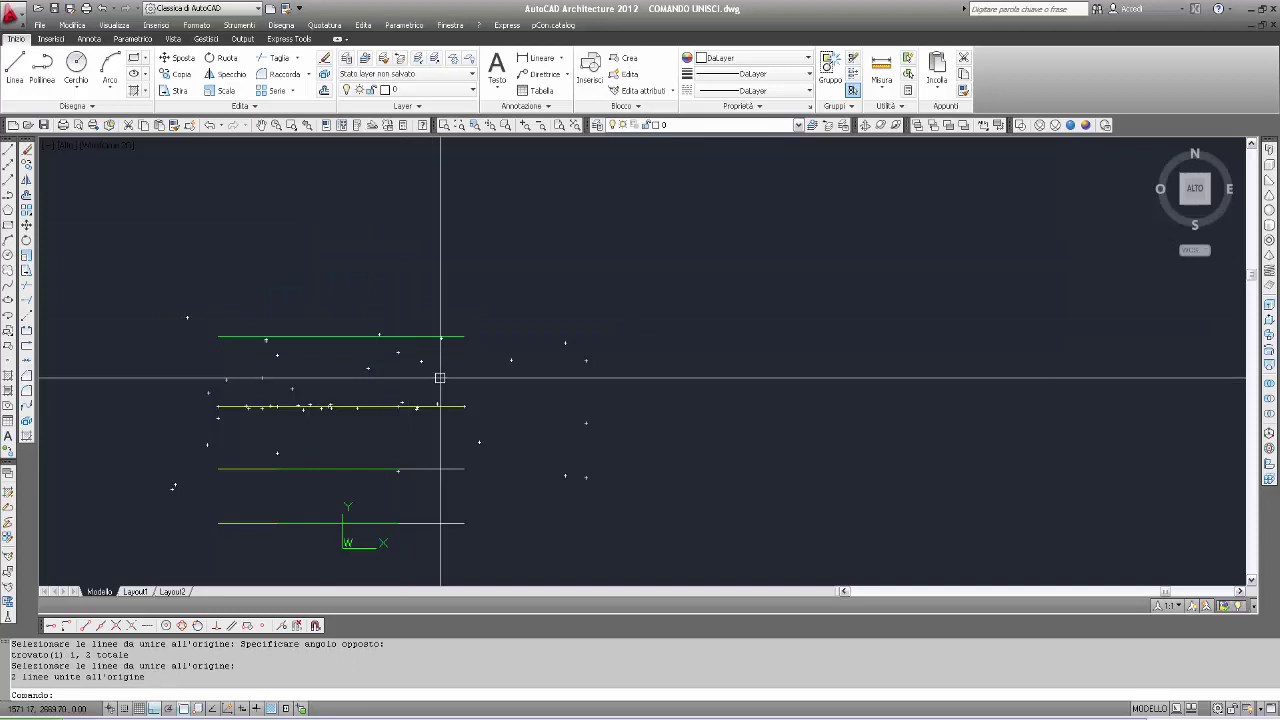
left_click(409, 336)
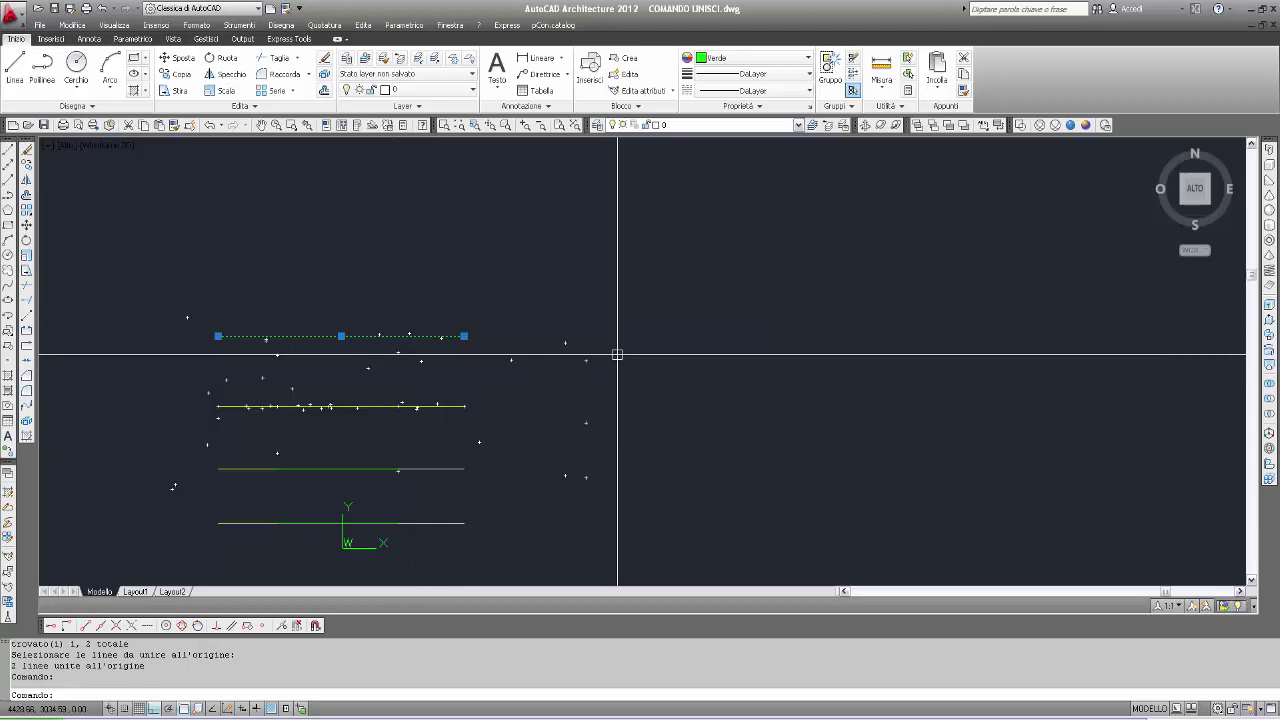
key("Escape")
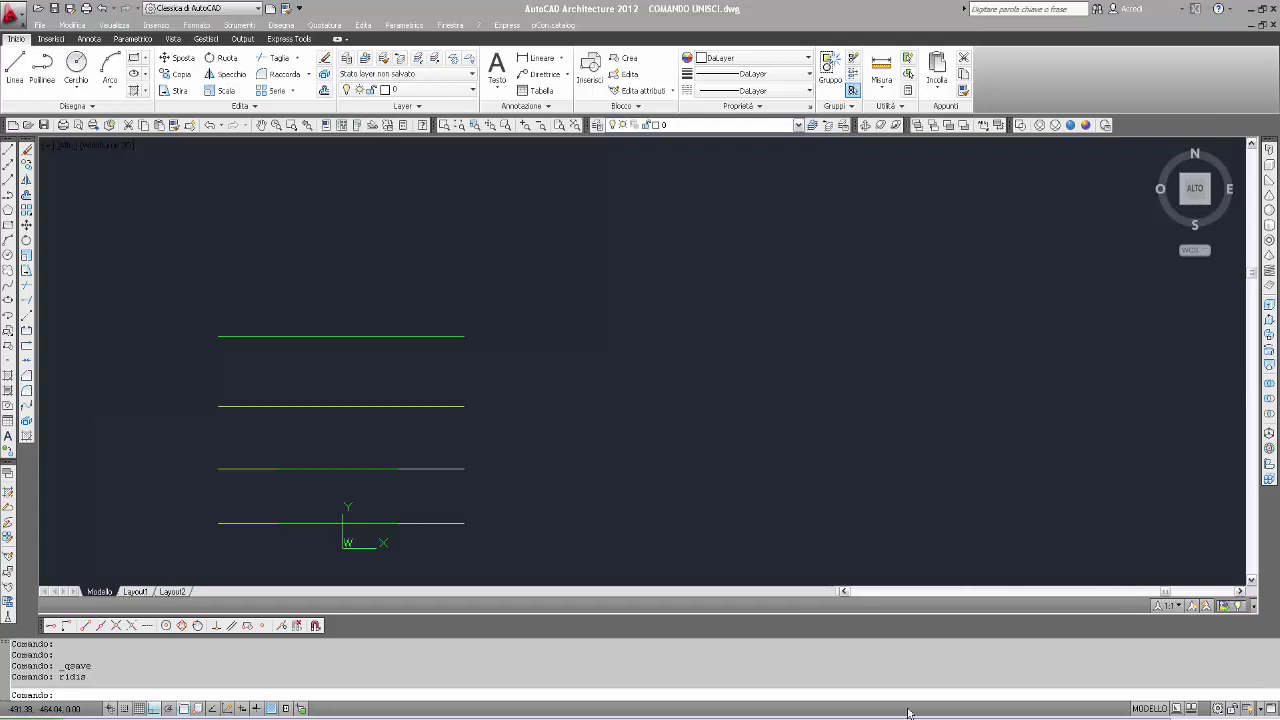
Switch to SCHEMI GRAFICI 01.pdf in Adobe Reader and examine the two ways of using Join and the lists of joinable and non-joinable objects.
left_click(965, 716)
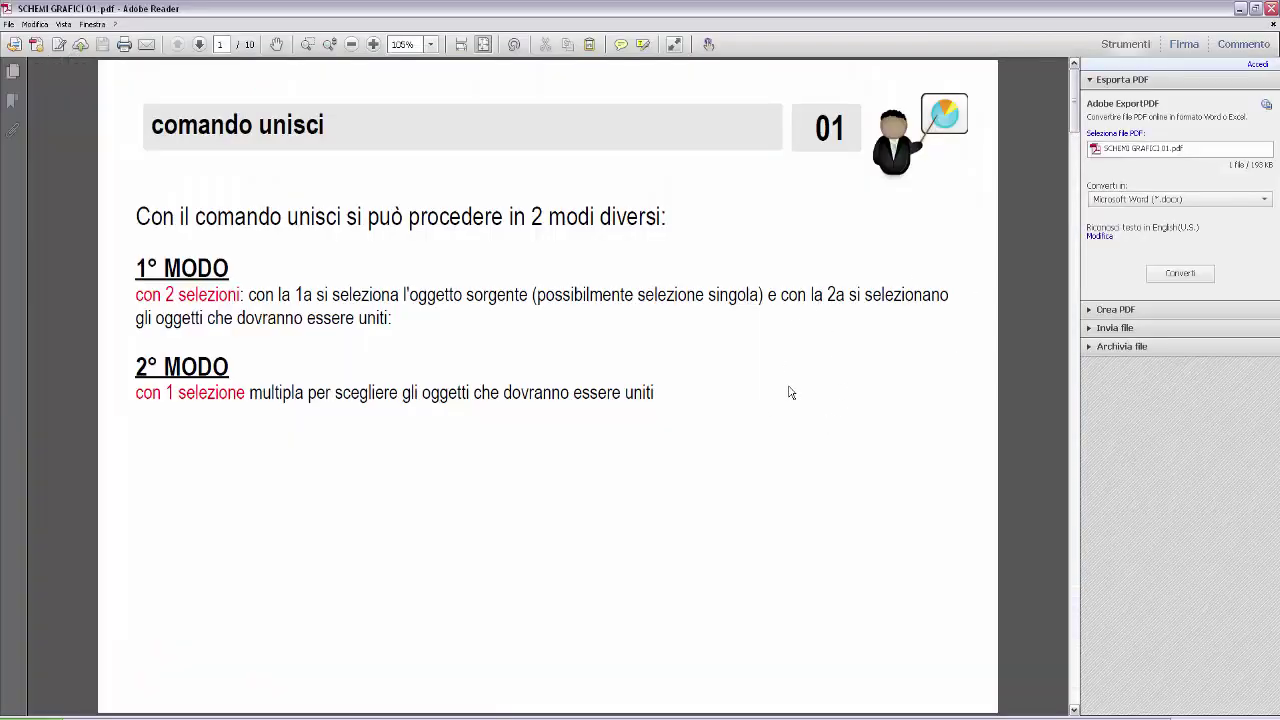
scroll(790, 393, "down", 2)
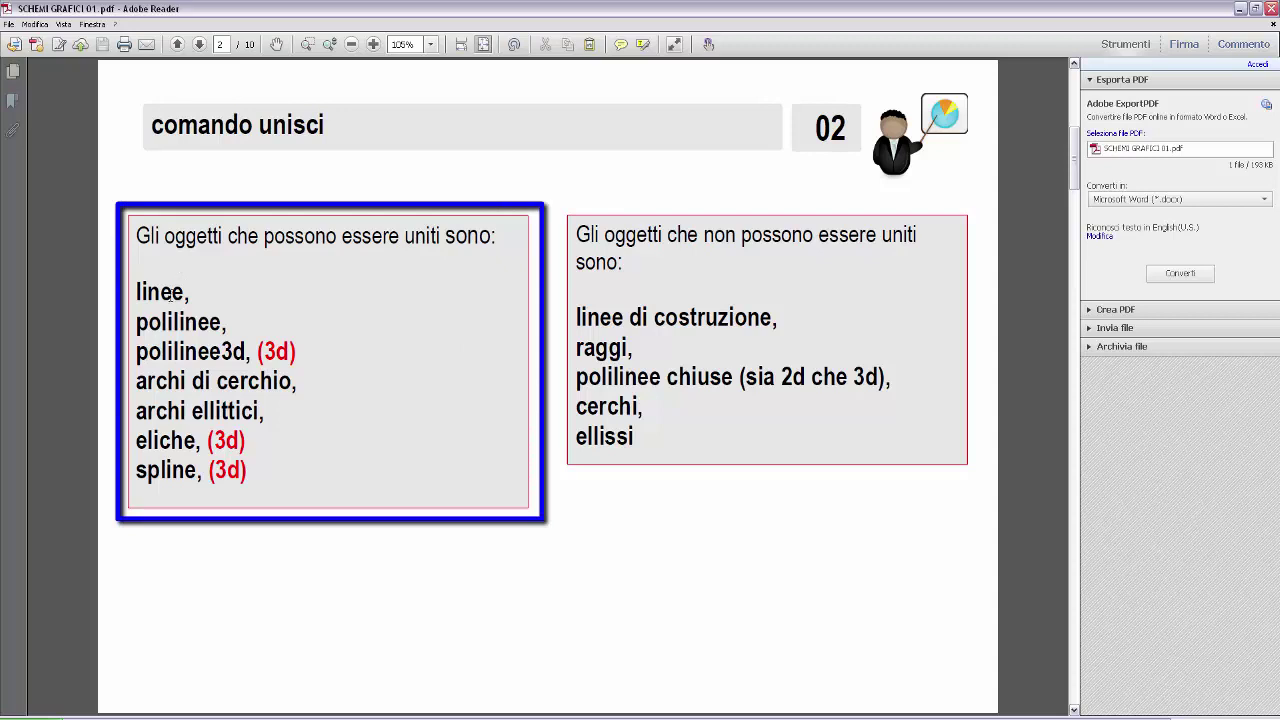
left_click_drag(134, 290, 237, 313)
left_click(211, 317)
left_click_drag(136, 350, 309, 347)
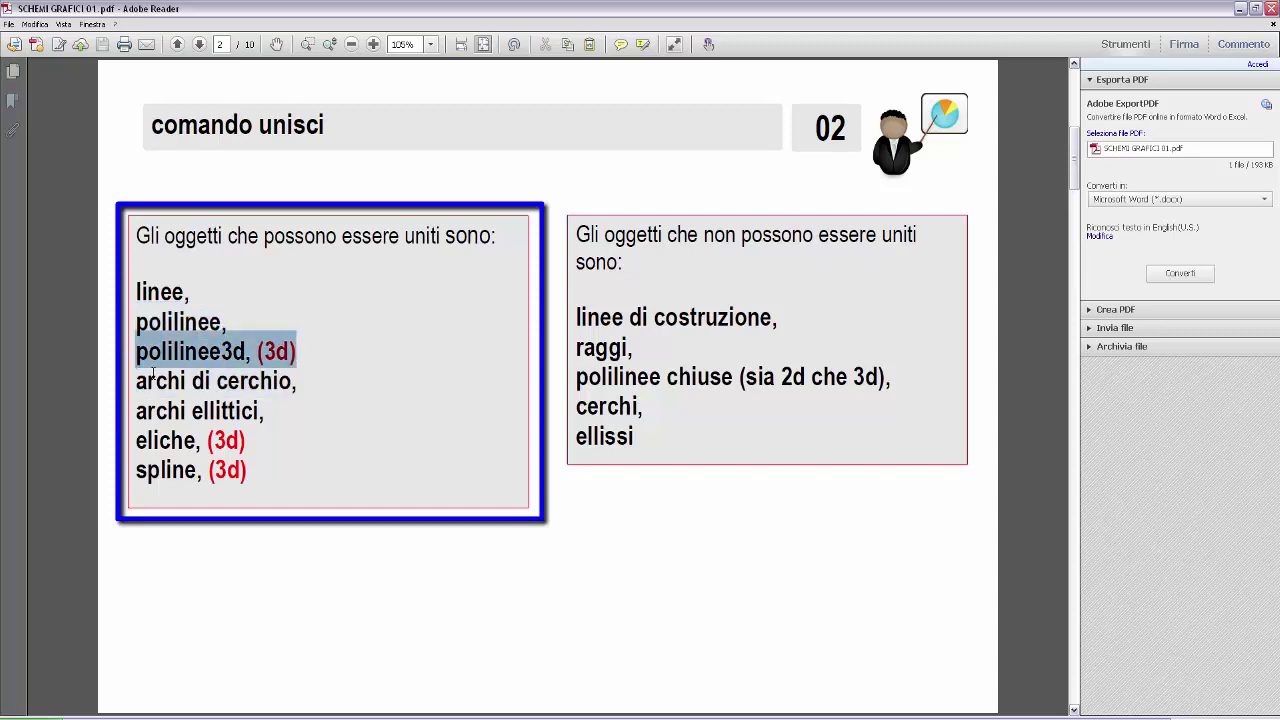
left_click_drag(136, 380, 313, 388)
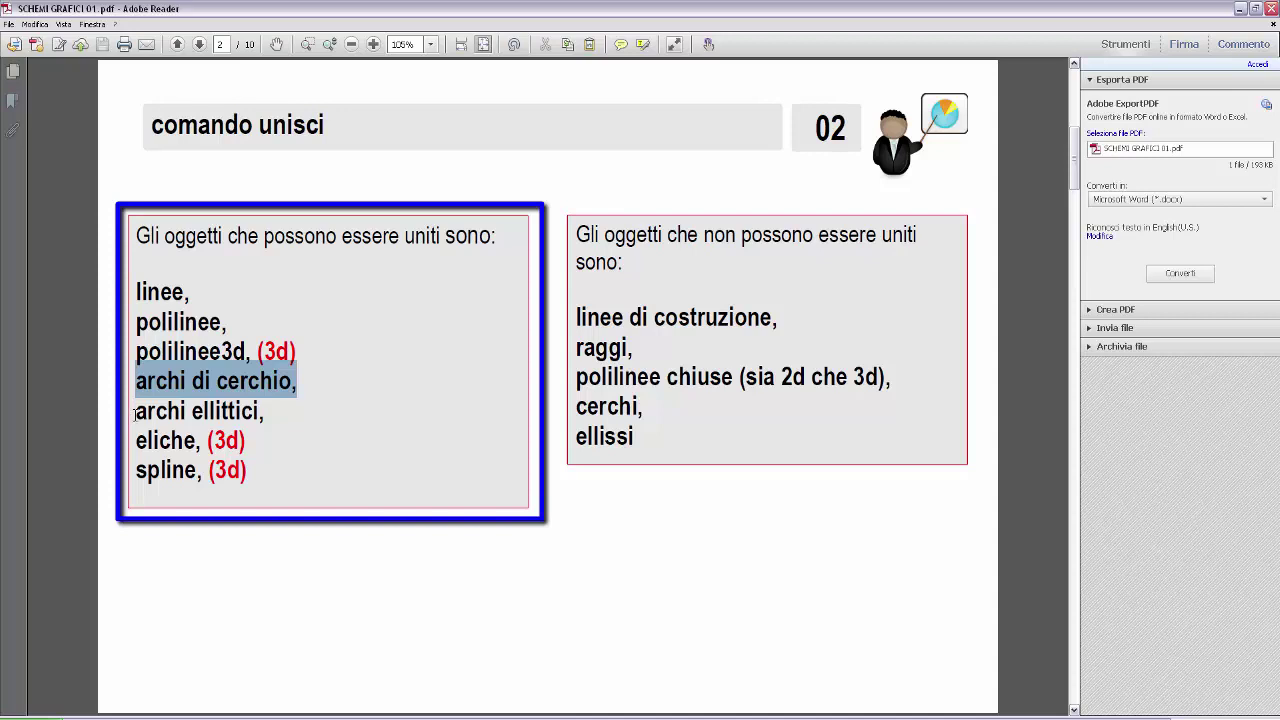
left_click_drag(136, 412, 266, 418)
left_click_drag(136, 432, 291, 474)
left_click(146, 490)
left_click(316, 448)
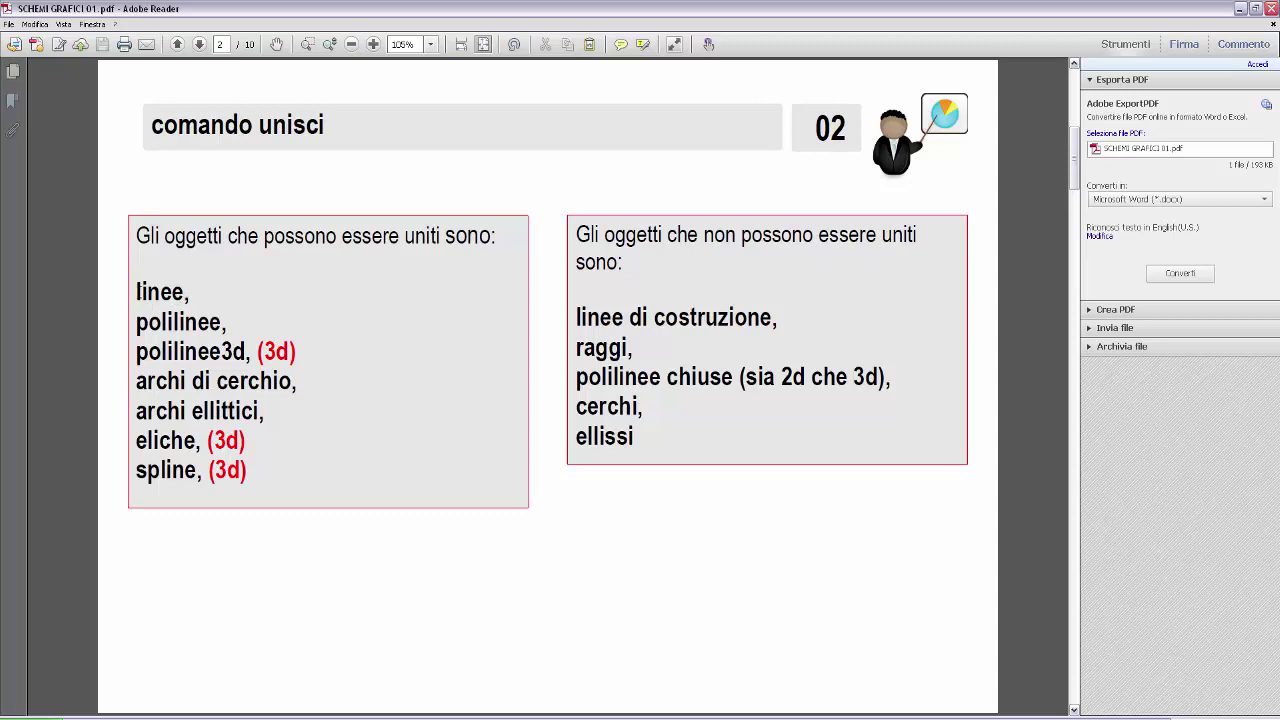
left_click_drag(141, 291, 190, 291)
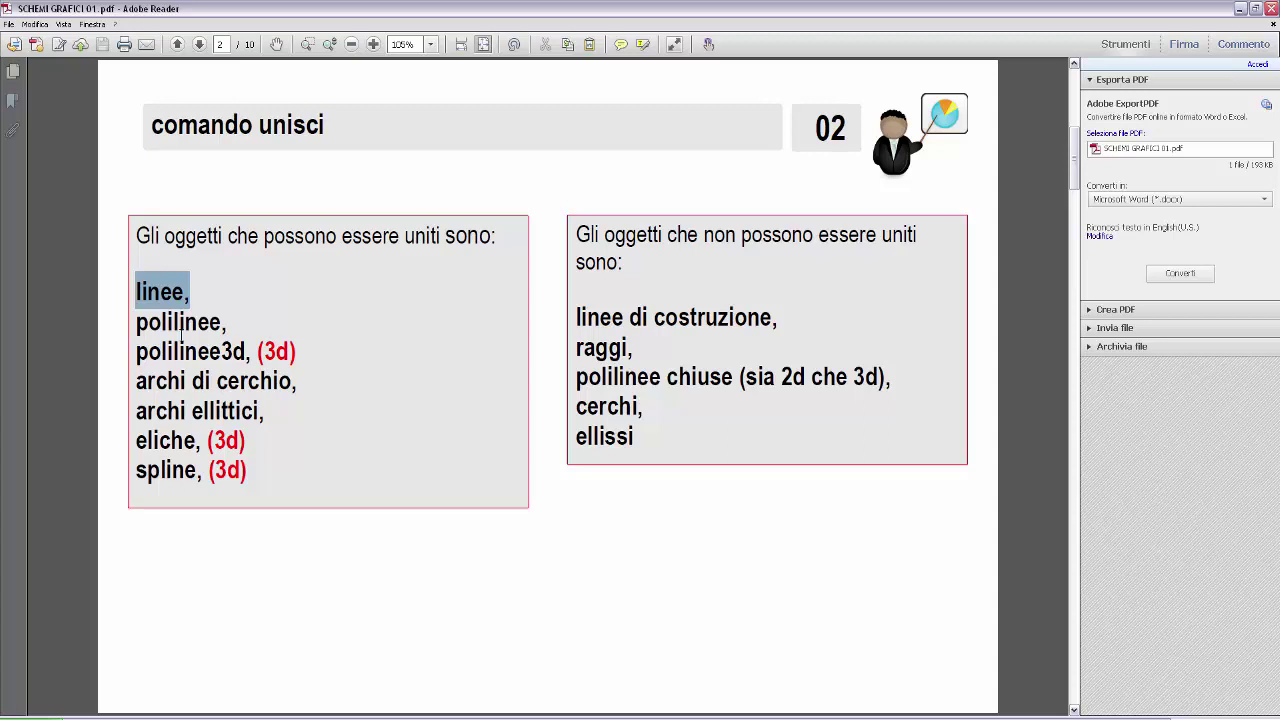
left_click_drag(136, 321, 231, 323)
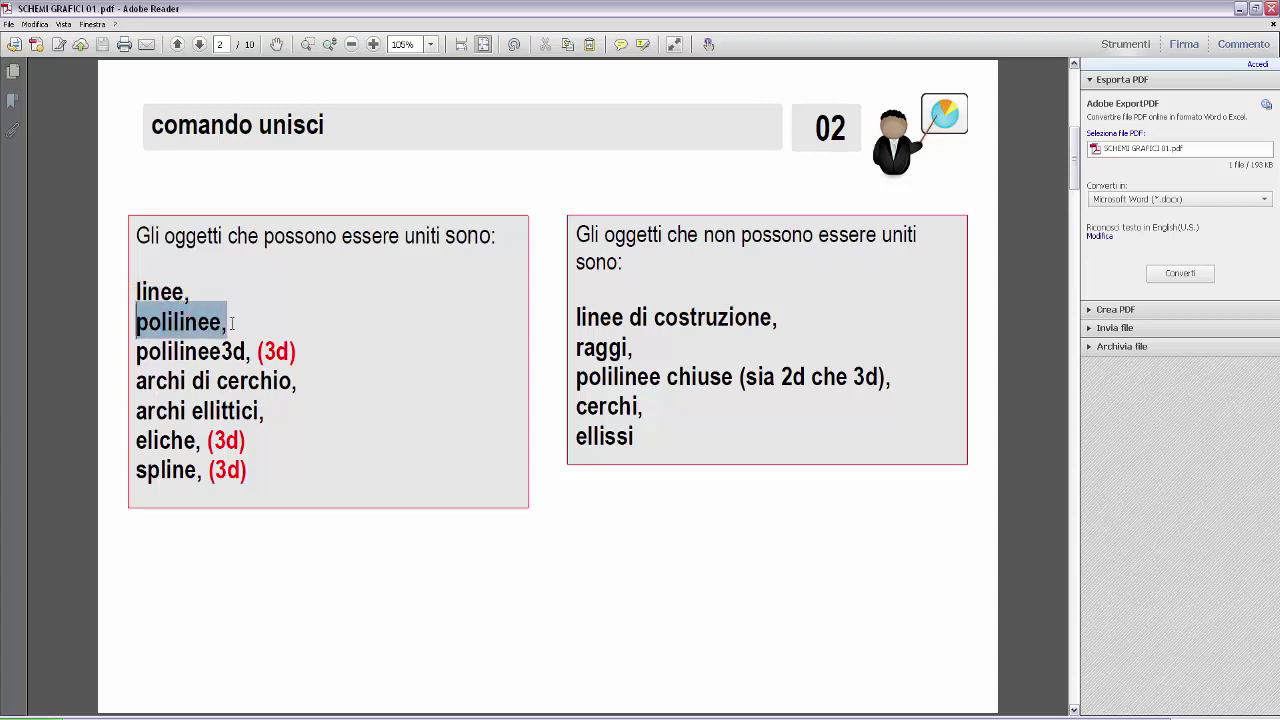
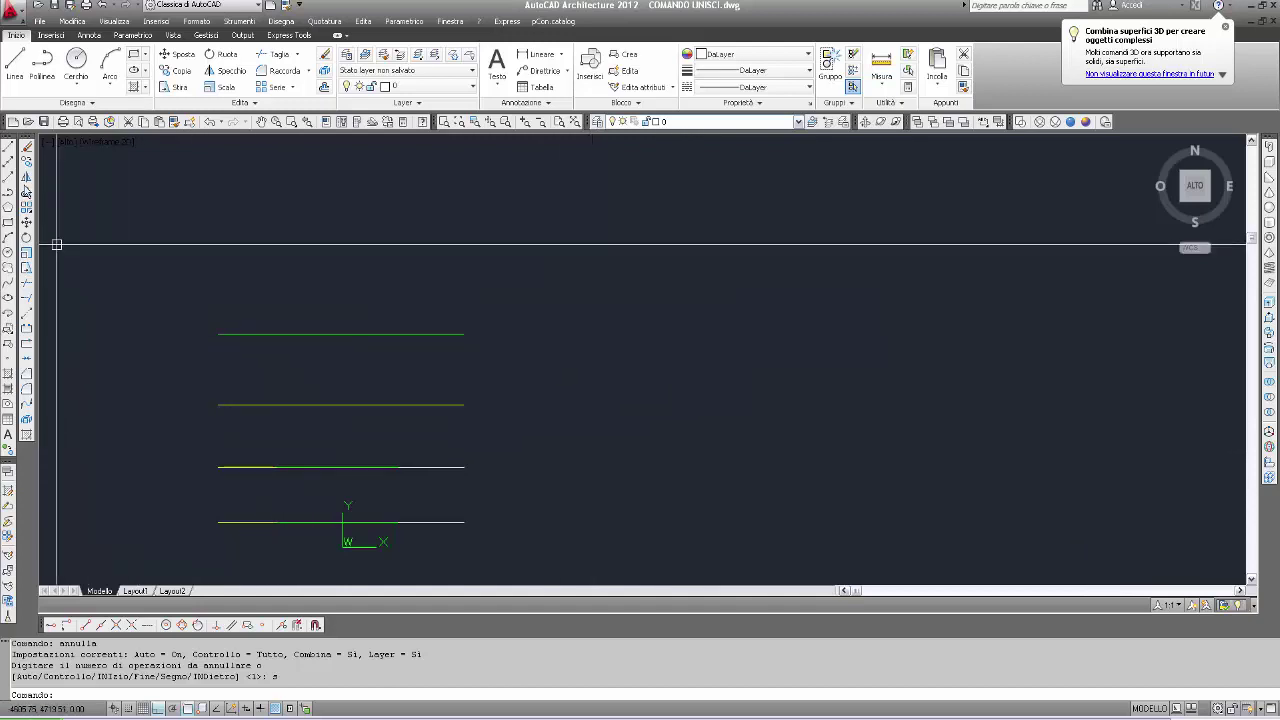
Draw a horizontal line in the empty area to the right of the existing rows.
left_click(9, 150)
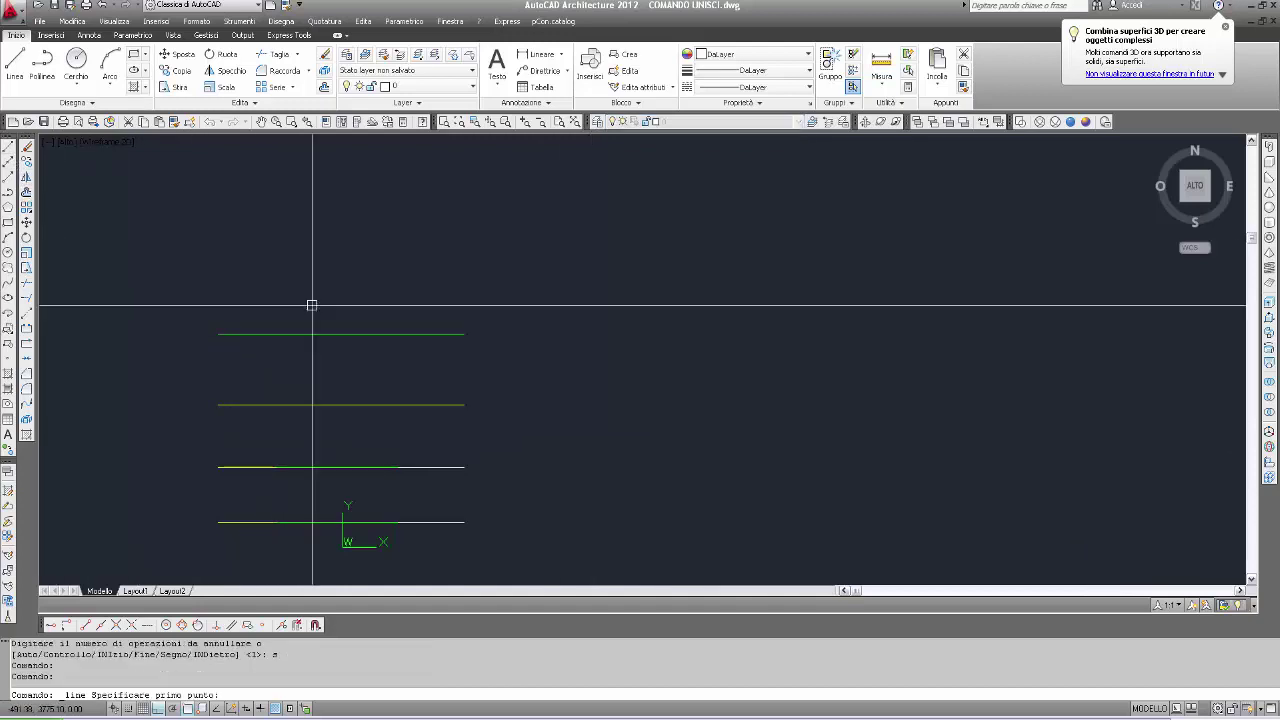
left_click(583, 401)
left_click(707, 414)
key("Return")
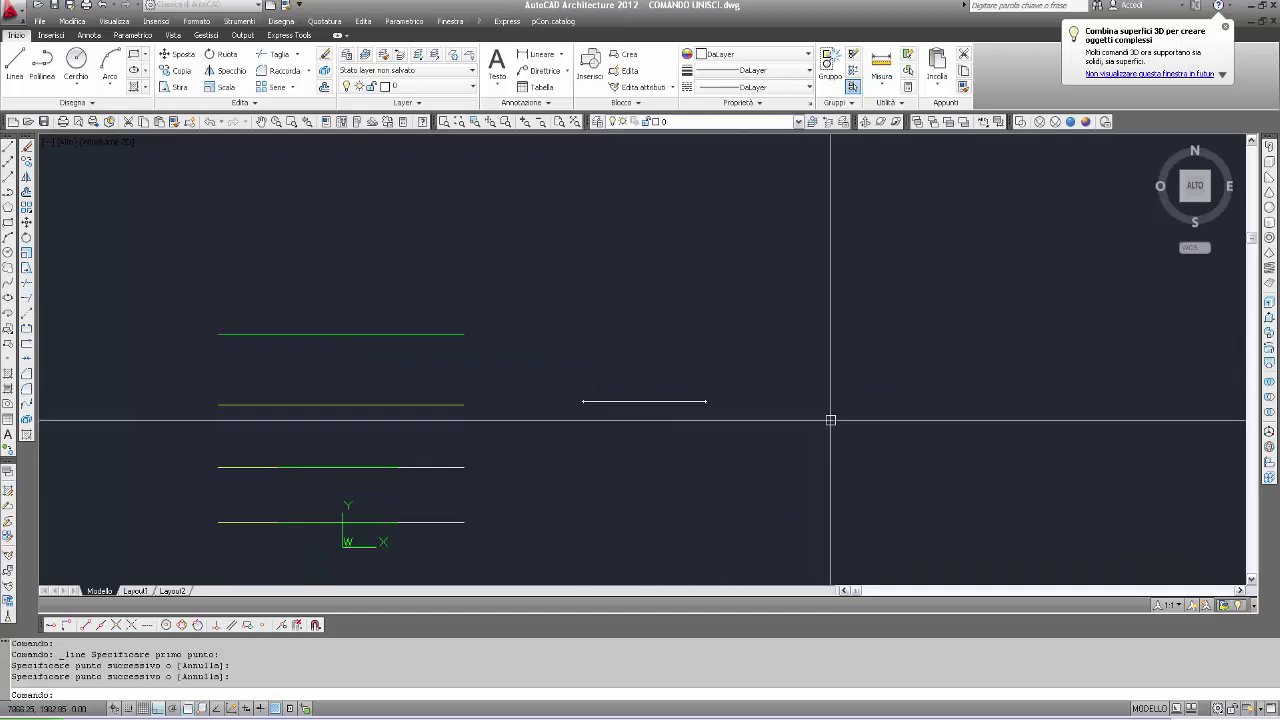
Extend the new row with two more separate collinear lines placed end to end to the right, the first about 1900 units long.
left_click(9, 150)
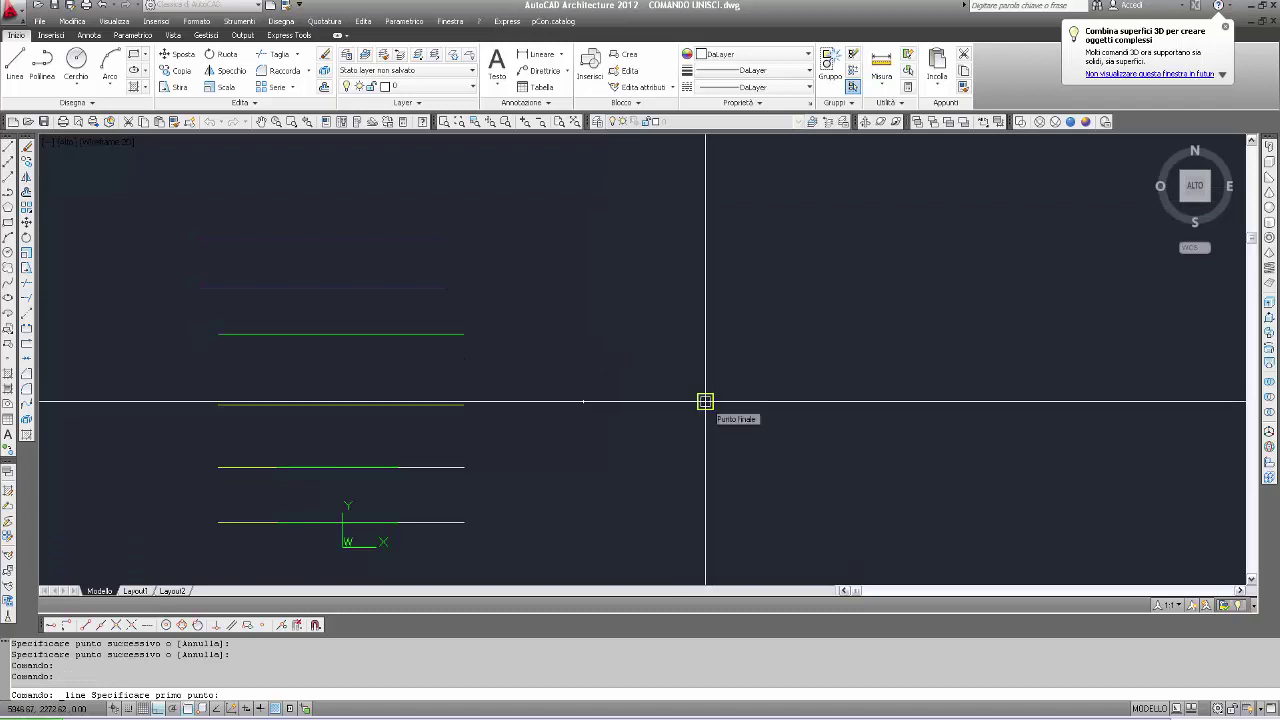
left_click(705, 401)
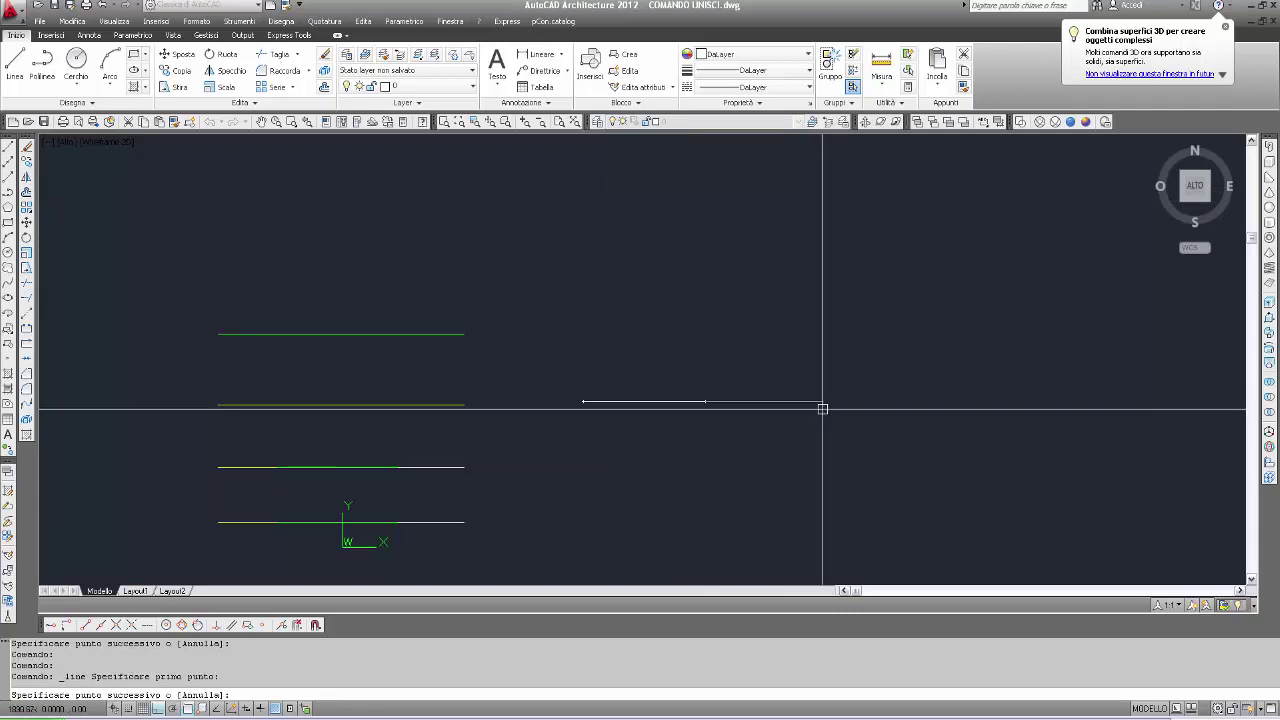
left_click(826, 401)
key("Return")
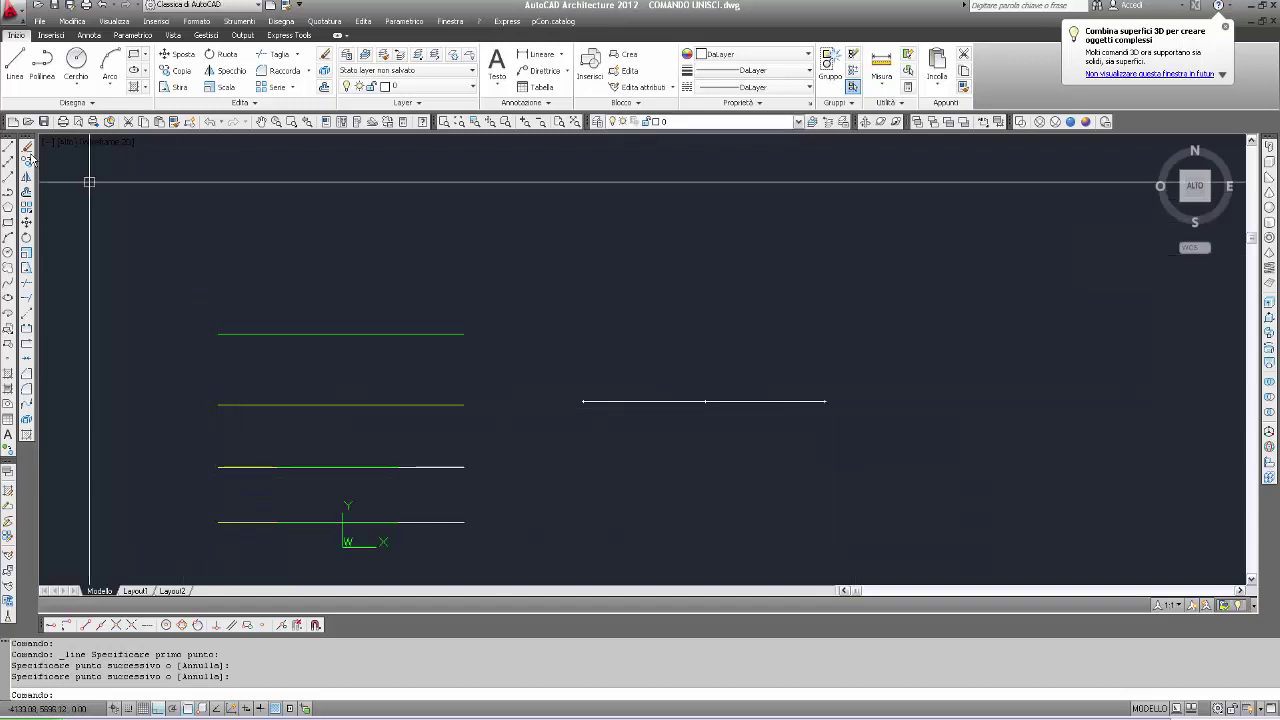
left_click(9, 148)
left_click(826, 401)
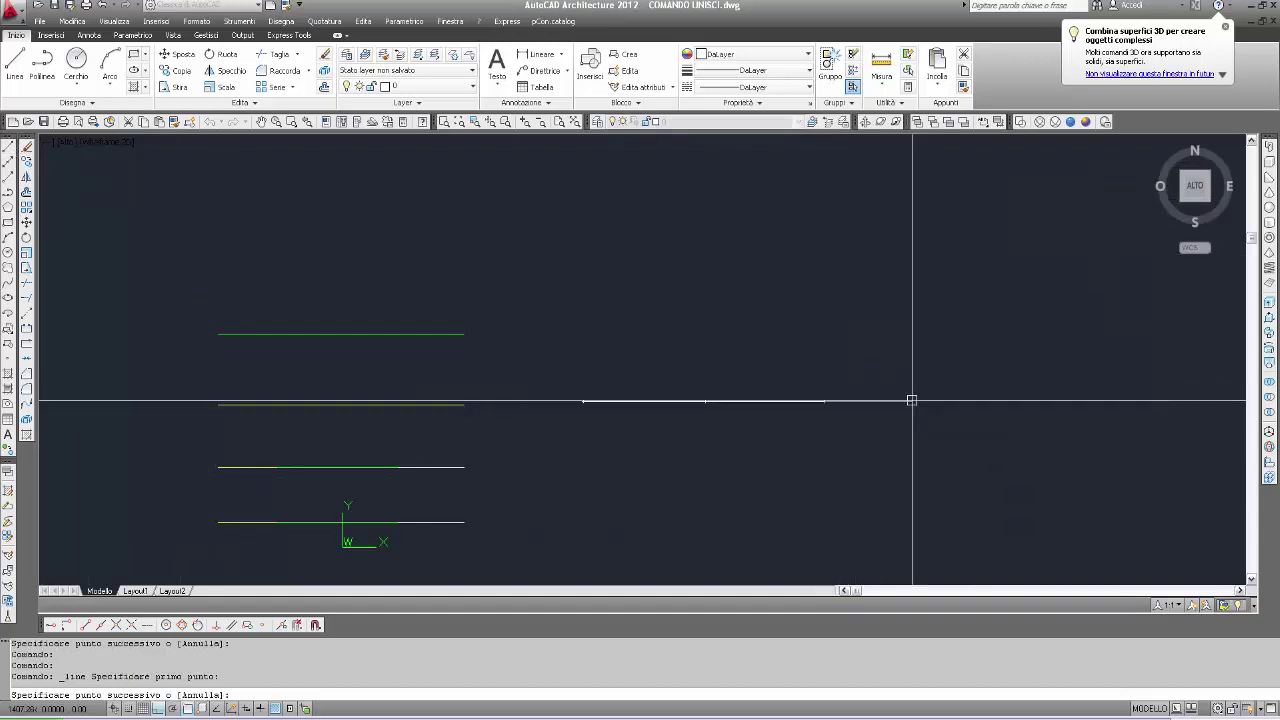
left_click(971, 427)
key("Return")
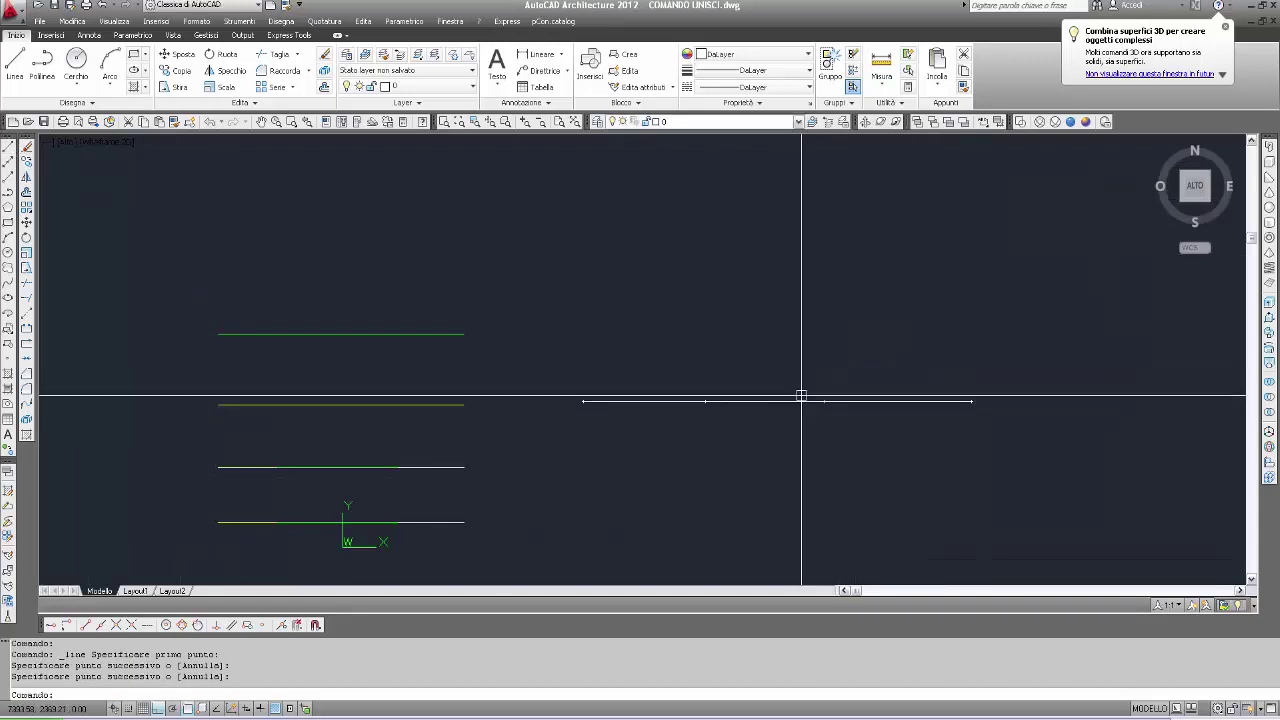
Change the colour of the new row's middle segment to yellow (Giallo).
left_click(805, 396)
left_click(808, 54)
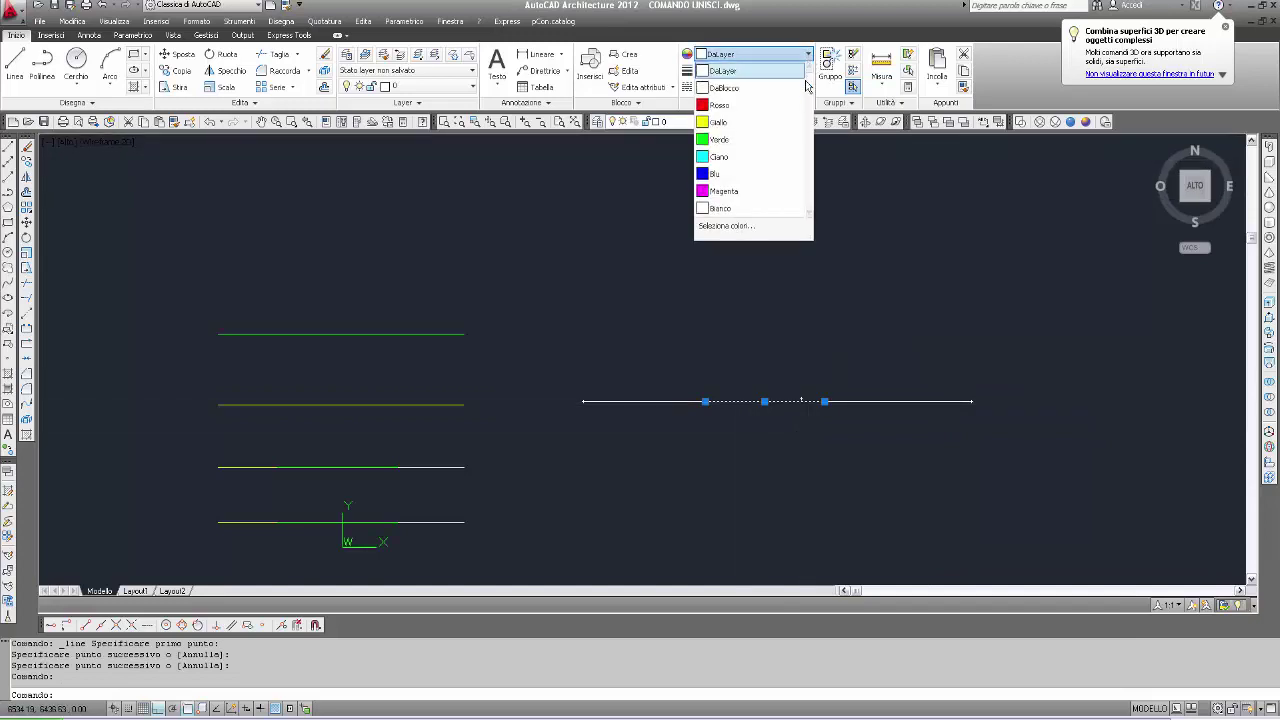
left_click(768, 123)
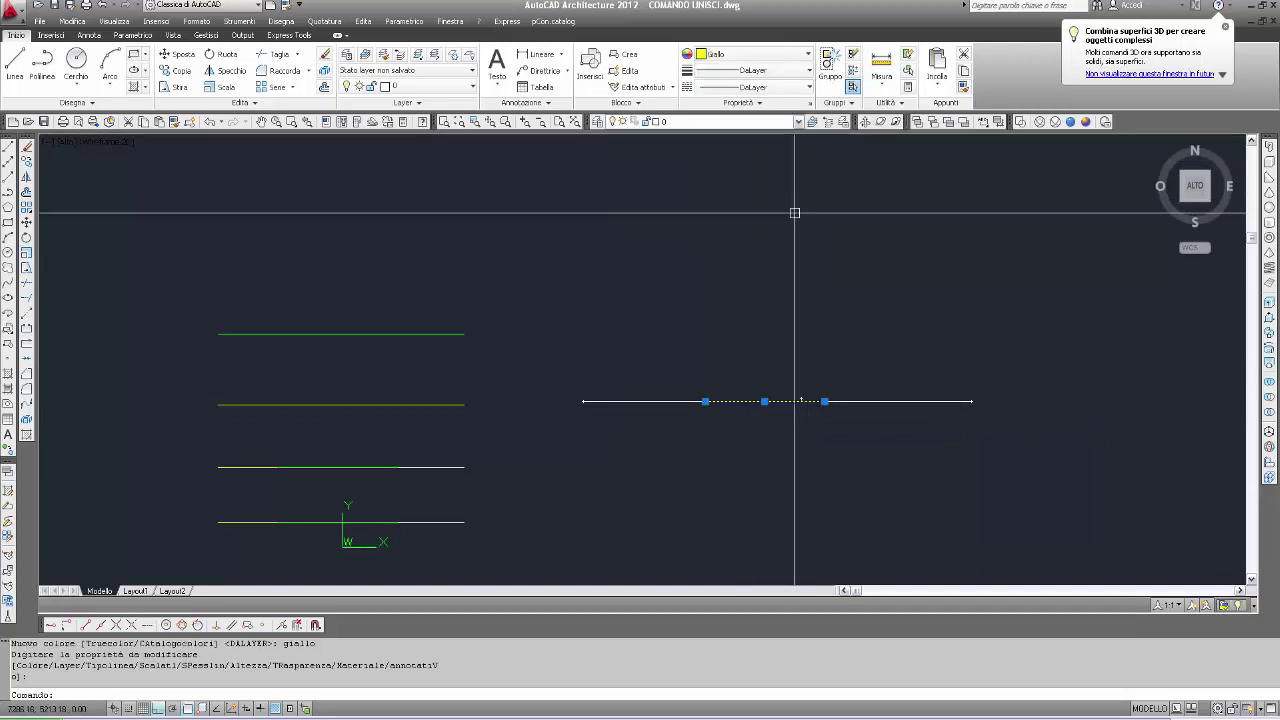
key("Escape")
key("Escape")
Change the colour of the new row's right-hand segment to green (Verde).
left_click(909, 401)
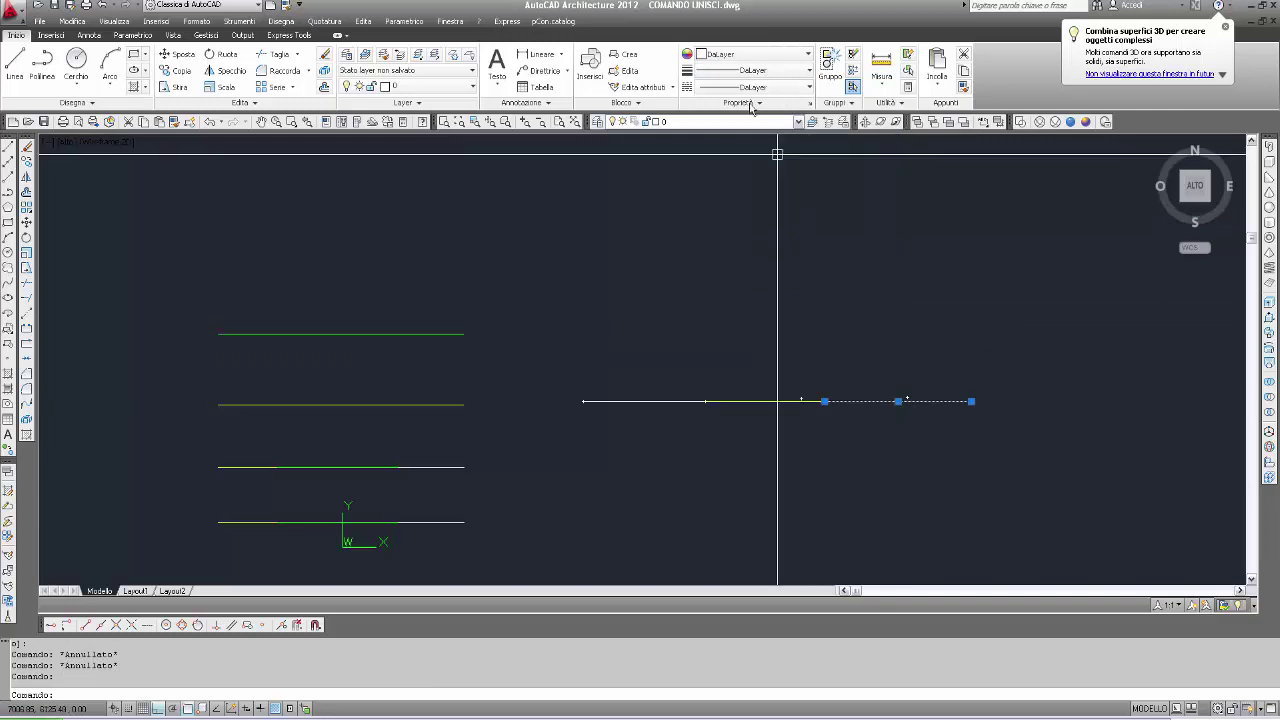
left_click(808, 58)
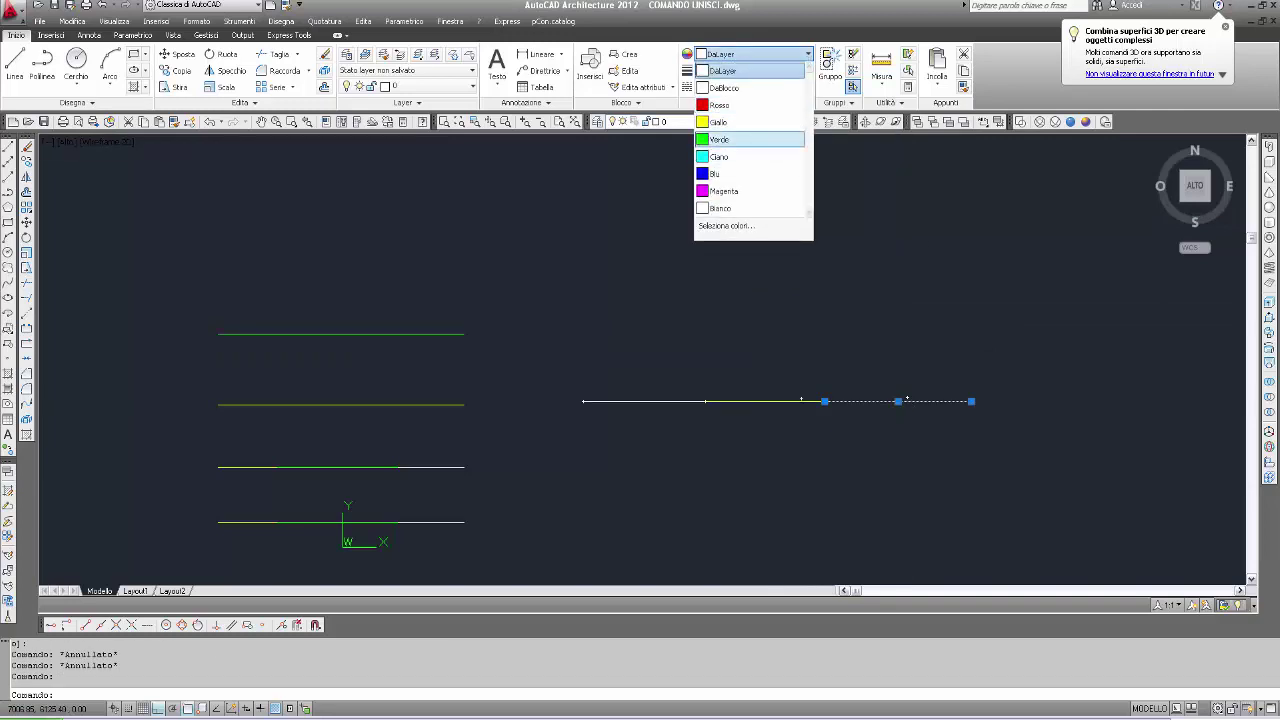
left_click(776, 139)
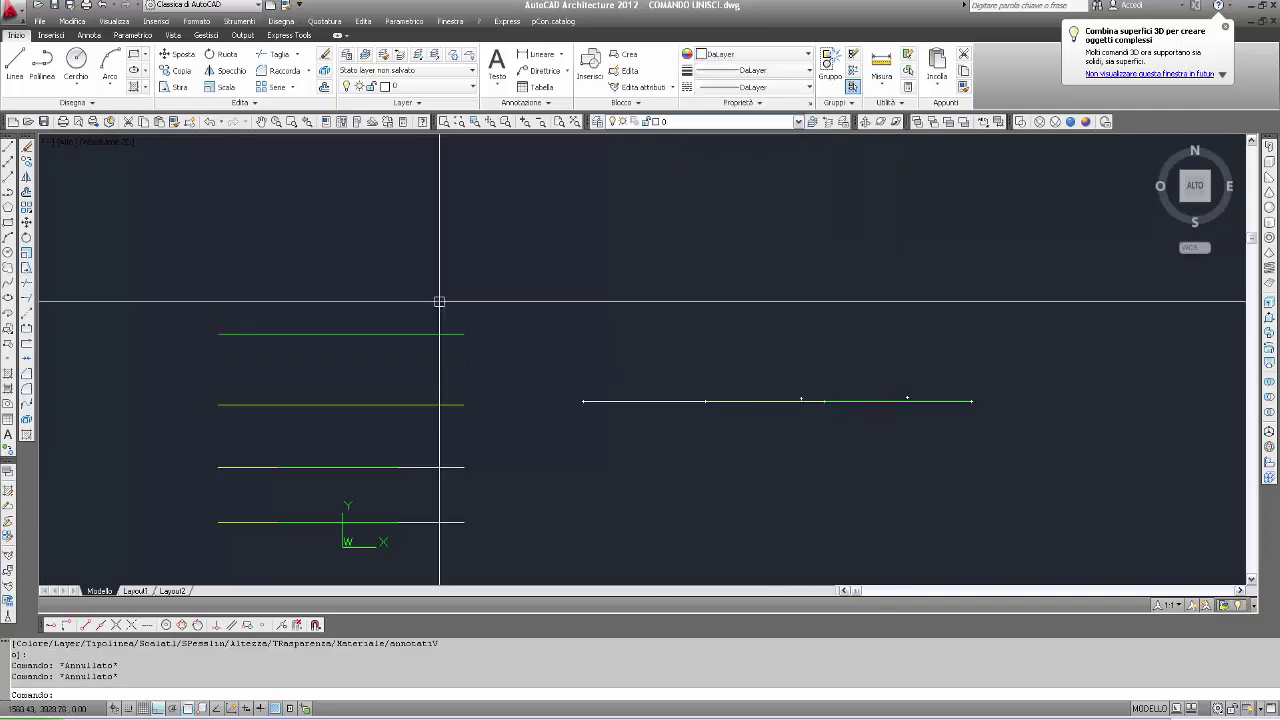
Move the yellow and green segments together about 590 units to the right, leaving a gap after the white segment.
left_click(27, 222)
left_click(780, 403)
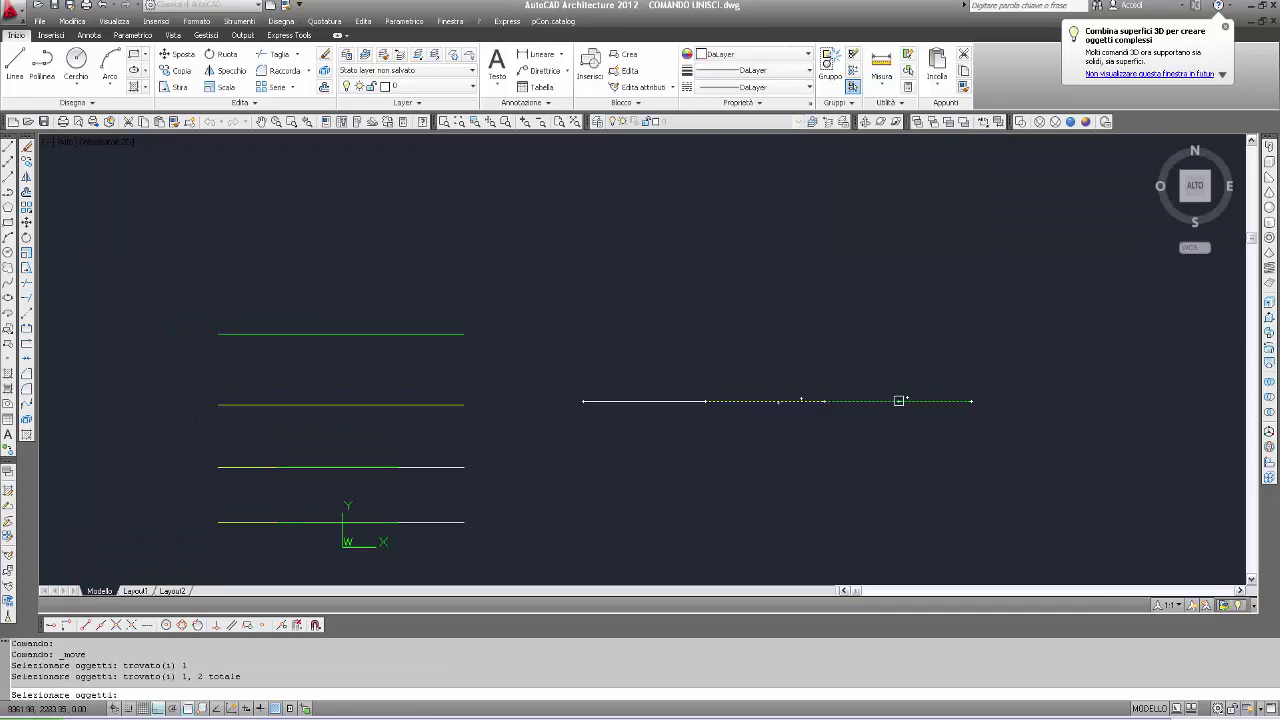
key("Return")
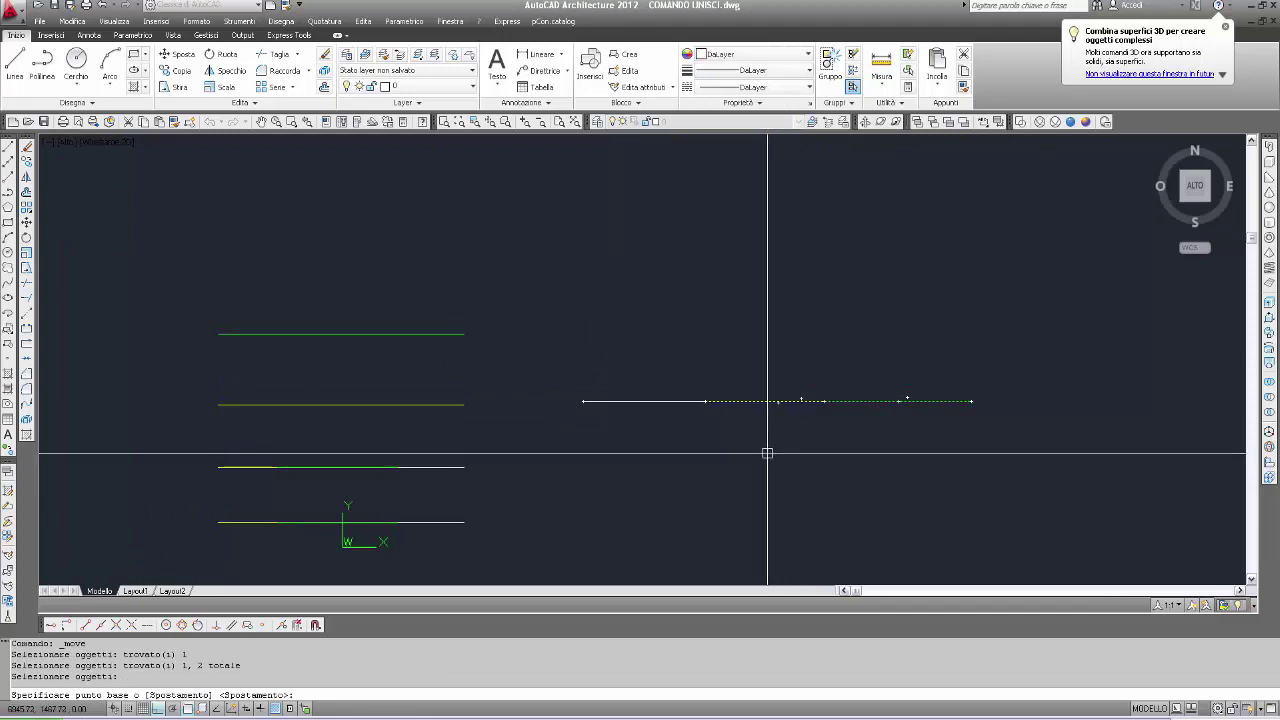
left_click(767, 453)
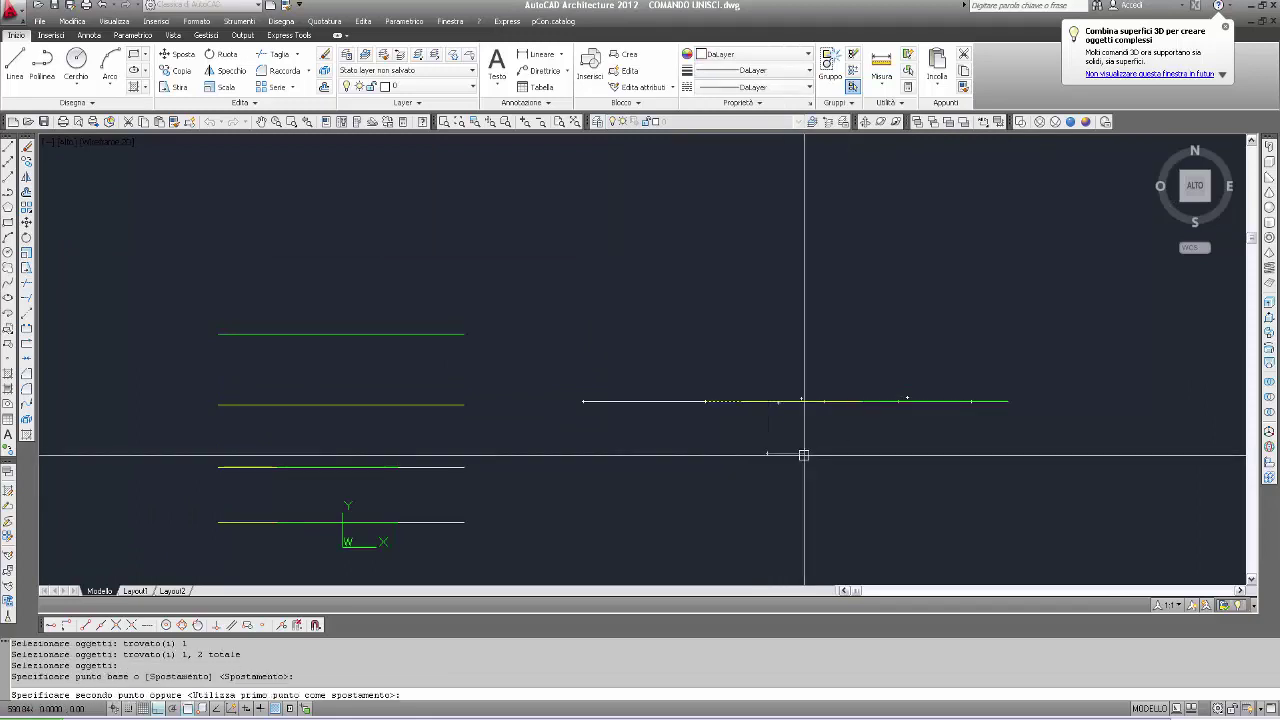
left_click(804, 455)
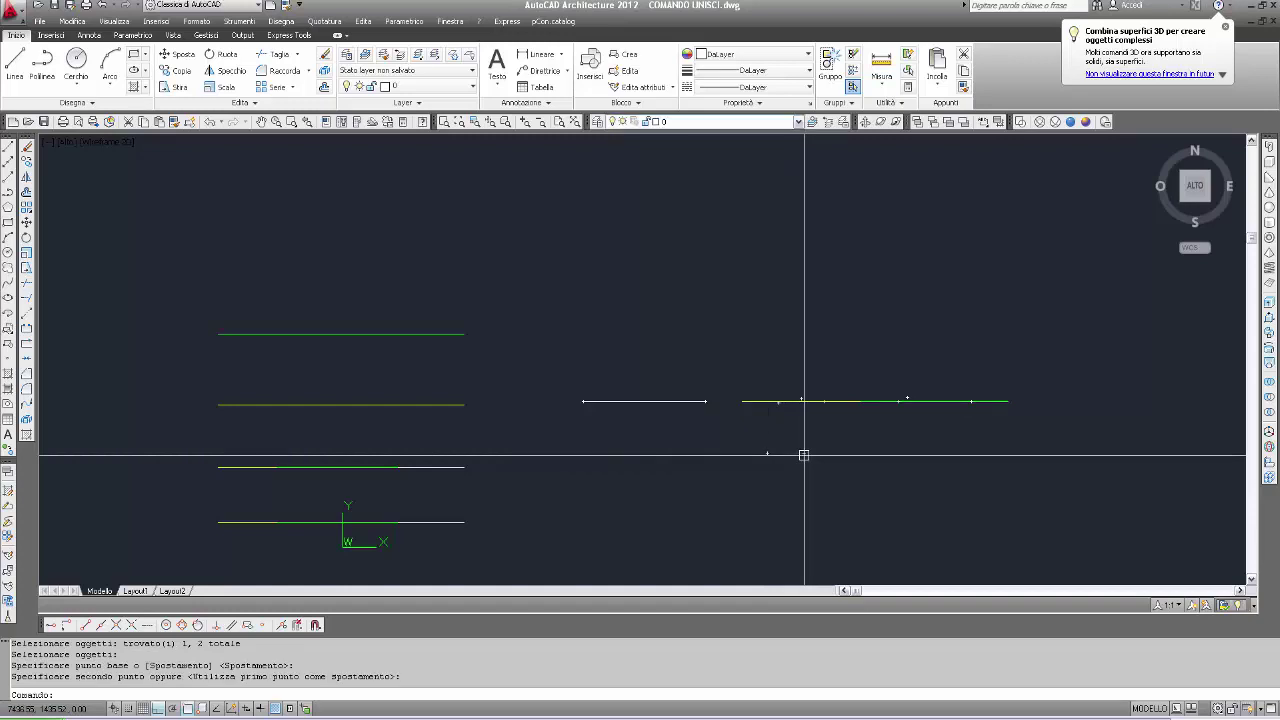
Move the green segment further to the right, leaving a gap between it and the yellow segment.
key("Return")
left_click(920, 401)
key("Return")
left_click(915, 433)
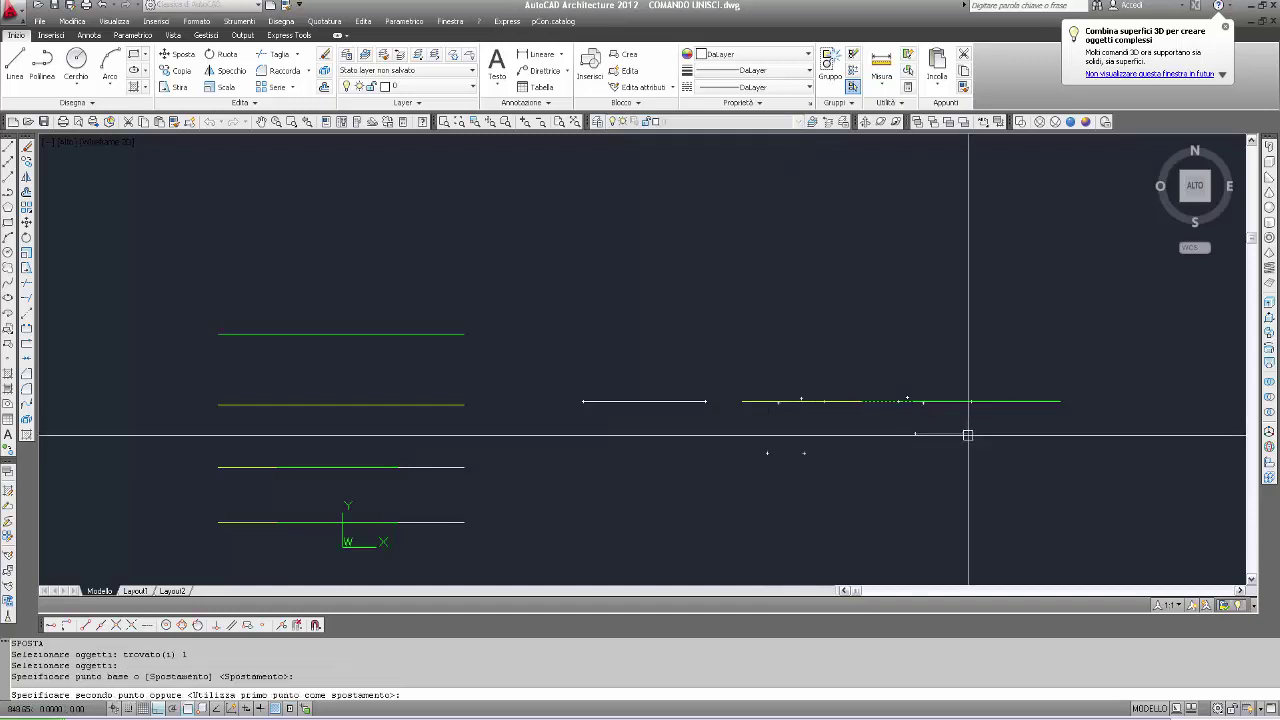
left_click(965, 433)
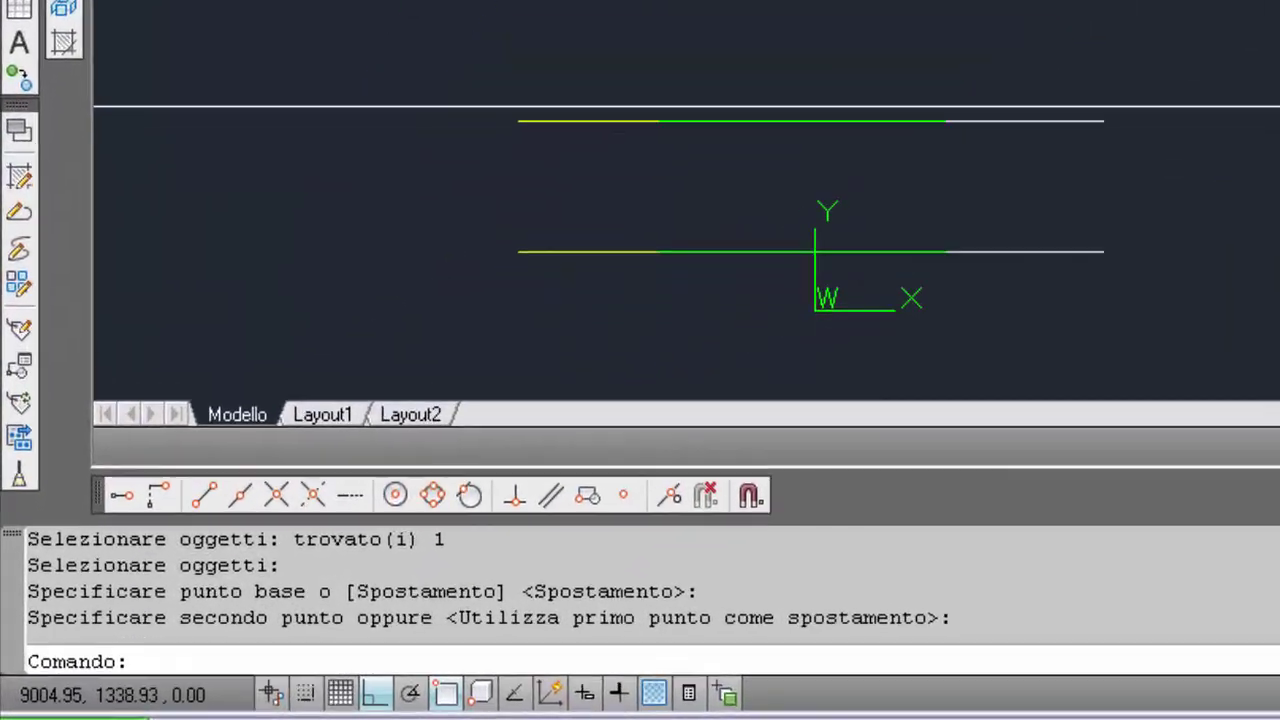
Join the white and yellow segments to the green one, confirmed first as the source object, and undo the join.
type("unidv")
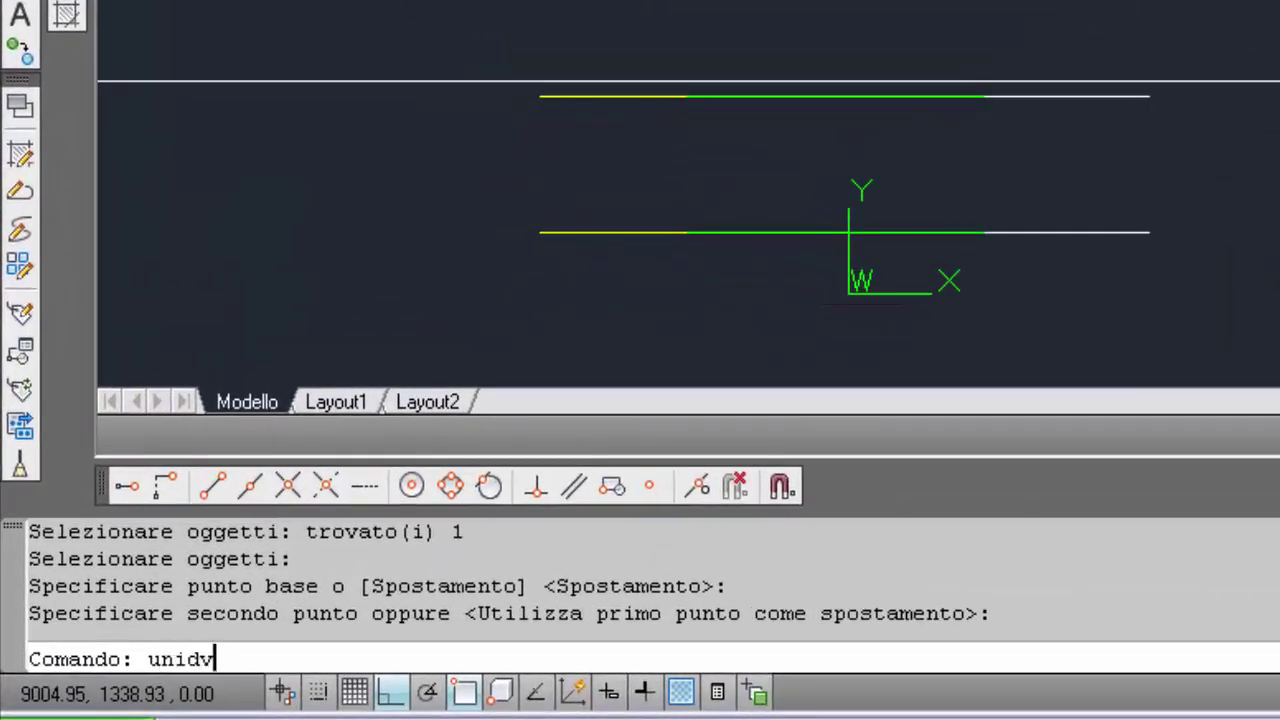
type("i")
key("Return")
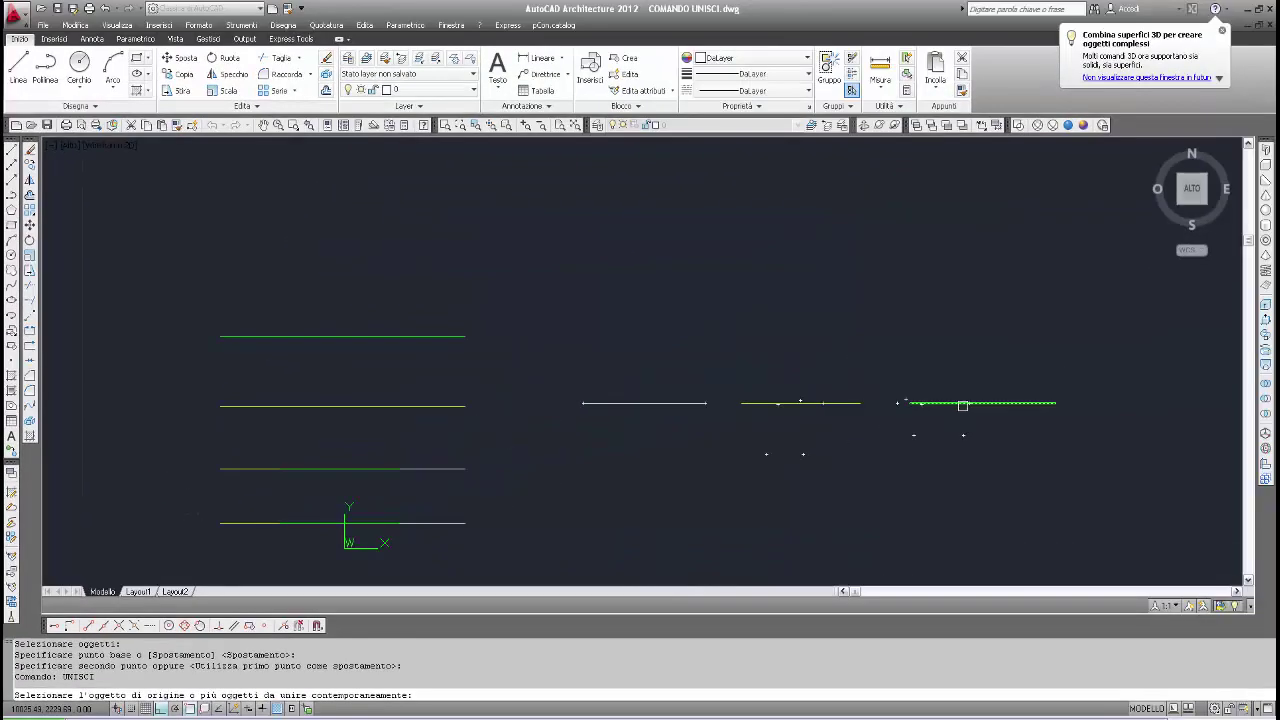
left_click(962, 402)
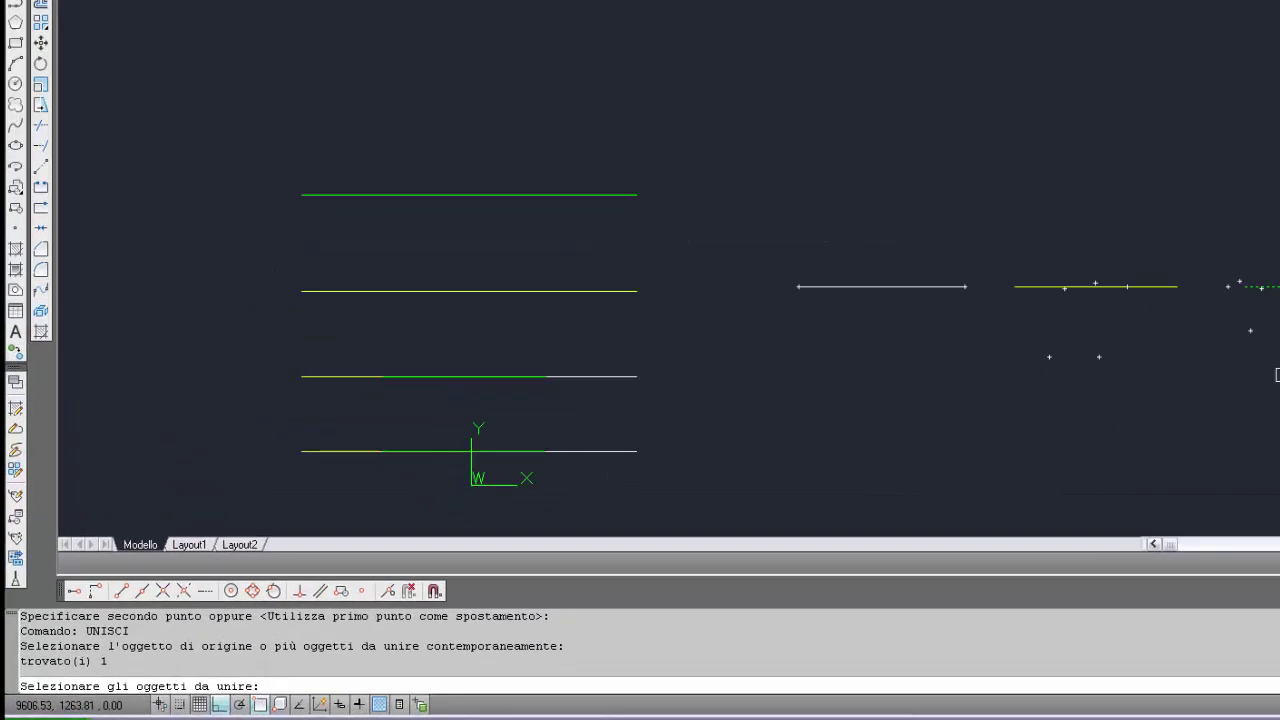
key("Return")
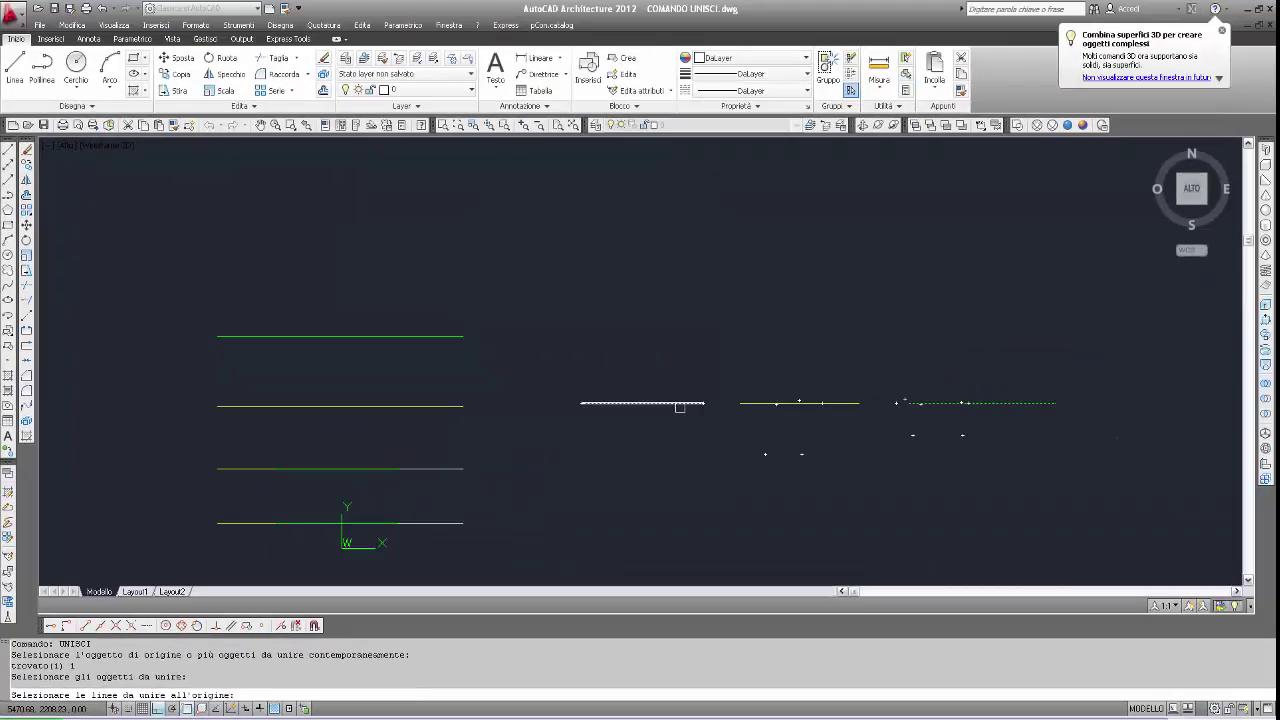
left_click(677, 403)
left_click(780, 403)
key("Return")
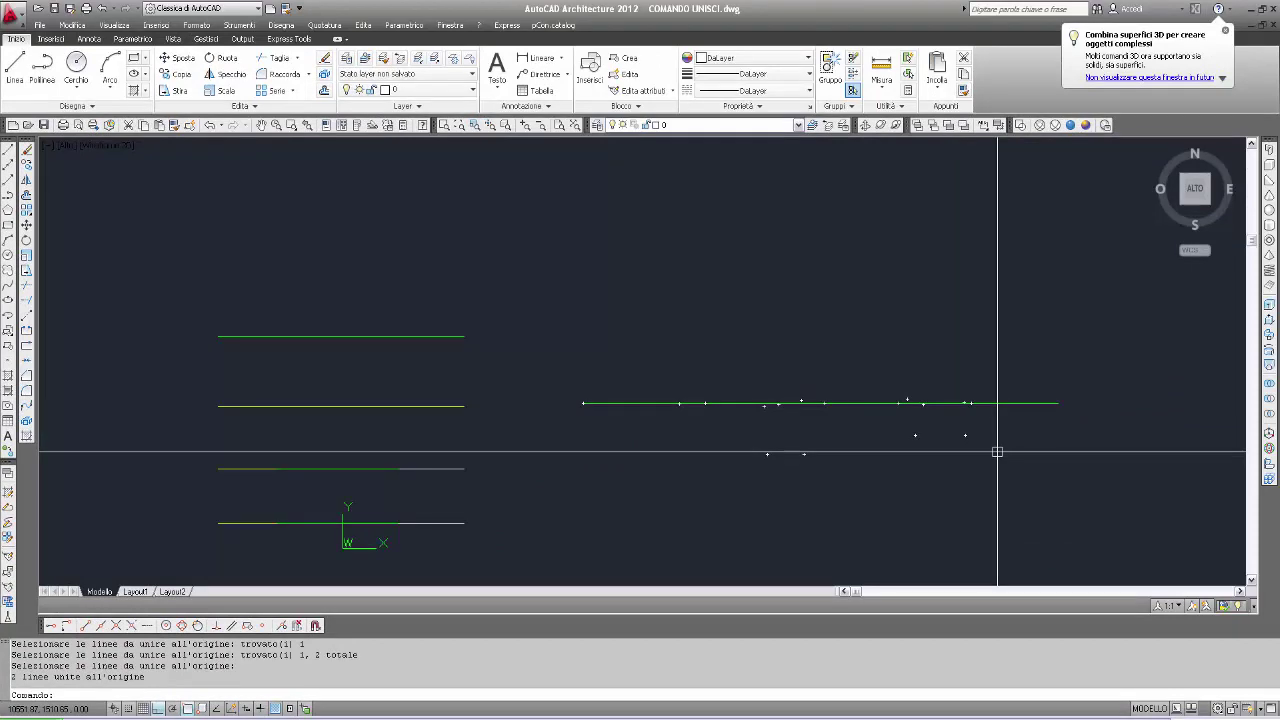
type("a")
key("Return")
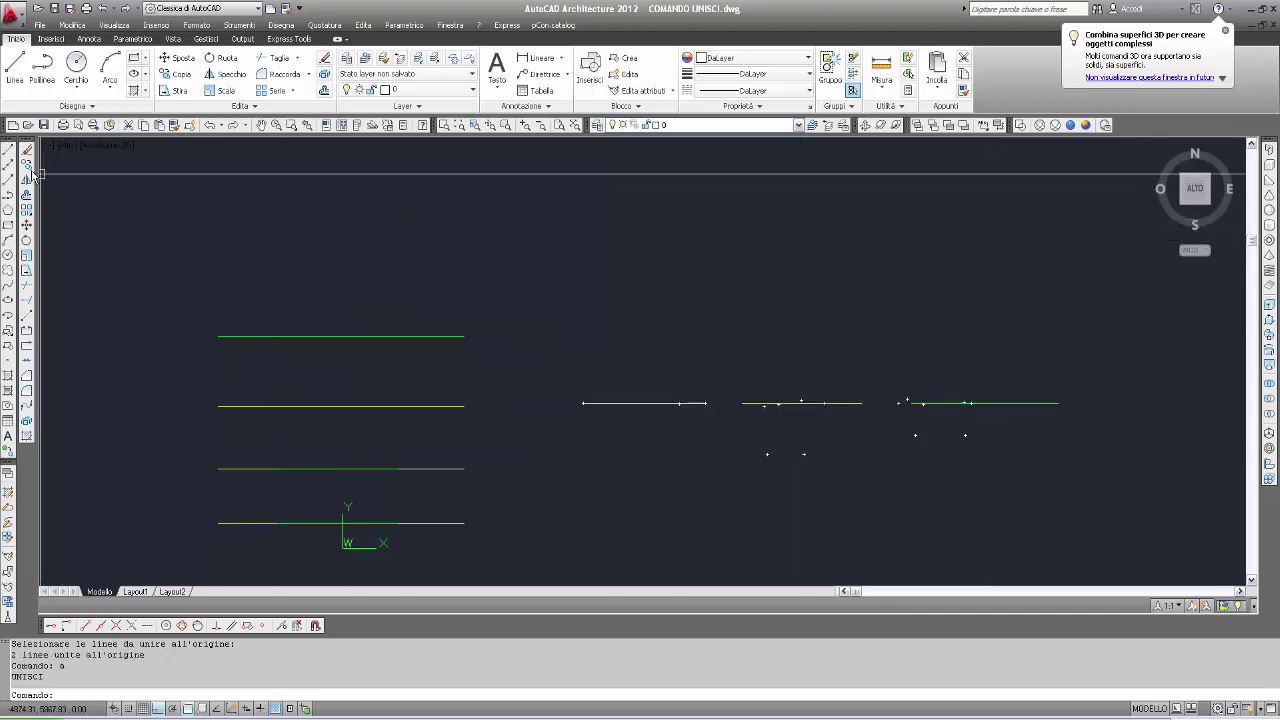
Copy the row of three separated segments about 1040 units straight down.
left_click(178, 74)
left_click(572, 462)
left_click(1040, 348)
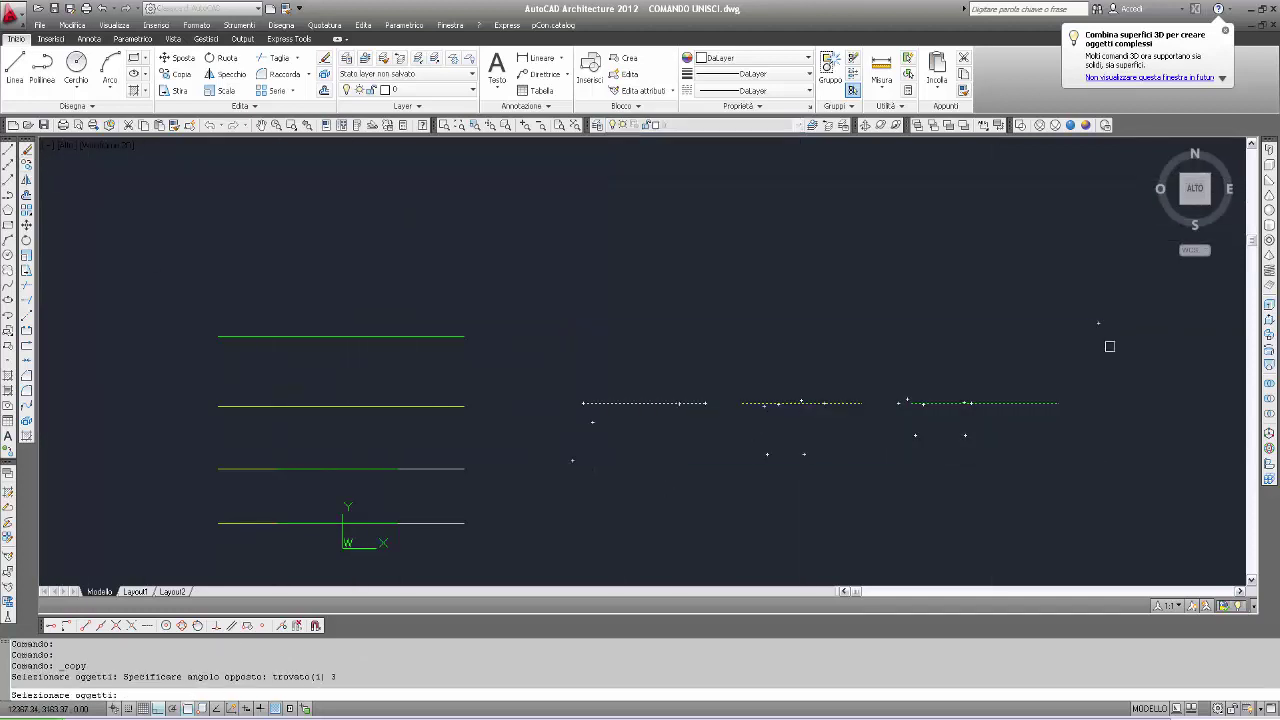
key("Return")
left_click(1108, 343)
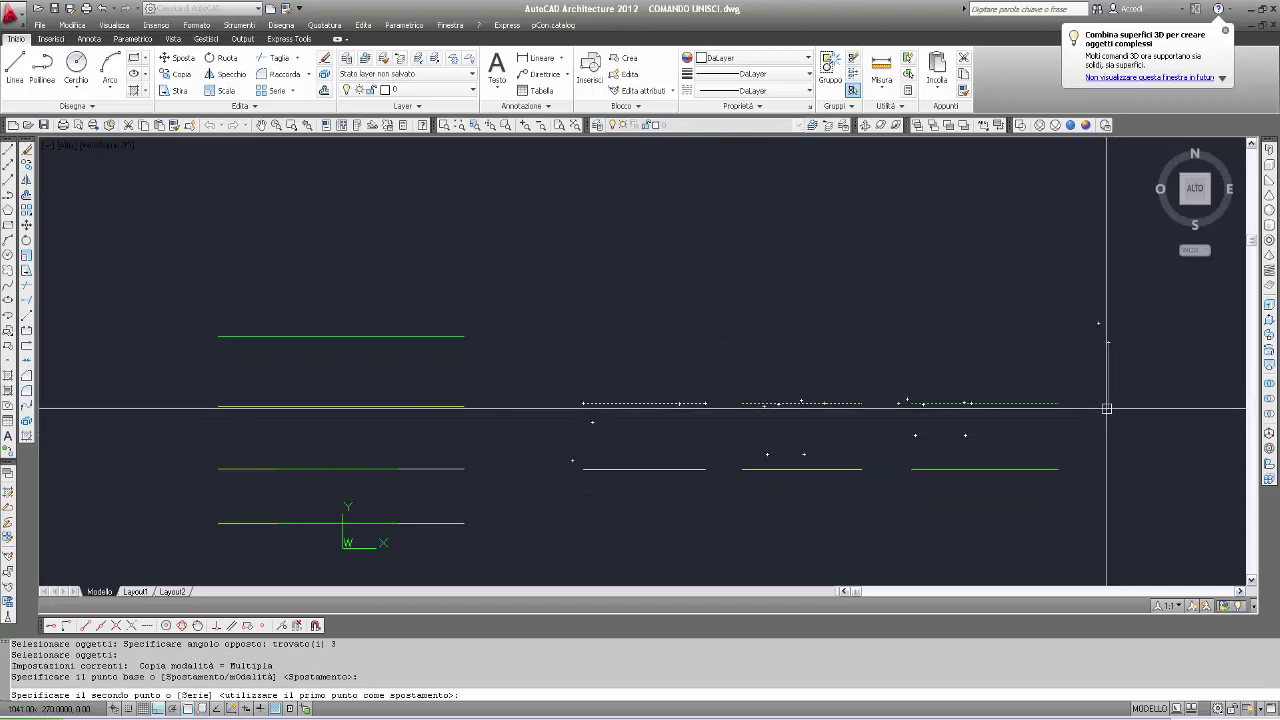
left_click(1107, 408)
key("Return")
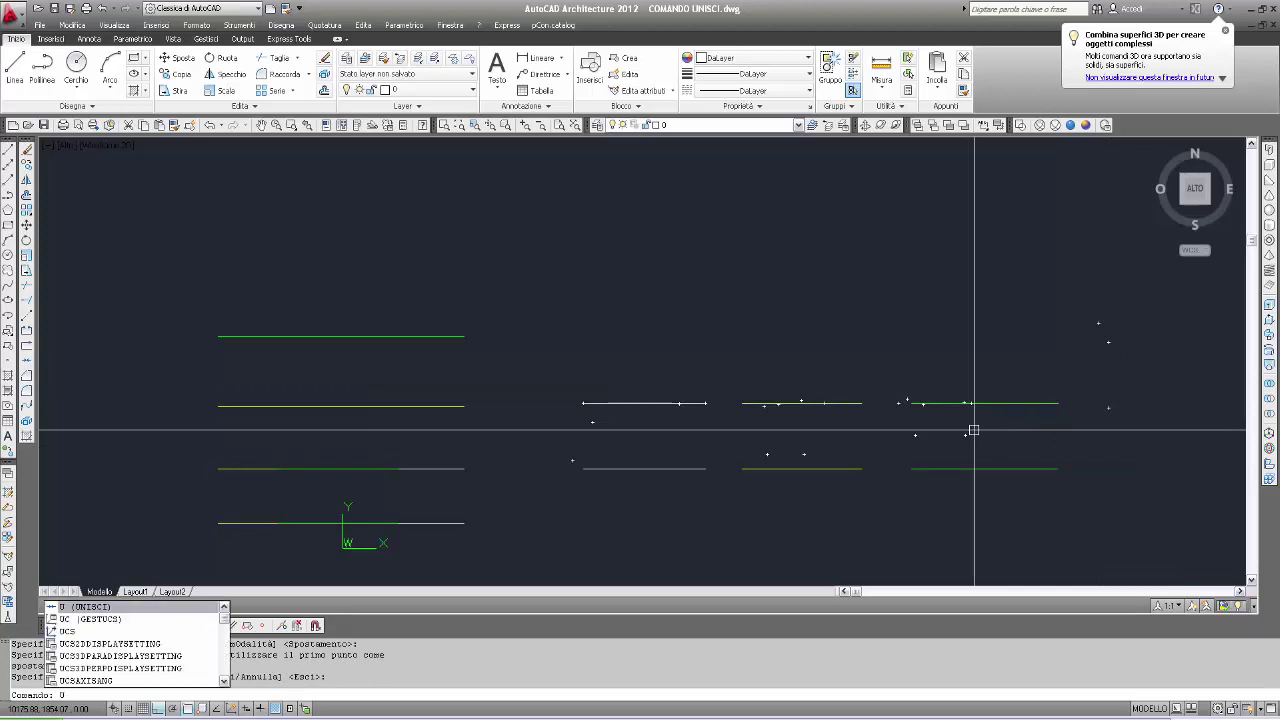
Join the upper row's three separated segments with UNISCI in a single selection, picking green first, followed by white and yellow.
type("Nsci")
key("Return")
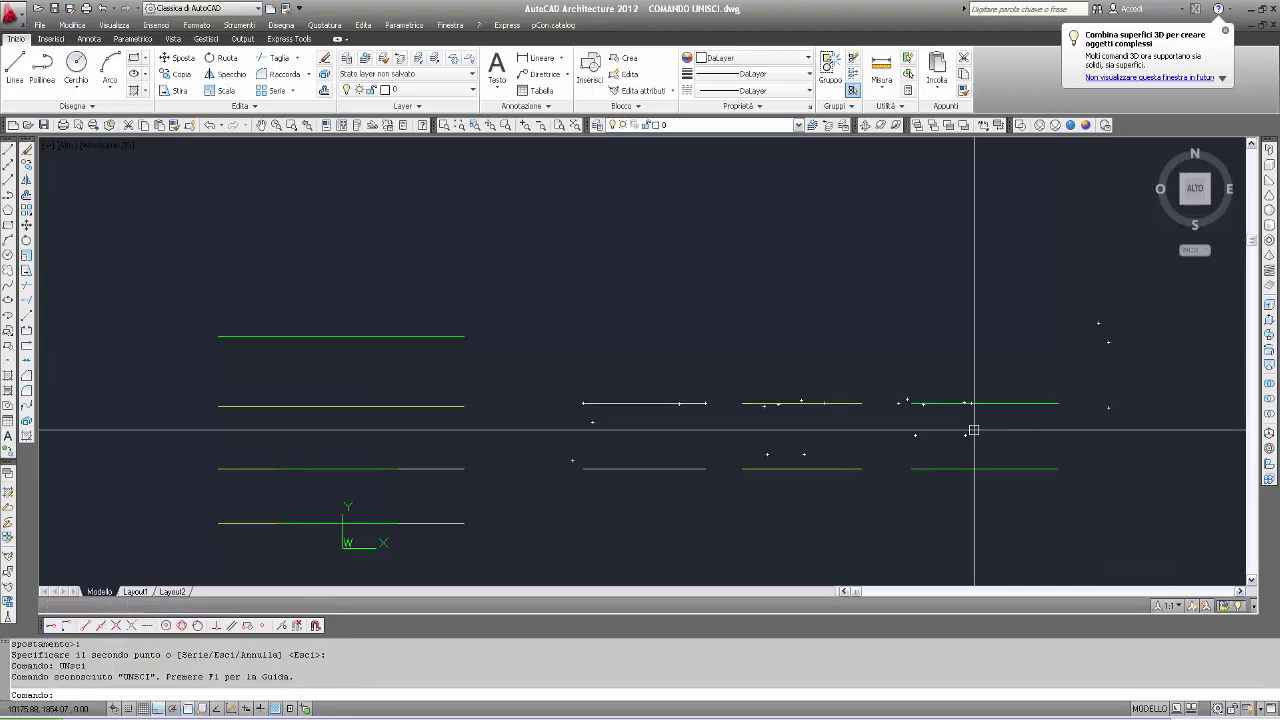
type("unisci")
key("Return")
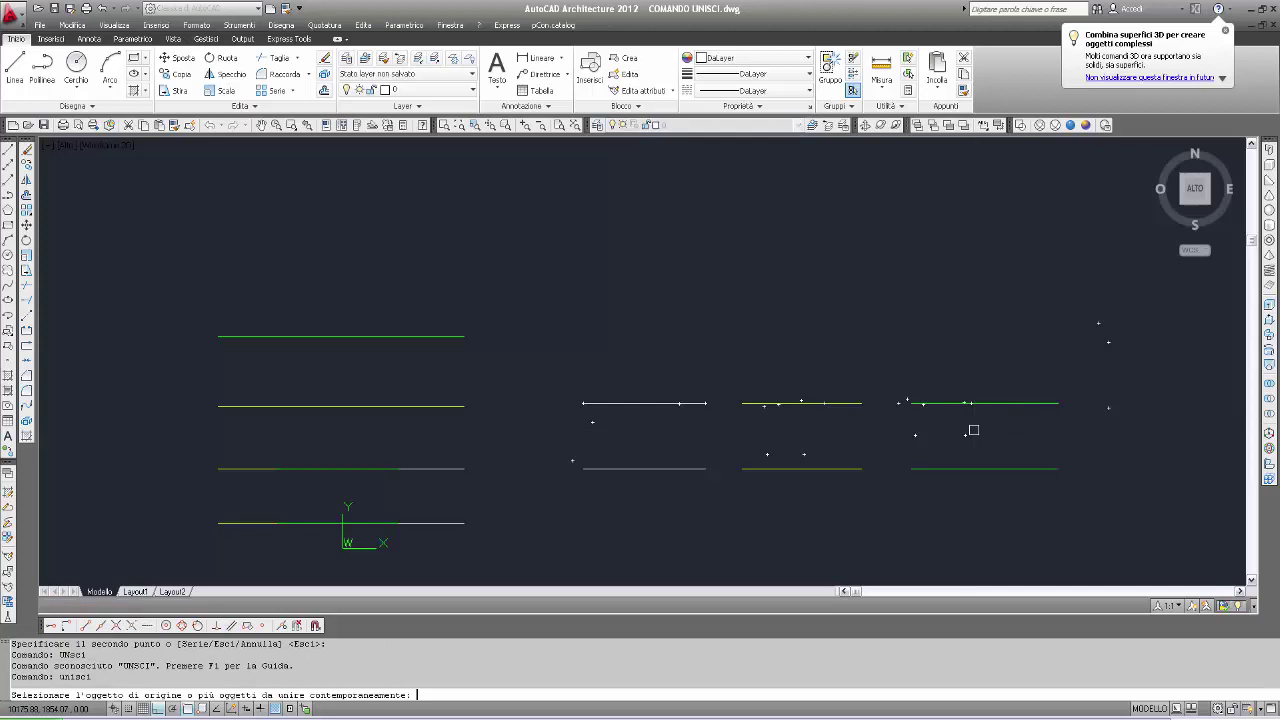
left_click(974, 403)
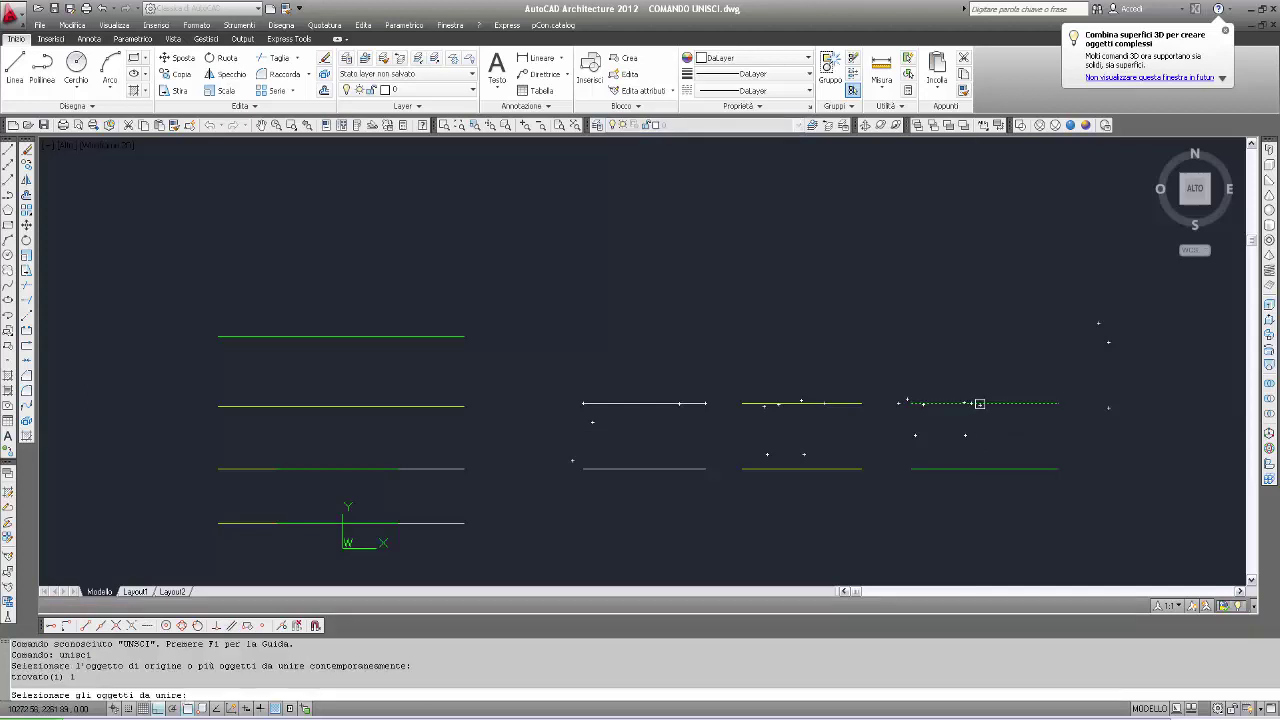
left_click(654, 402)
left_click(776, 404)
key("Return")
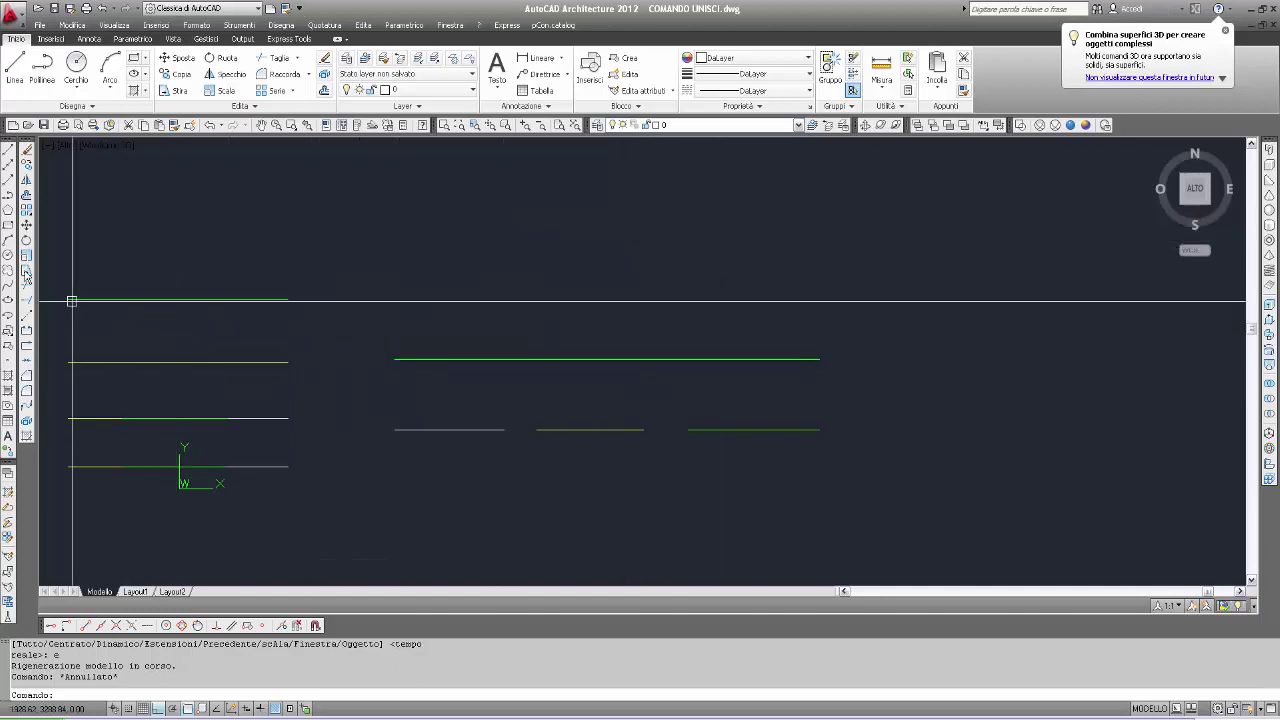
Copy the lower row of three separated segments about 9300 units horizontally to the right.
left_click(28, 166)
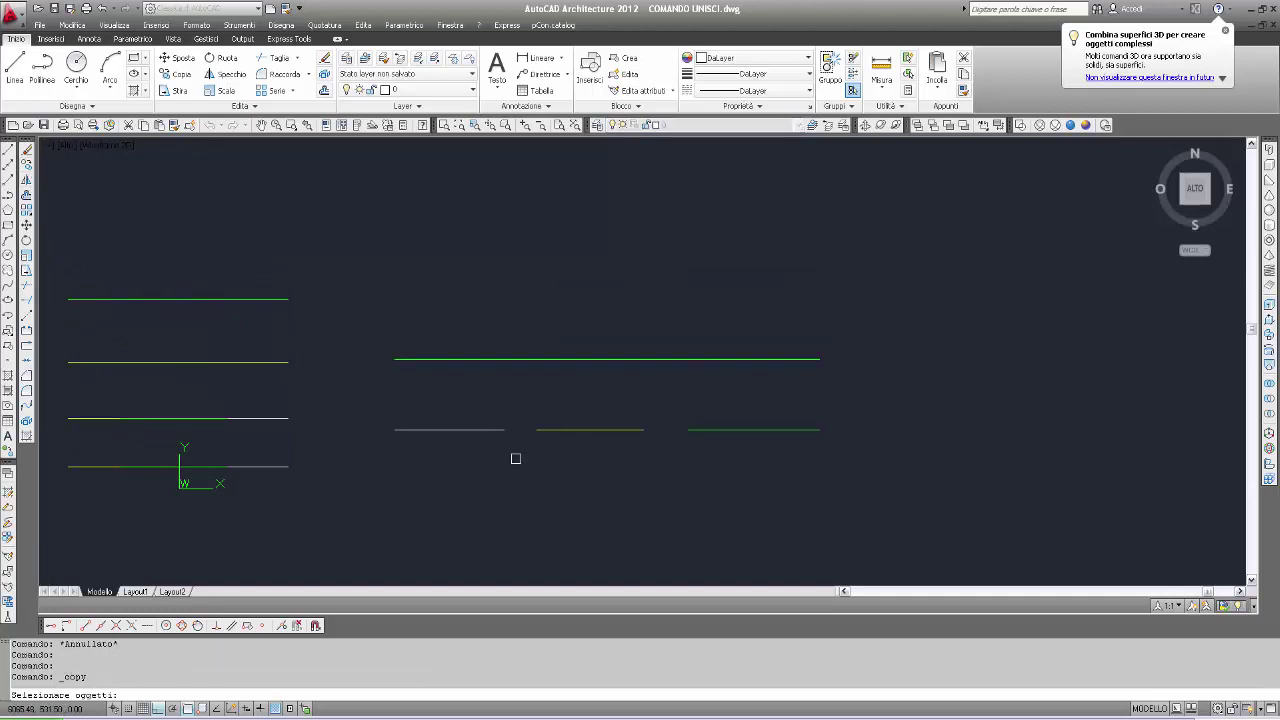
left_click(389, 461)
left_click(870, 407)
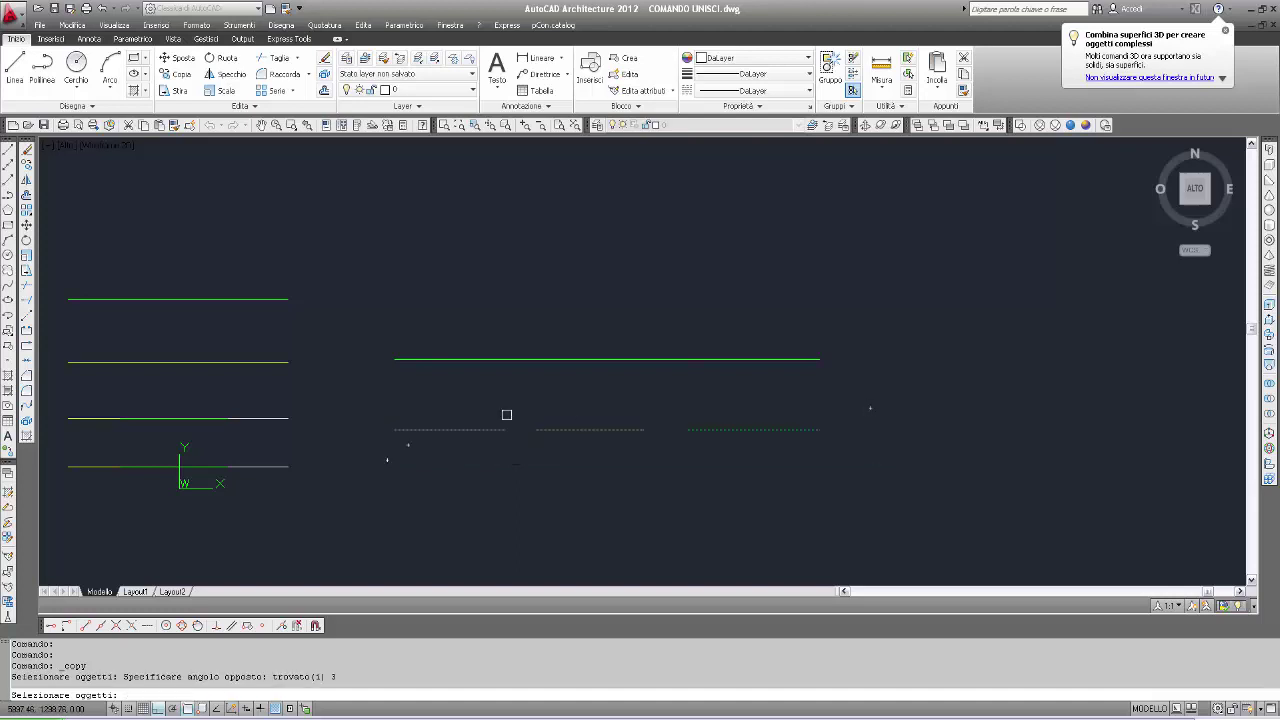
key("Return")
left_click(434, 406)
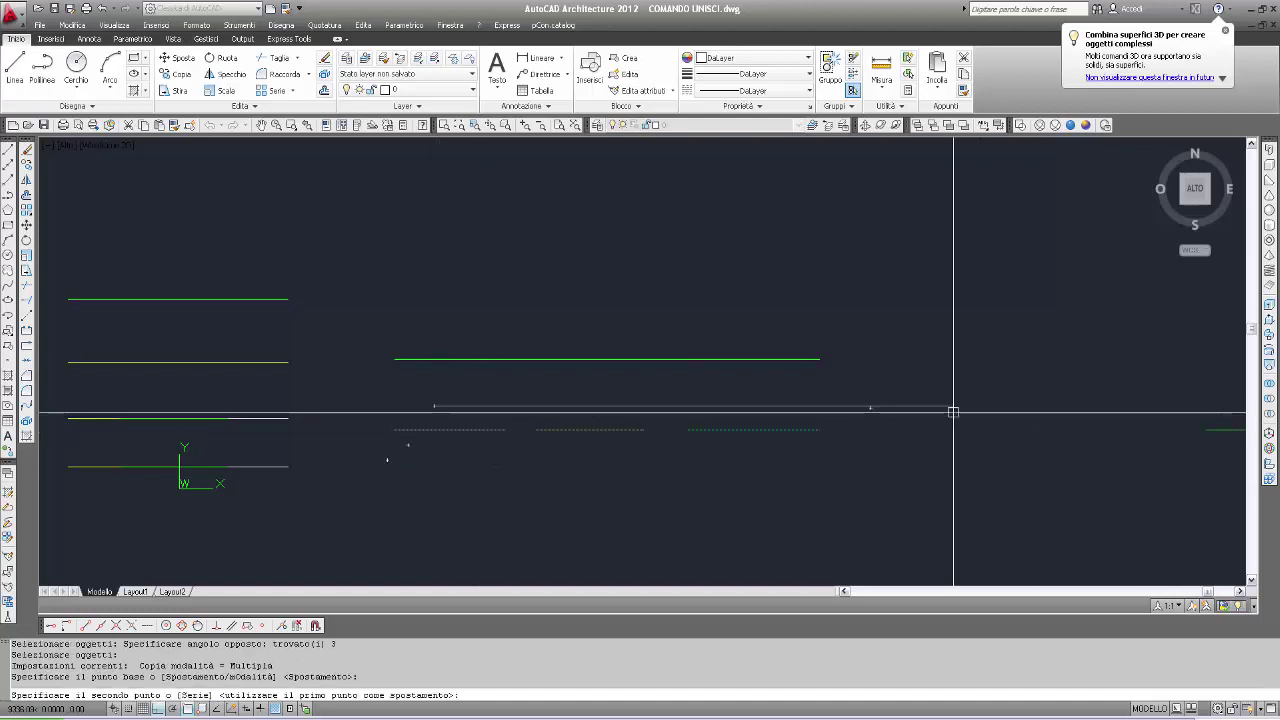
left_click(953, 411)
middle_click_drag(1112, 412, 424, 388)
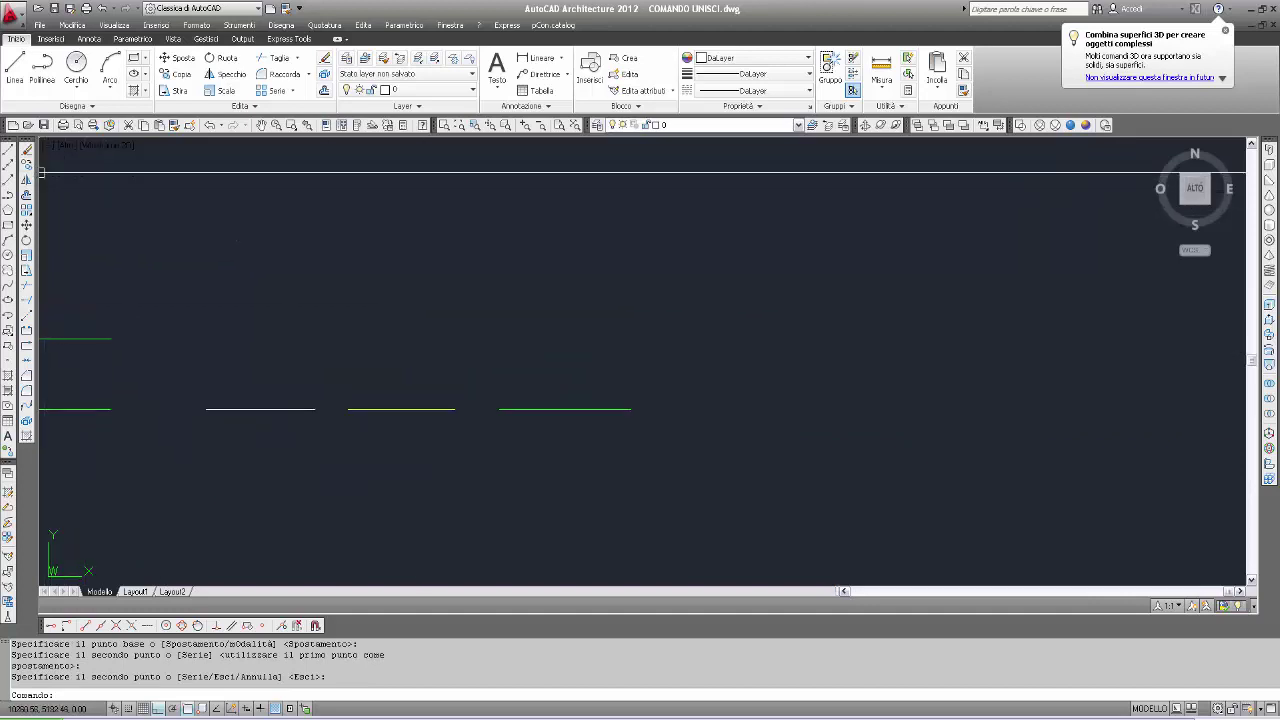
key("Escape")
Copy the new right-hand row of three segments about 1260 units straight down.
key("Return")
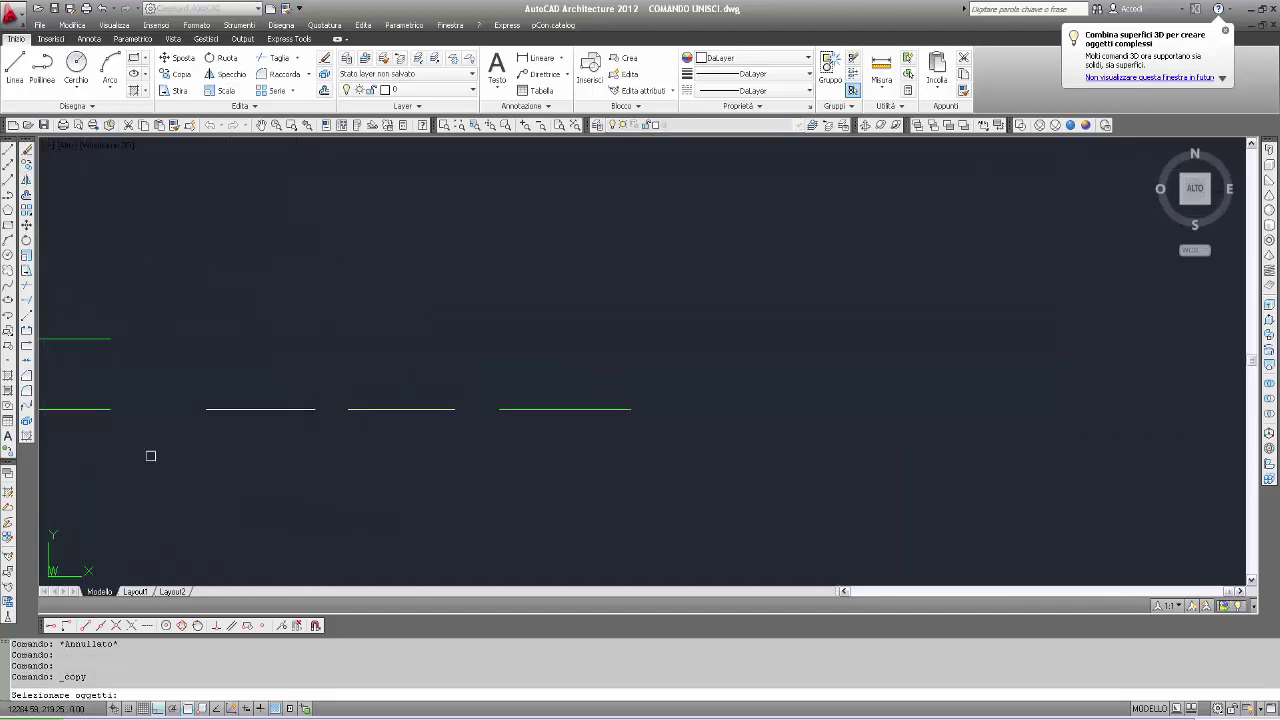
left_click(178, 453)
left_click(768, 346)
key("Return")
left_click(764, 302)
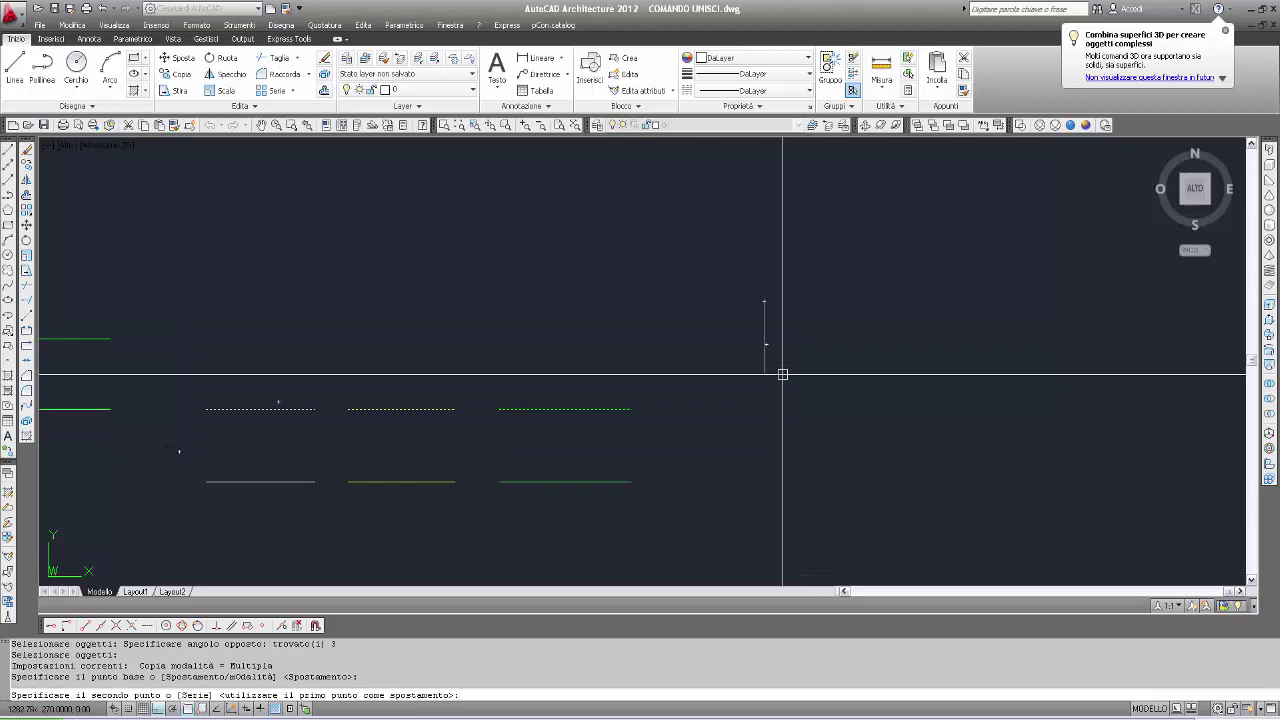
left_click(781, 373)
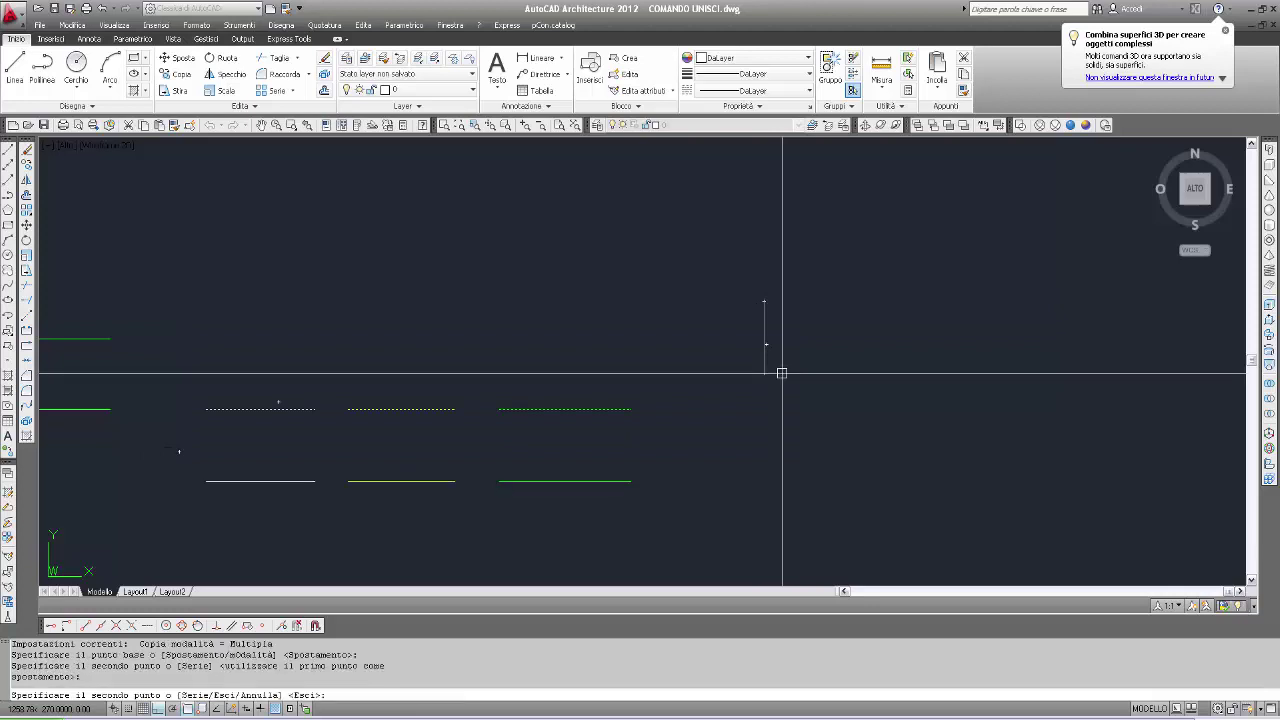
key("Escape")
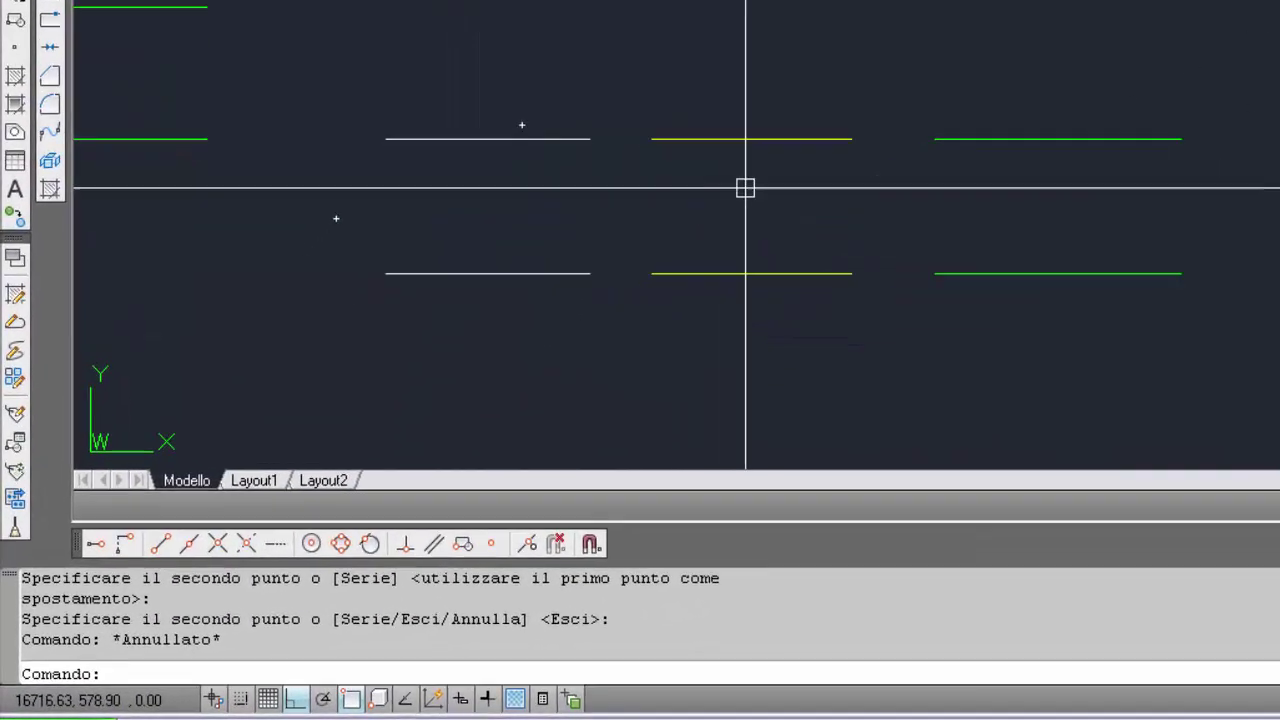
Join the three separated segments in the upper right-hand row with UNISCI, selecting them all with one window.
type("unisc")
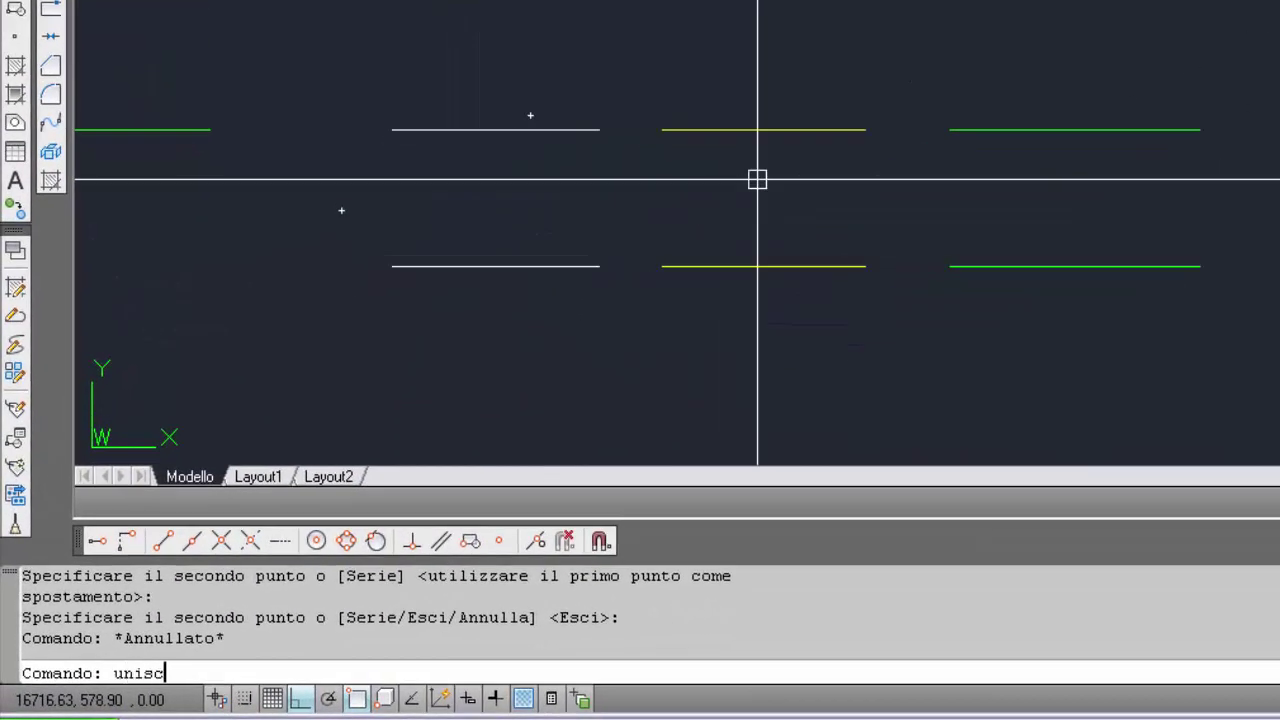
type("i")
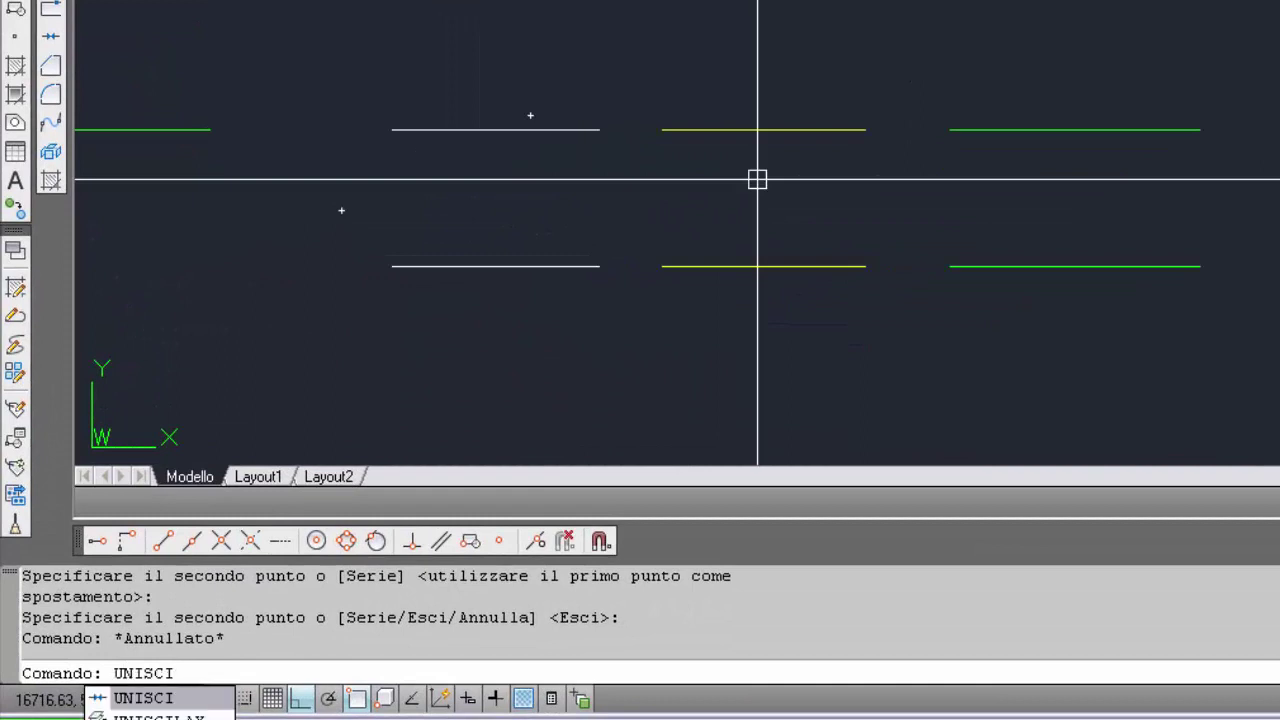
key("Return")
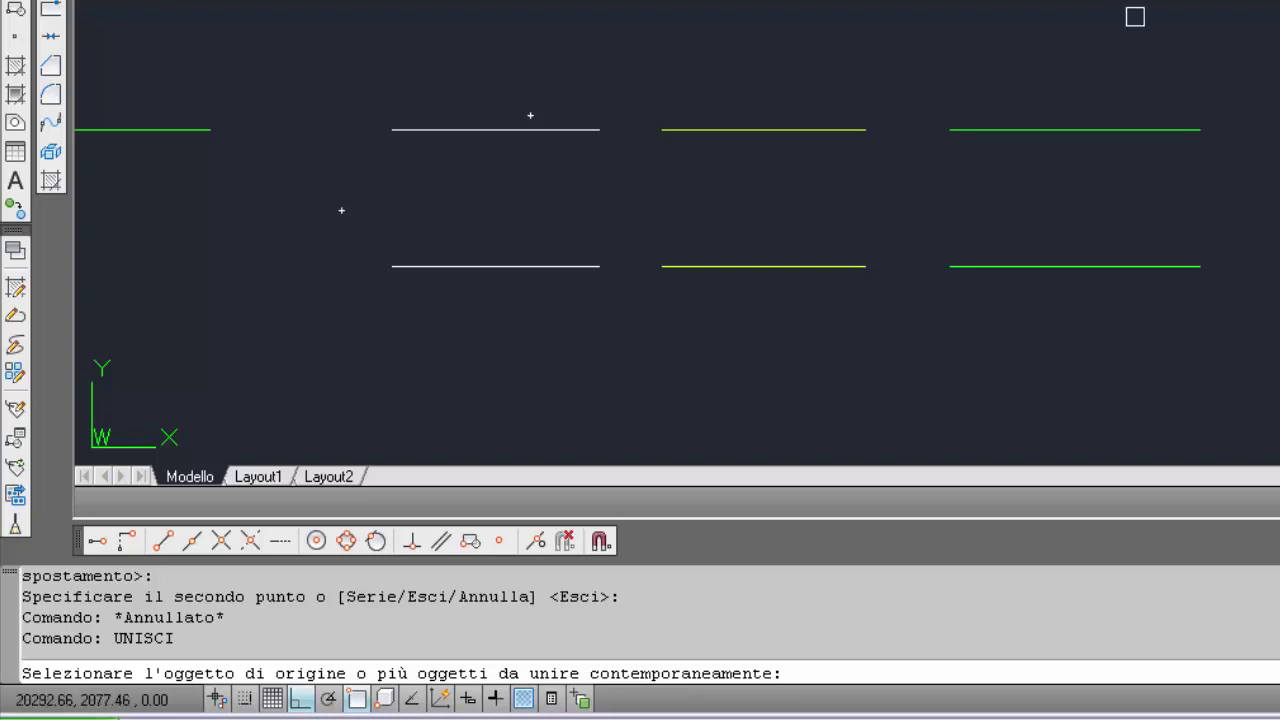
left_click(353, 222)
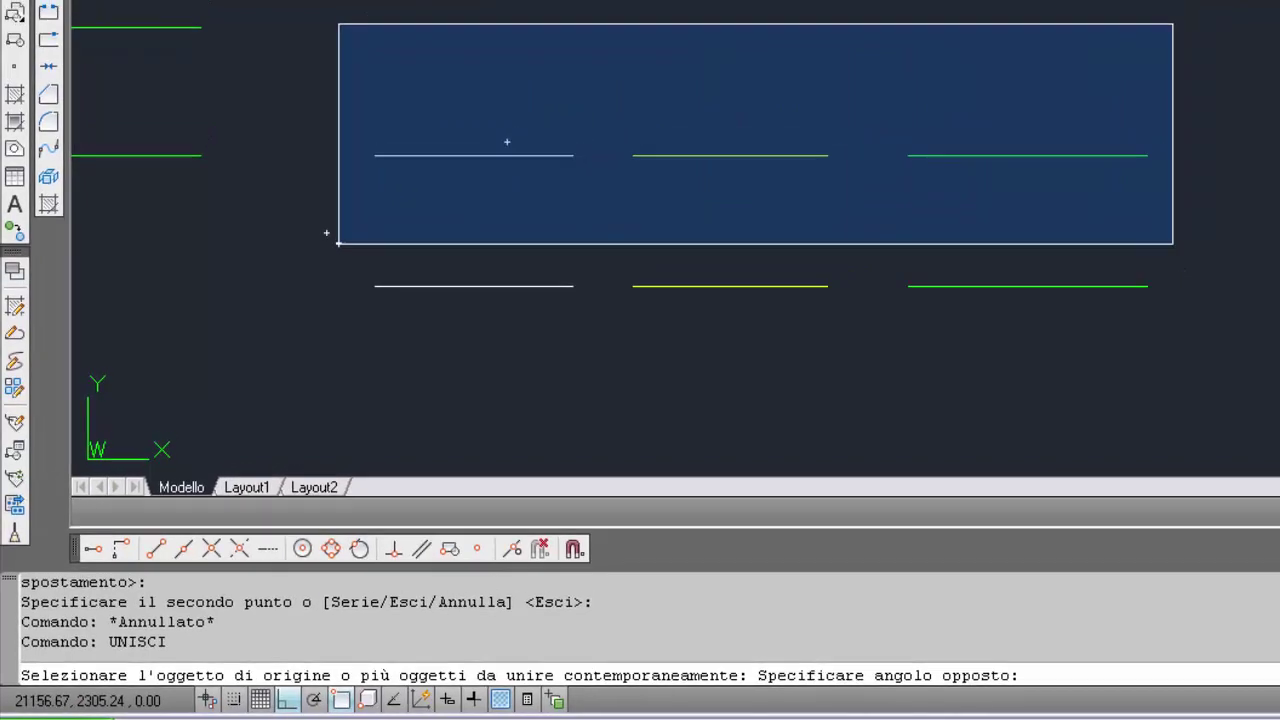
left_click(1131, 48)
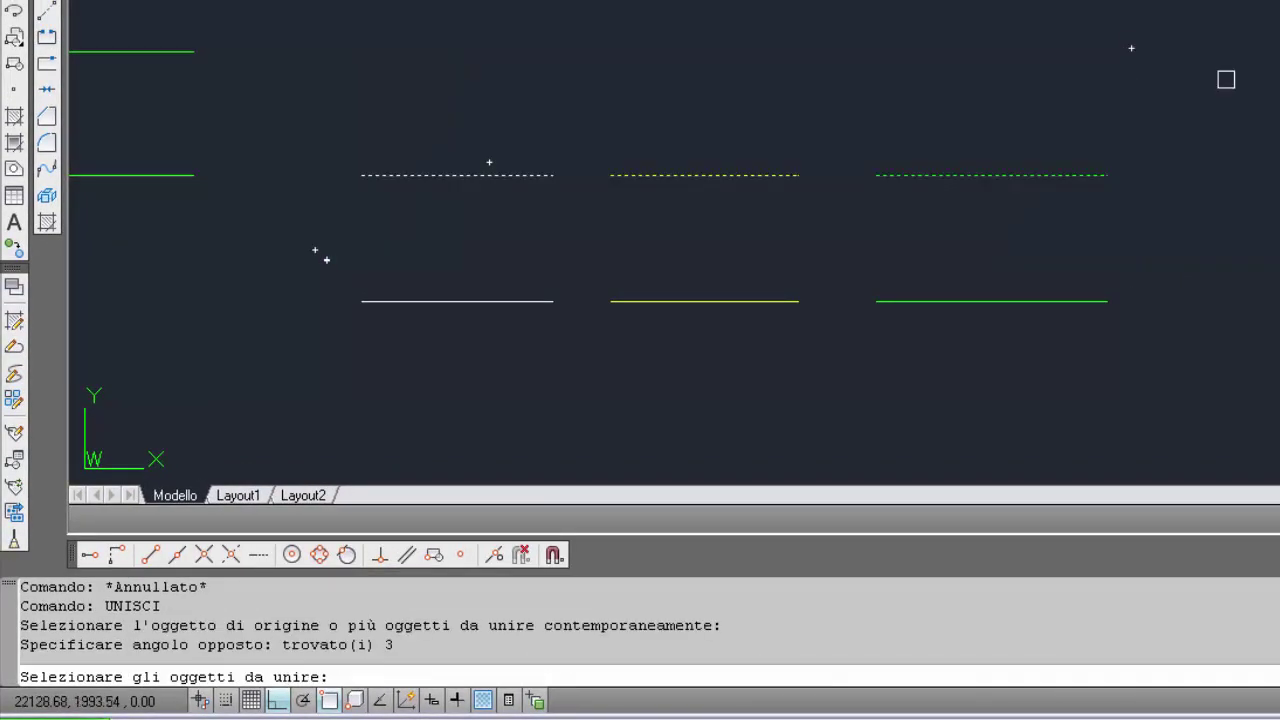
key("Return")
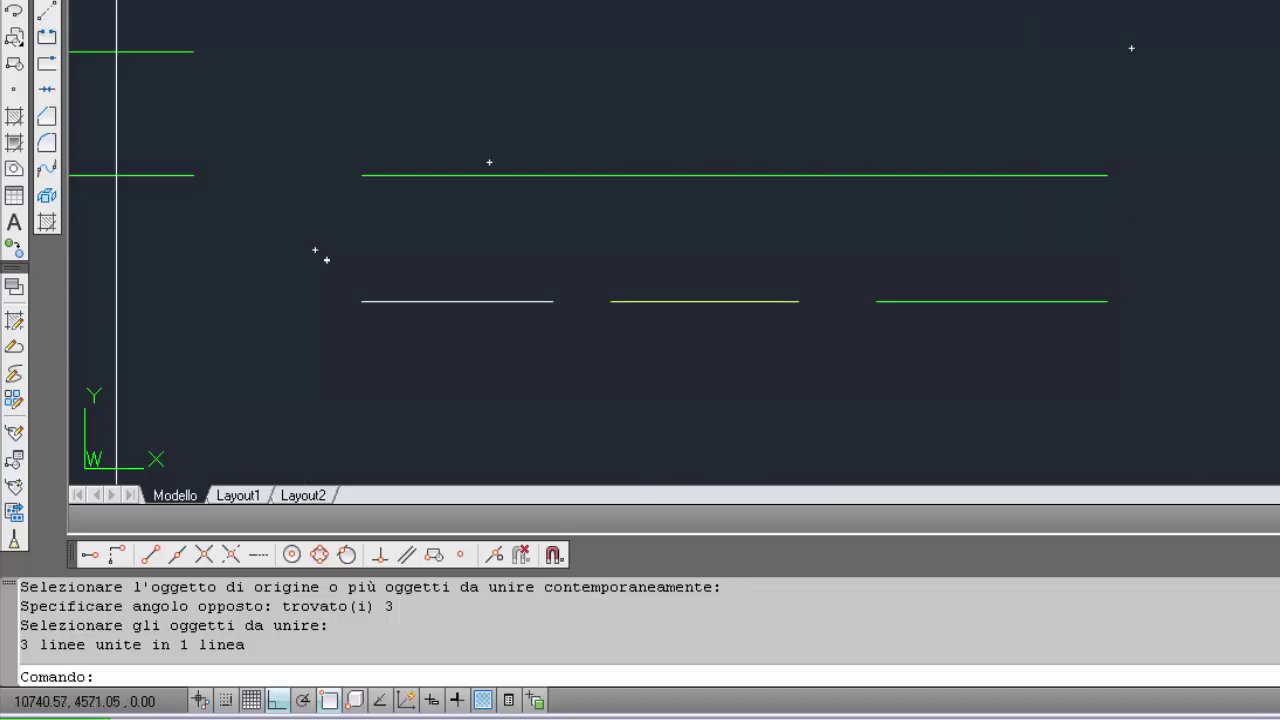
Copy the lower right-hand row of three separated segments about 2610 units straight up, above the joined line.
left_click(14, 373)
left_click(283, 386)
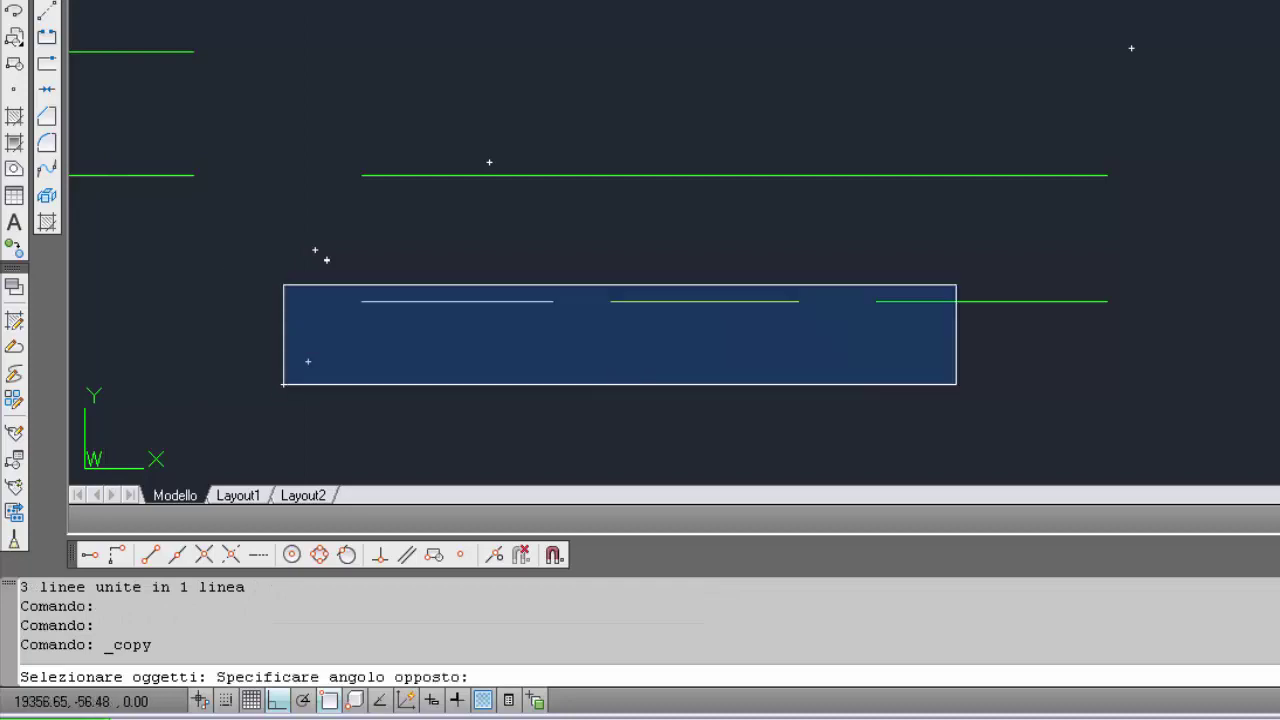
left_click(1150, 245)
key("Return")
left_click(1150, 344)
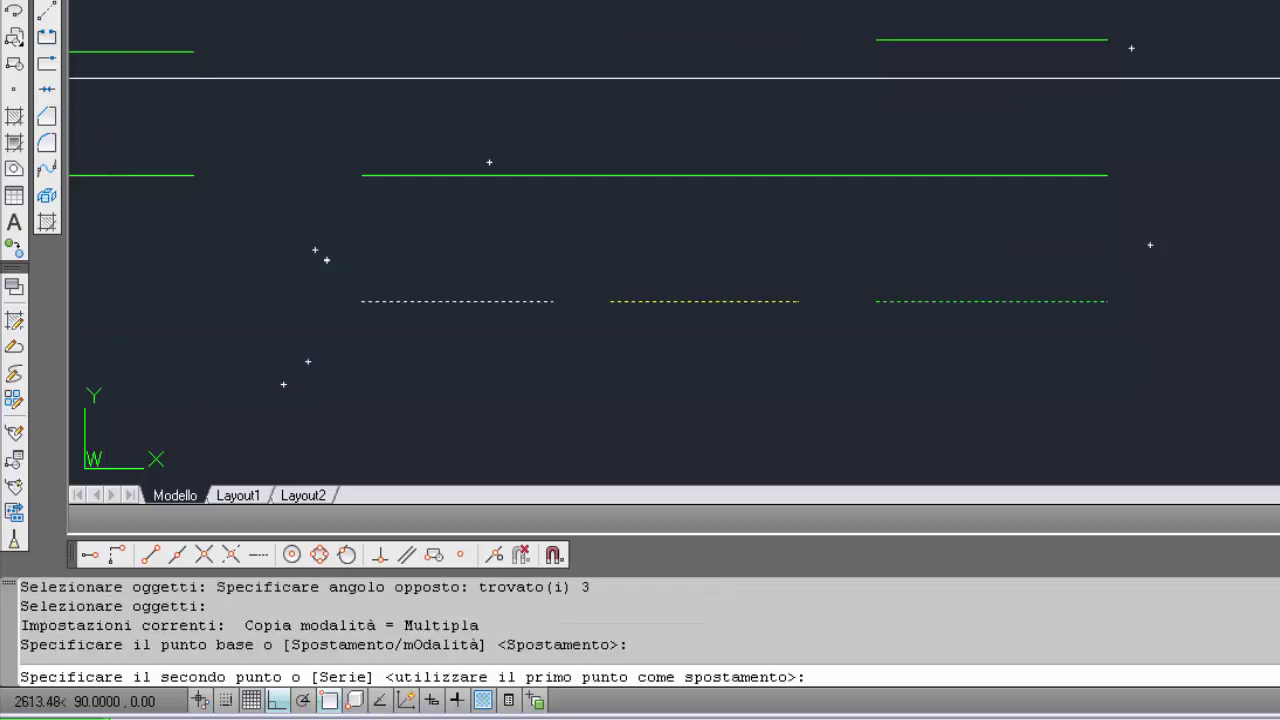
left_click(1270, 77)
key("Return")
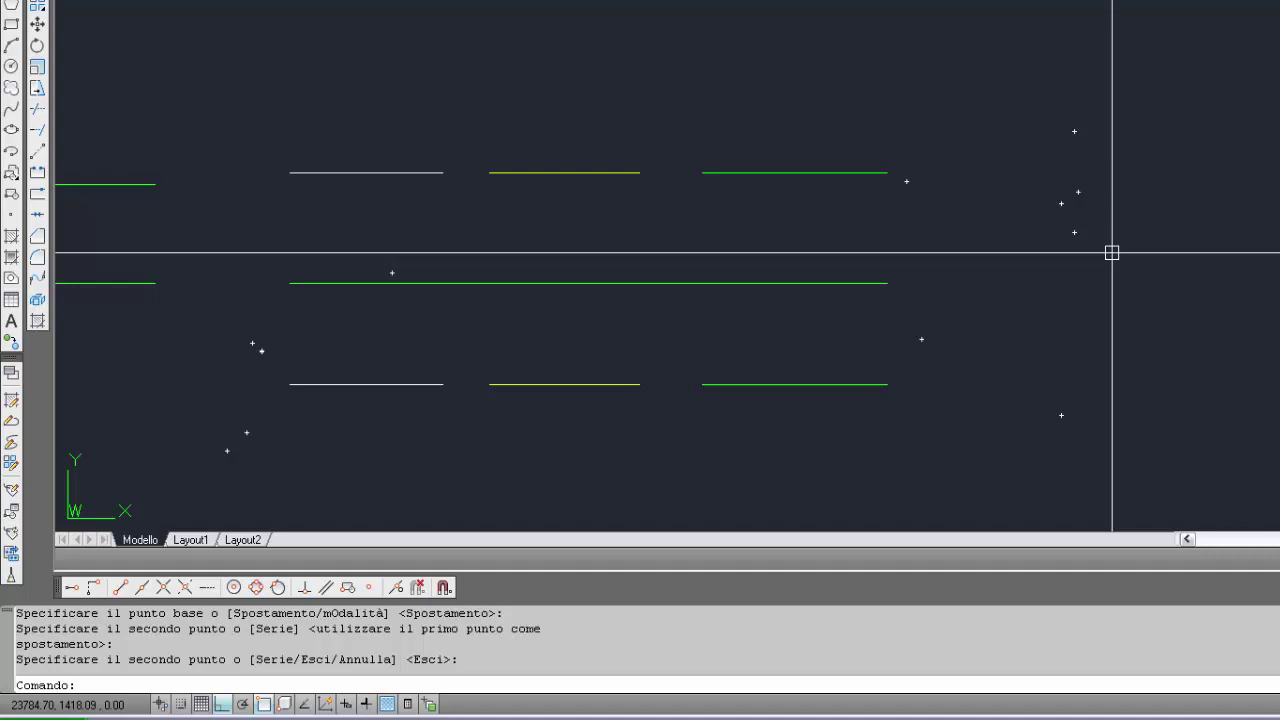
key("Escape")
Join the newly copied row with UNISCI in two selections, using the yellow segment as source and adding the white and green segments.
type("uni")
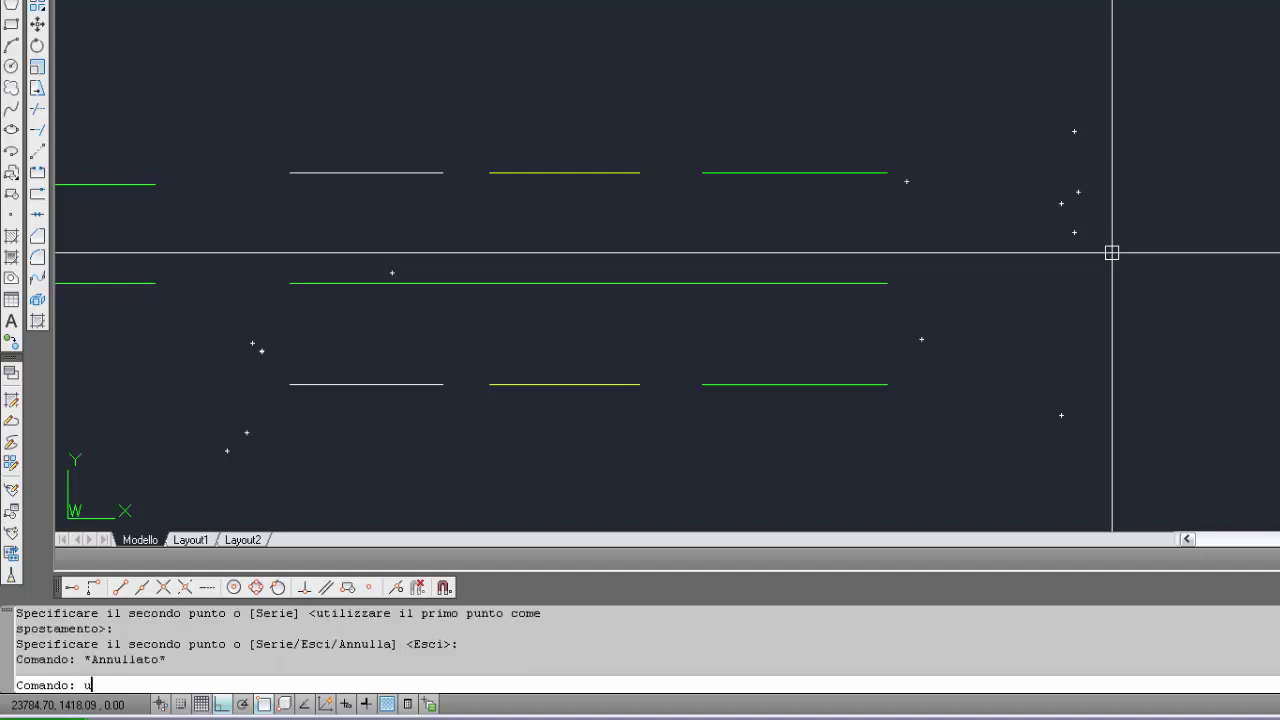
type("sci")
key("Return")
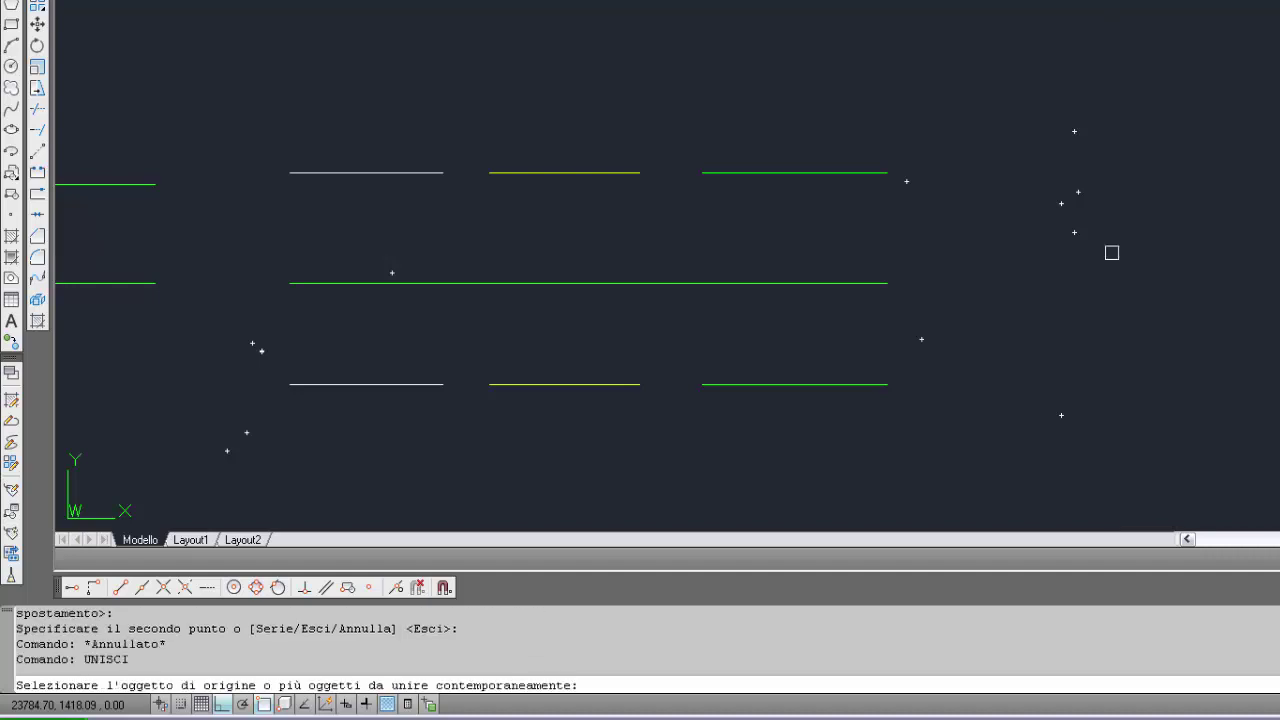
left_click(587, 172)
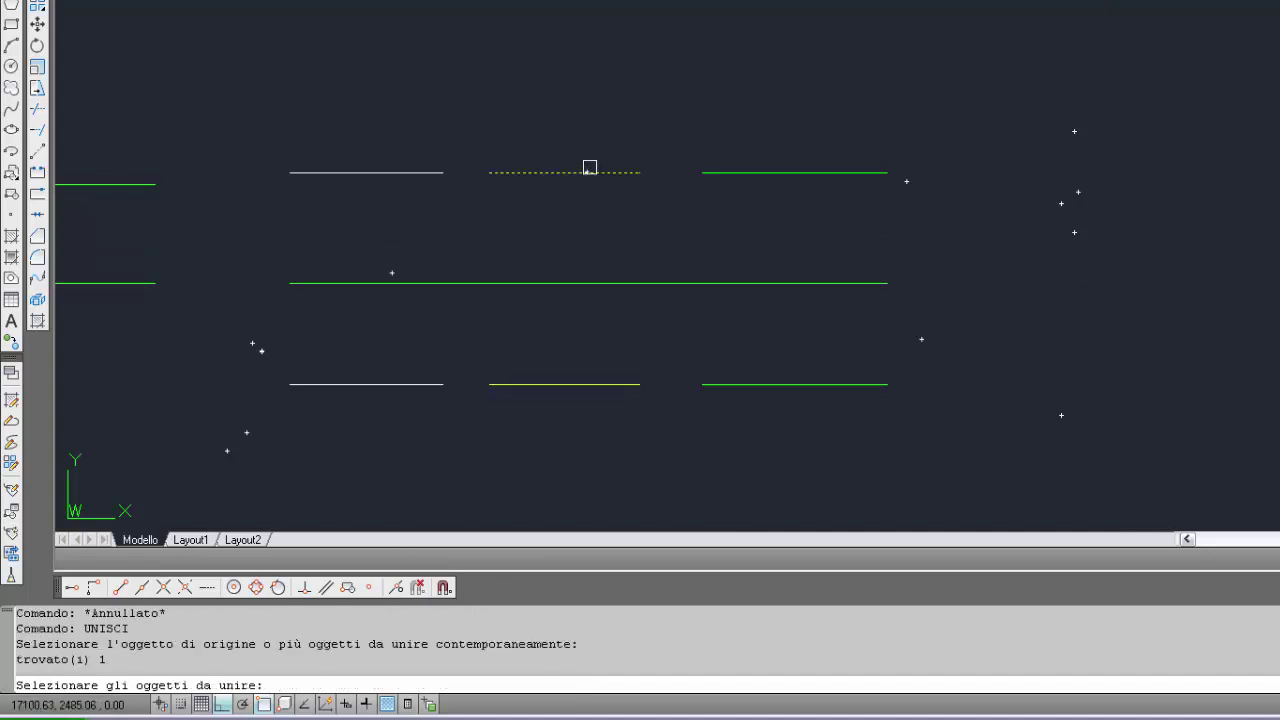
key("Return")
left_click(444, 174)
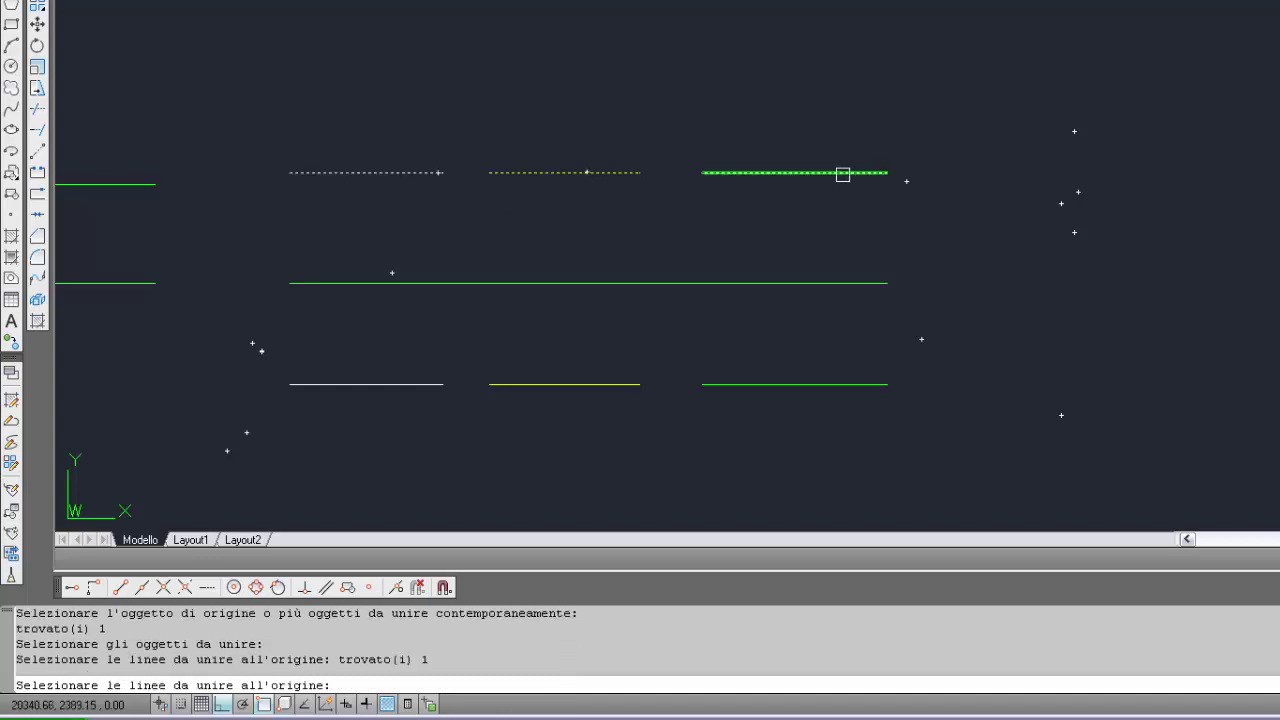
left_click(848, 173)
key("Return")
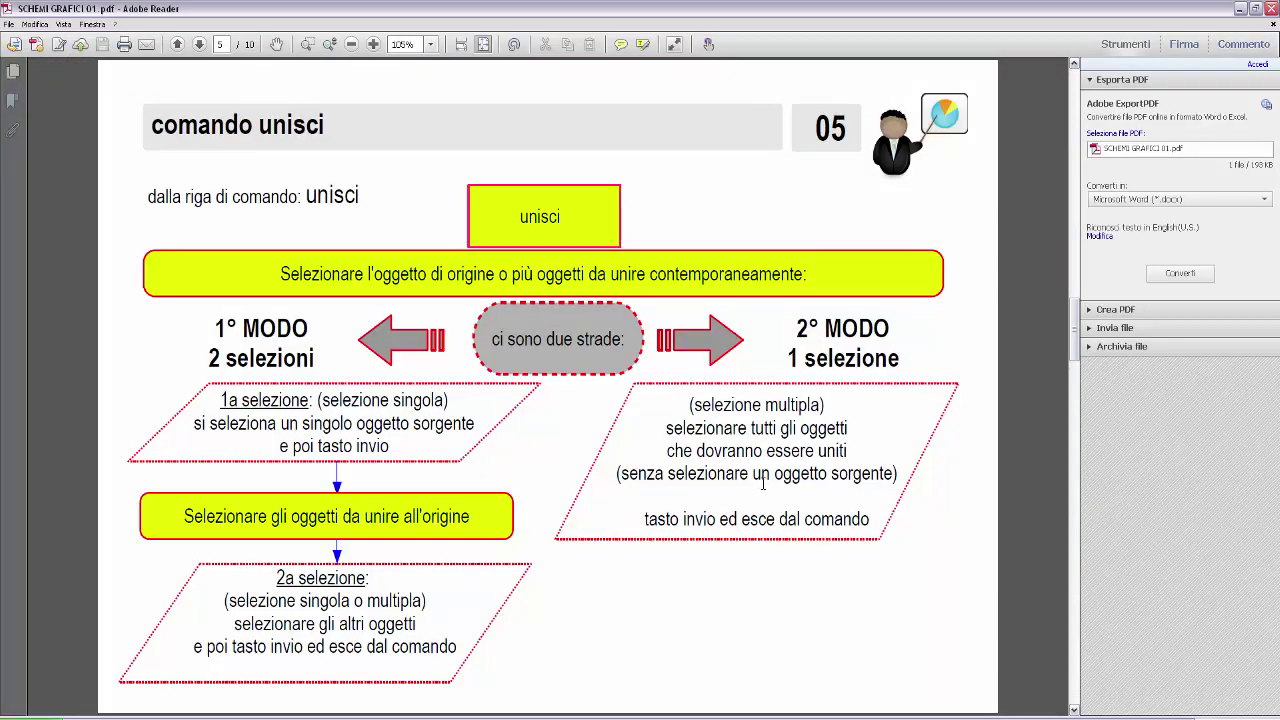
Review page 2 of the PDF on which objects UNISCI can and cannot join, and switch back to AutoCAD.
scroll(756, 479, "up", 3)
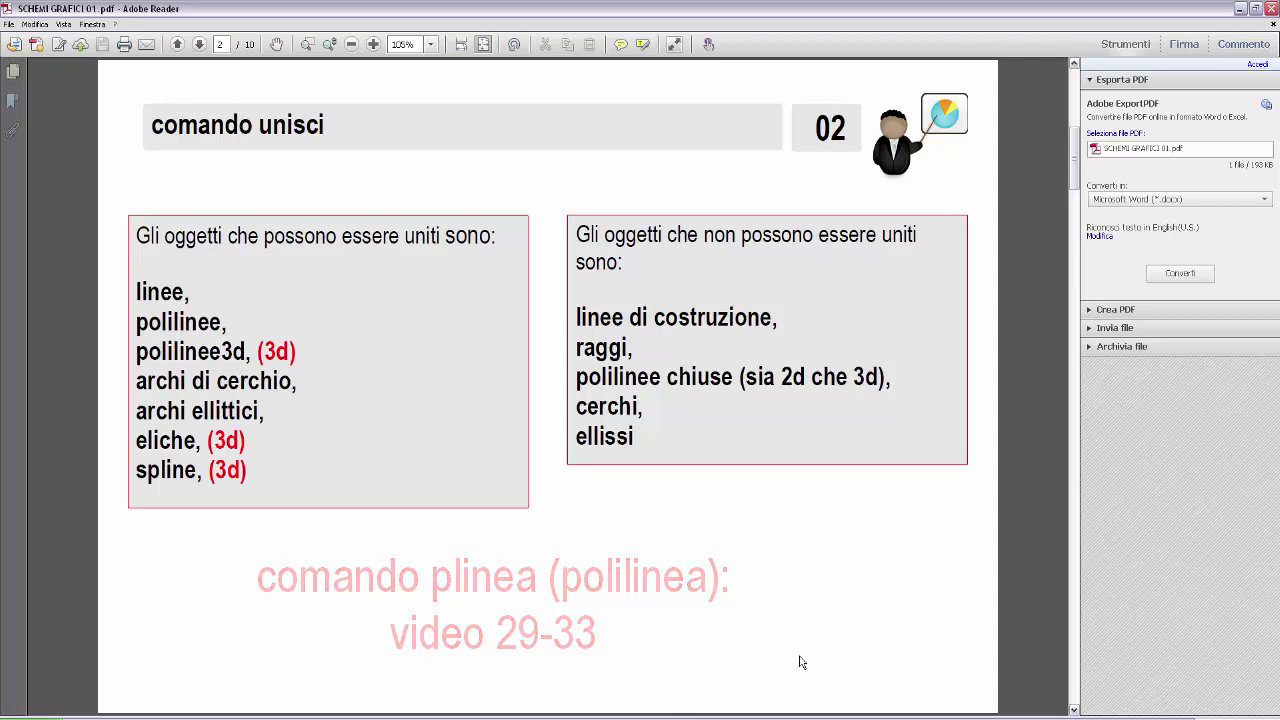
left_click(828, 713)
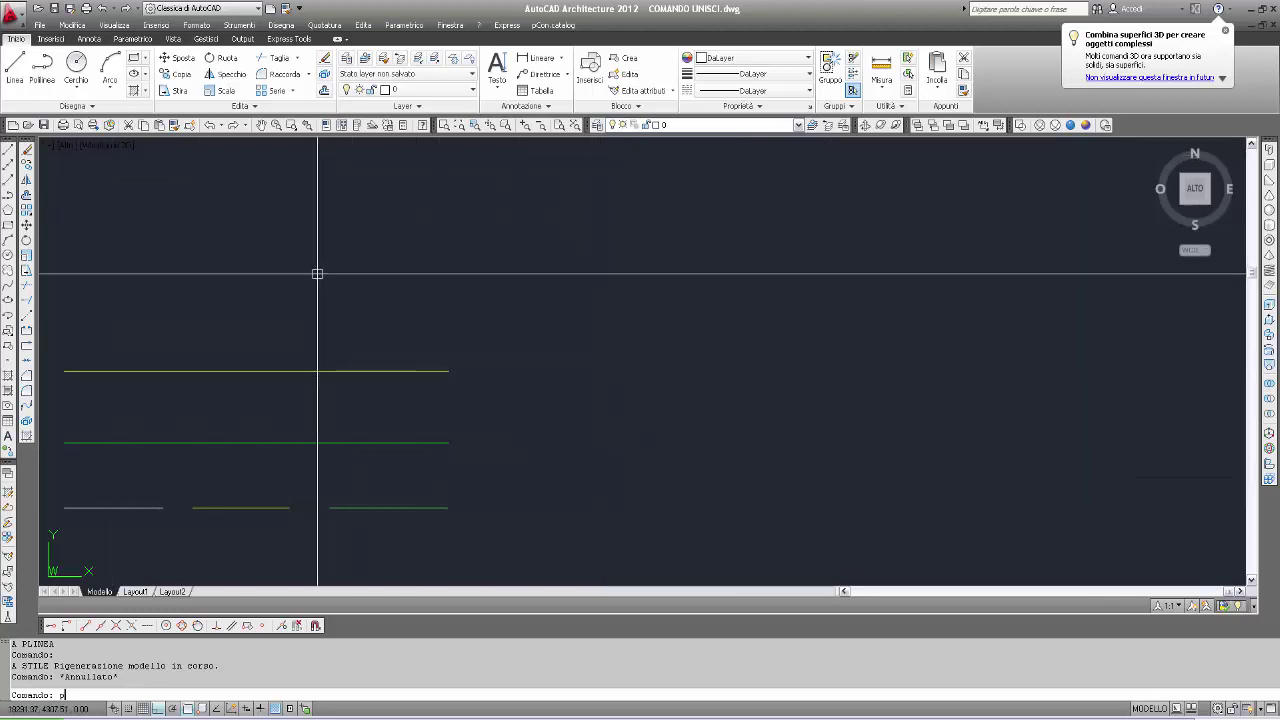
Draw a single-segment polyline with PLINEA in the empty area beside the rows, slanting up to the right with ortho off.
type("line")
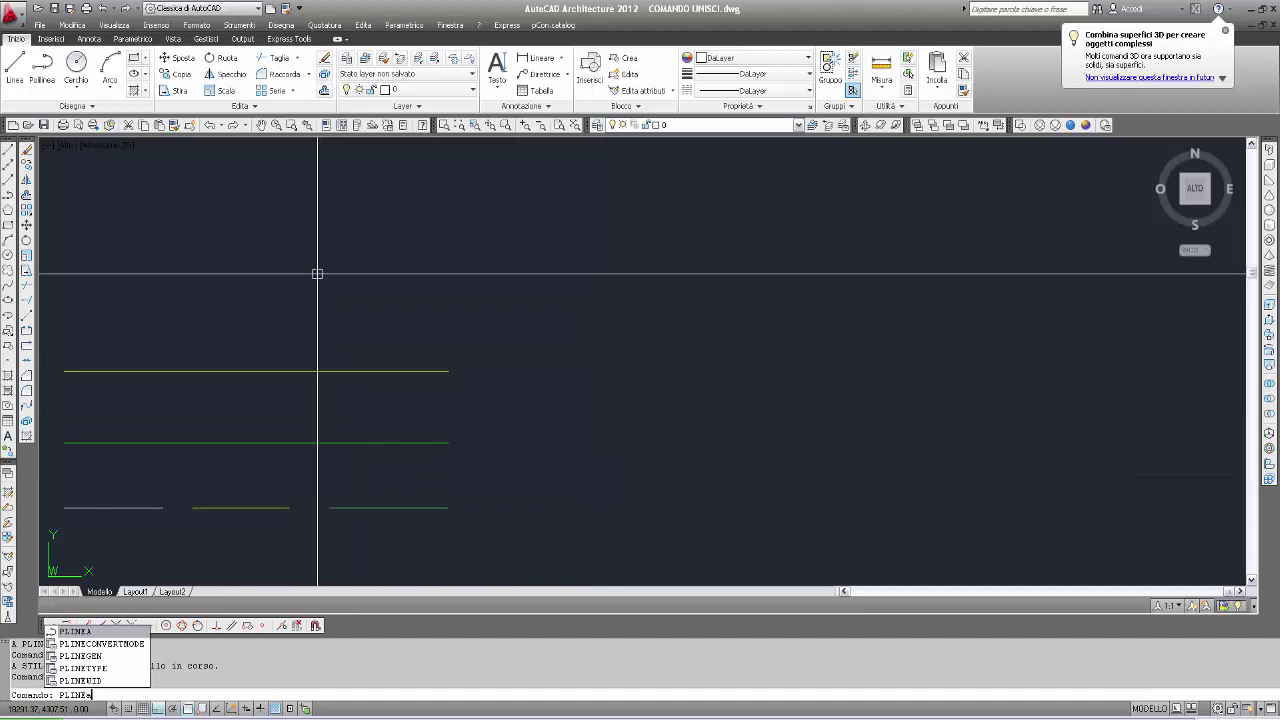
type("a")
key("Return")
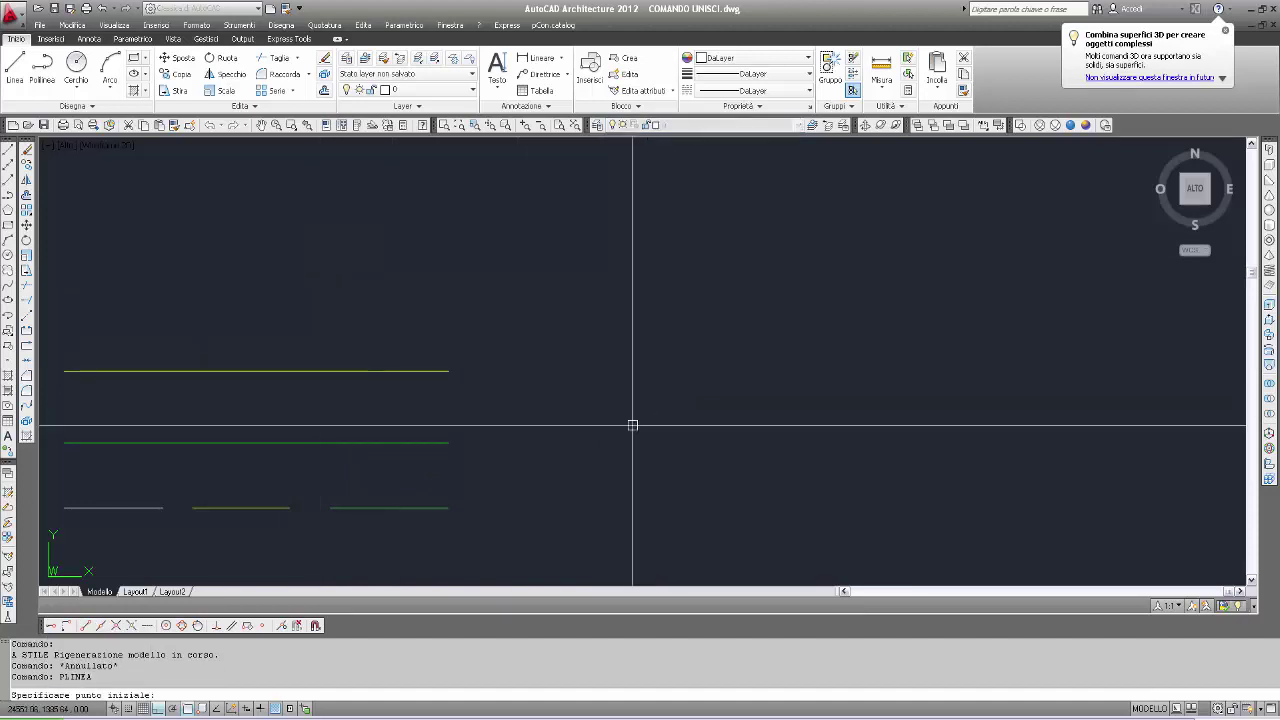
left_click(605, 431)
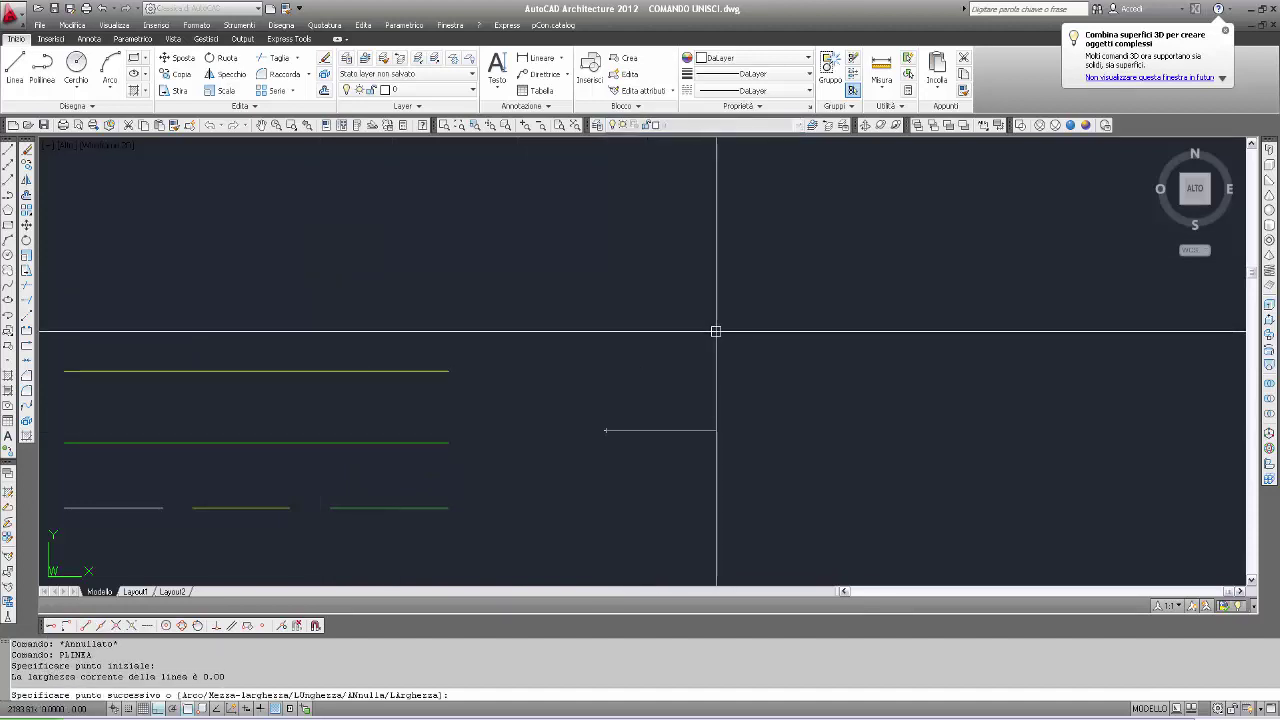
key("F8")
left_click(705, 320)
key("Return")
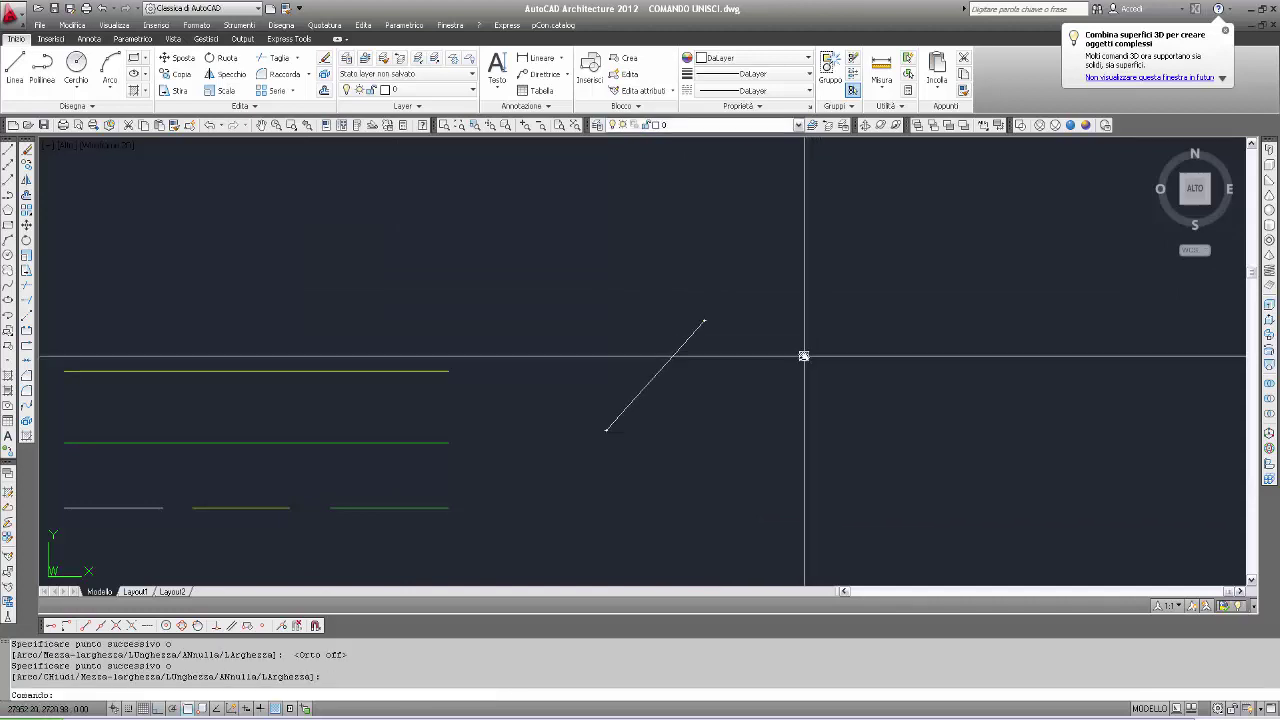
Change the slanted polyline's colour to yellow (Giallo) and deselect it.
mouse_move(803, 354)
middle_mouse_down()
mouse_move(257, 360)
mouse_move(278, 361)
middle_mouse_up()
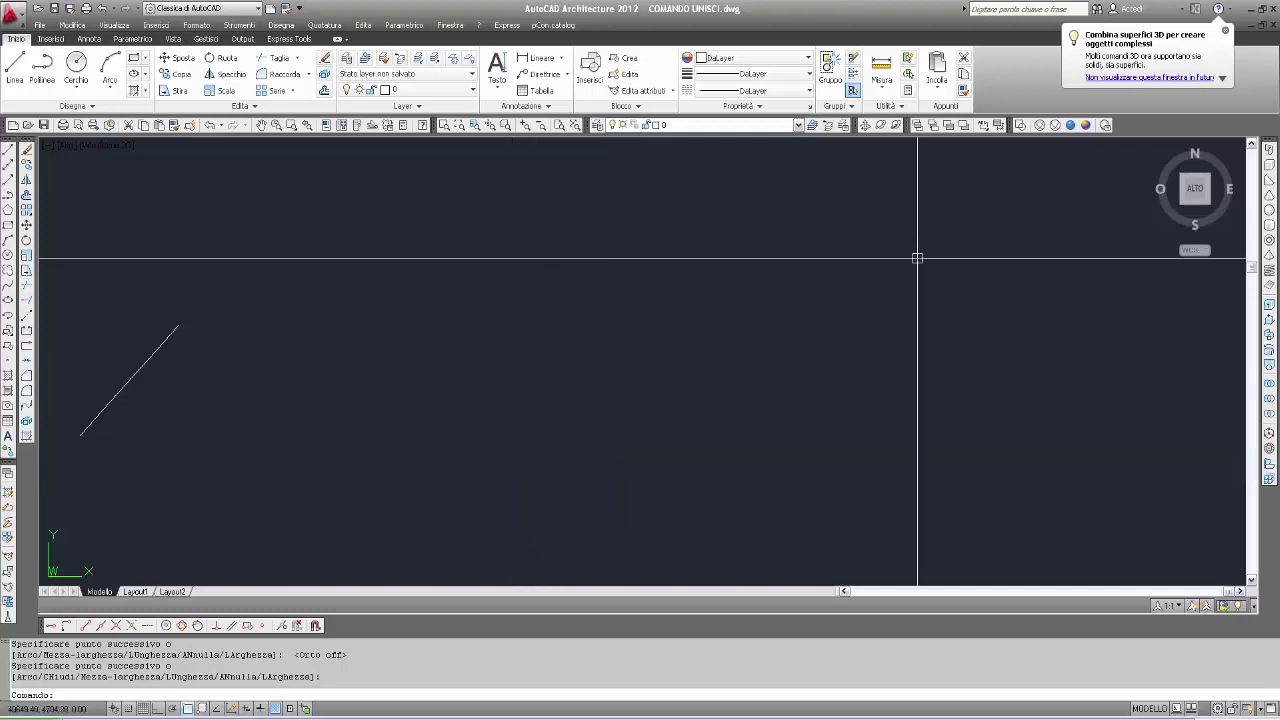
left_click(155, 351)
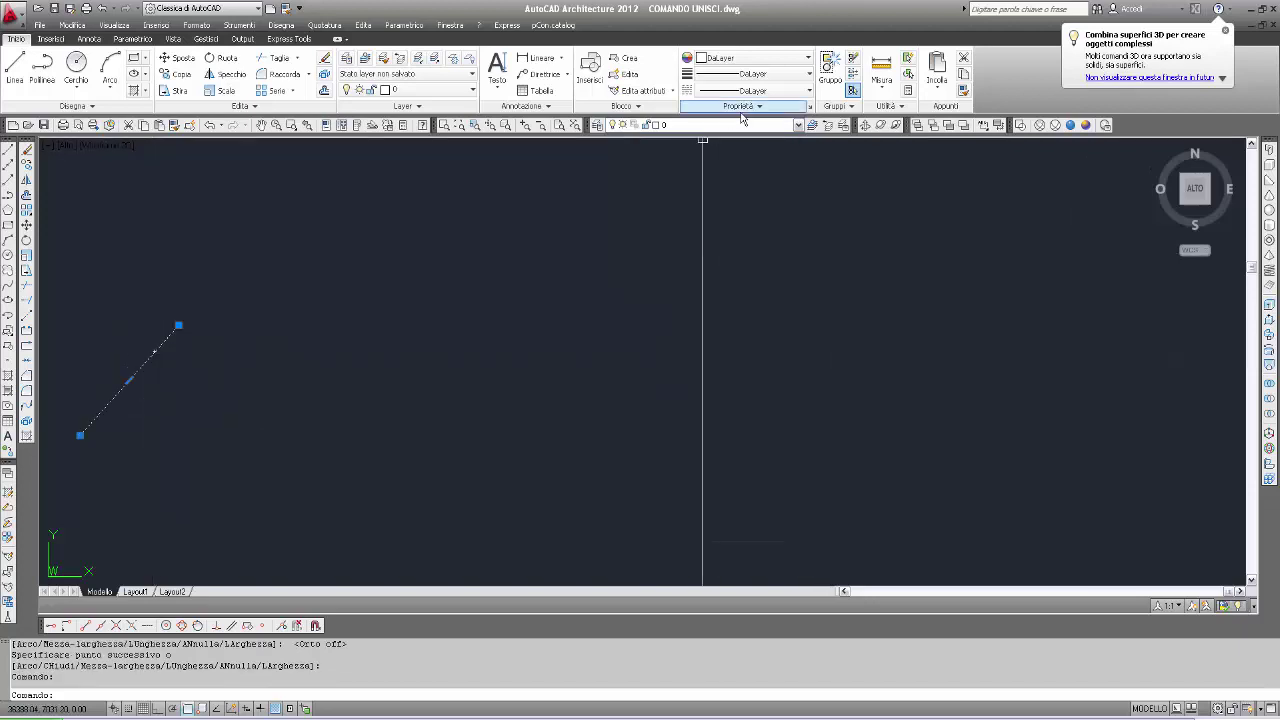
left_click(808, 58)
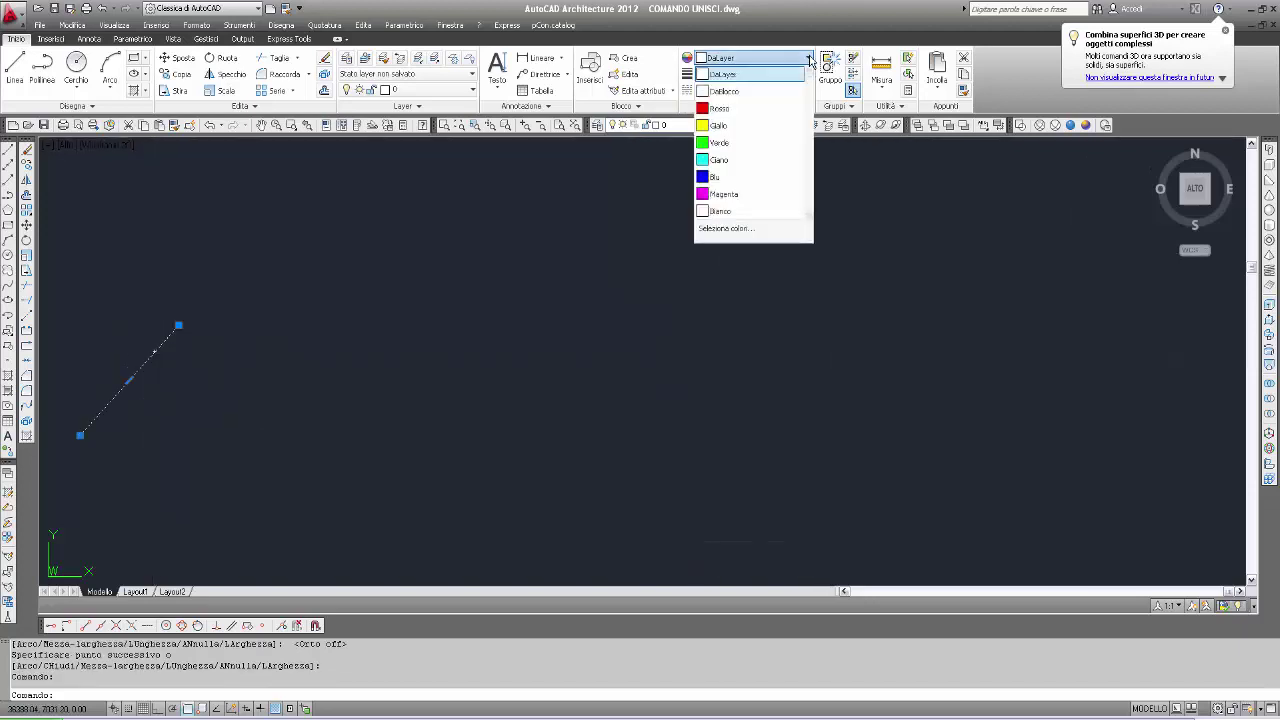
left_click(757, 133)
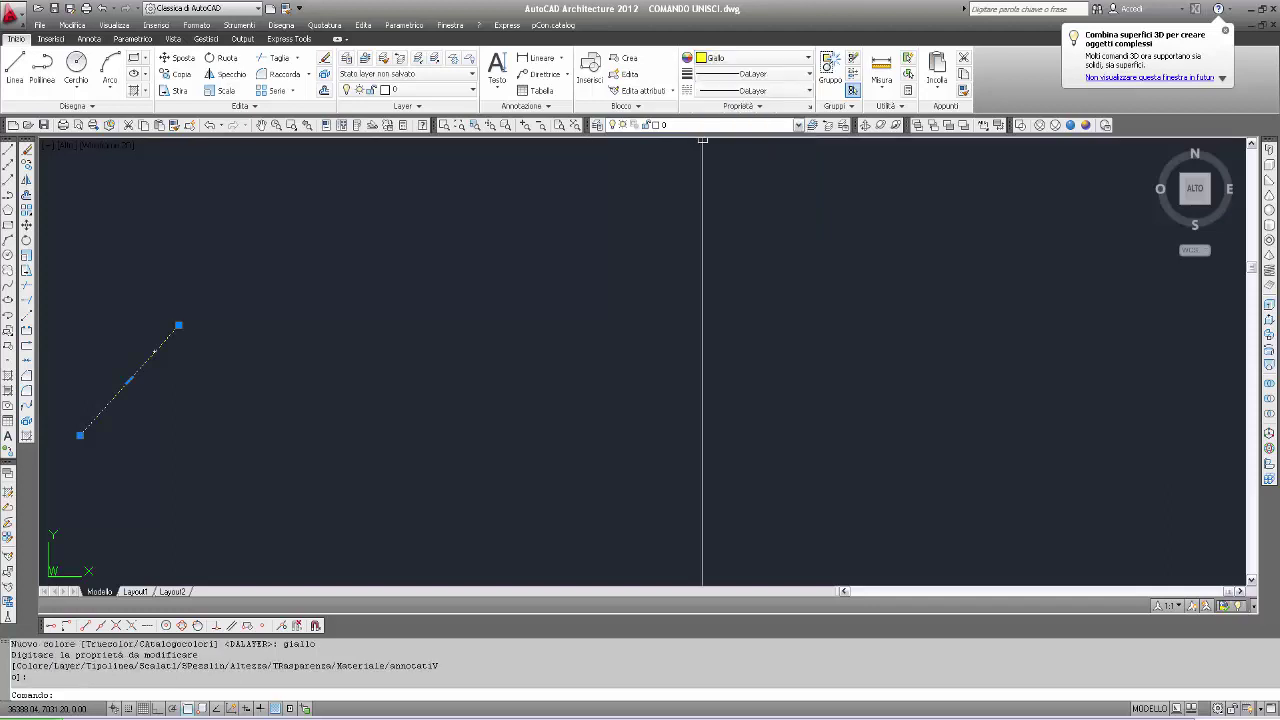
key("Escape")
key("Escape")
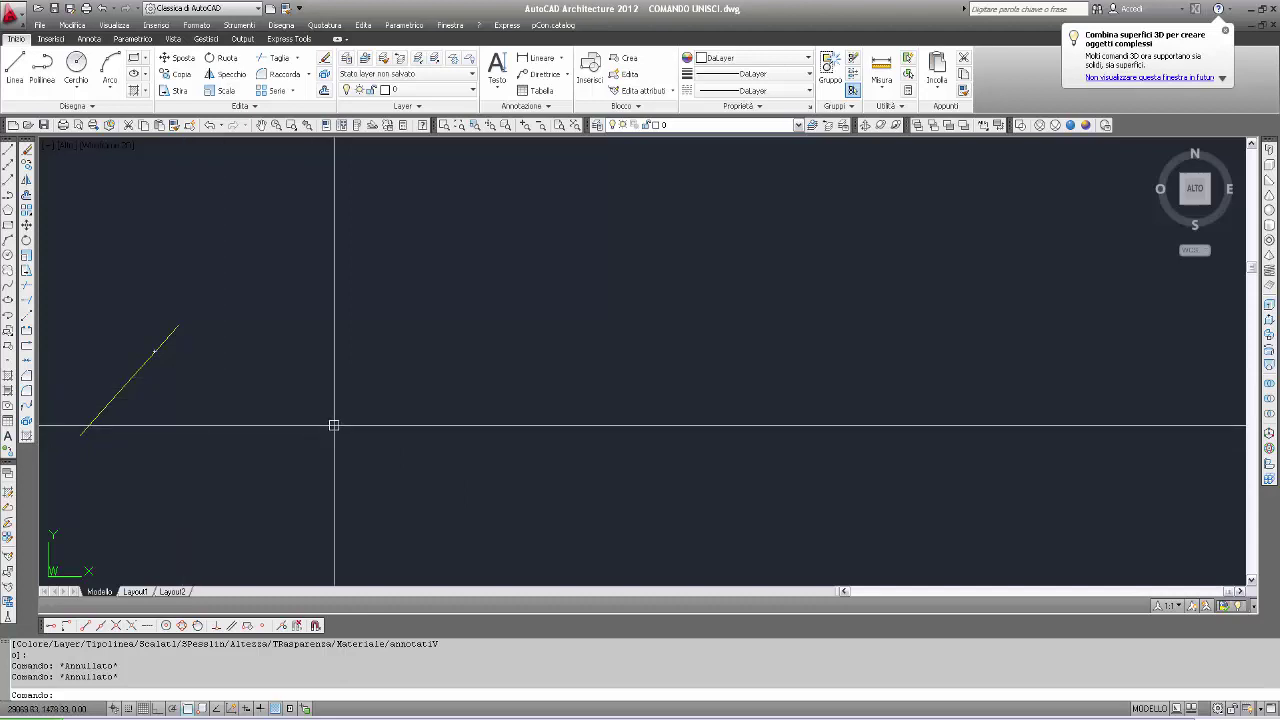
Check the active object snap modes in the drawing settings and accept them.
type("l")
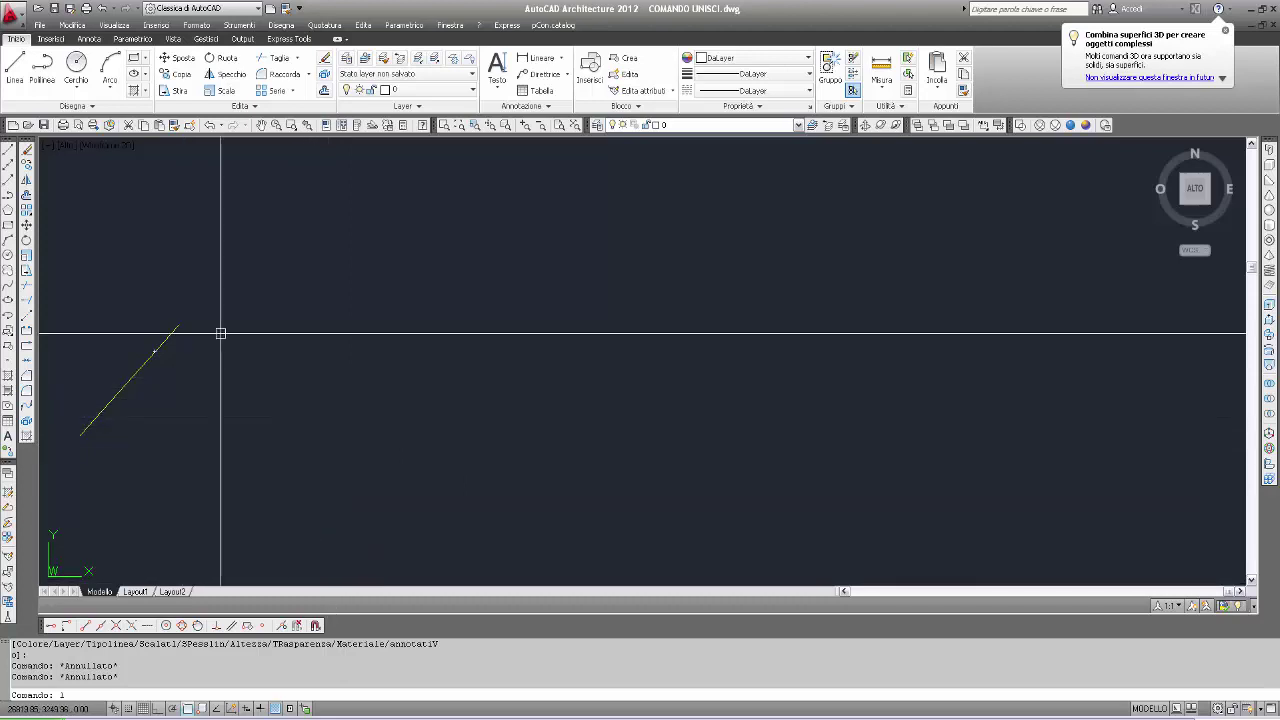
key("Escape")
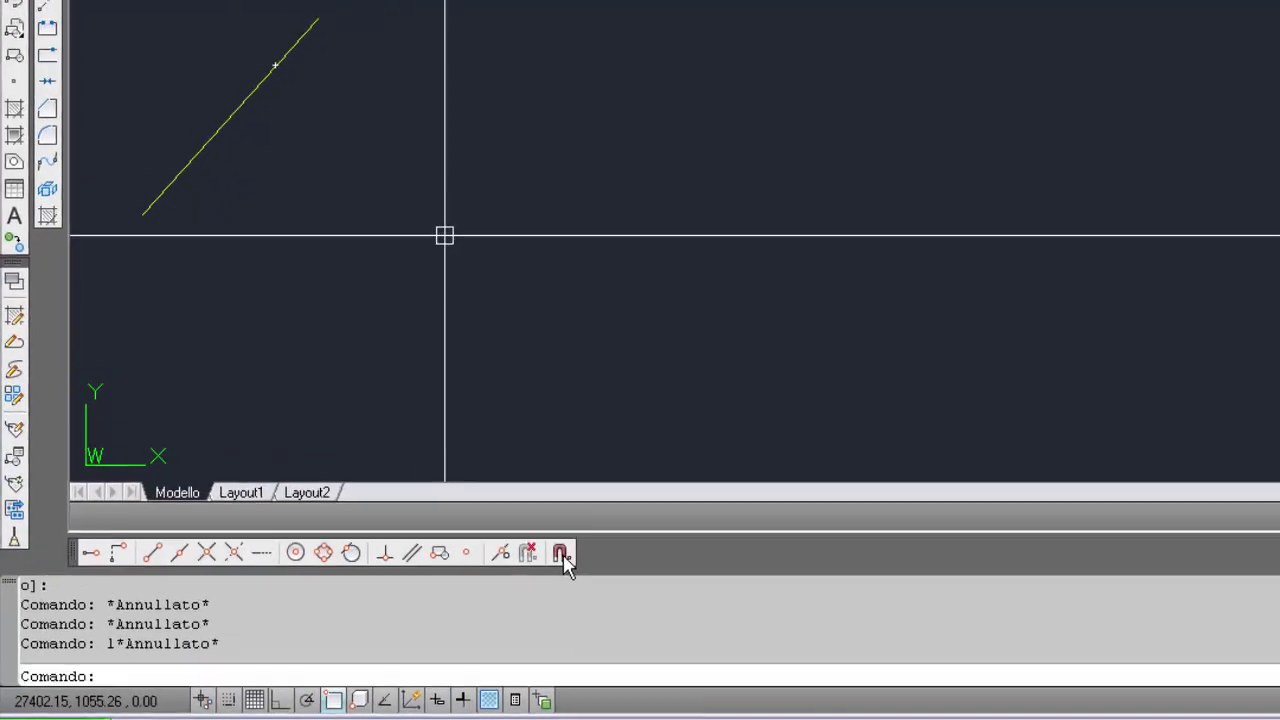
left_click(580, 550)
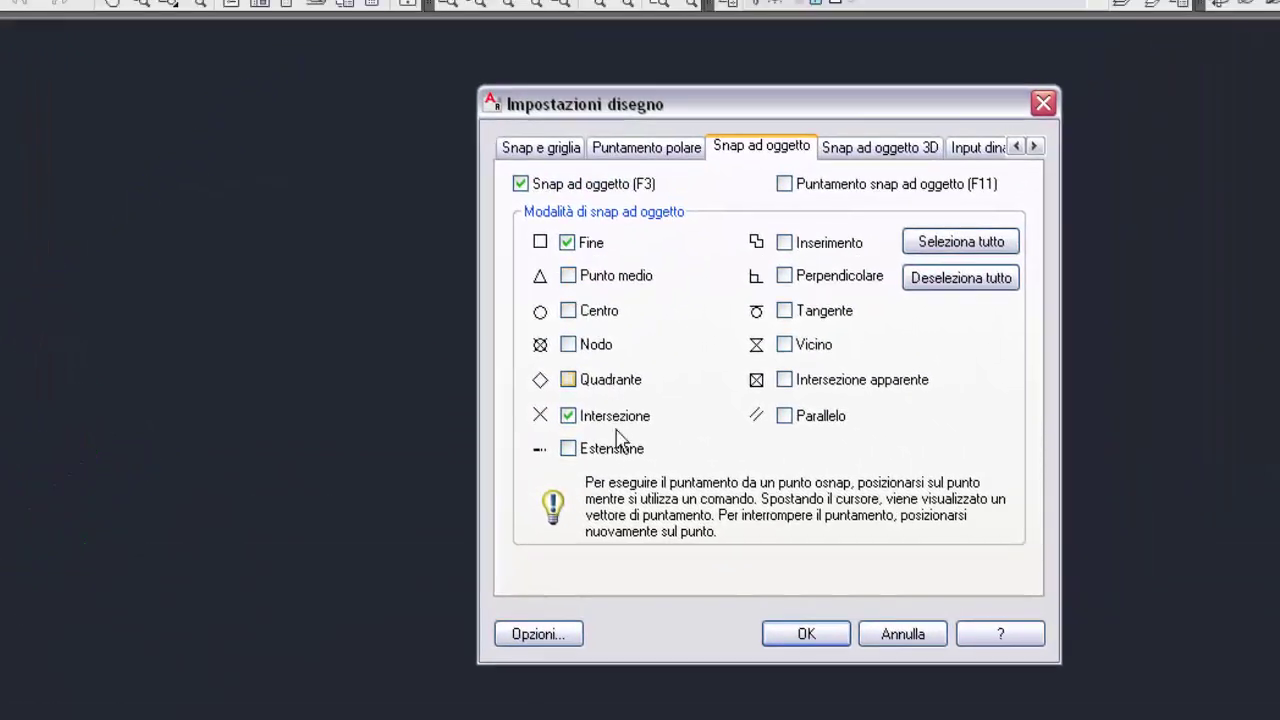
left_click(782, 634)
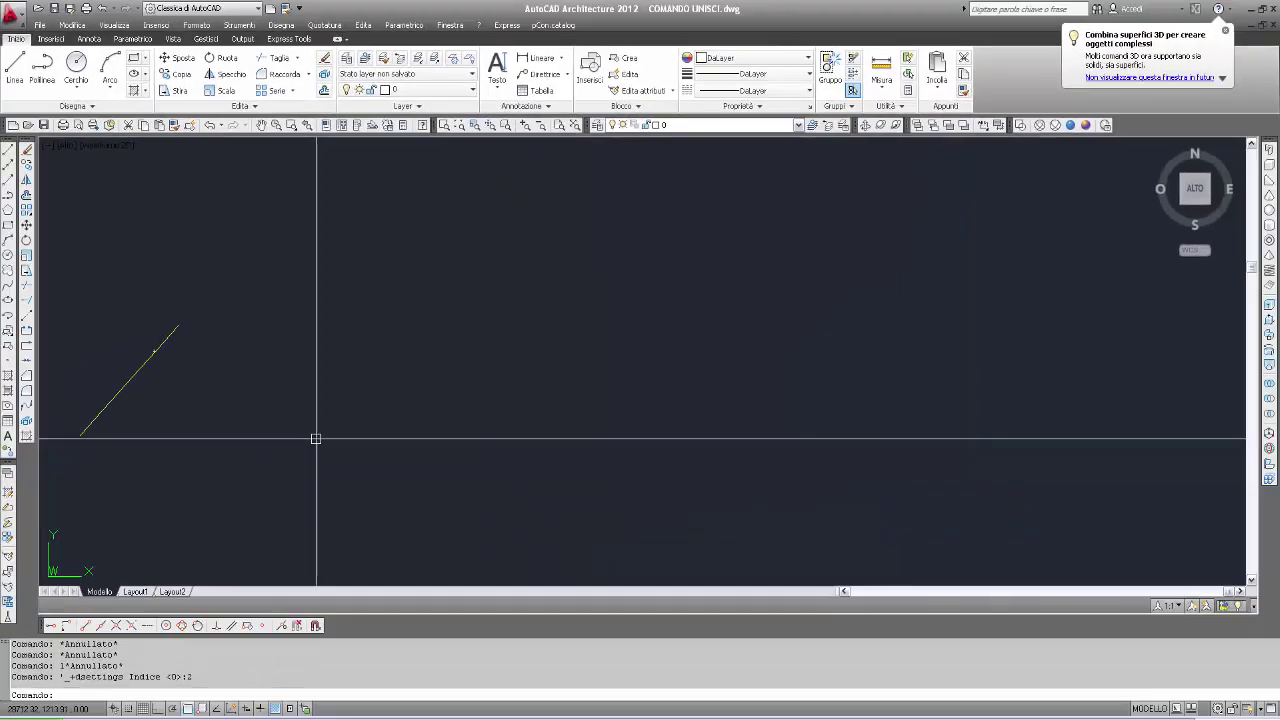
Draw a line from the yellow polyline's upper endpoint, sloping down to the right.
left_click(9, 149)
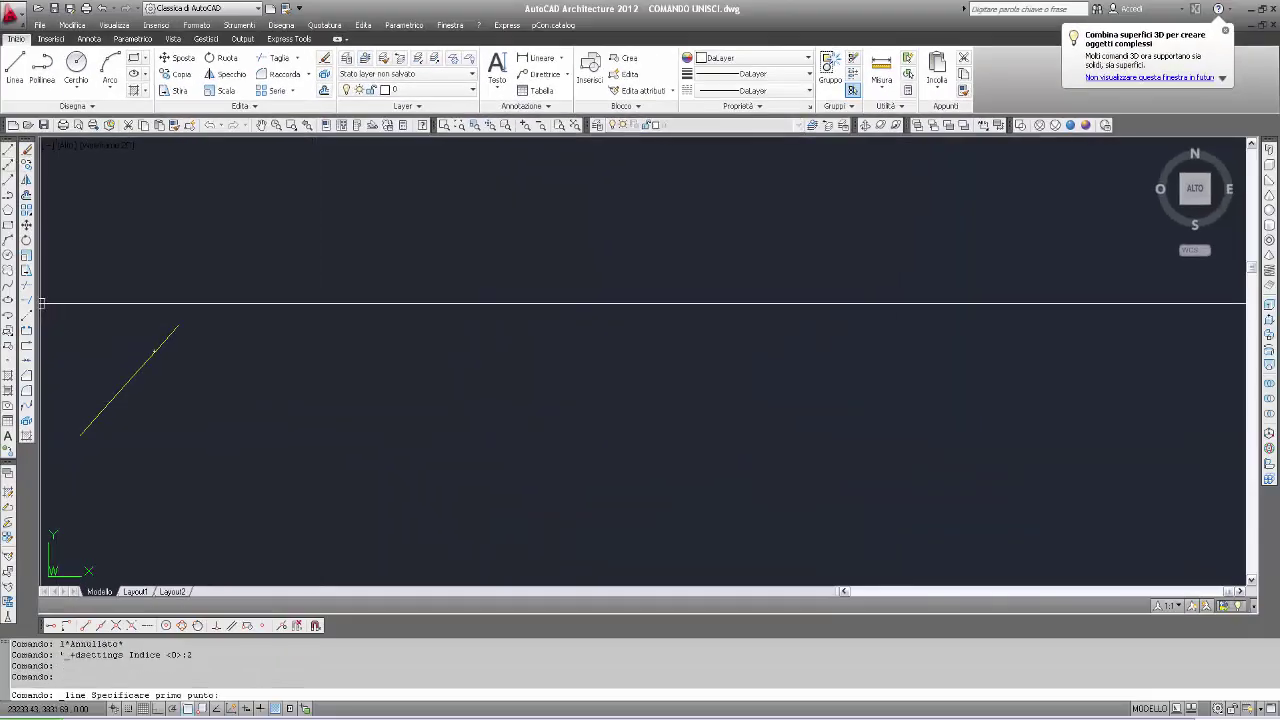
left_click(183, 331)
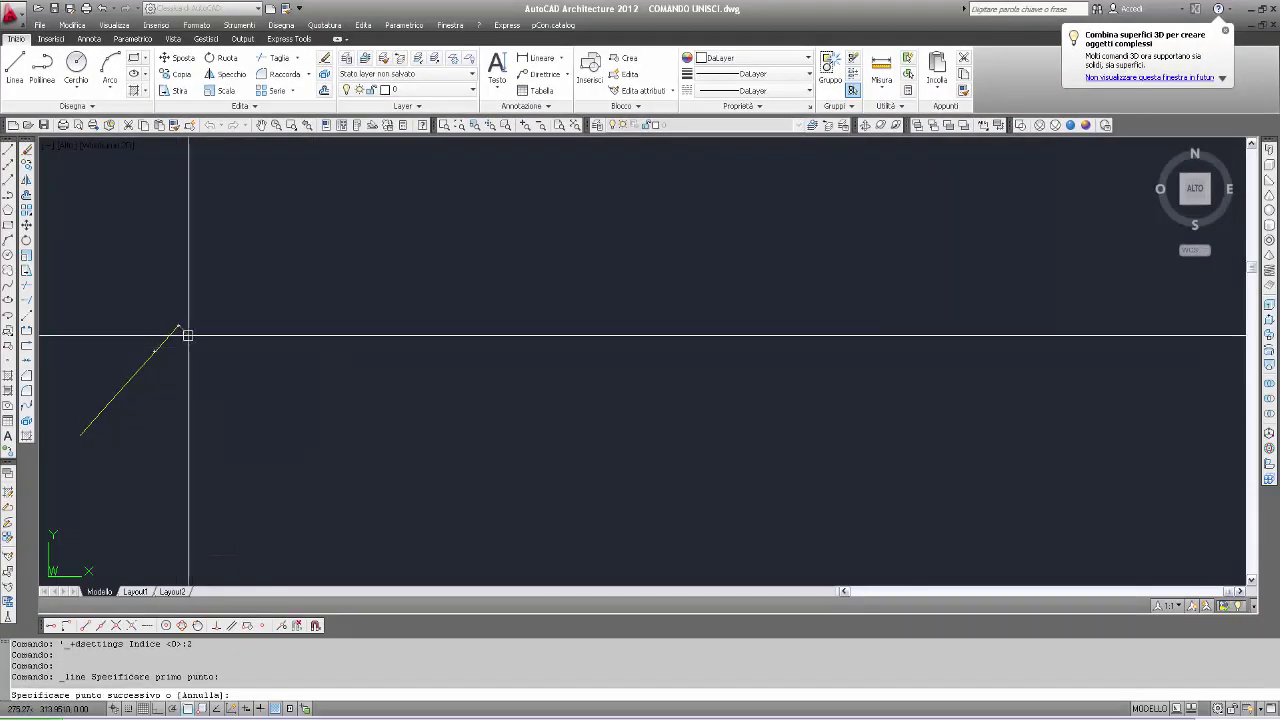
left_click(290, 408)
key("Return")
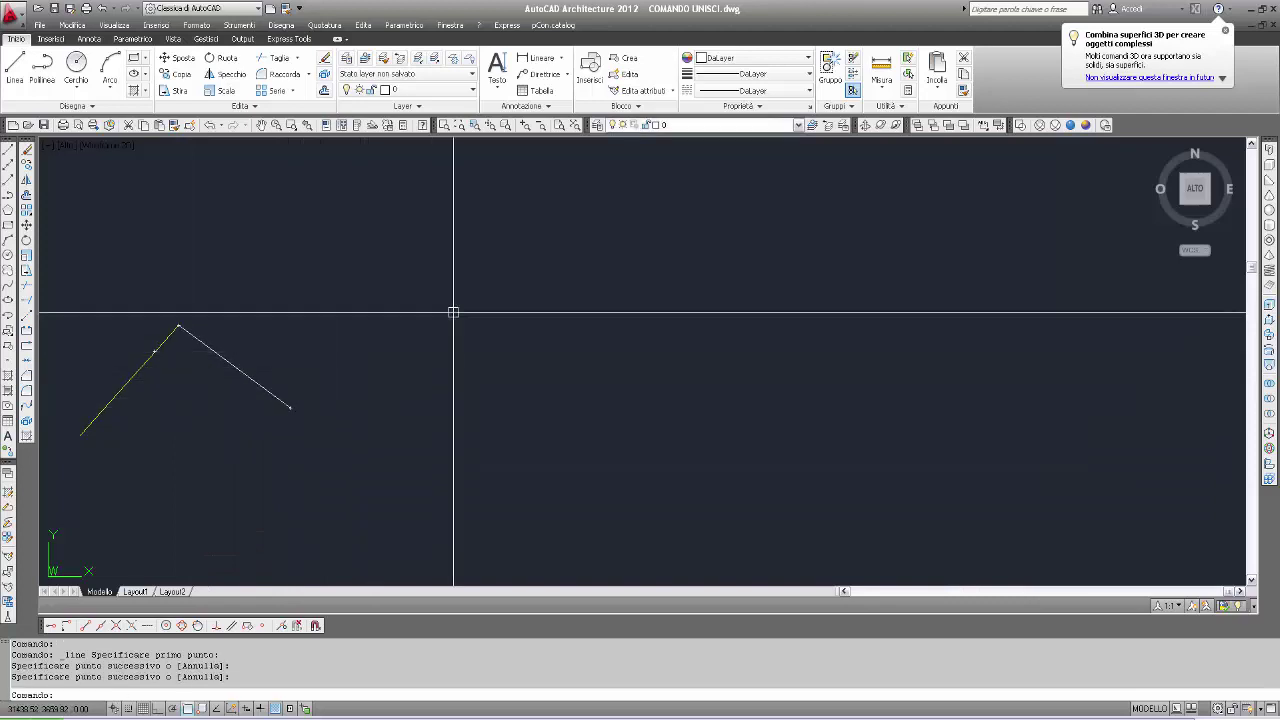
Draw a three-point arc starting at the white line's lower endpoint, bulging upward and ending to its right.
type("ar")
key("Return")
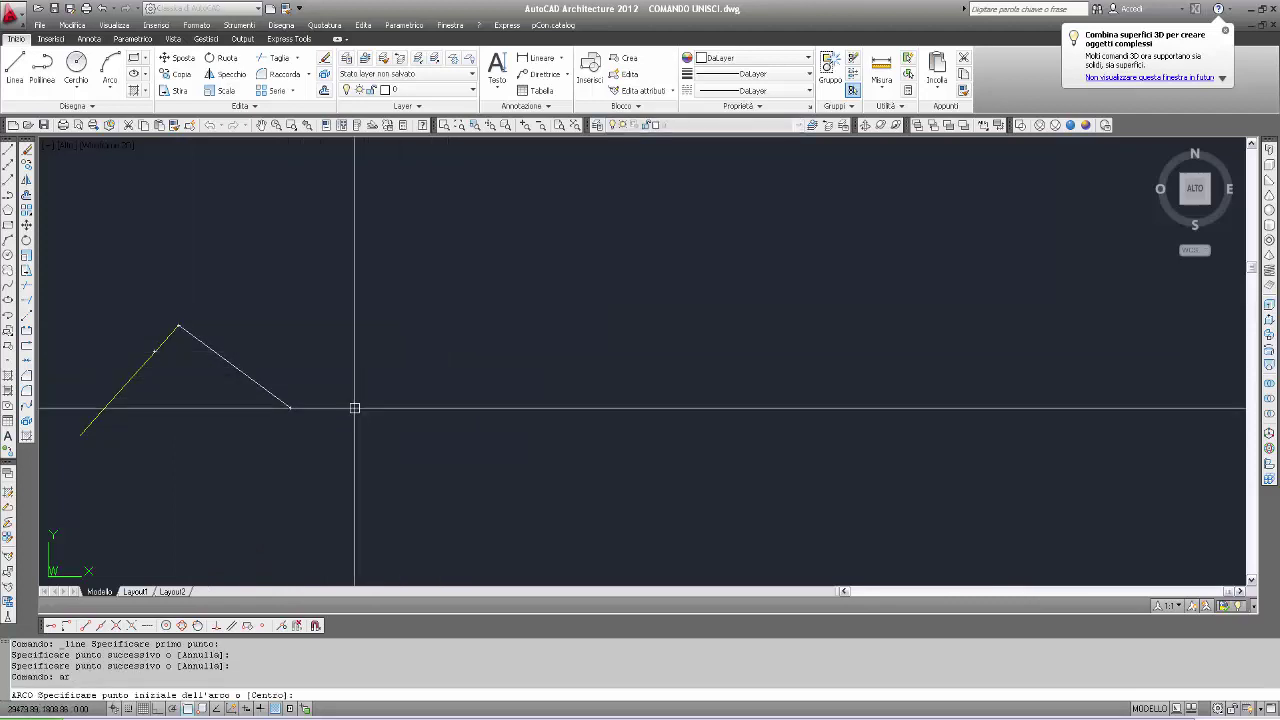
left_click(290, 408)
left_click(332, 338)
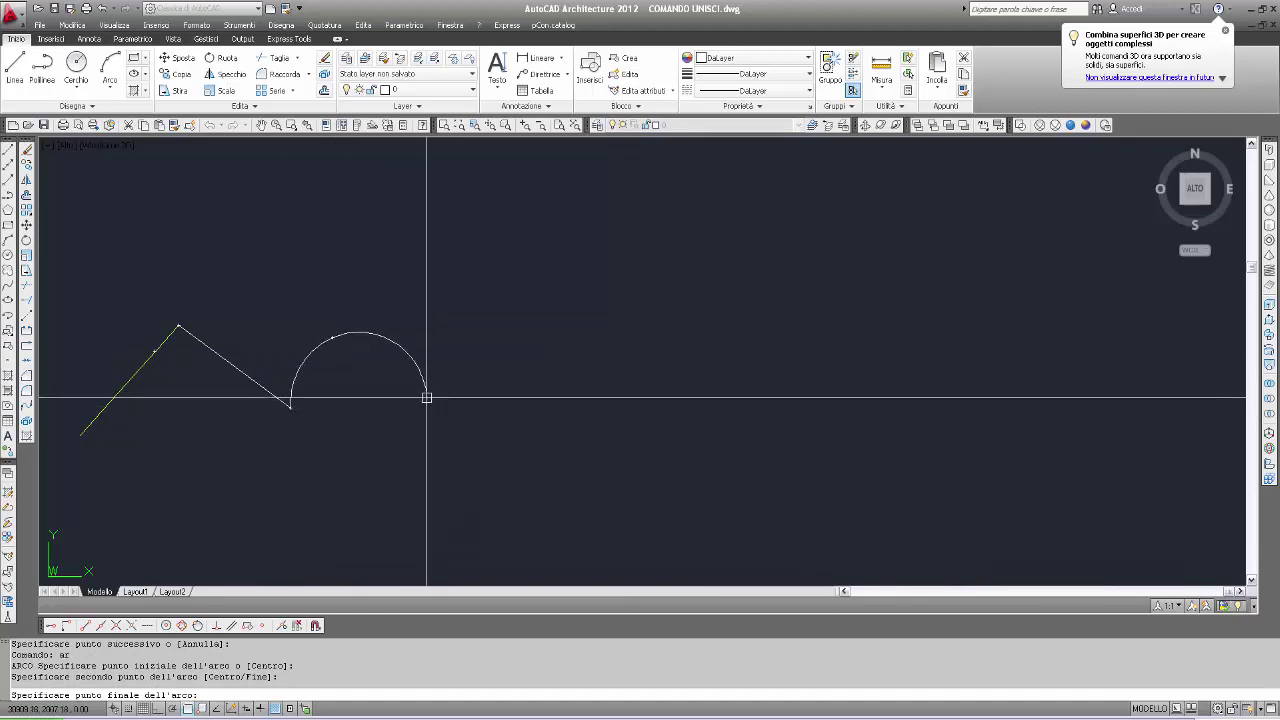
left_click(428, 398)
key("Return")
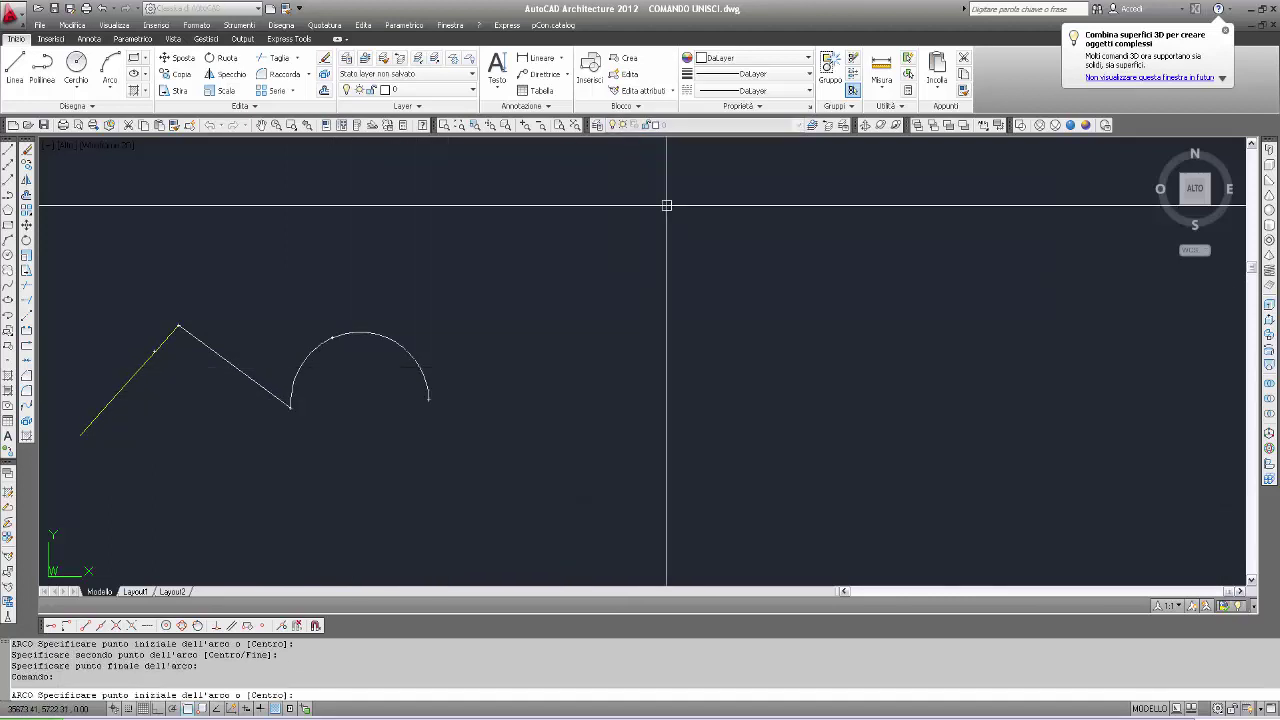
Set the current colour to green (Verde) and draw a line from the white arc's right endpoint, sloping up to the right.
left_click(806, 58)
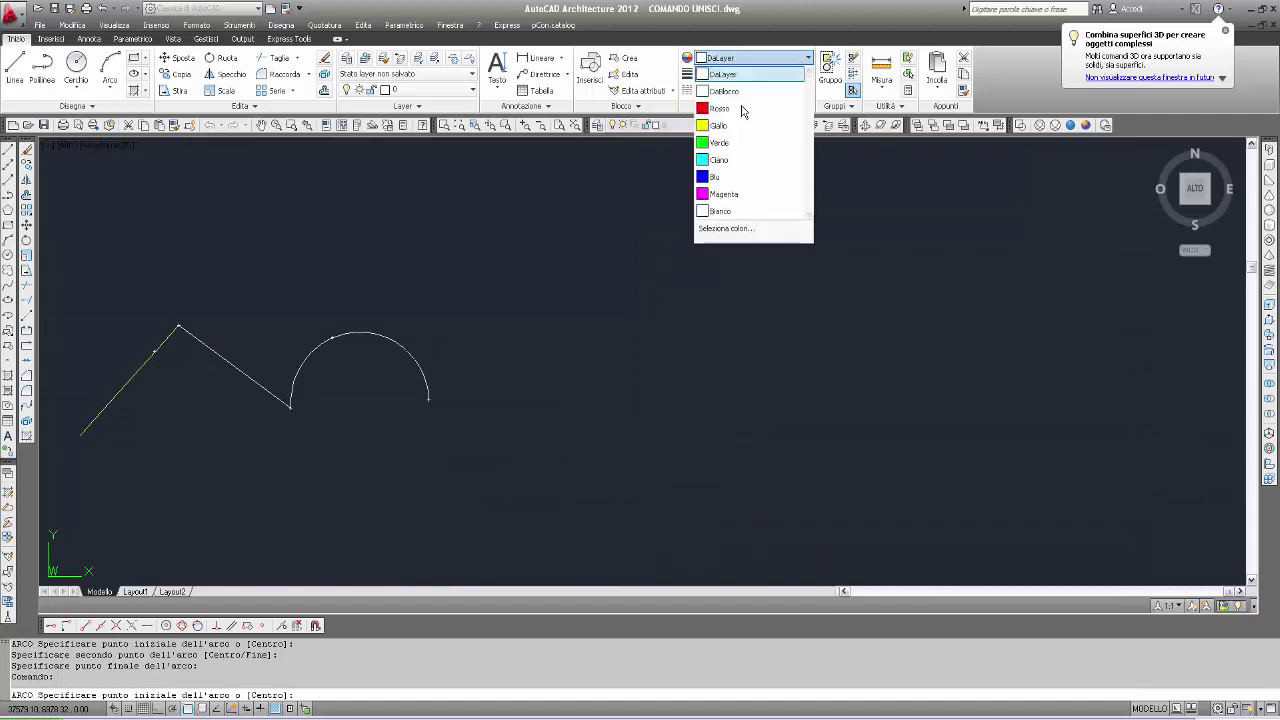
left_click(731, 147)
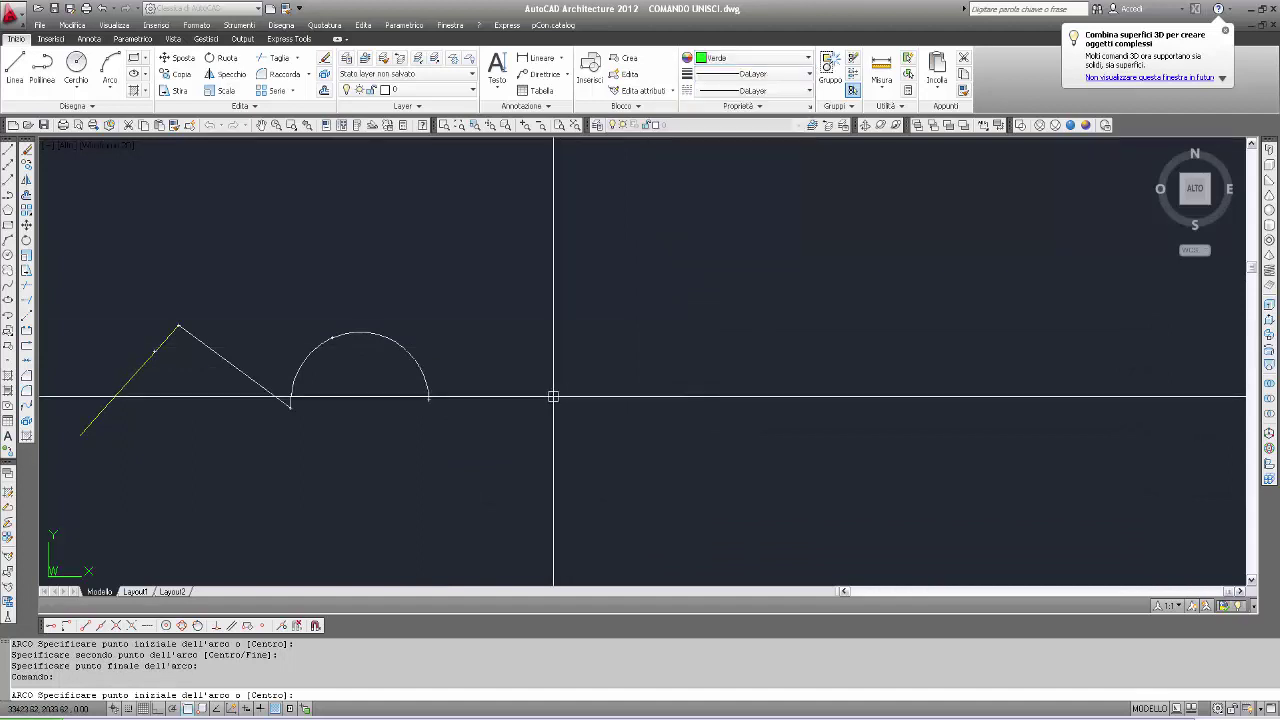
type("1")
key("Return")
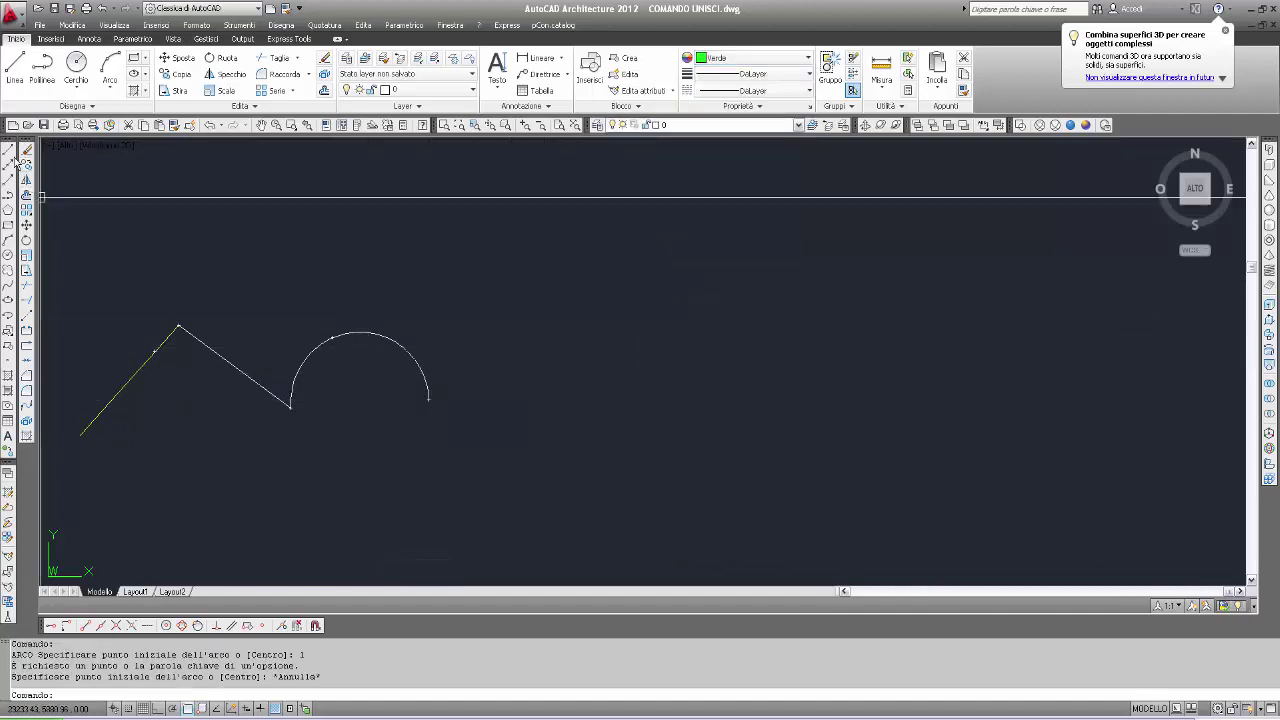
left_click(8, 150)
left_click(428, 400)
left_click(504, 292)
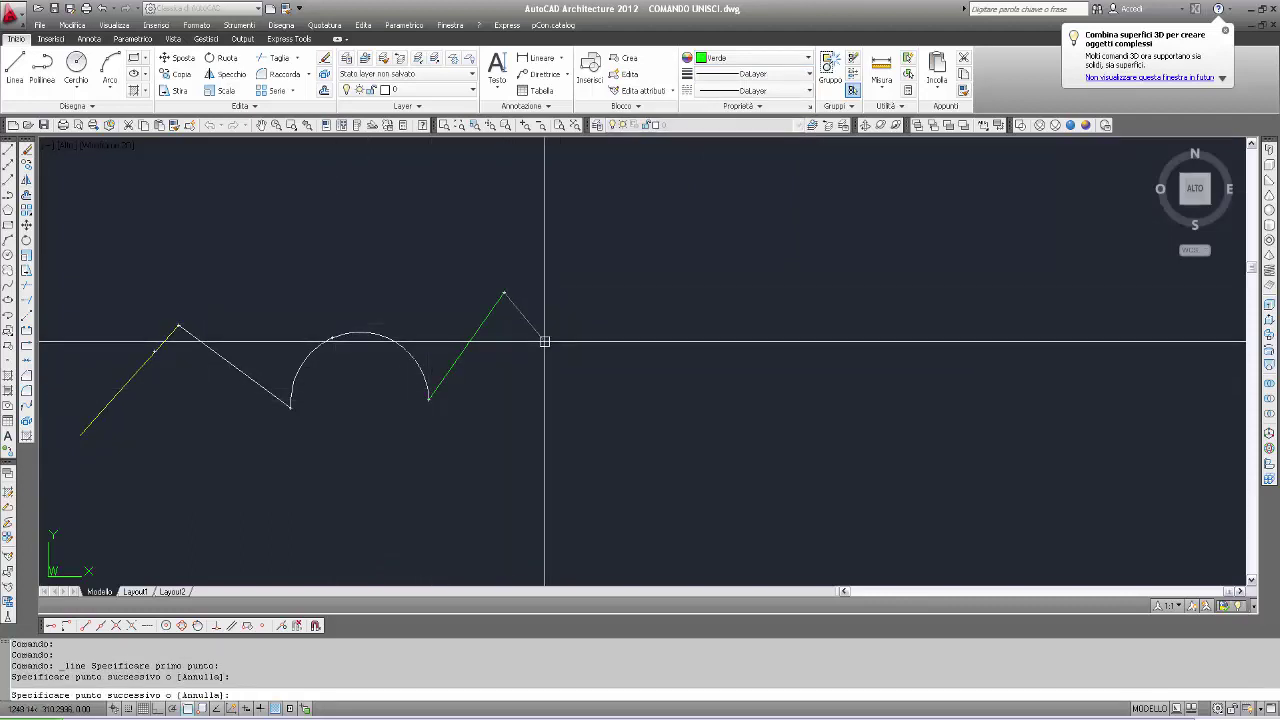
key("Escape")
Set the current colour to magenta and draw a three-point arc from the green line's upper endpoint, bulging right and ending below.
left_click(808, 57)
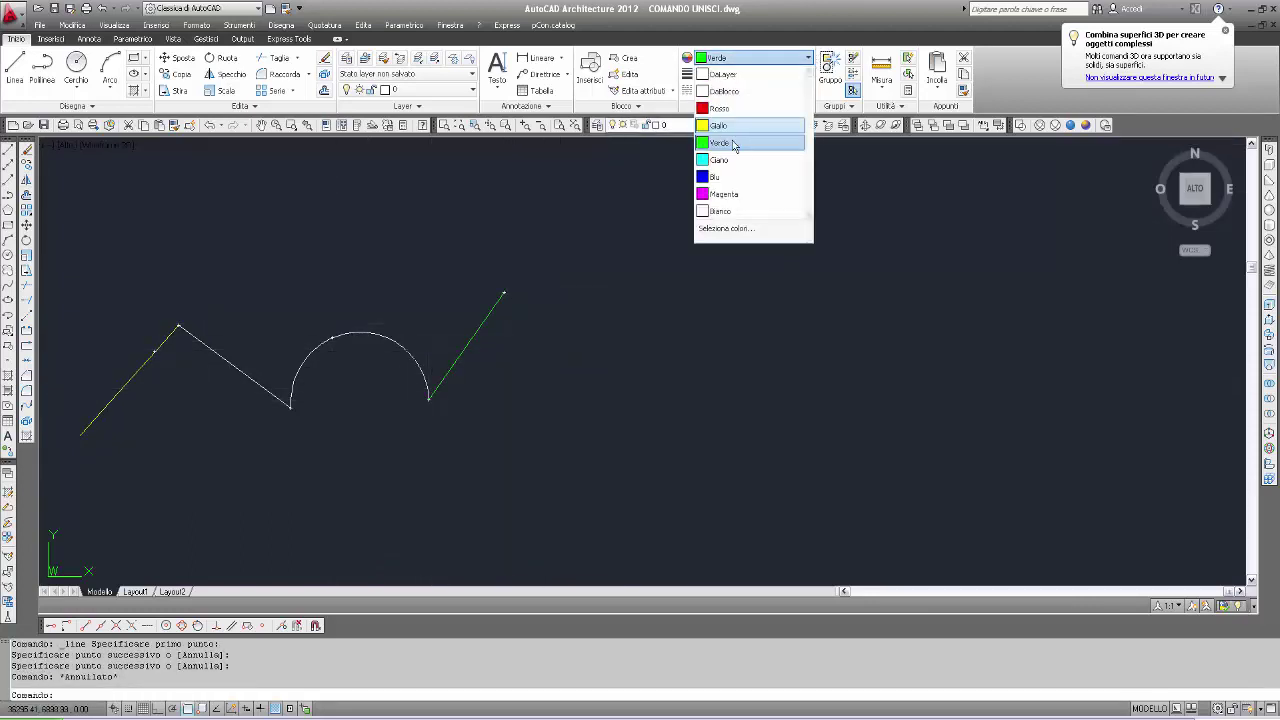
left_click(726, 191)
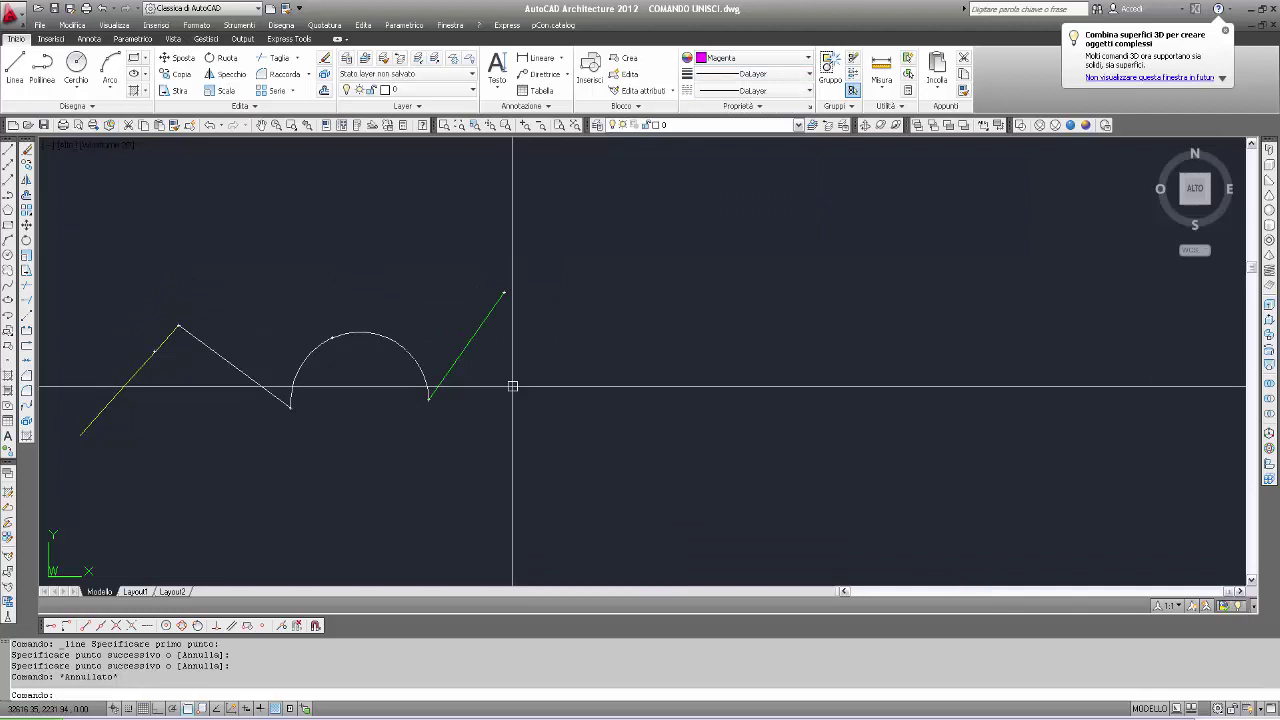
type("ar")
key("Return")
left_click(504, 292)
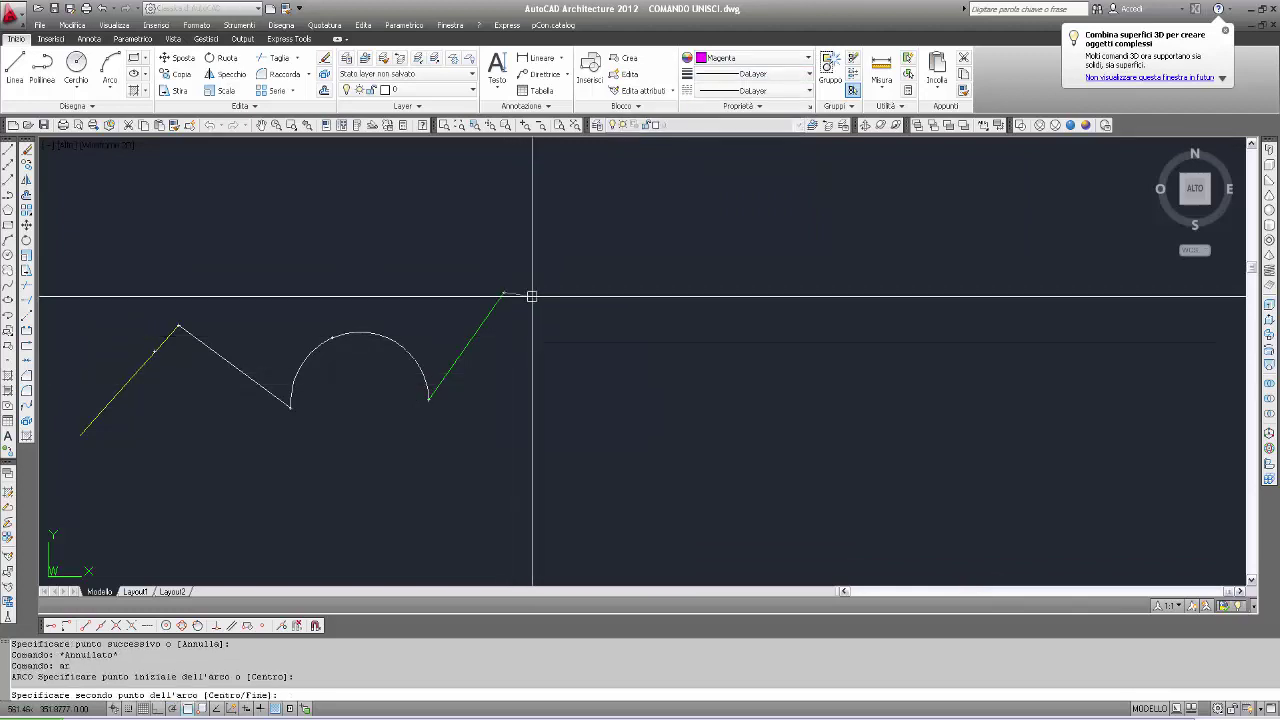
left_click(532, 297)
left_click(551, 420)
key("Return")
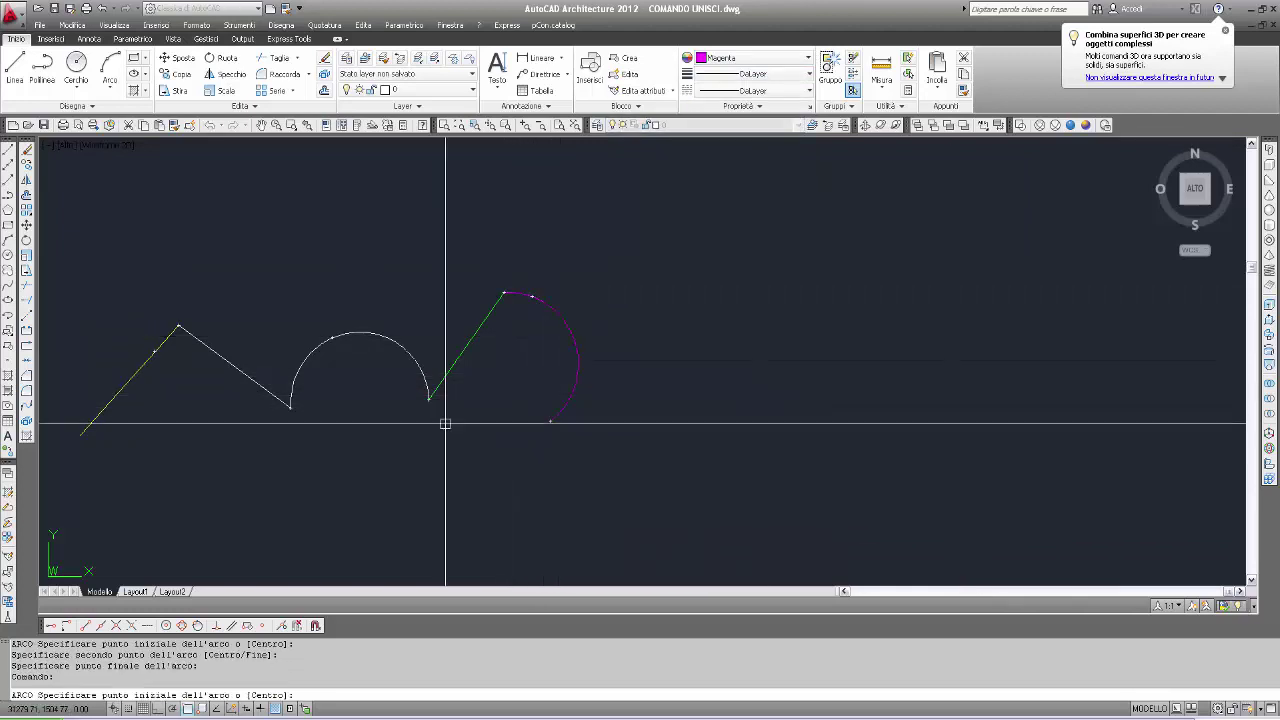
middle_click_drag(465, 393, 593, 383)
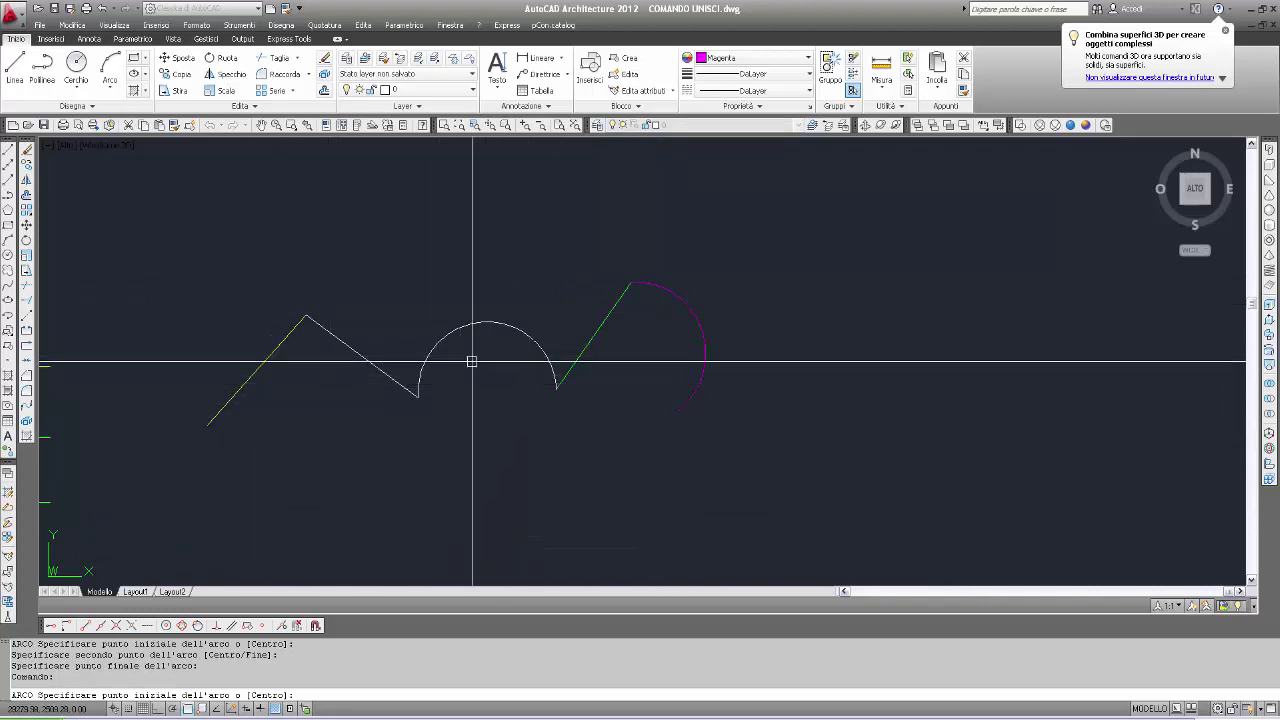
key("Escape")
Select the yellow polyline on its own, then the two lines and two arcs, to check the separate objects, and clear the selection.
left_click(267, 356)
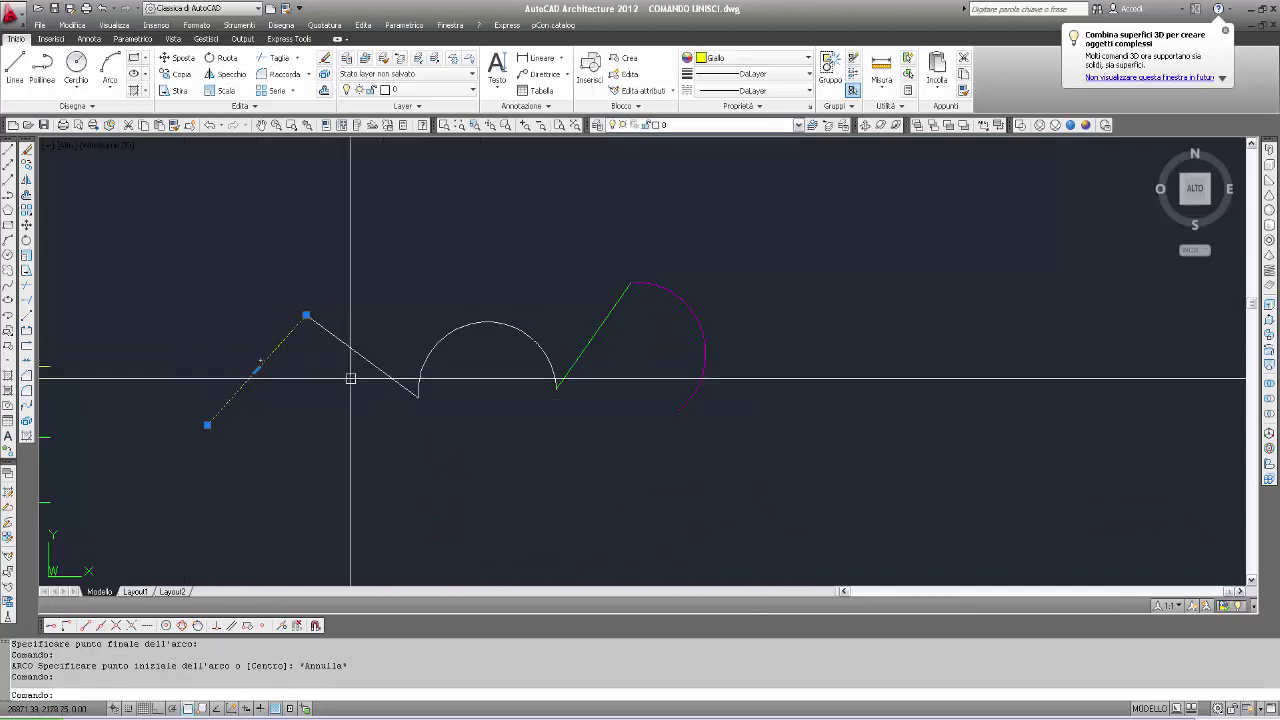
key("Escape")
left_click(371, 356)
left_click(449, 335)
left_click(594, 337)
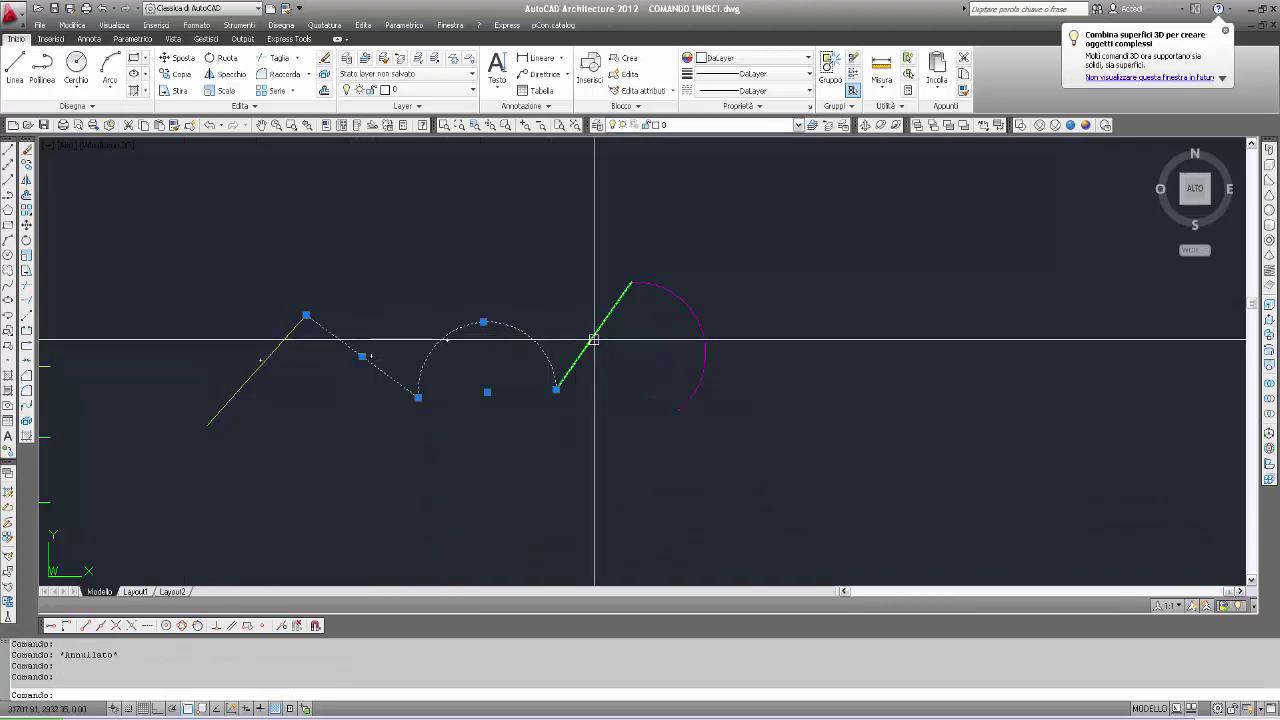
left_click(697, 318)
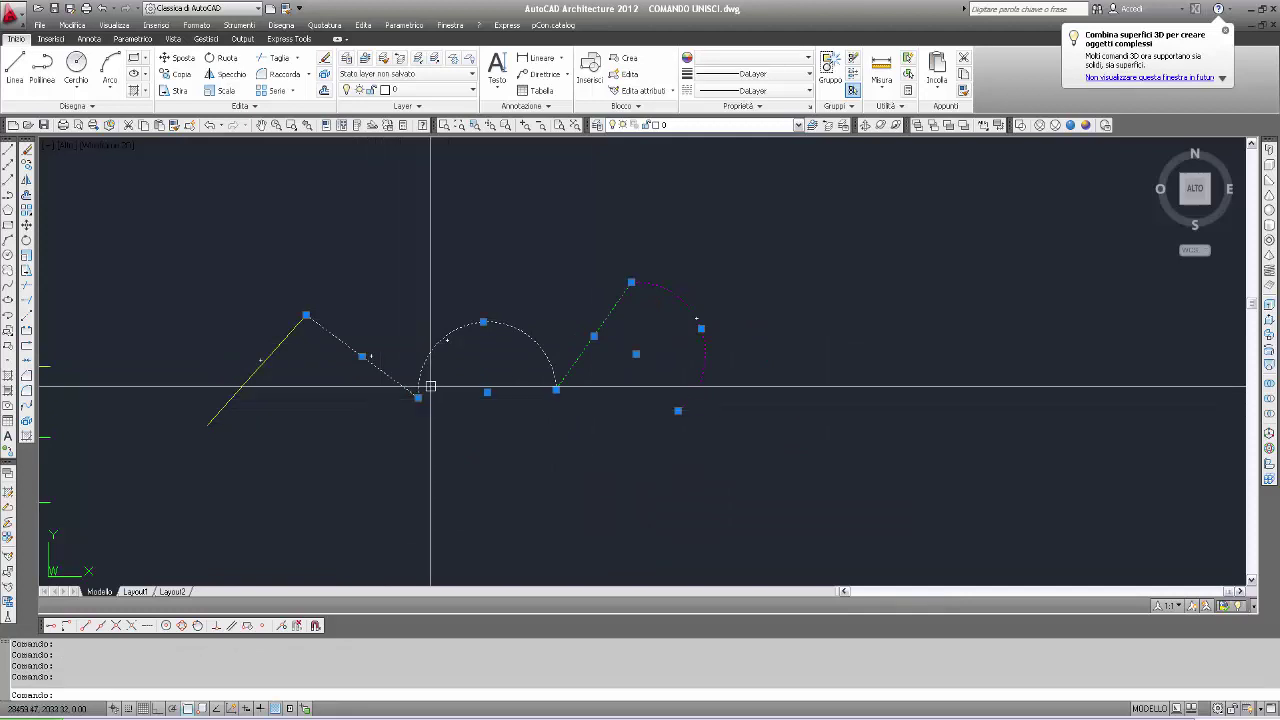
key("Escape")
Copy the whole chain of five objects straight below the original with Ortho on, and save the drawing.
left_click(26, 165)
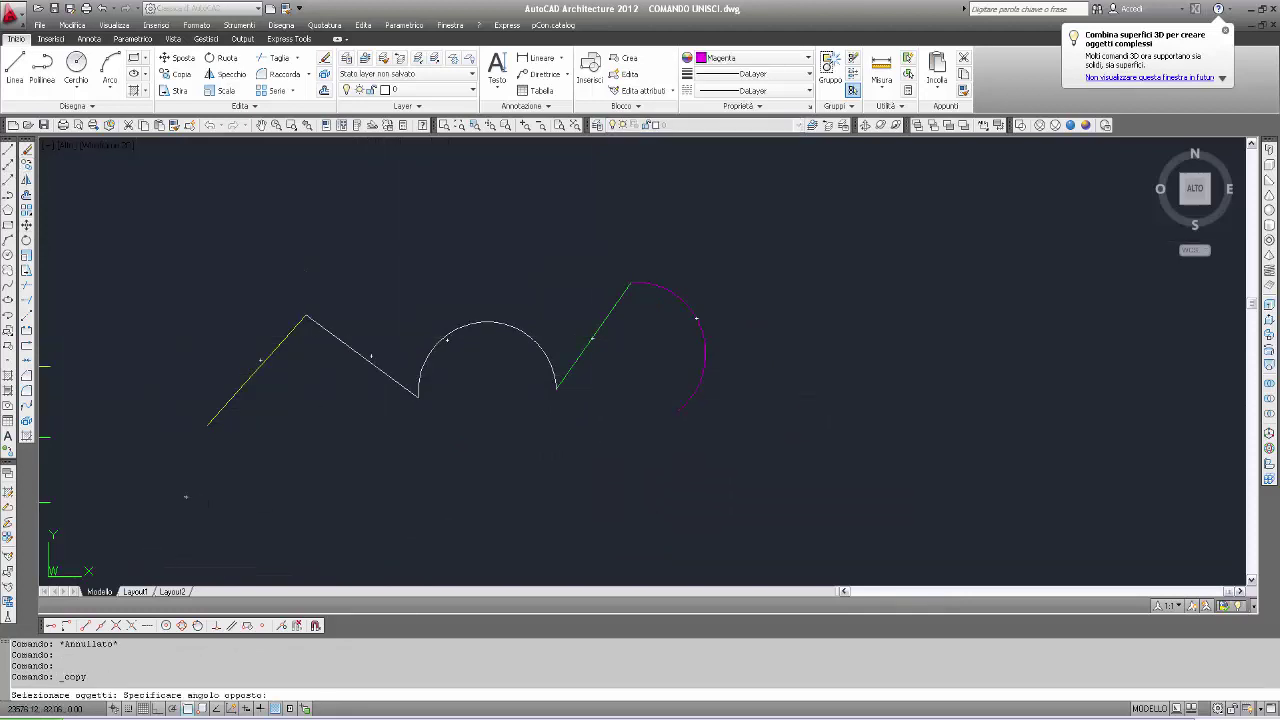
left_click(748, 251)
key("Return")
left_click(798, 352)
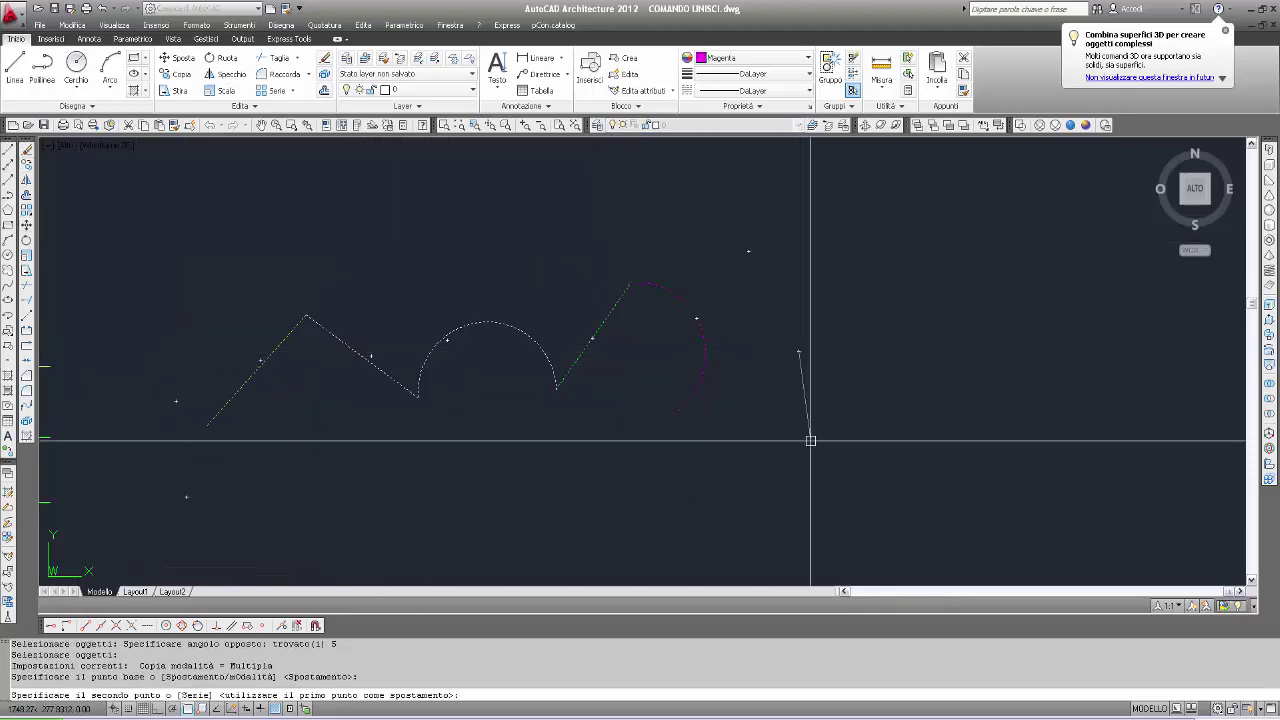
middle_click_drag(810, 440, 835, 311)
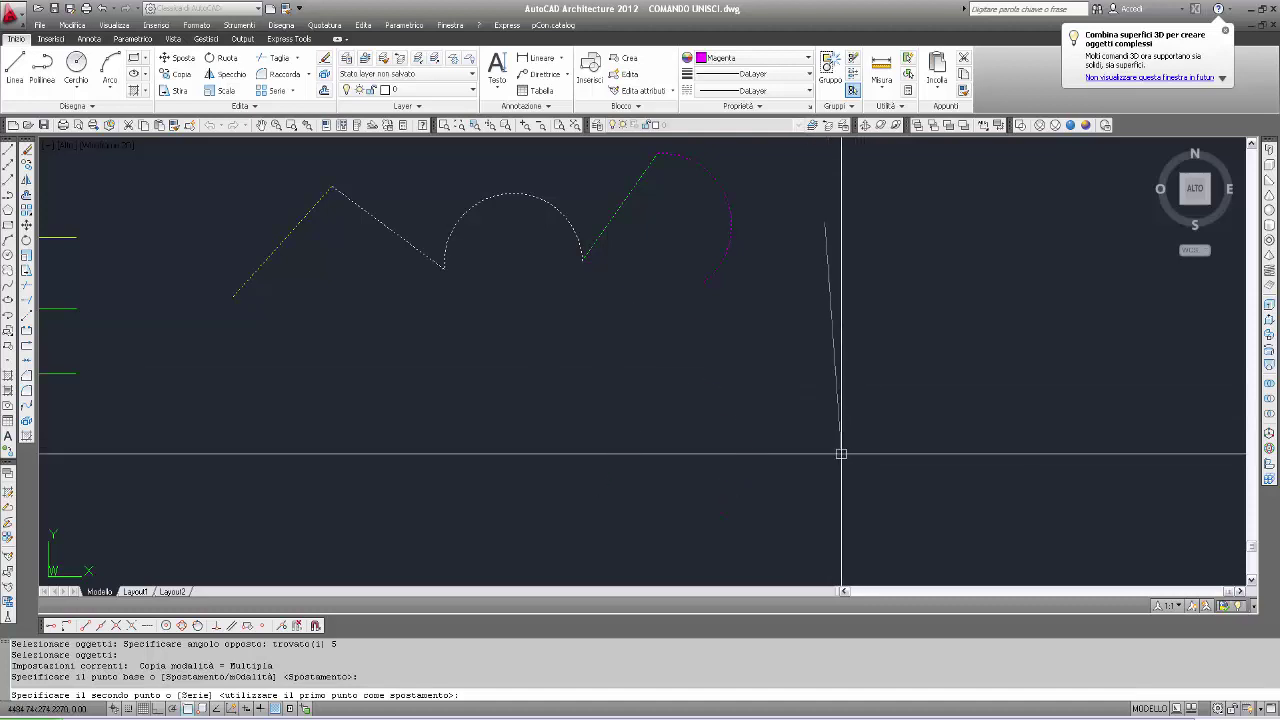
key("F8")
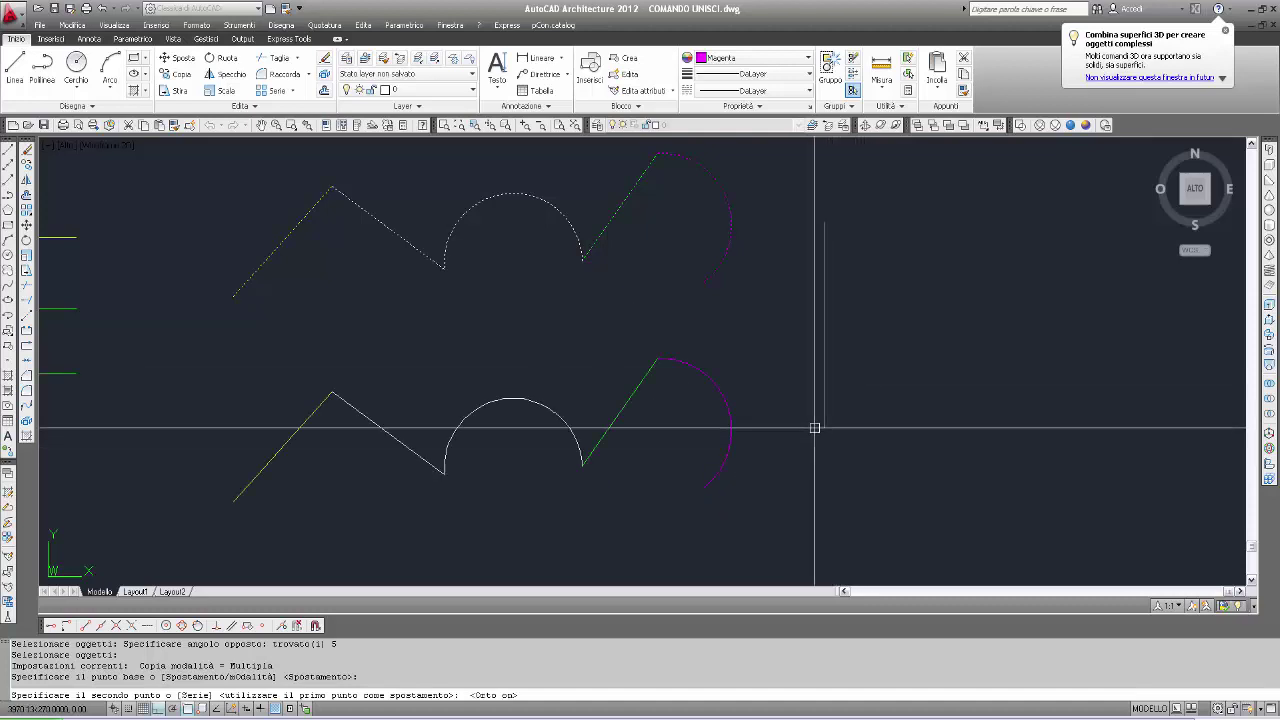
left_click(815, 428)
key("Escape")
left_click(40, 25)
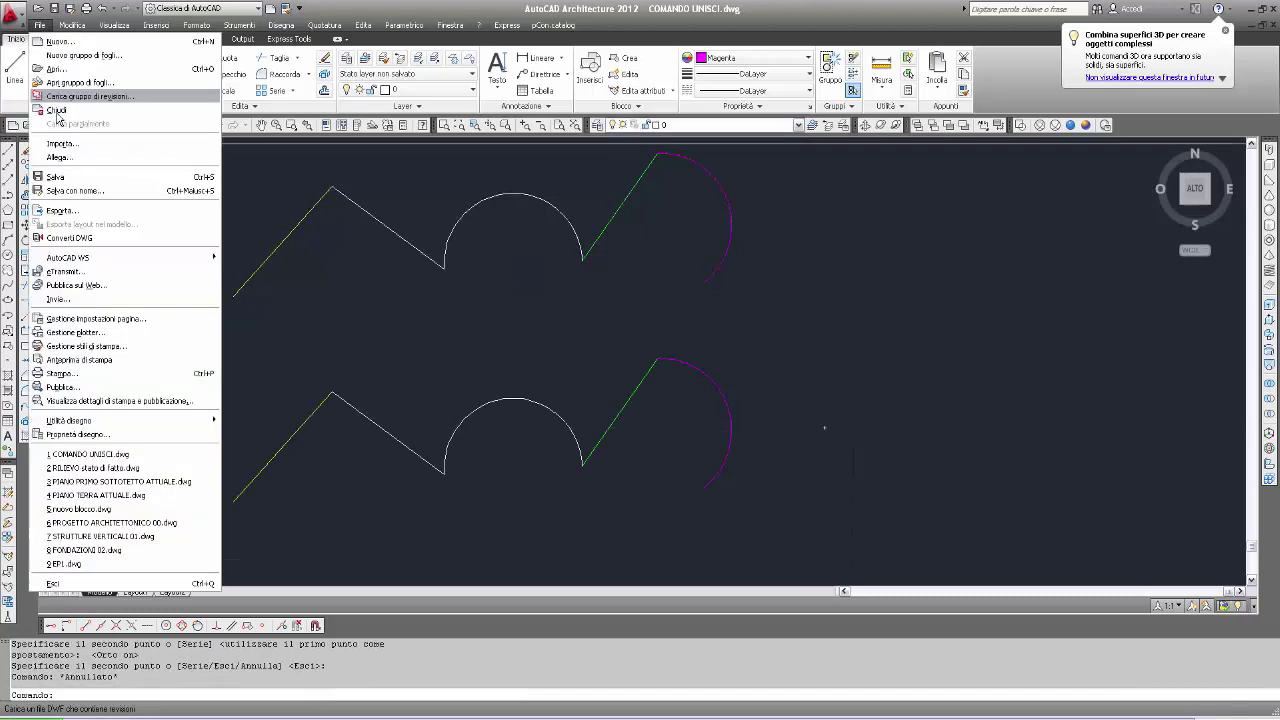
left_click(56, 176)
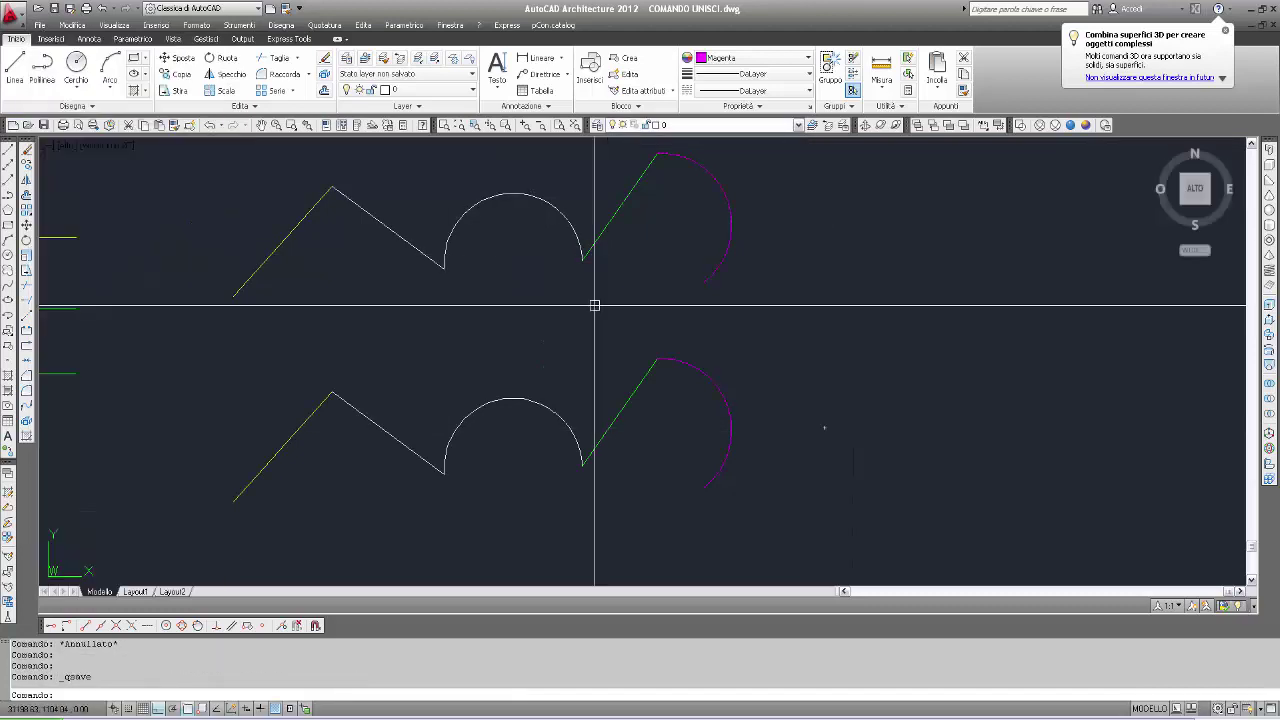
Join (UNISCI) the upper chain's white line, both arcs and green line to the yellow polyline, using the polyline as the source object.
mouse_move(457, 366)
middle_mouse_down()
mouse_move(467, 435)
mouse_move(534, 444)
middle_mouse_up()
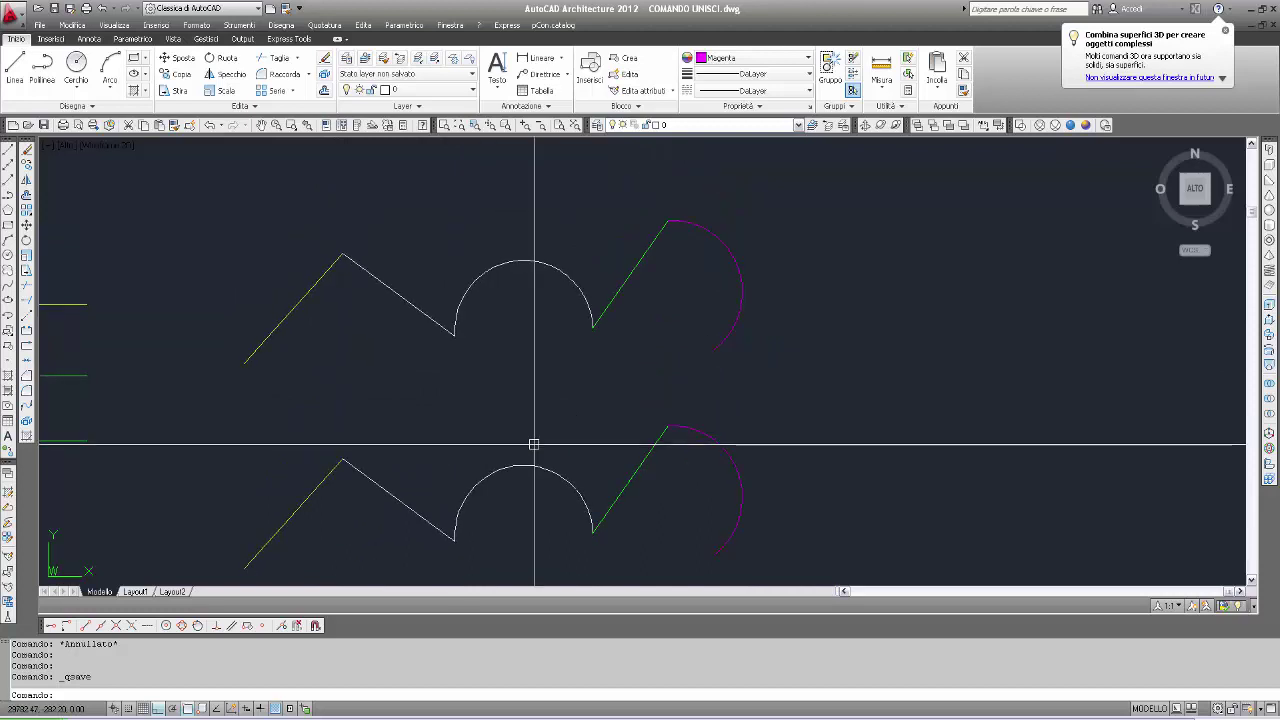
middle_click_drag(534, 444, 523, 378)
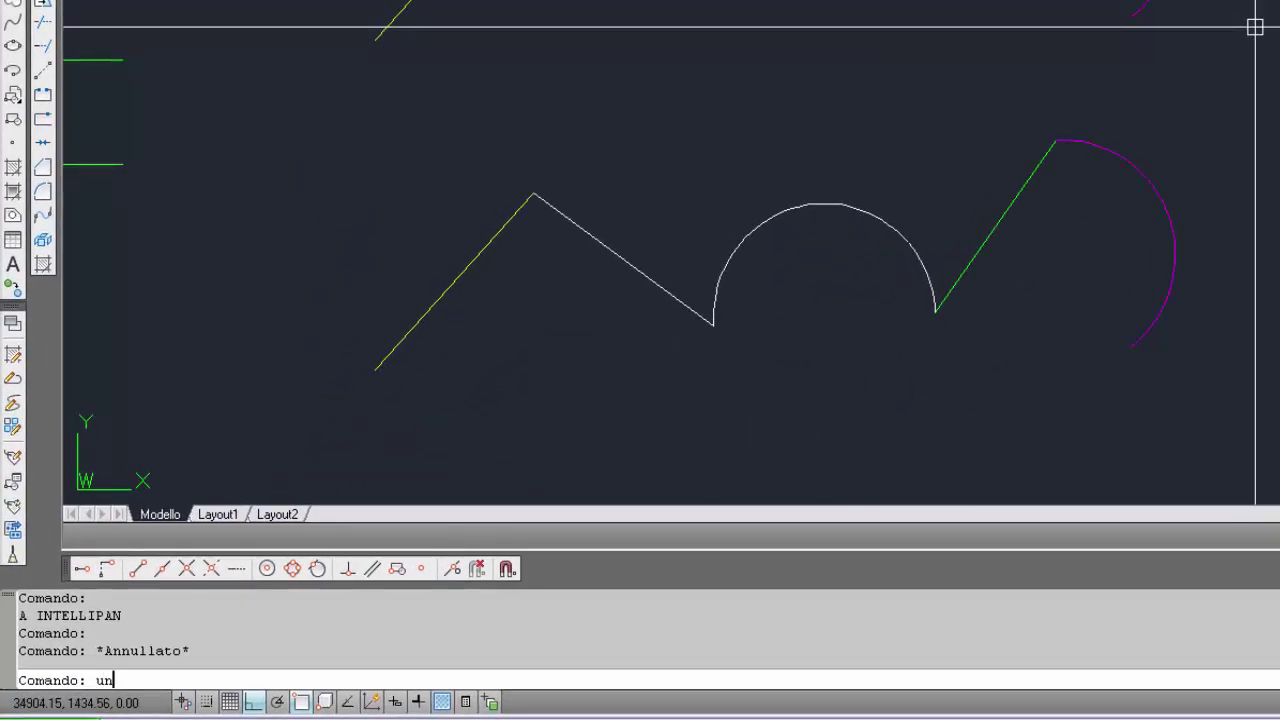
type("i")
key("Return")
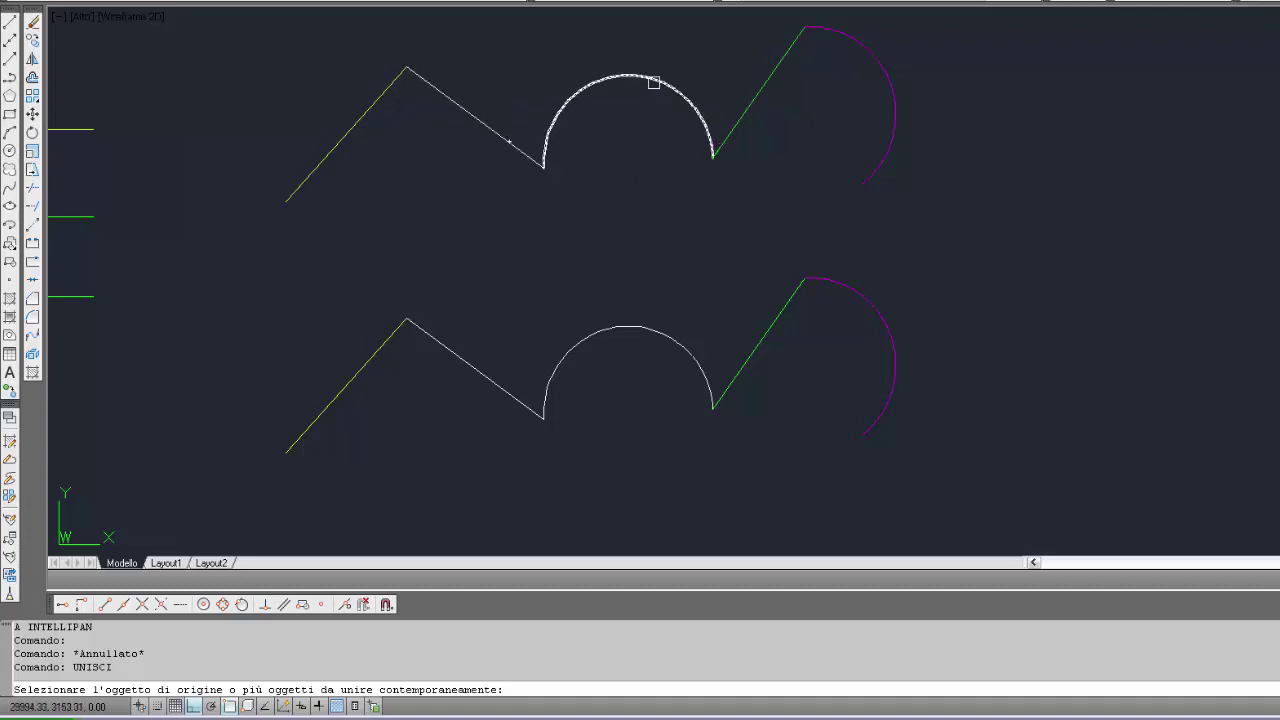
middle_click_drag(663, 171, 657, 211)
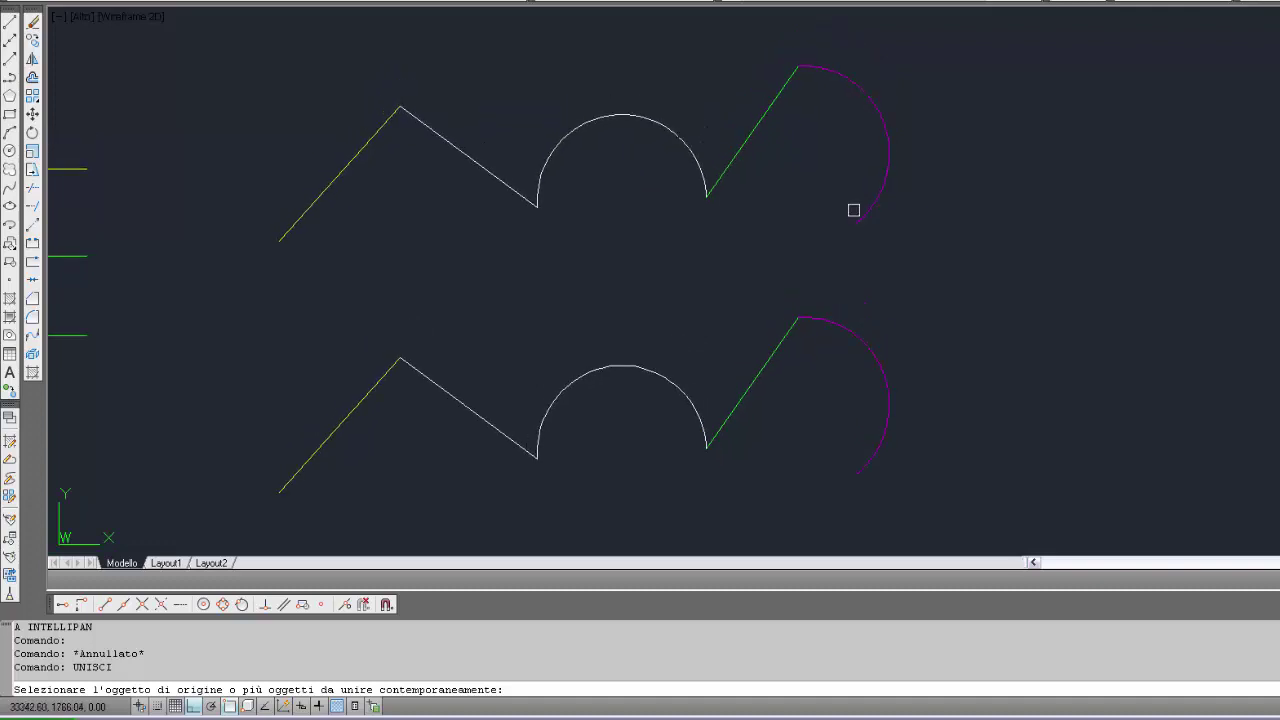
left_click(330, 188)
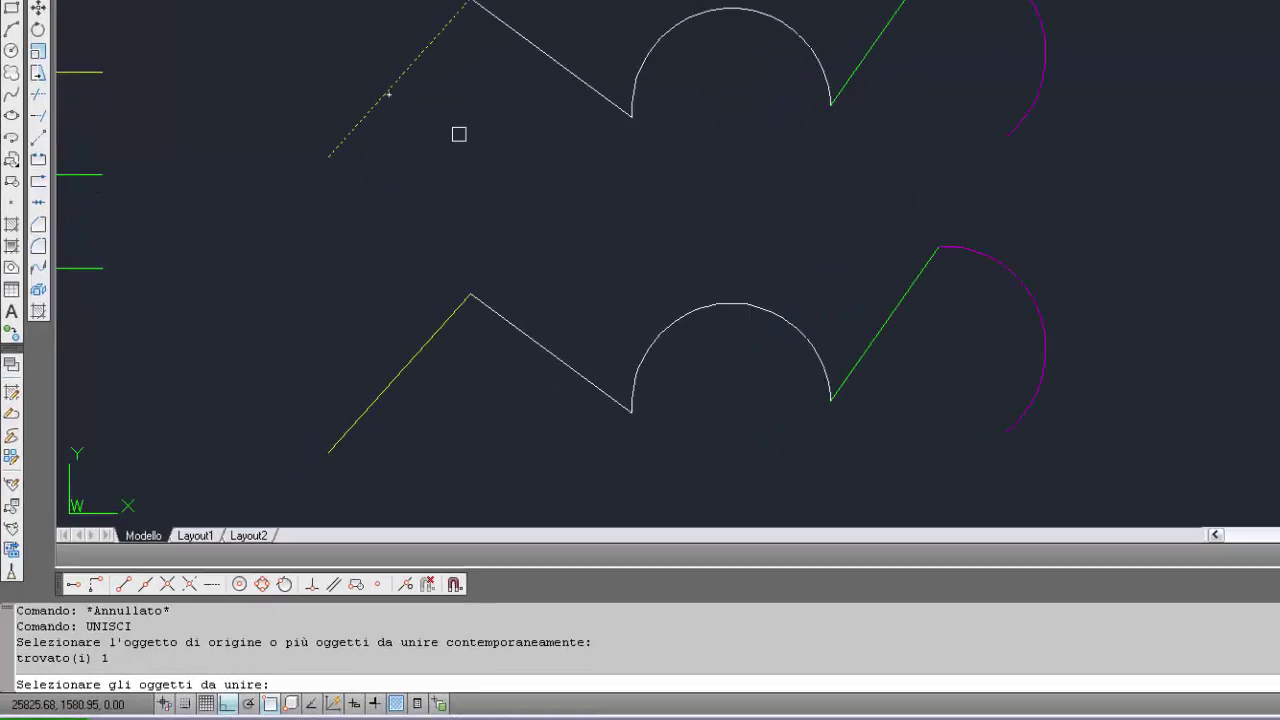
key("Return")
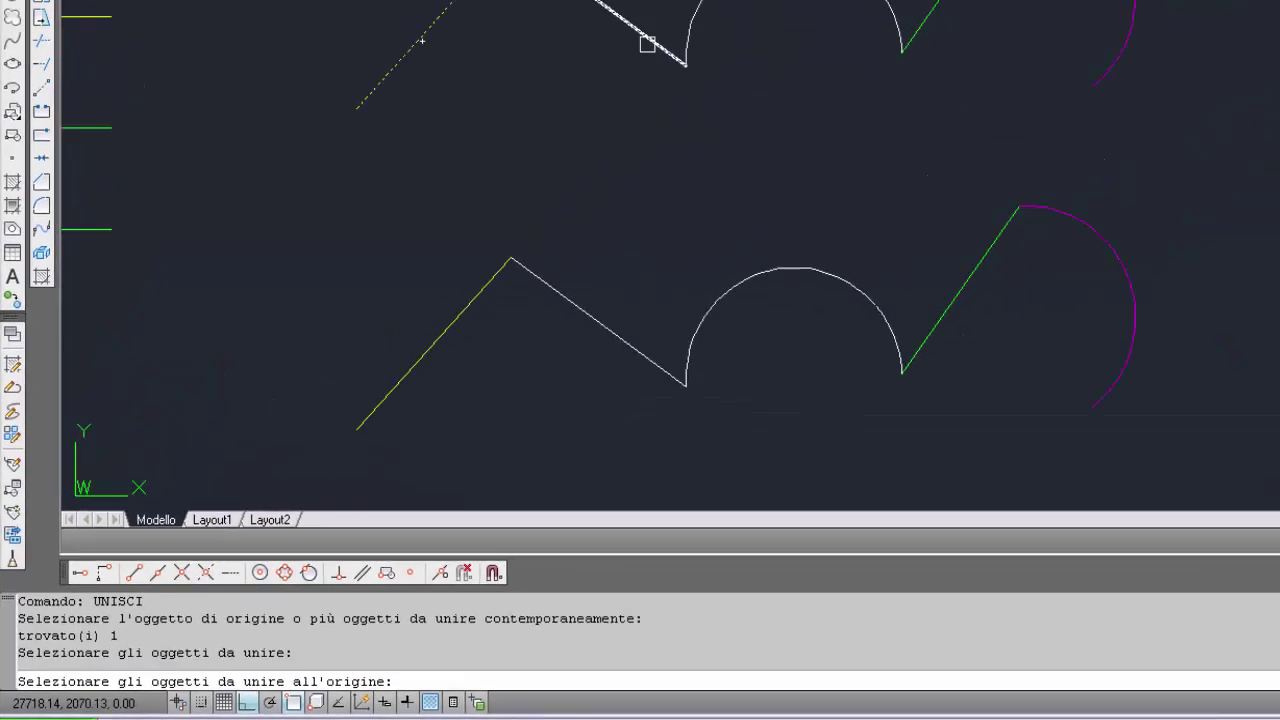
left_click(1045, 145)
left_click(1148, 50)
left_click(900, 83)
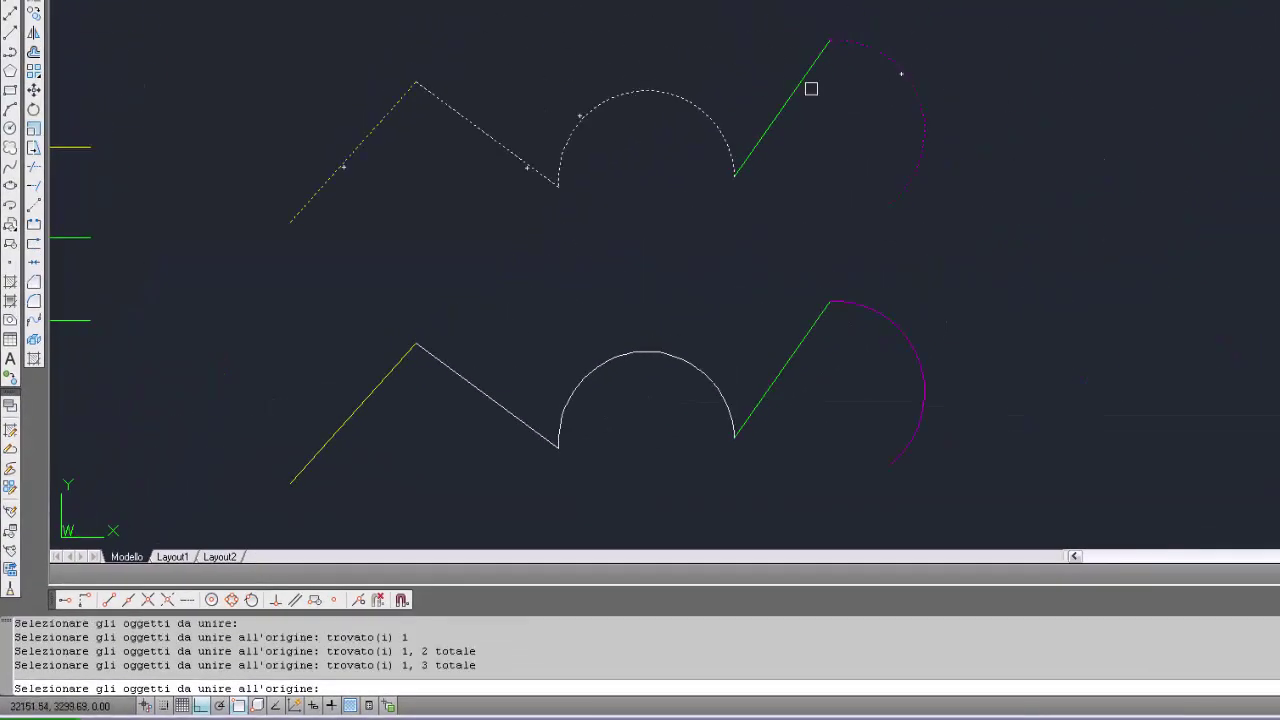
left_click(791, 86)
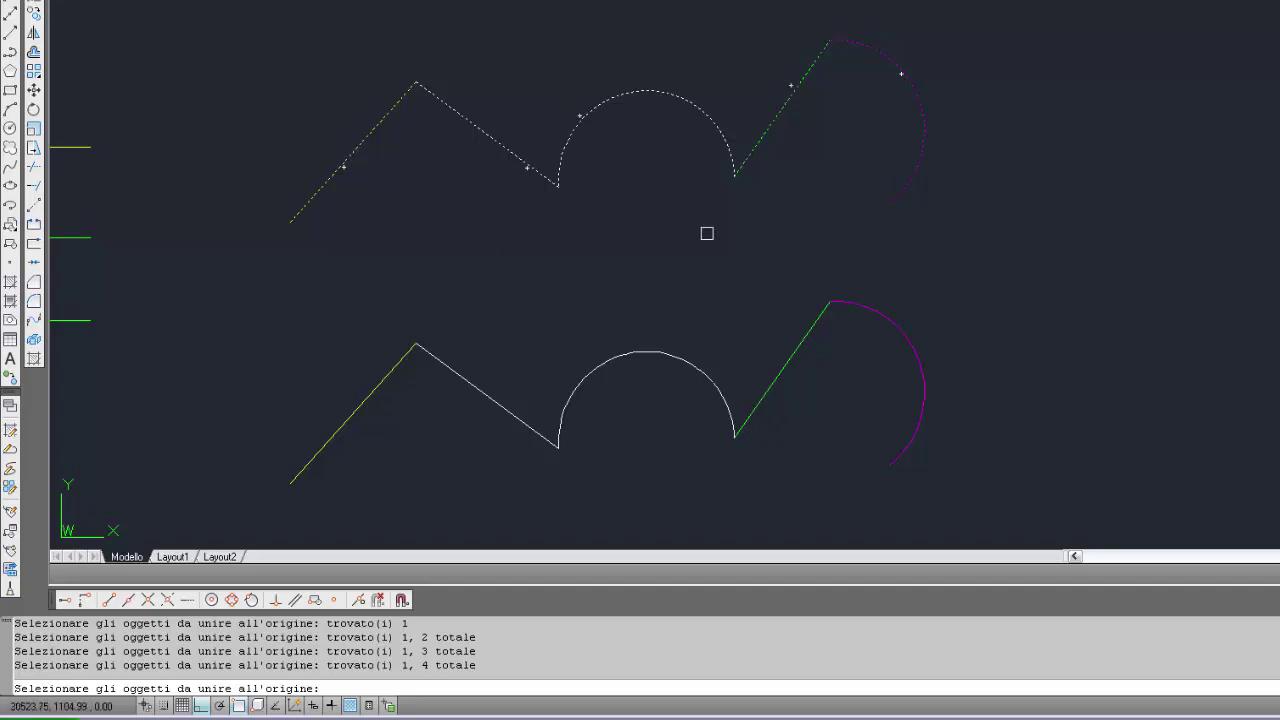
key("Return")
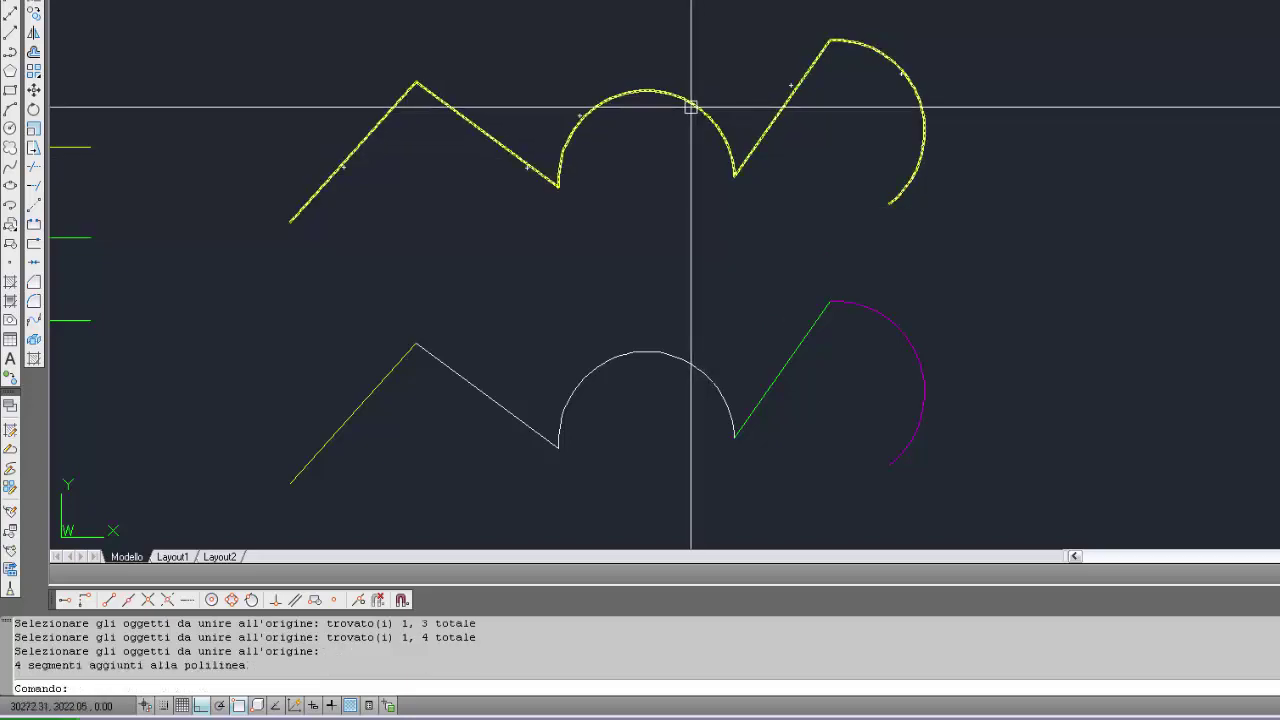
Inspect the upper joined chain's object type and grips, and deselect it.
mouse_move(690, 106)
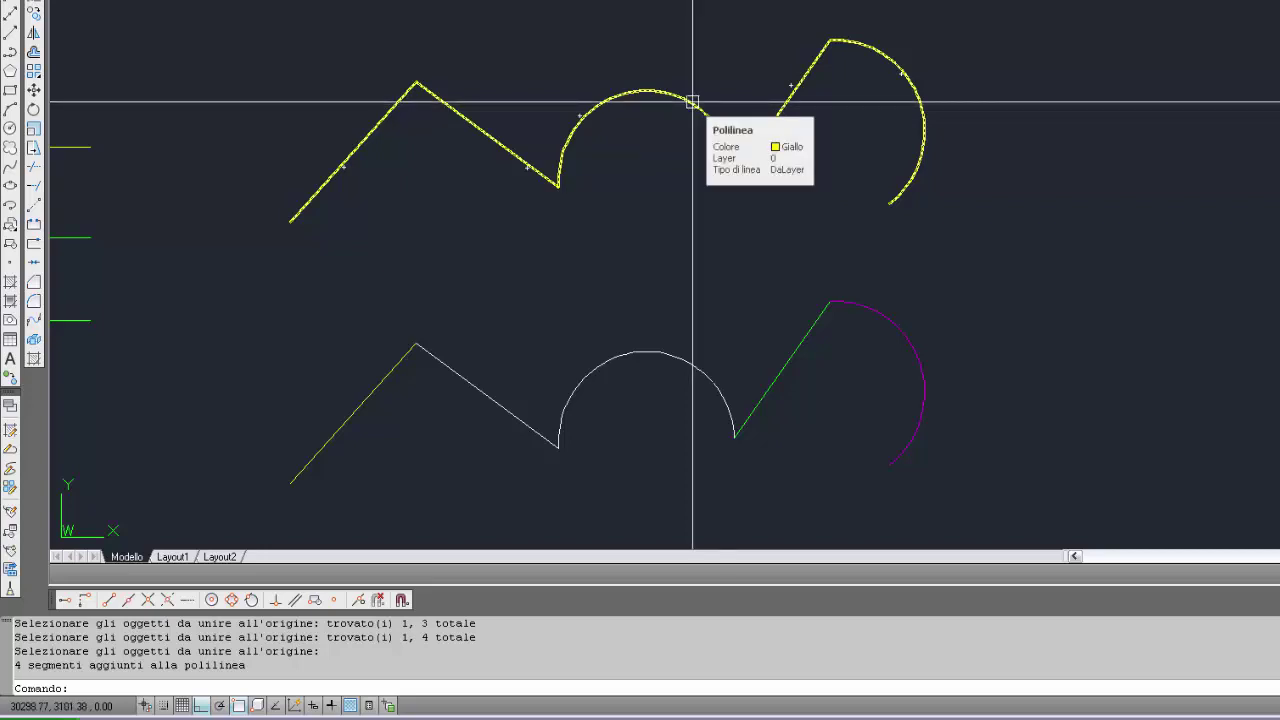
left_click(692, 102)
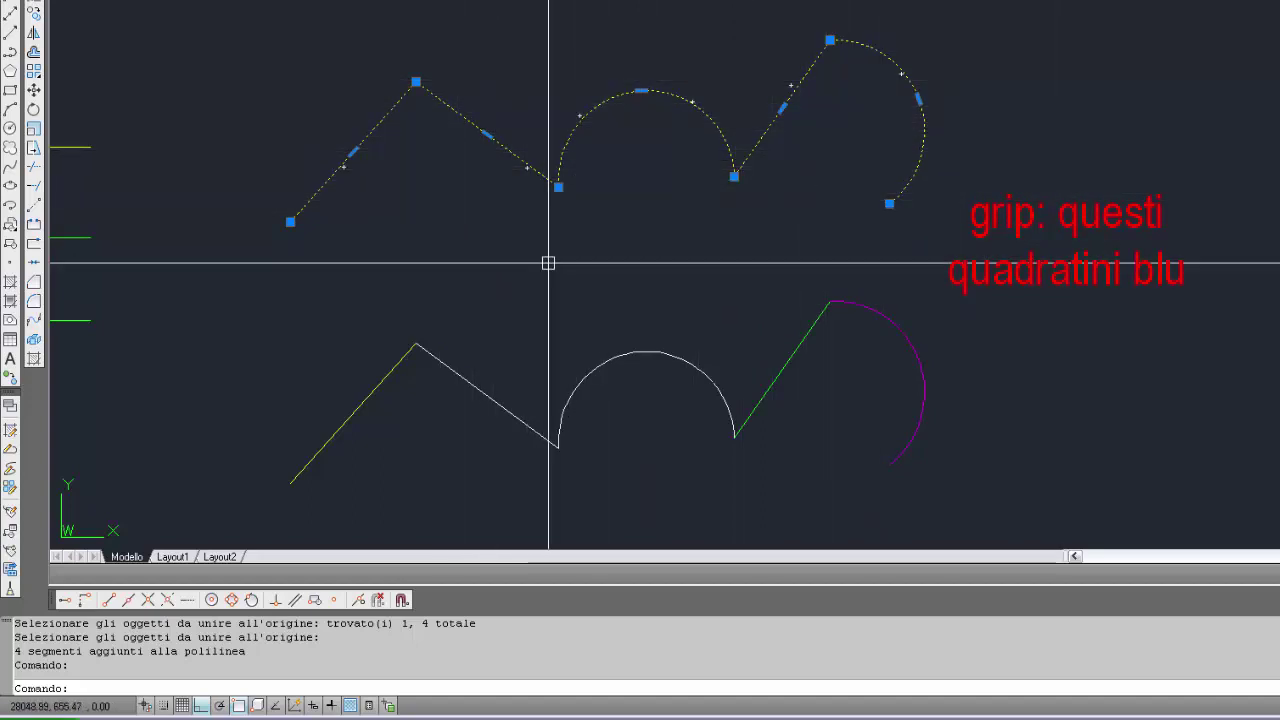
key("Escape")
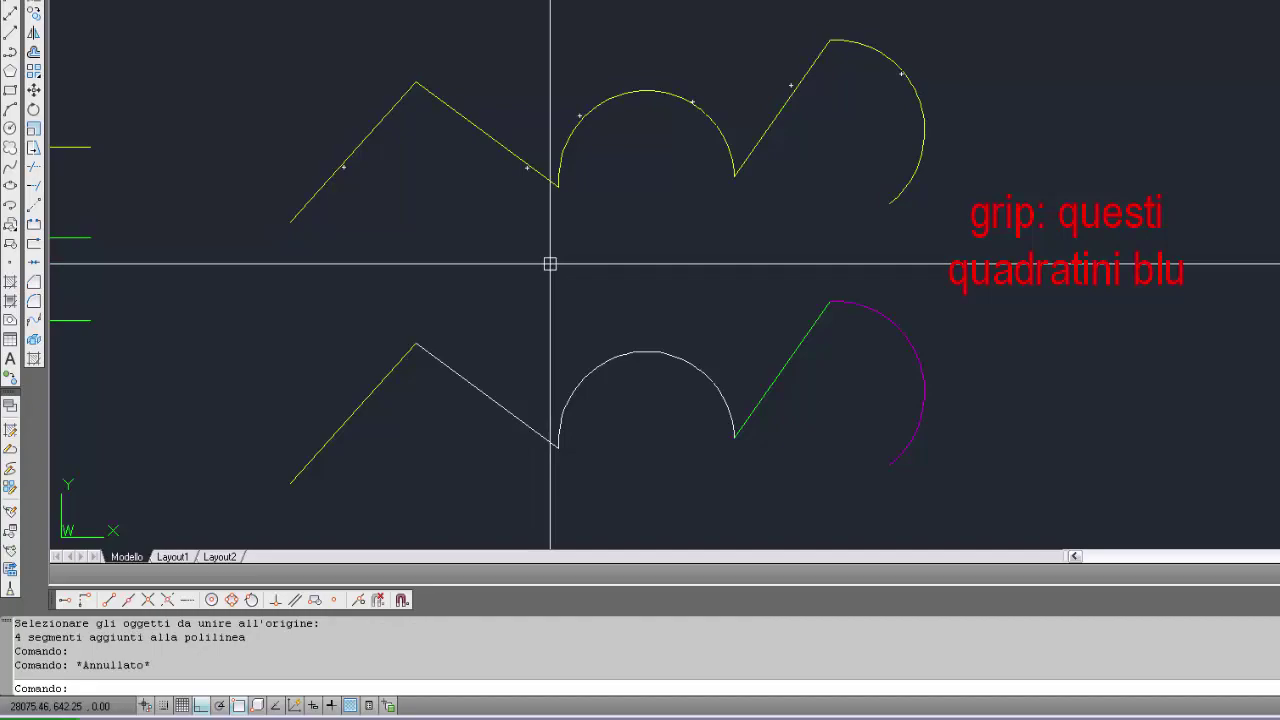
Check the upper joined chain's object type and colour in its properties, and close the properties display.
key("ctrl+1")
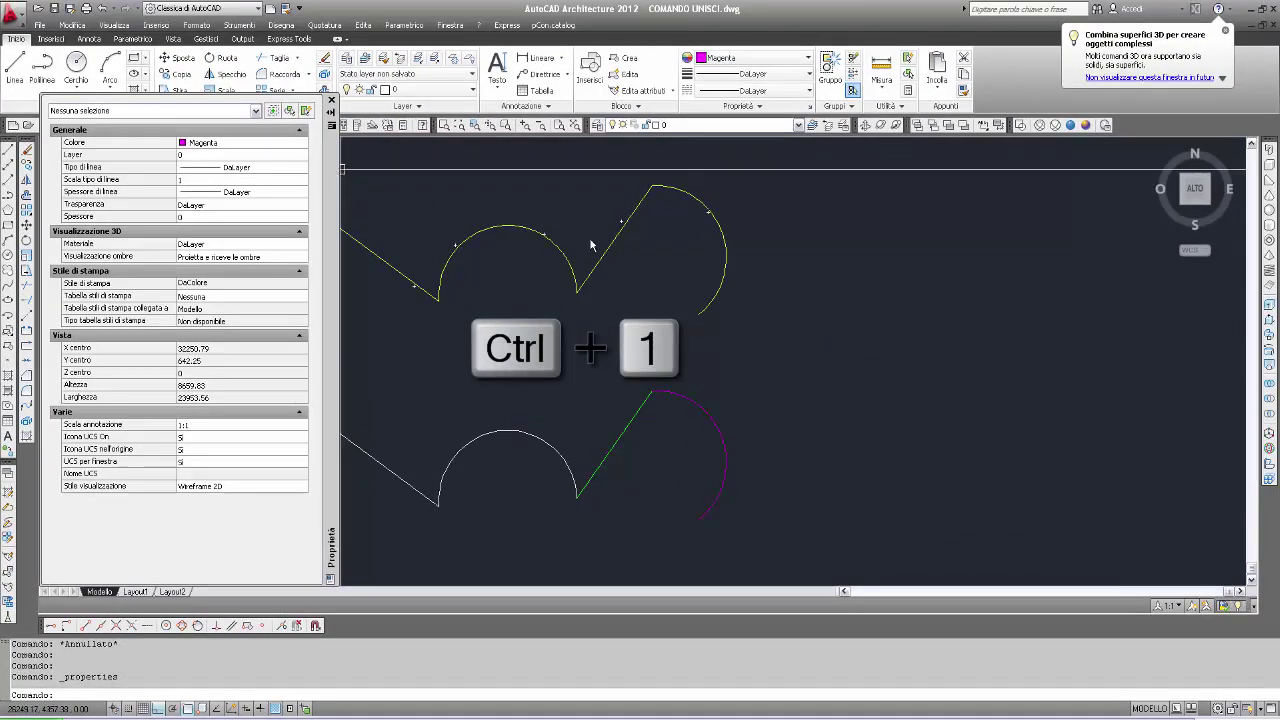
mouse_move(331, 300)
left_mouse_down()
mouse_move(986, 462)
mouse_move(1158, 362)
left_mouse_up()
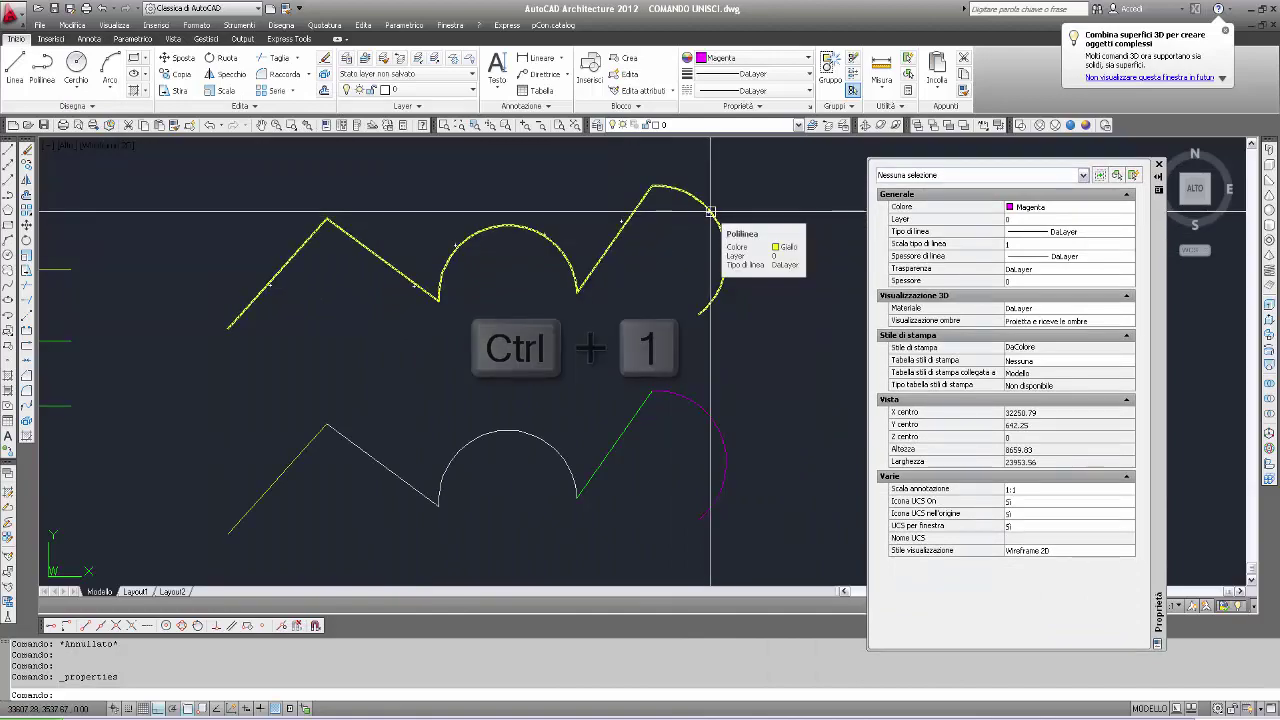
left_click(710, 210)
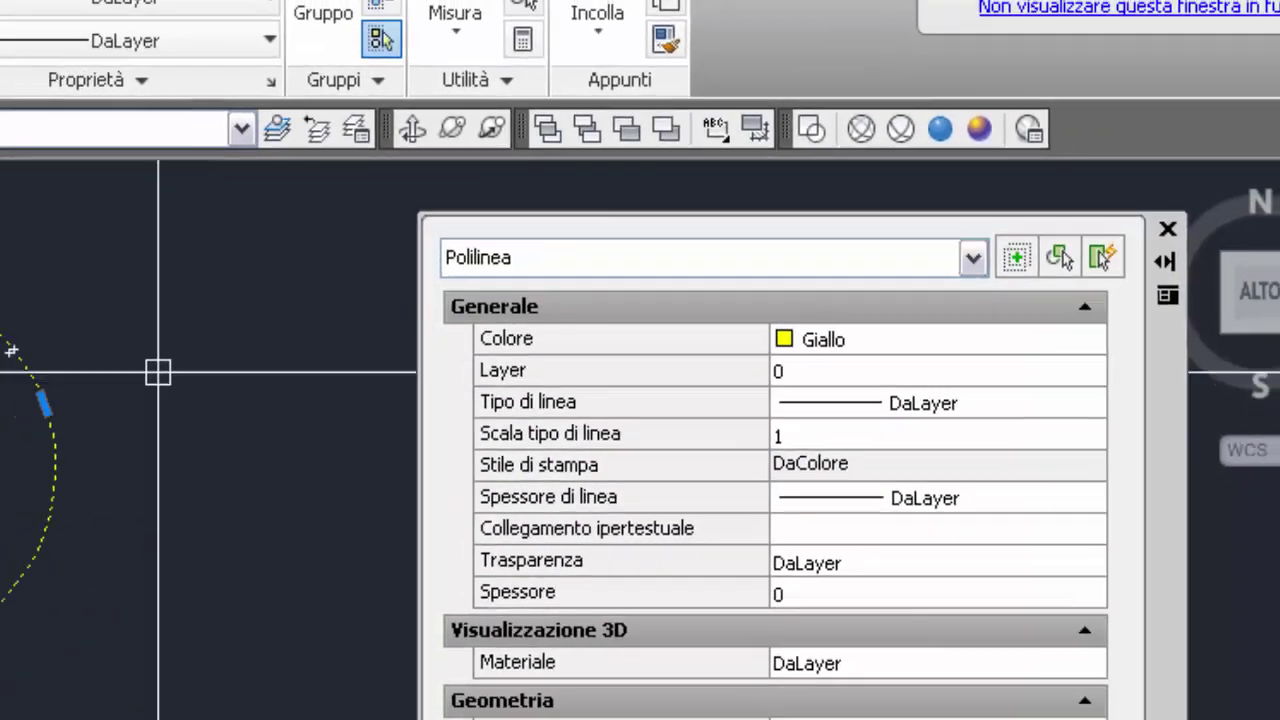
key("Escape")
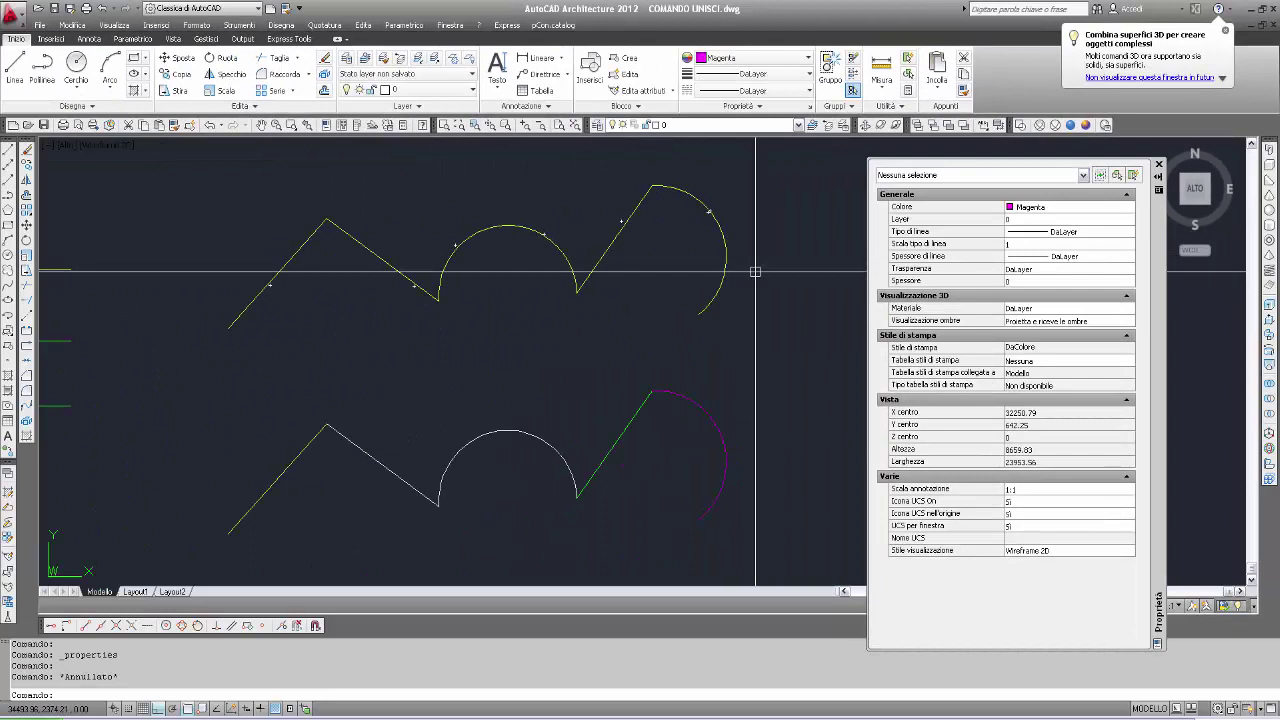
key("ctrl+1")
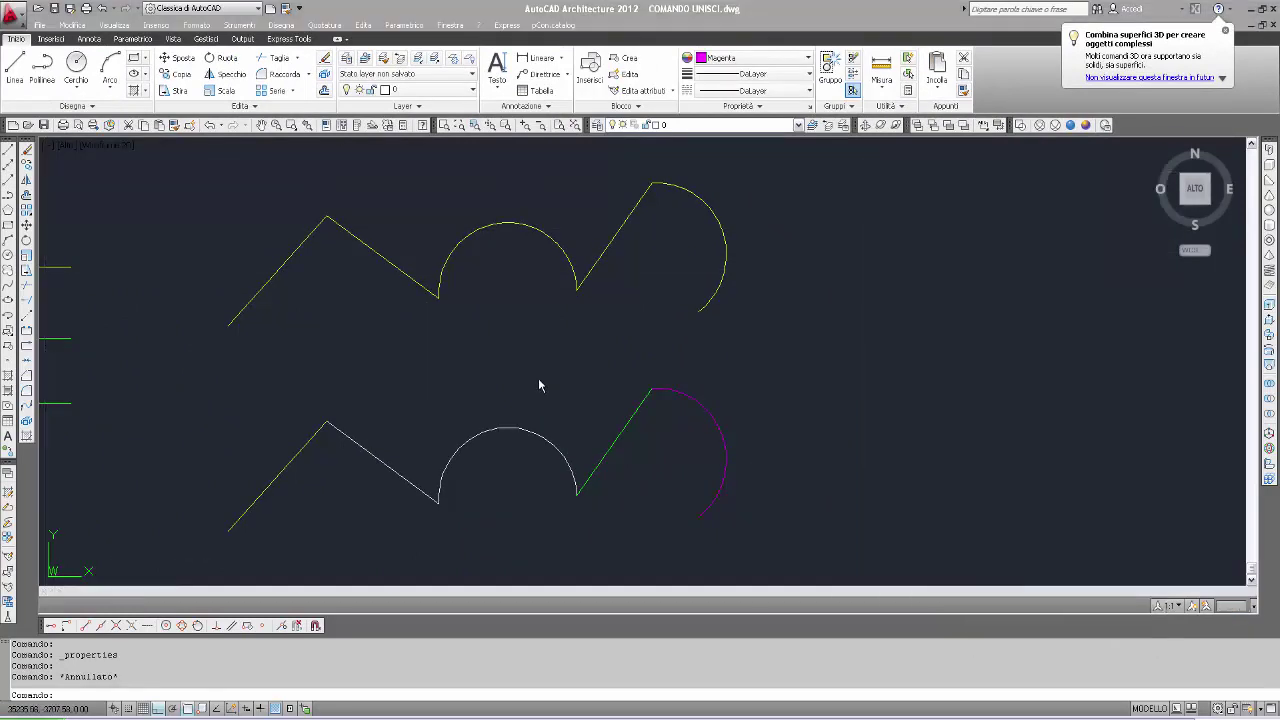
Copy the lower chain's five unjoined objects straight up, placing the copy above the joined yellow polyline.
scroll(589, 391, "down", 3)
middle_click_drag(589, 391, 503, 394)
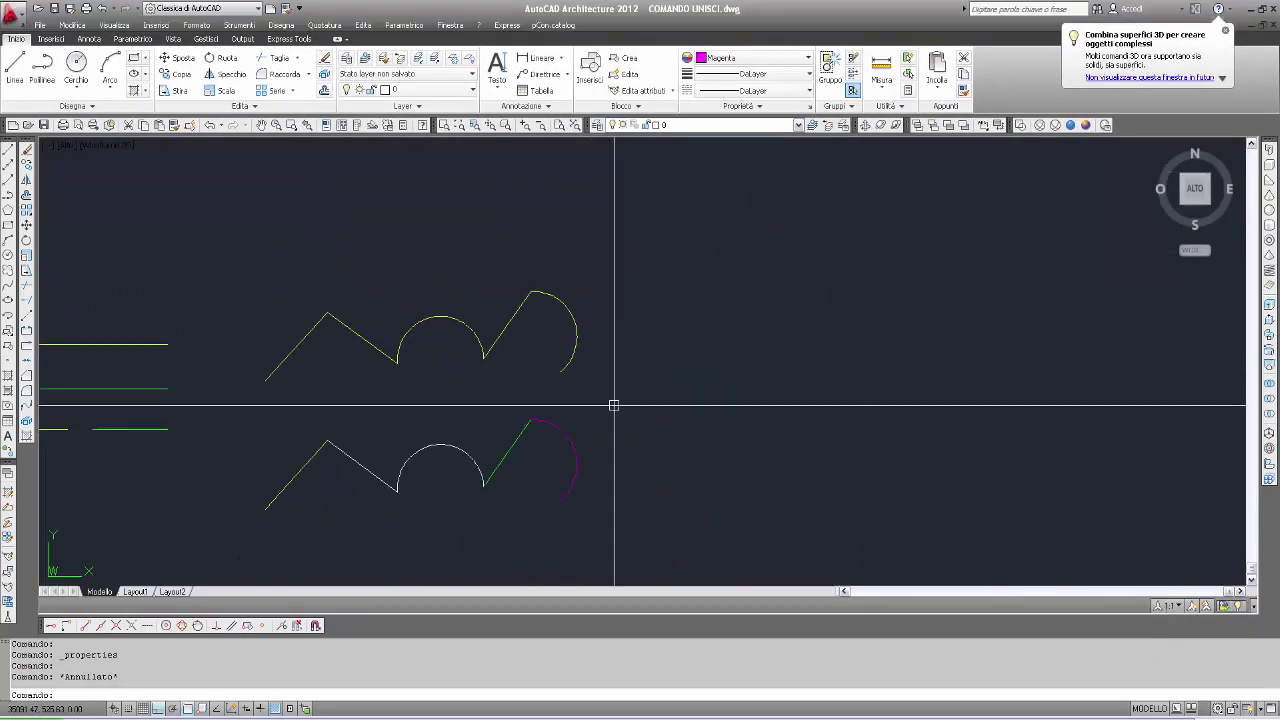
left_click(27, 164)
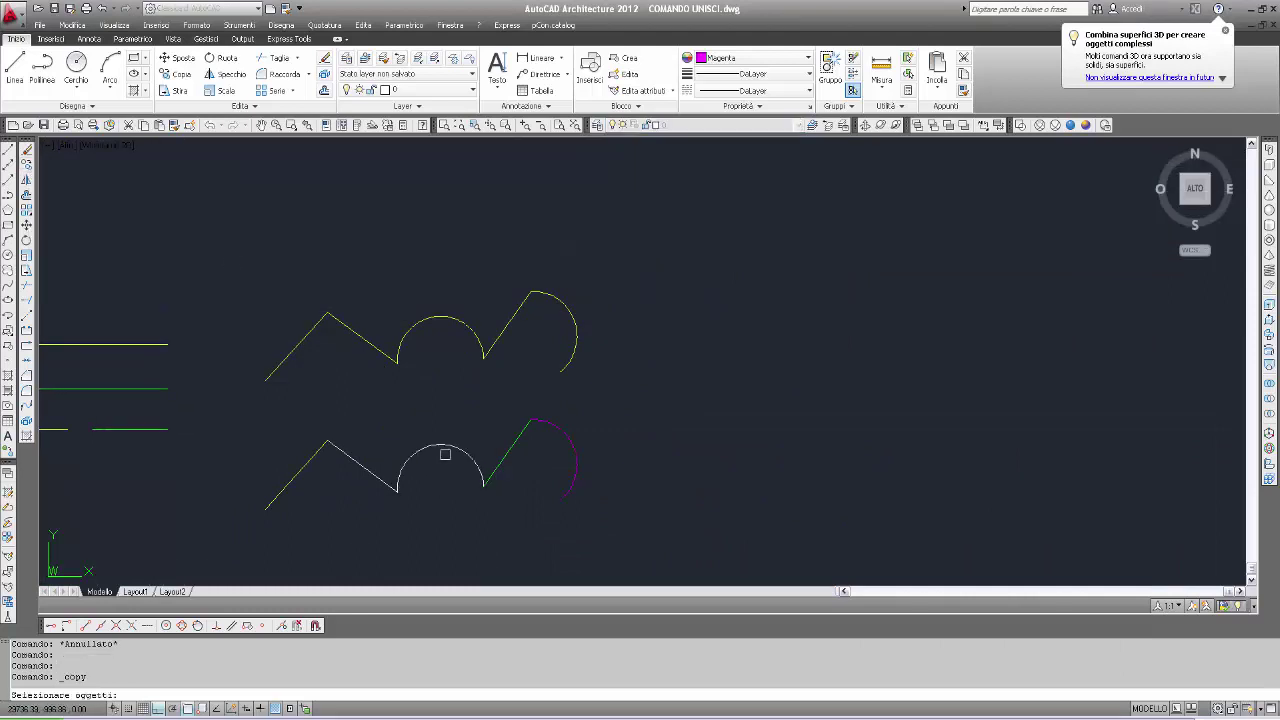
left_click(463, 450)
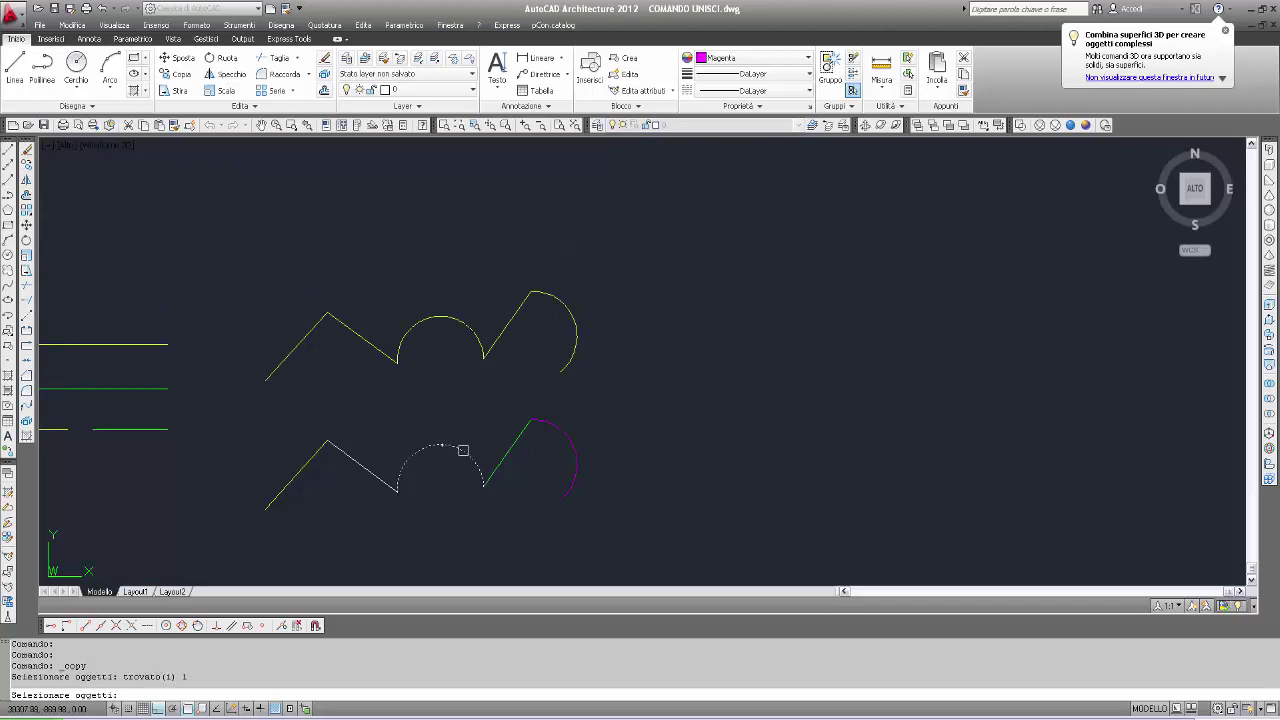
left_click(519, 438)
left_click(560, 442)
left_click(370, 469)
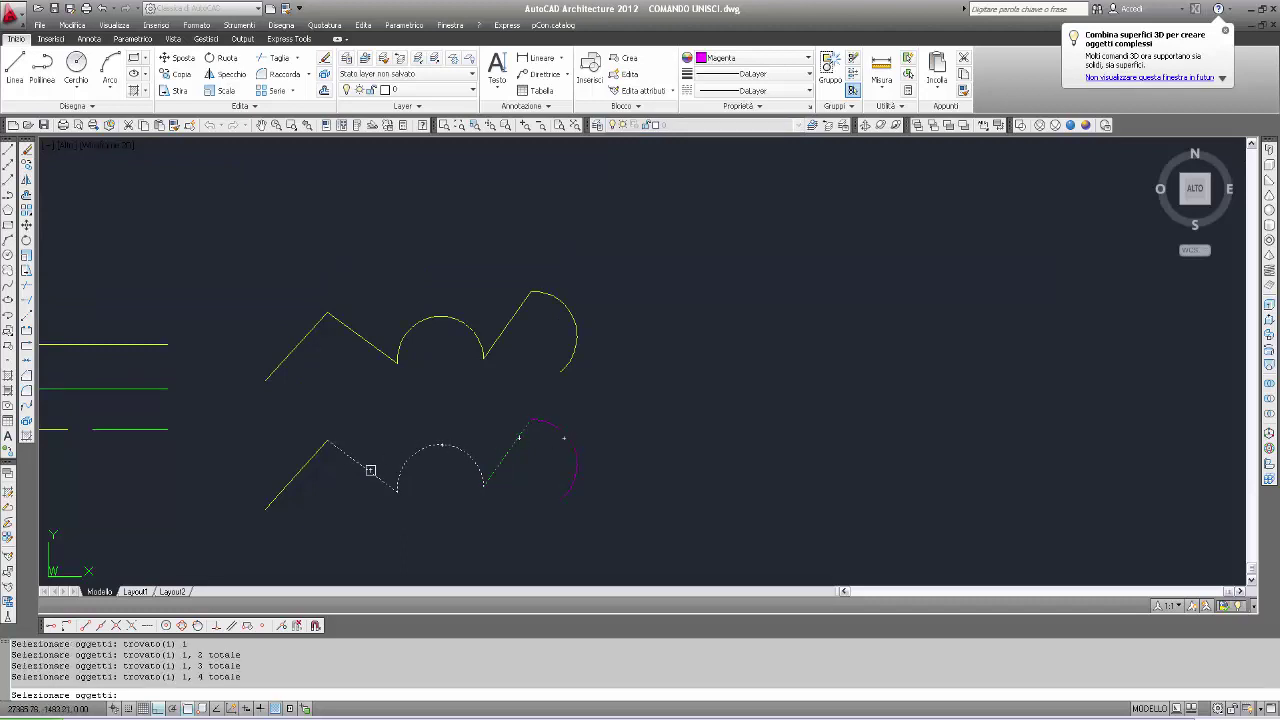
left_click(312, 465)
key("Return")
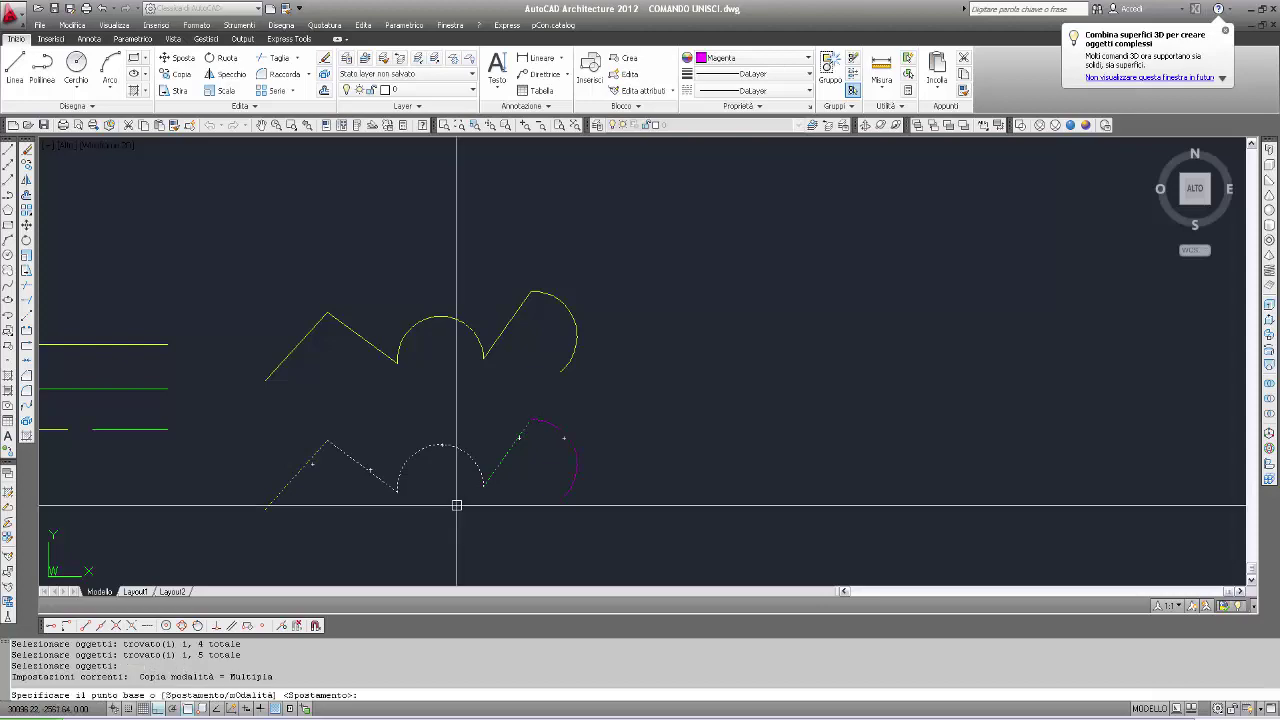
left_click(489, 414)
middle_click_drag(481, 255, 491, 327)
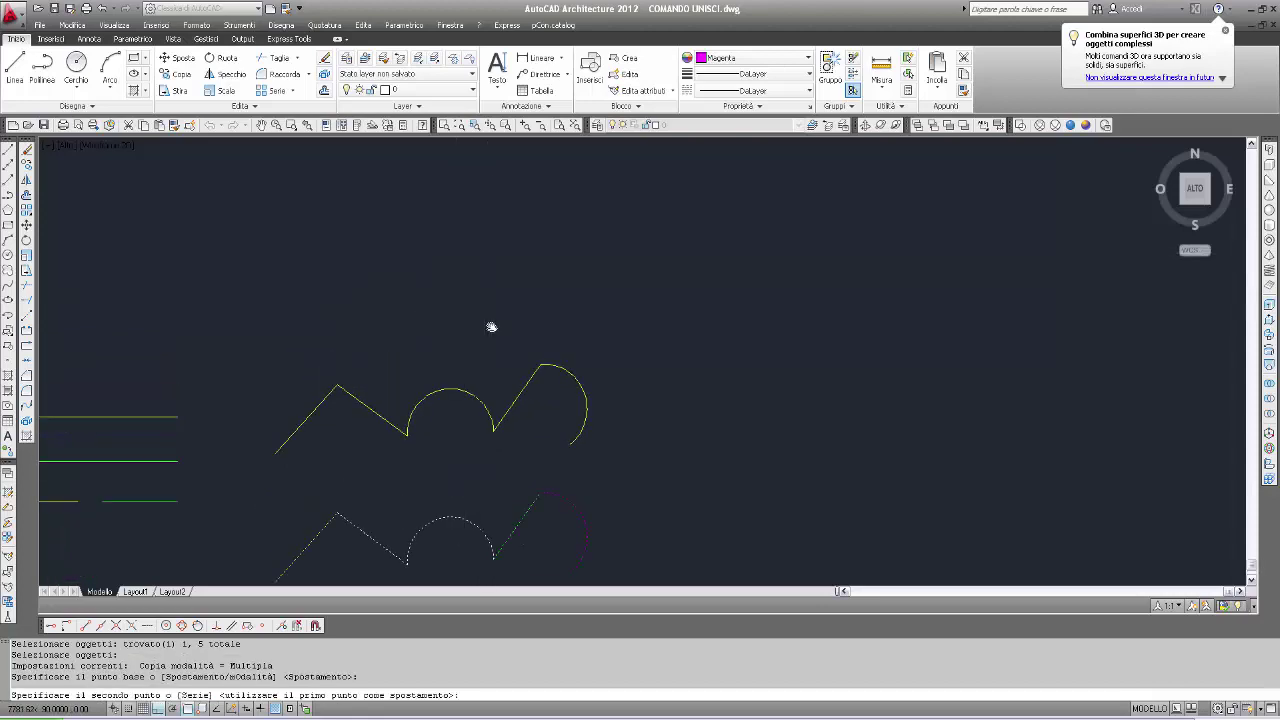
left_click(493, 275)
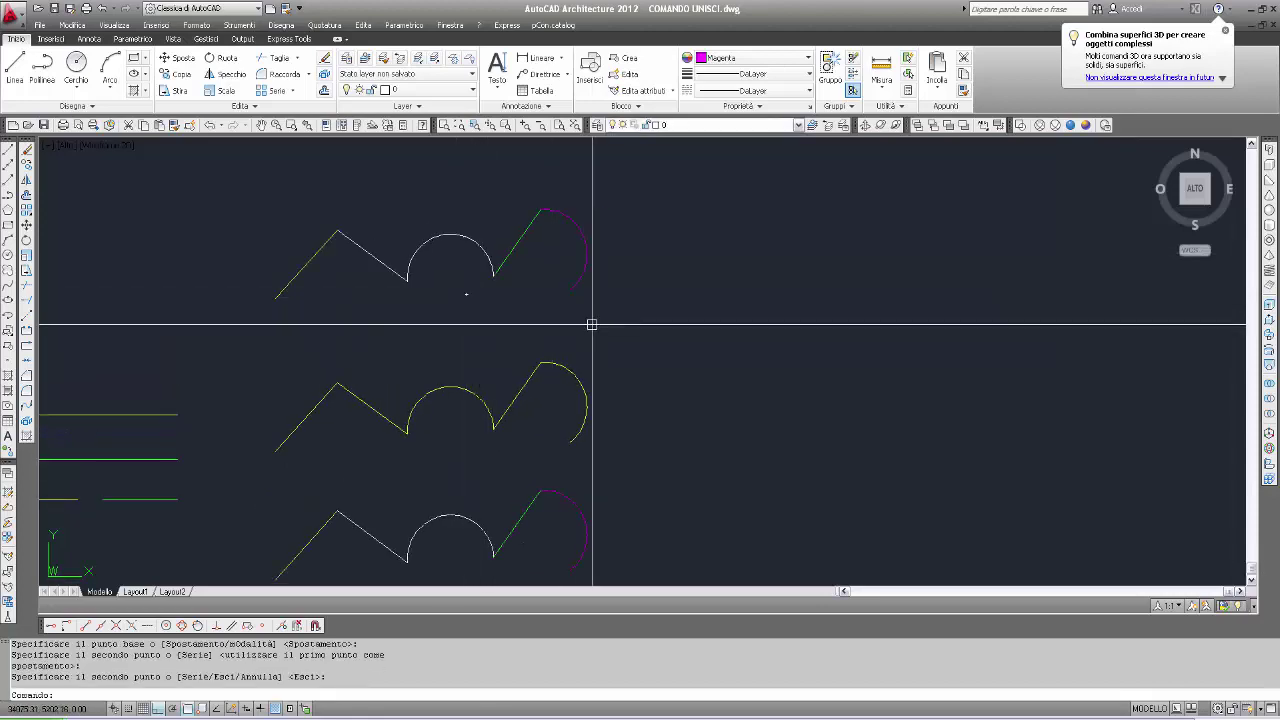
key("Escape")
Try to join (UNISCI) the top chain's yellow polyline, both arcs and green line to its white line, using the white line as the source object.
type("unisci")
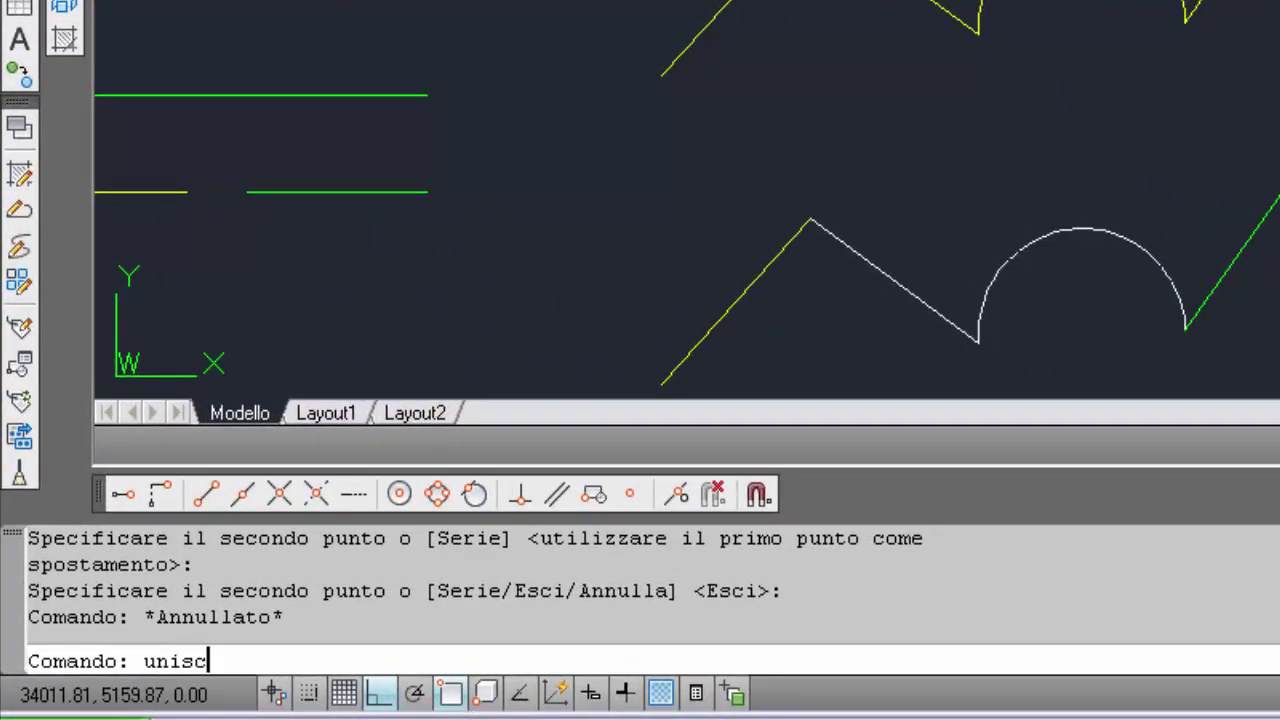
key("Return")
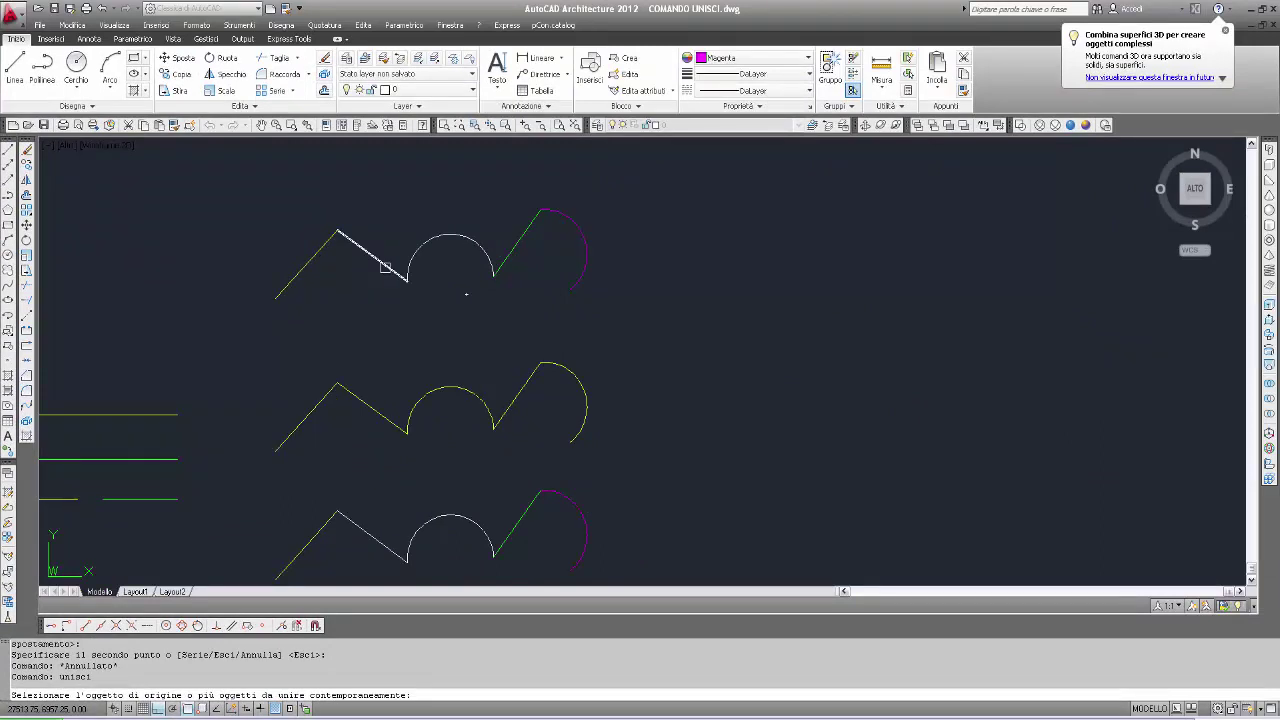
left_click(385, 267)
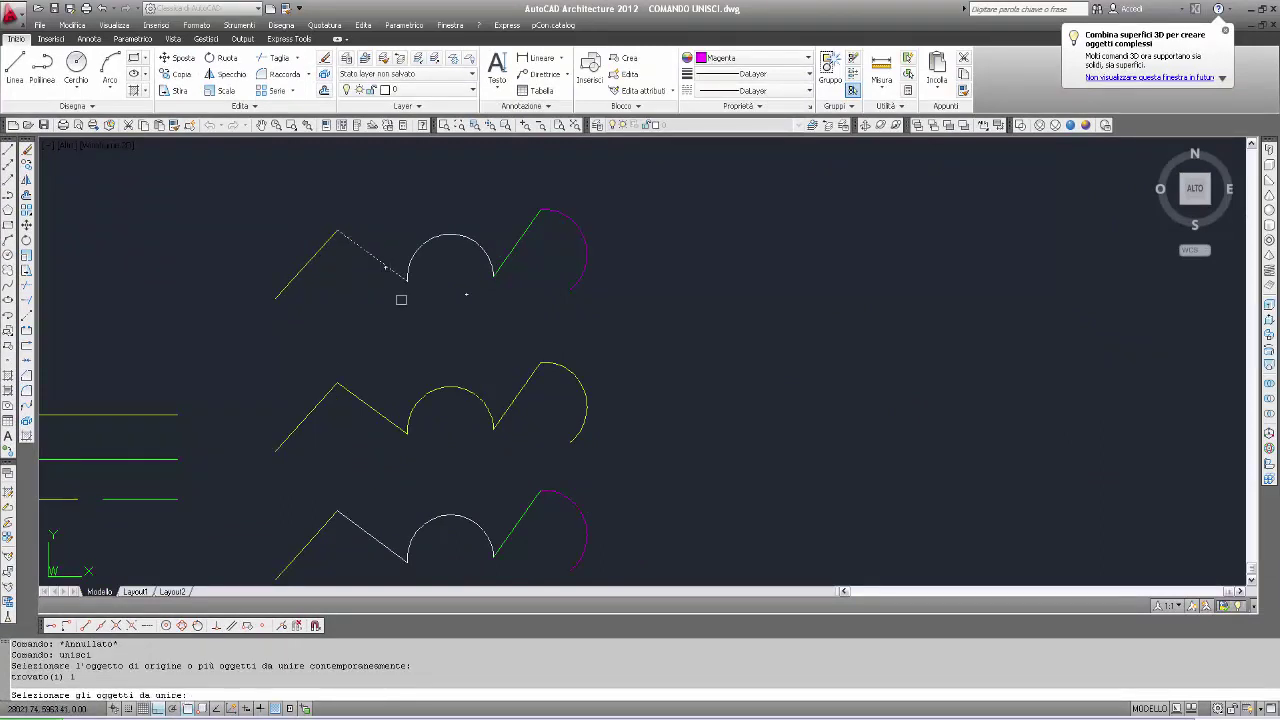
key("Return")
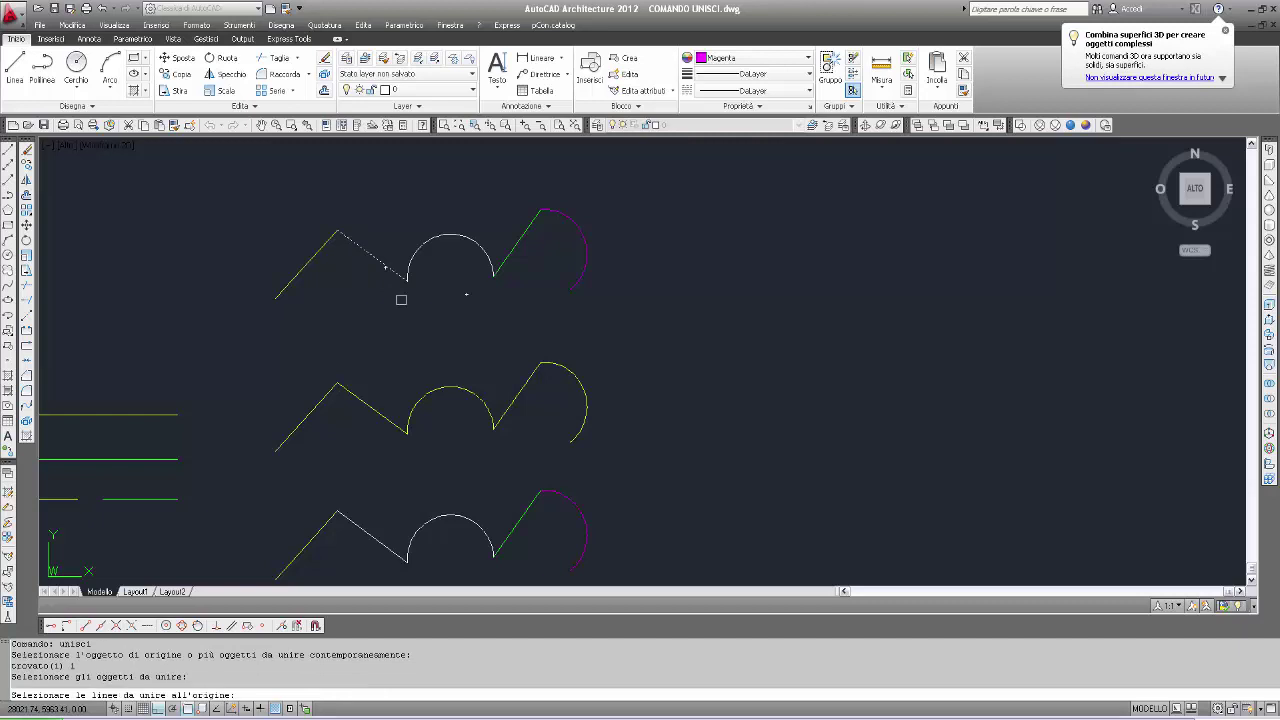
left_click(313, 256)
left_click(431, 248)
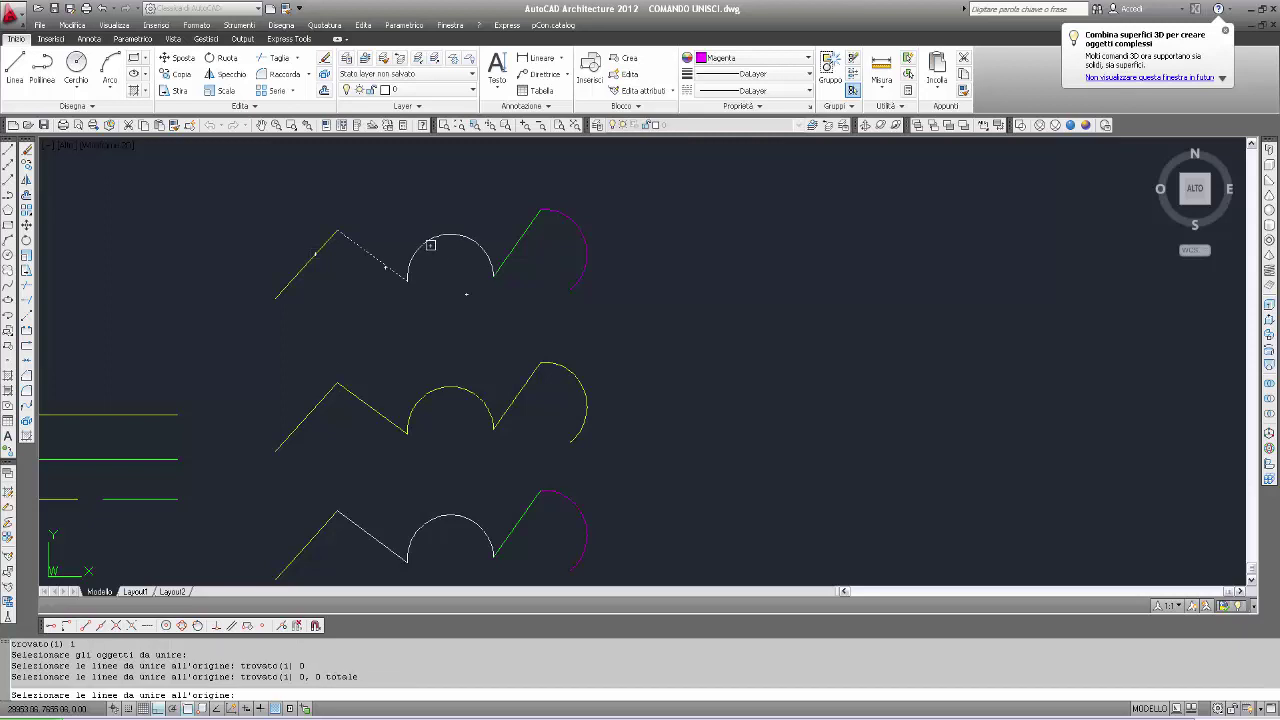
left_click(500, 256)
left_click(578, 222)
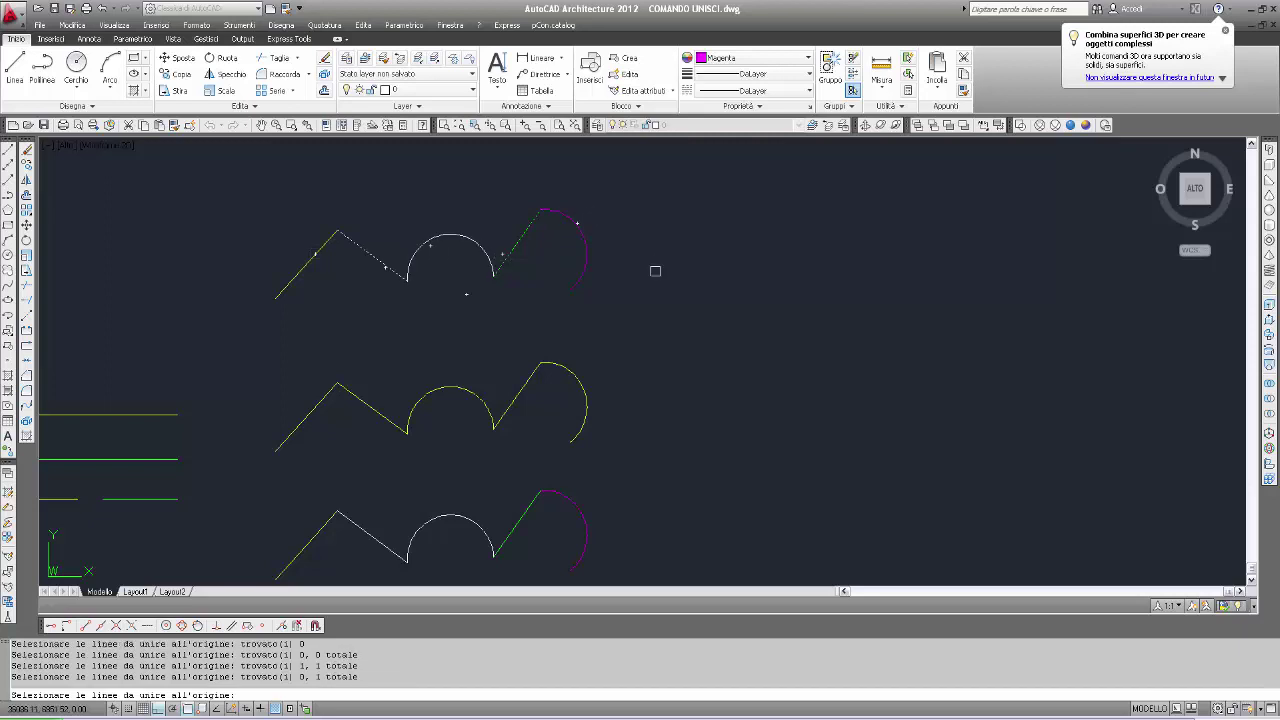
left_click(413, 254)
left_click(321, 244)
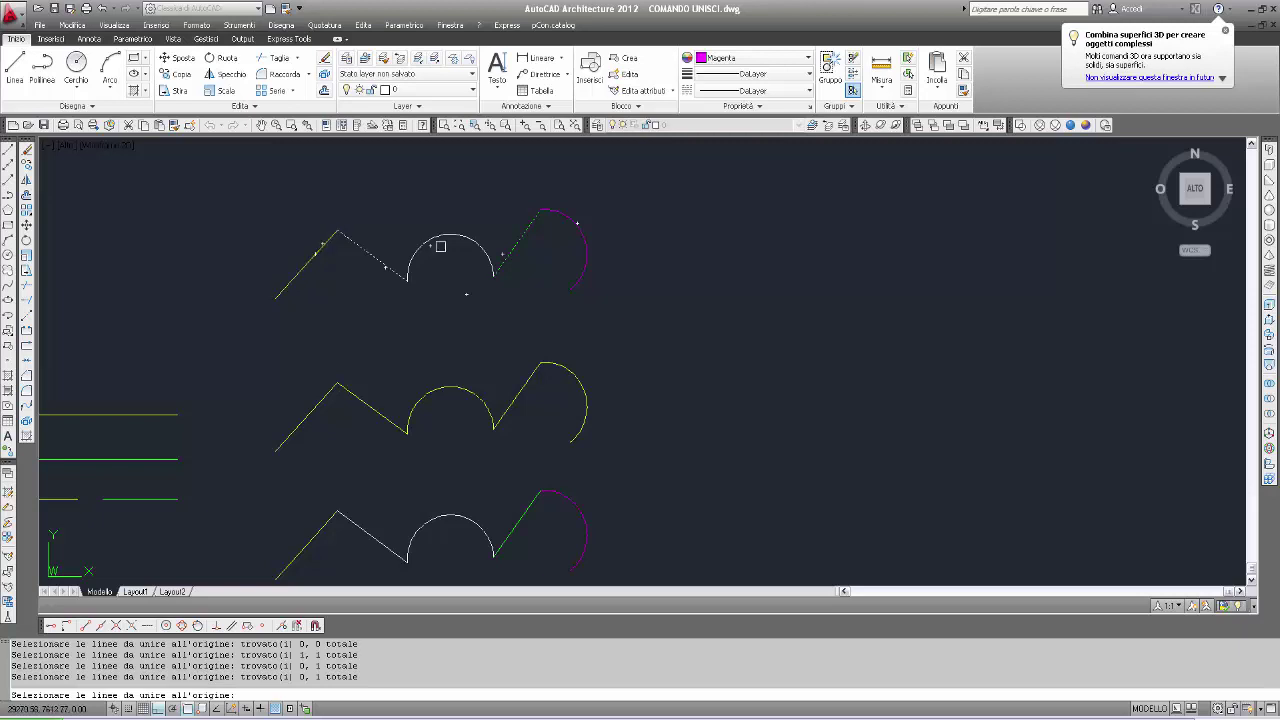
left_click(500, 257)
left_click(583, 229)
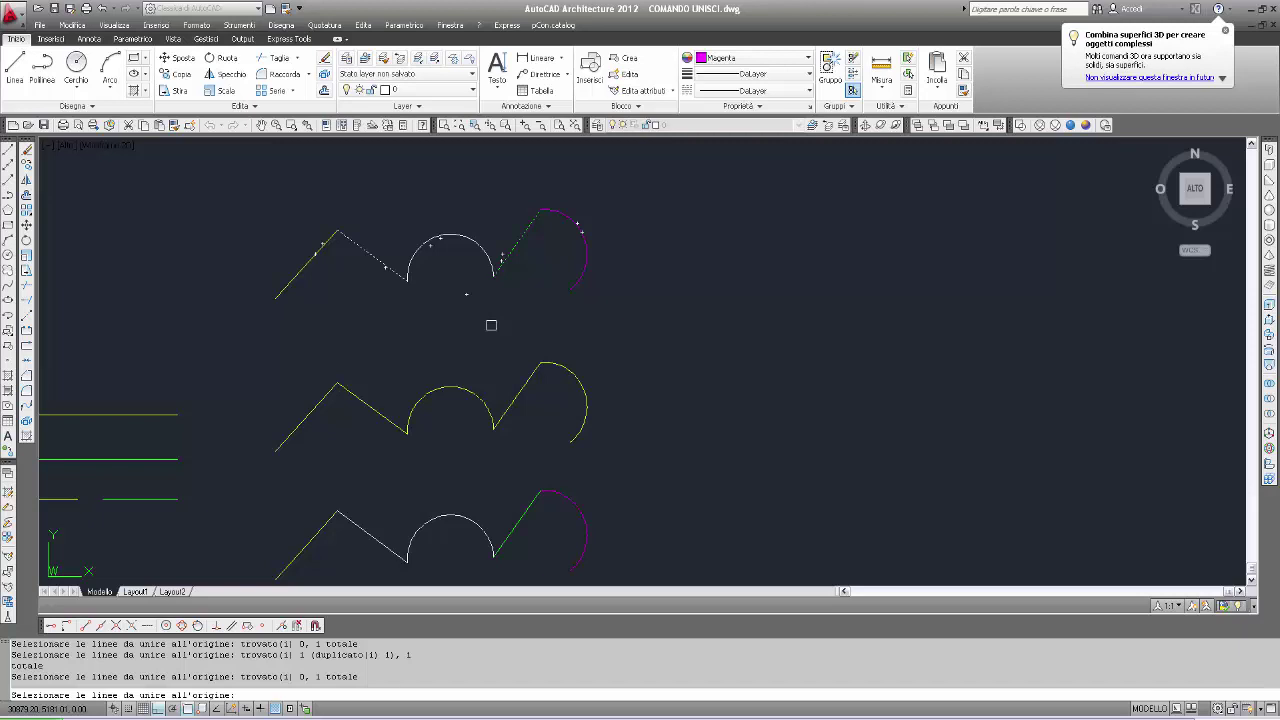
key("Return")
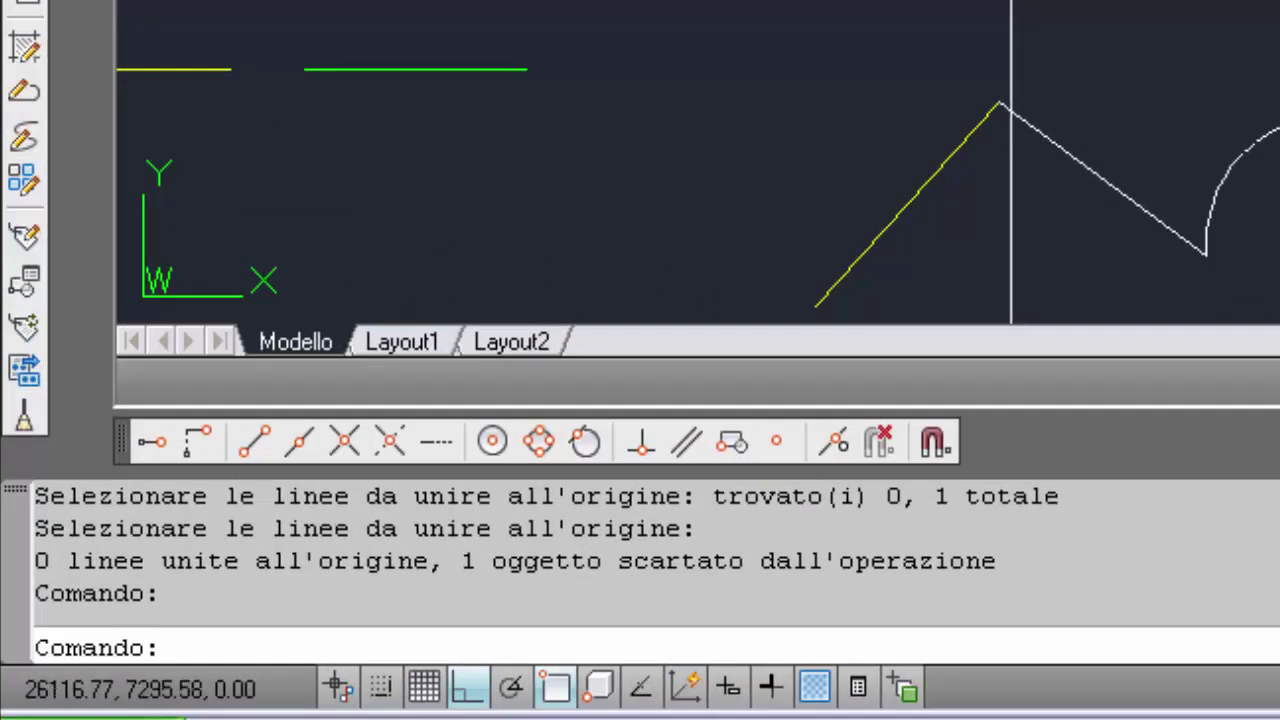
key("Escape")
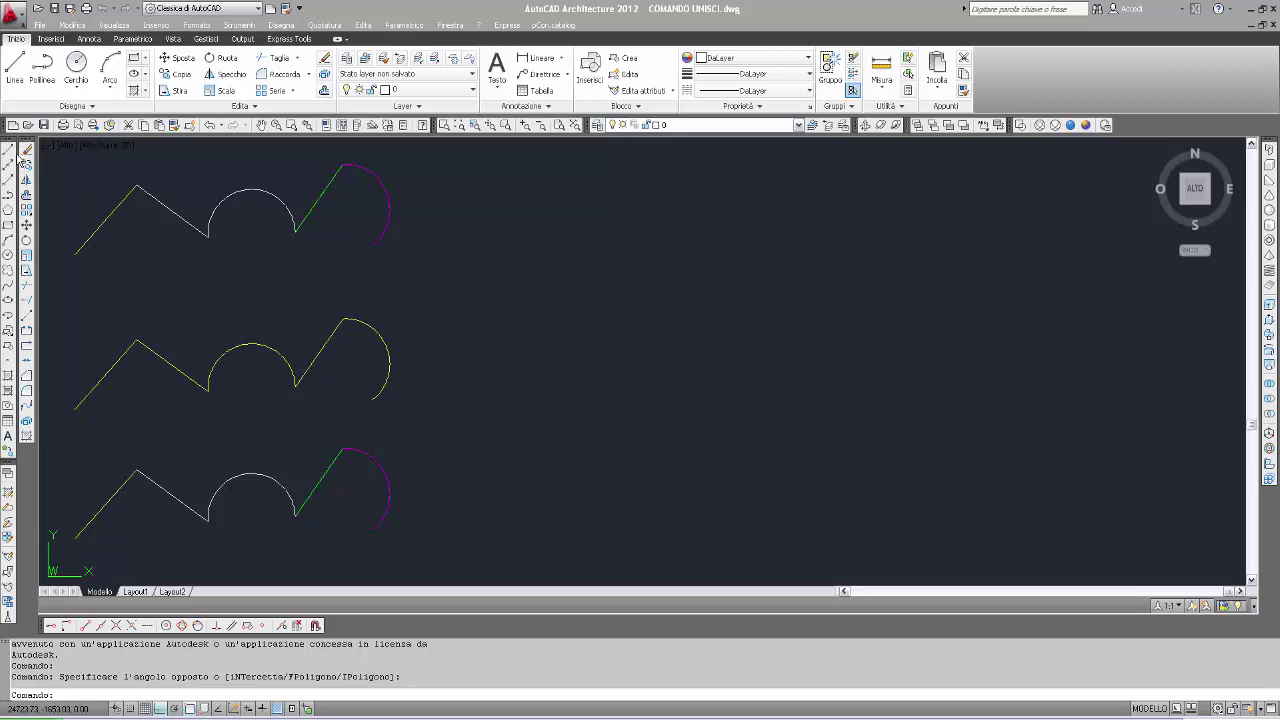
Draw a single line rising to the right with Ortho off, in the empty area to the right of the three chains.
left_click(535, 493)
left_click(588, 456)
mouse_move(648, 472)
middle_mouse_down()
mouse_move(249, 457)
mouse_move(366, 466)
mouse_move(289, 466)
mouse_move(303, 466)
mouse_move(294, 477)
middle_mouse_up()
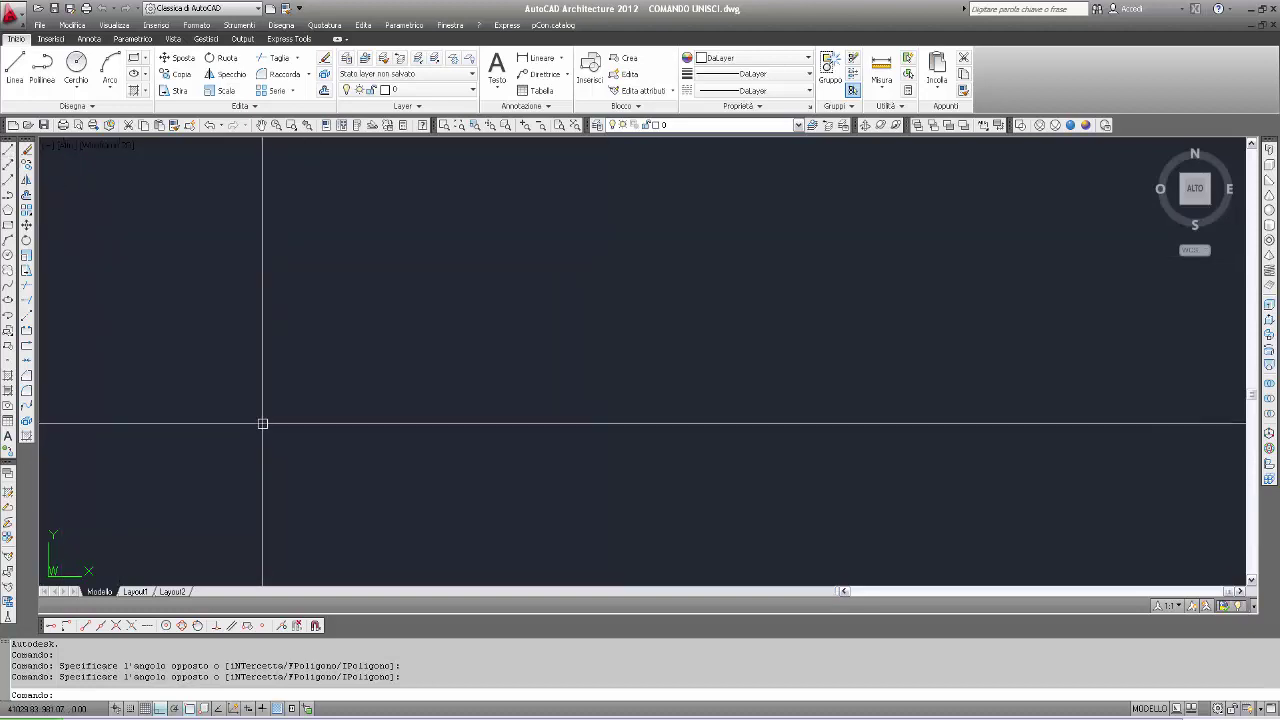
middle_click_drag(274, 420, 136, 379)
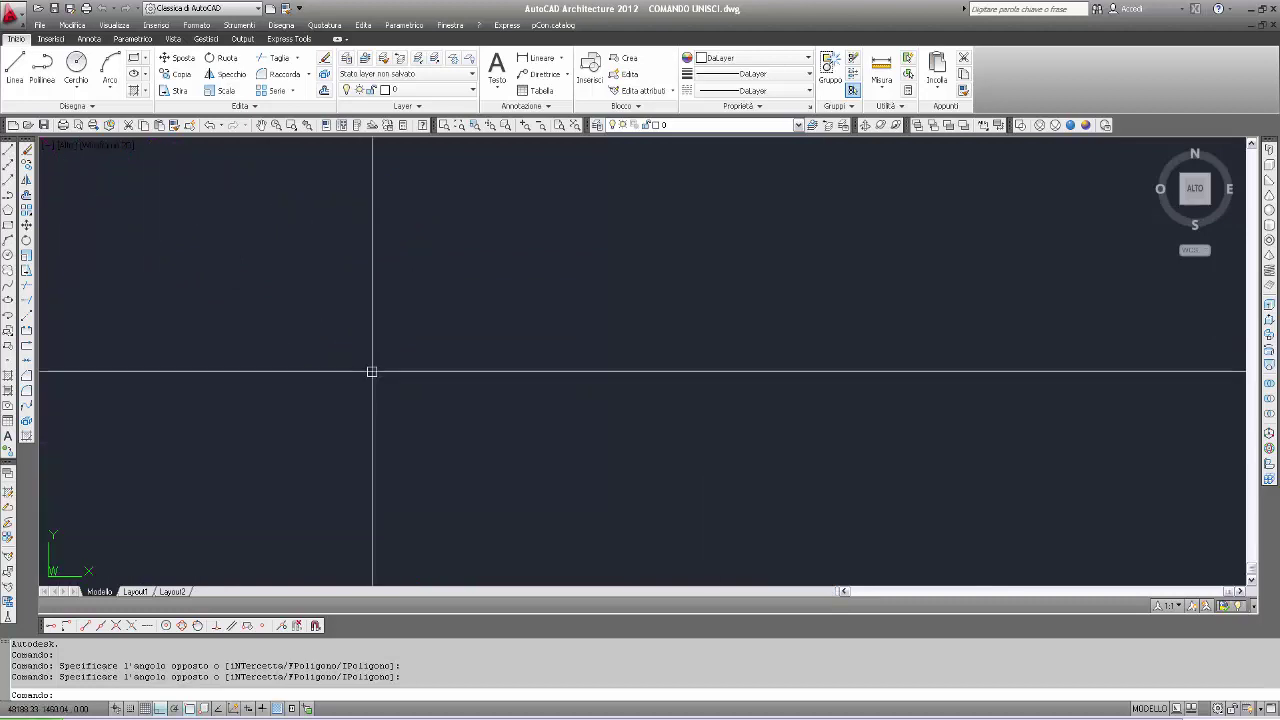
middle_click_drag(371, 371, 383, 420)
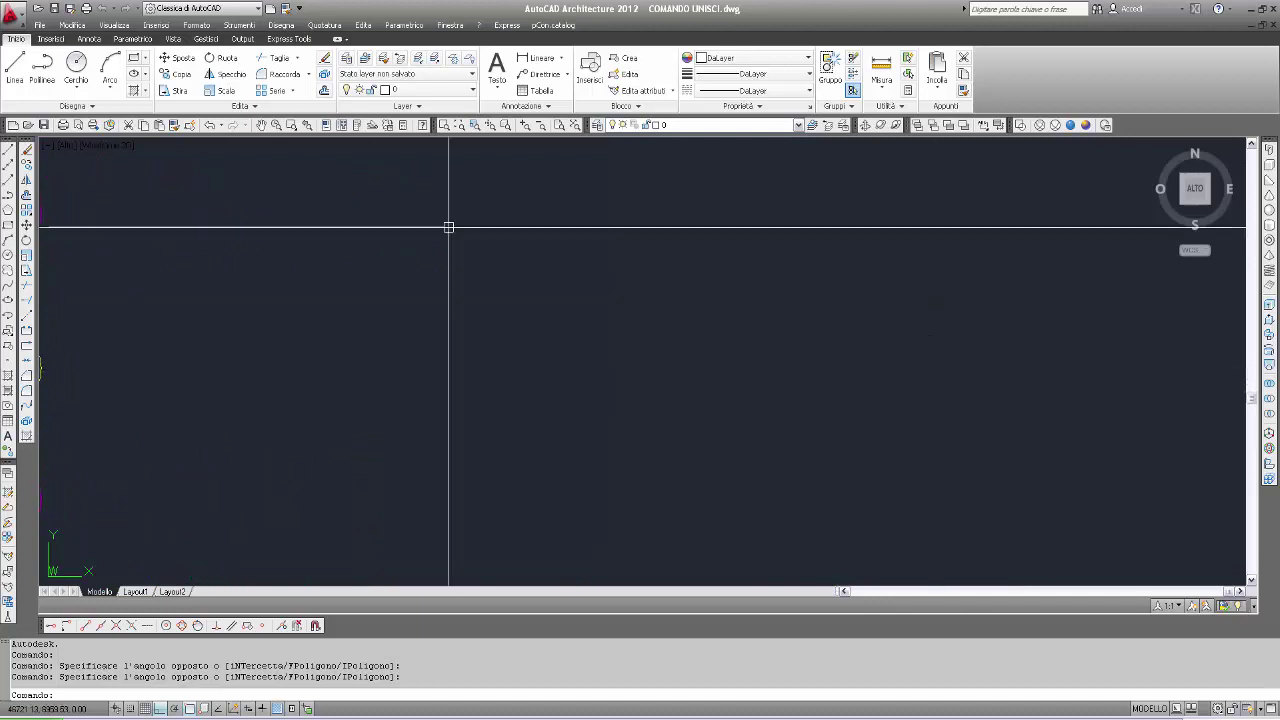
left_click(8, 150)
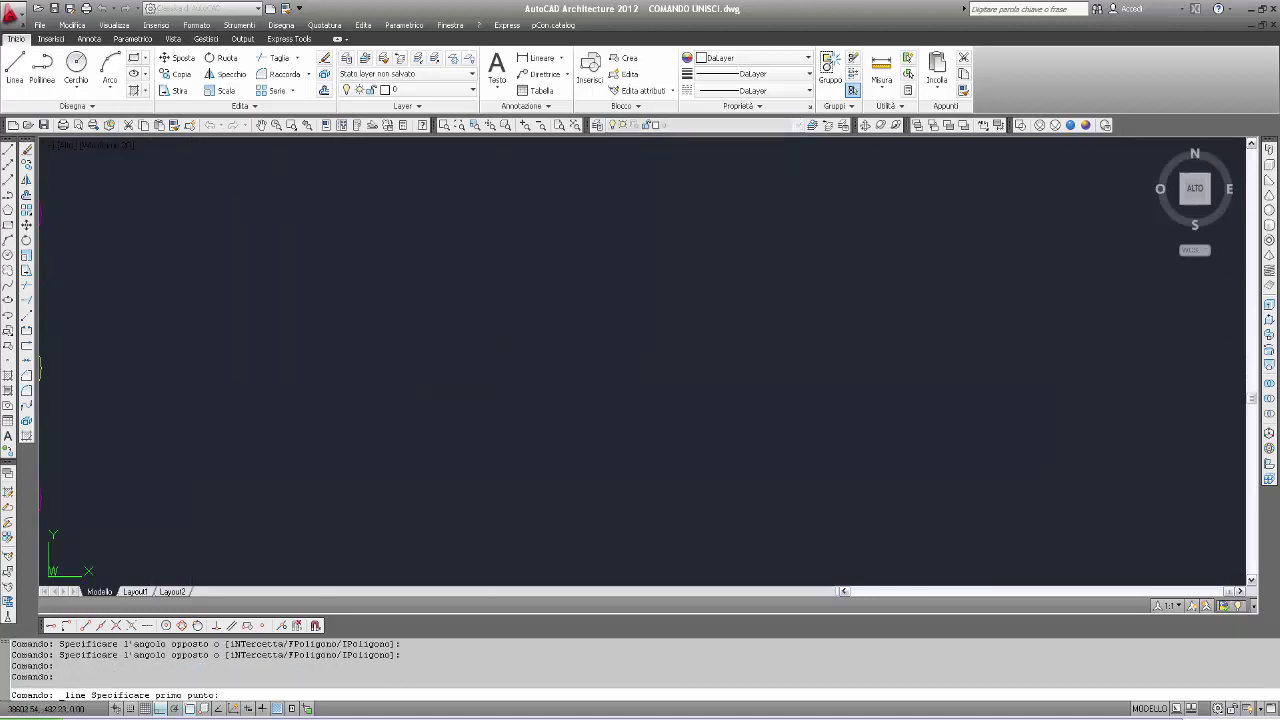
left_click(190, 470)
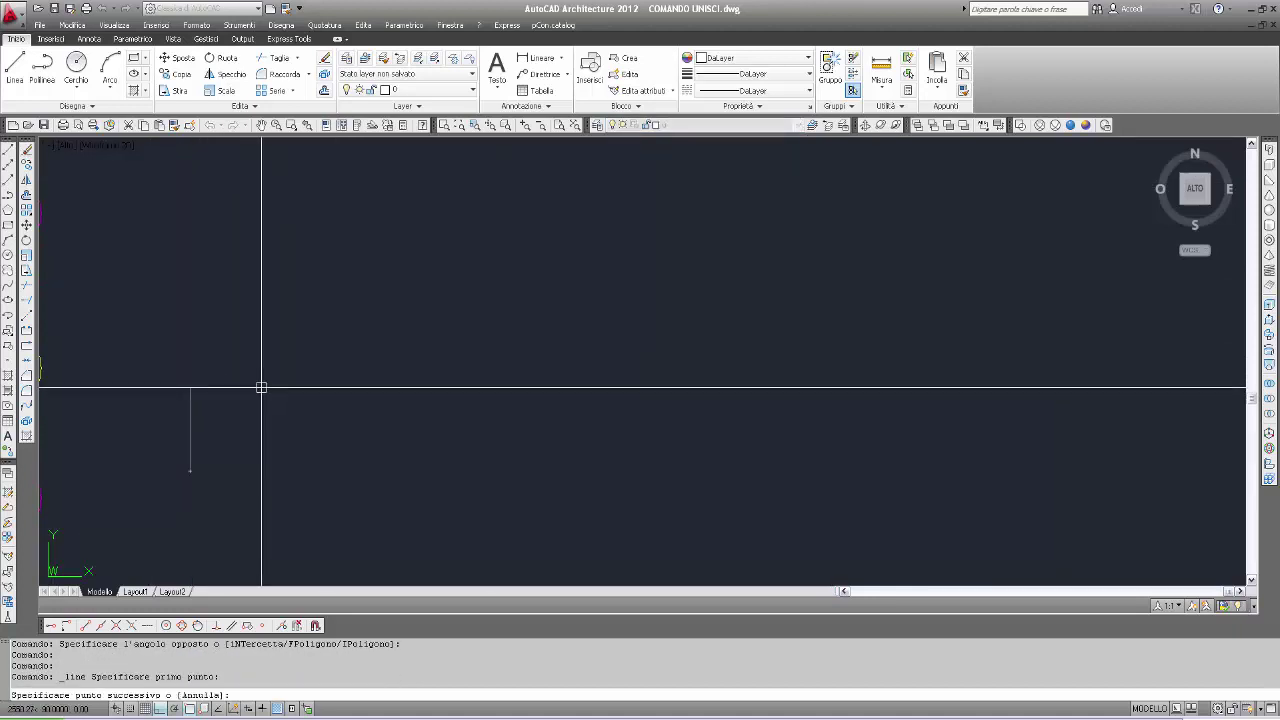
key("F8")
left_click(304, 343)
key("Return")
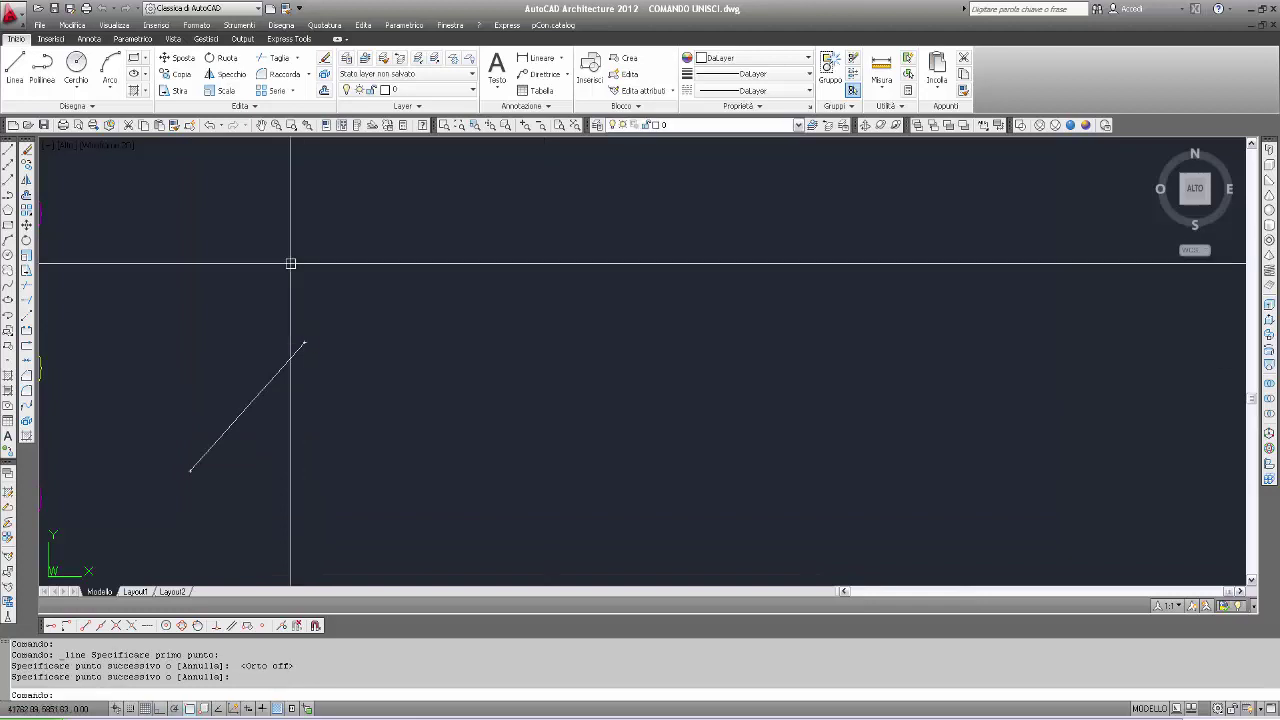
Draw a polyline from the line's upper endpoint with one descending segment, one rising segment and a final arc segment curving down to the right.
left_click(7, 188)
left_click(304, 343)
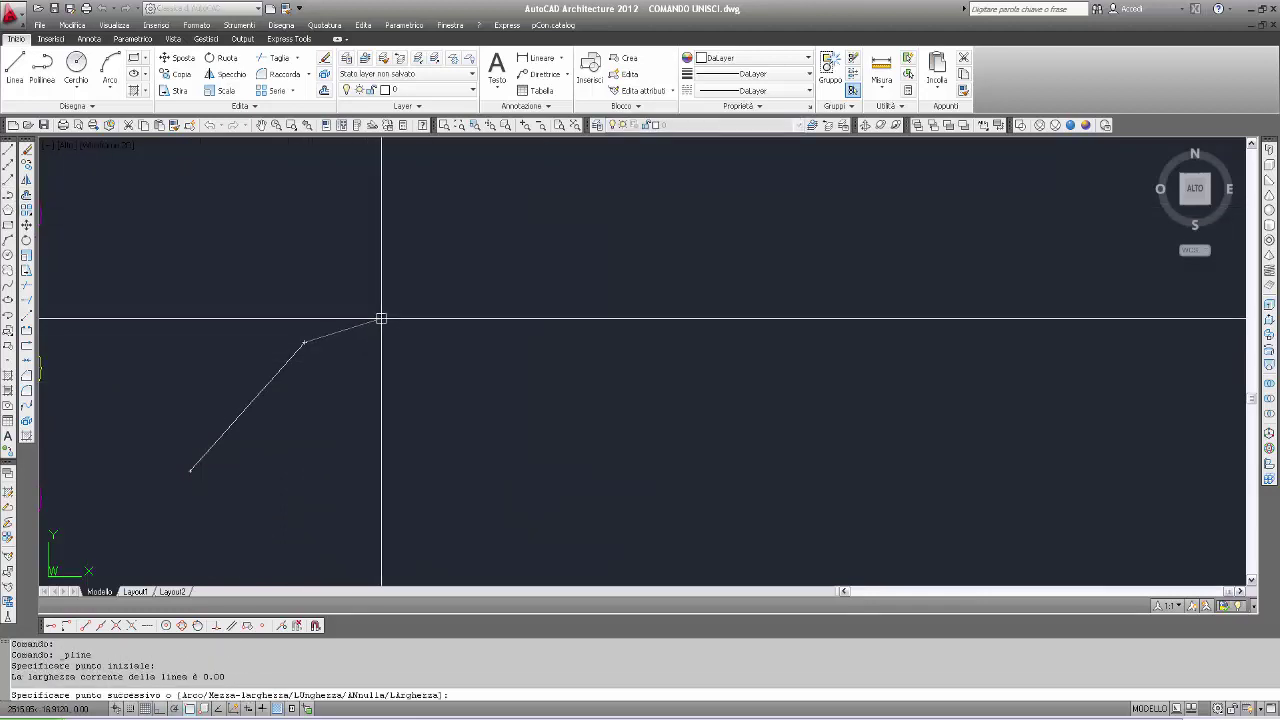
left_click(383, 449)
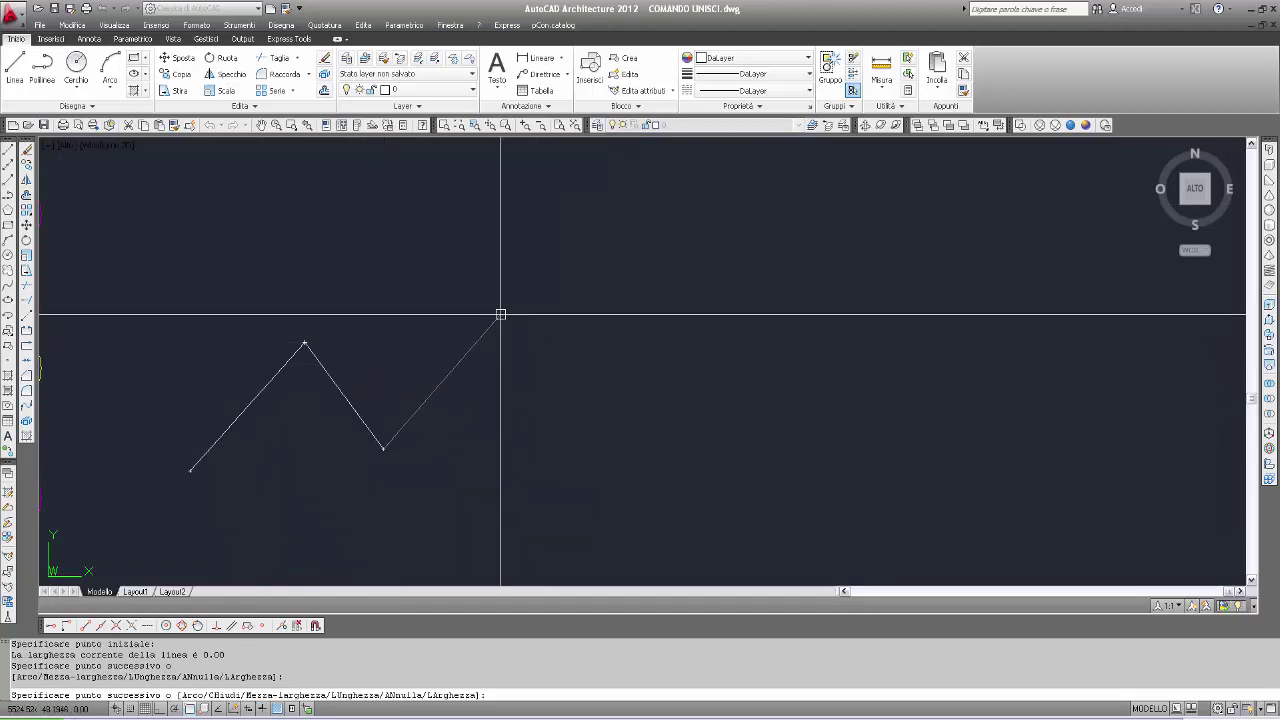
left_click(500, 313)
type("a")
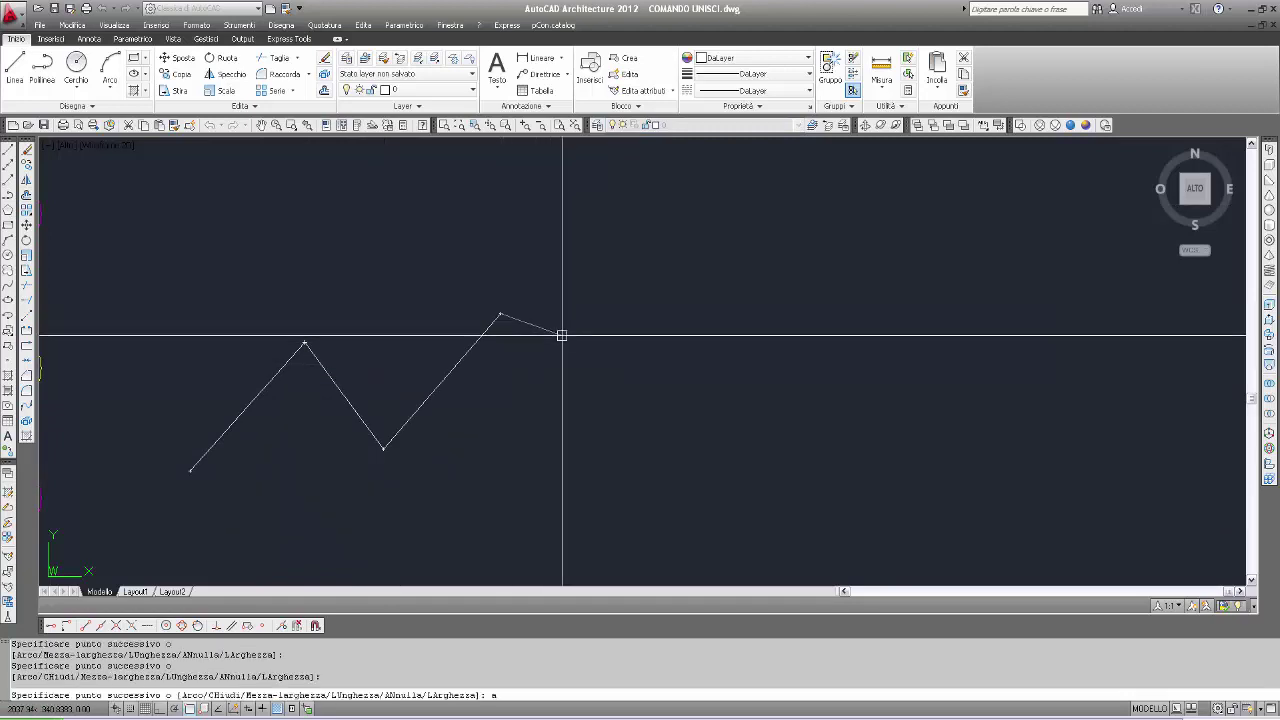
key("Return")
left_click(580, 406)
key("Return")
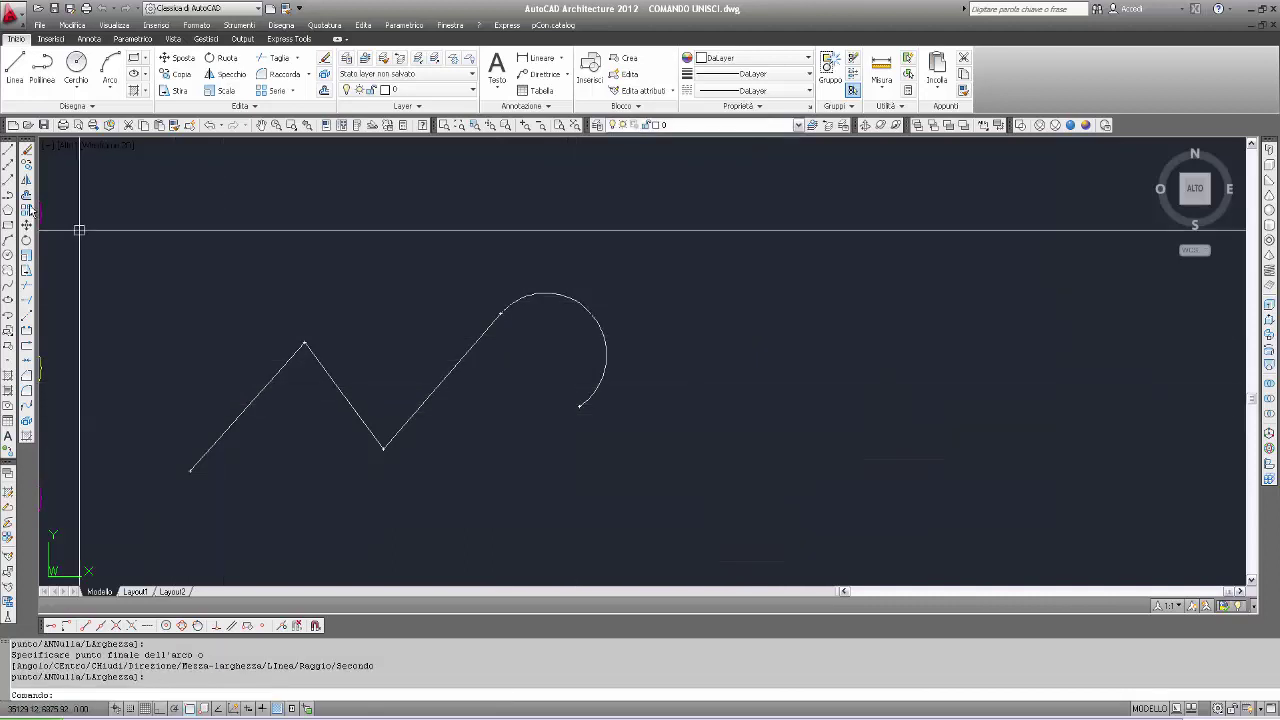
Draw a line about 4472 units long from the polyline arc's free end, sloping down to the right.
left_click(9, 153)
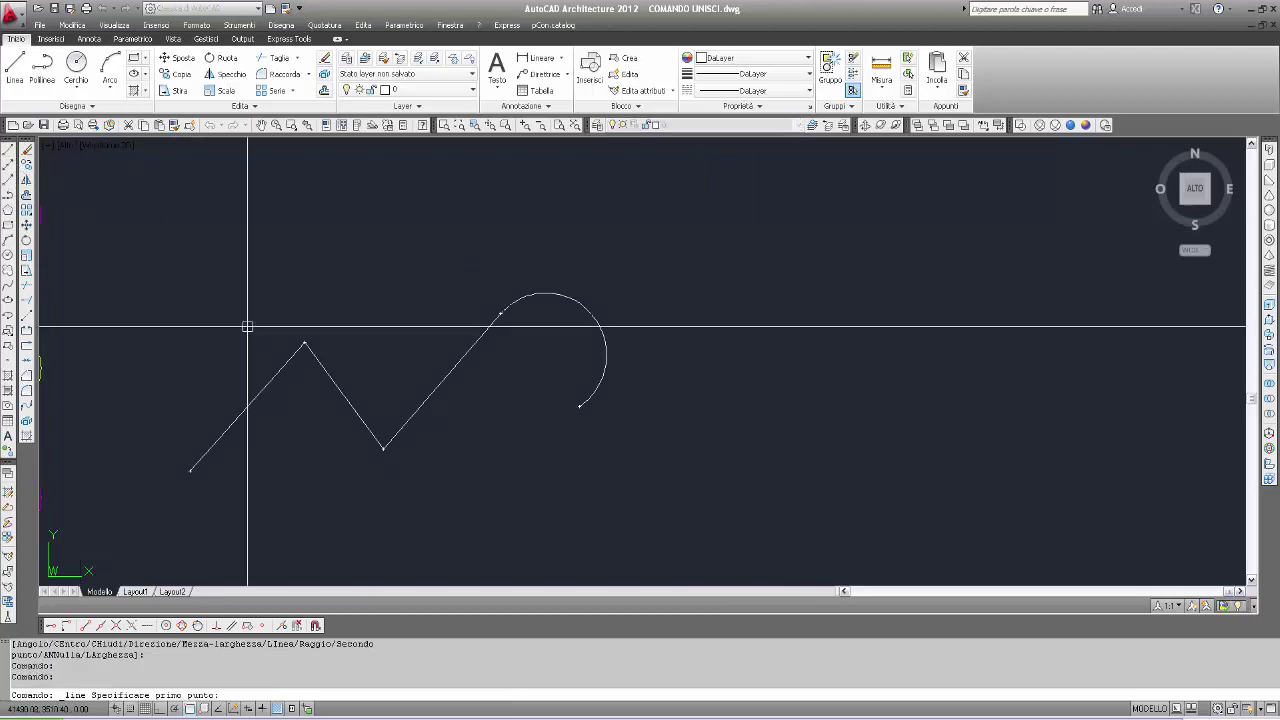
left_click(580, 406)
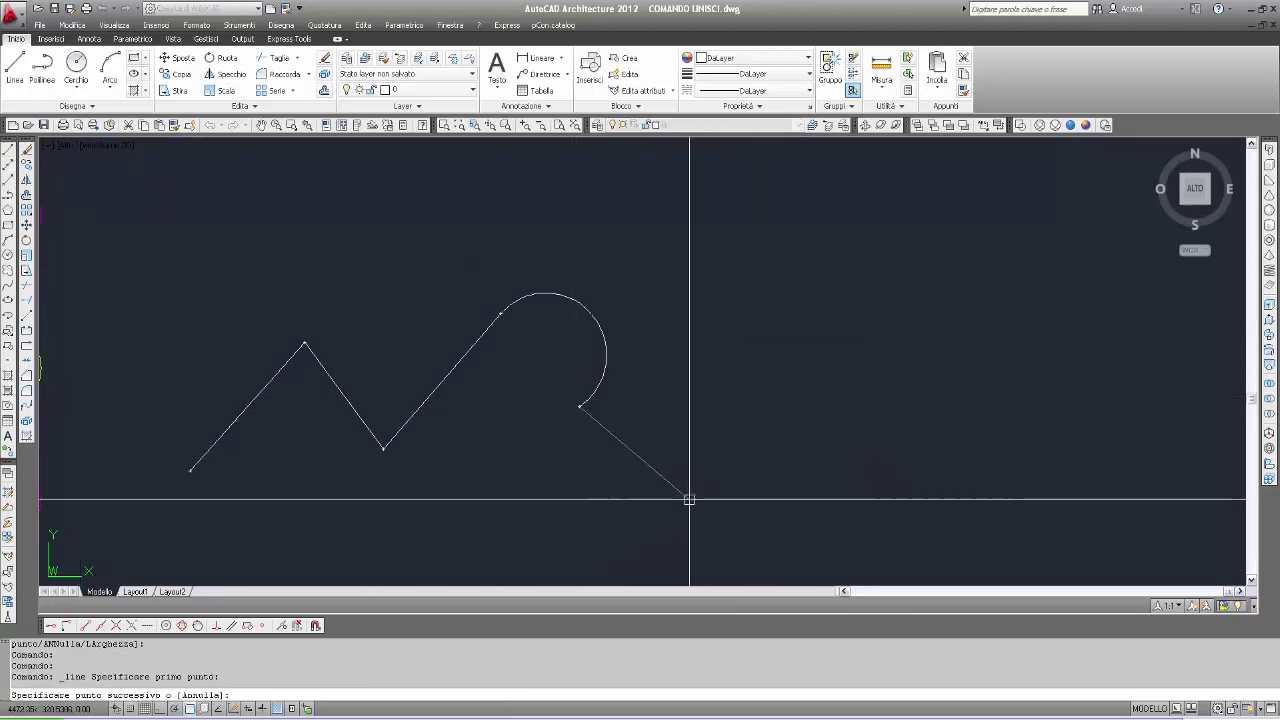
left_click(690, 499)
key("Return")
Draw a three-point arc bulging upwards from the last line's lower endpoint, and leave the Arc command.
left_click(9, 240)
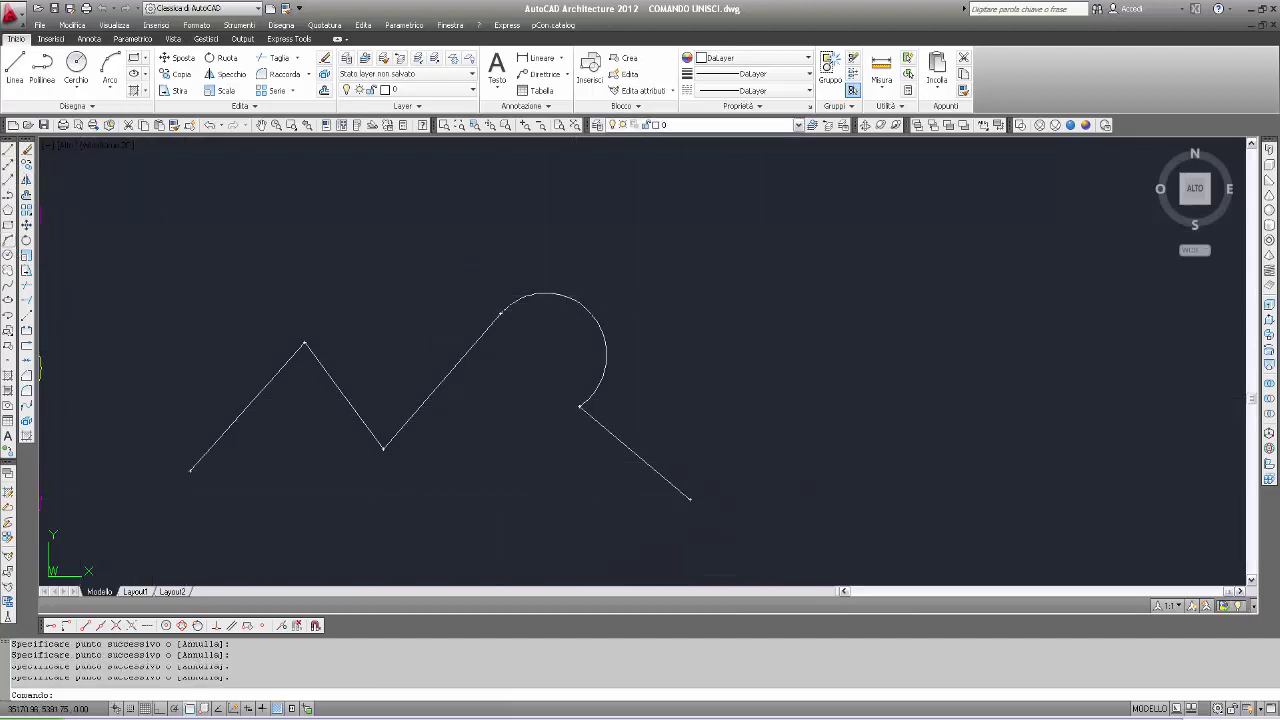
left_click(690, 499)
left_click(762, 428)
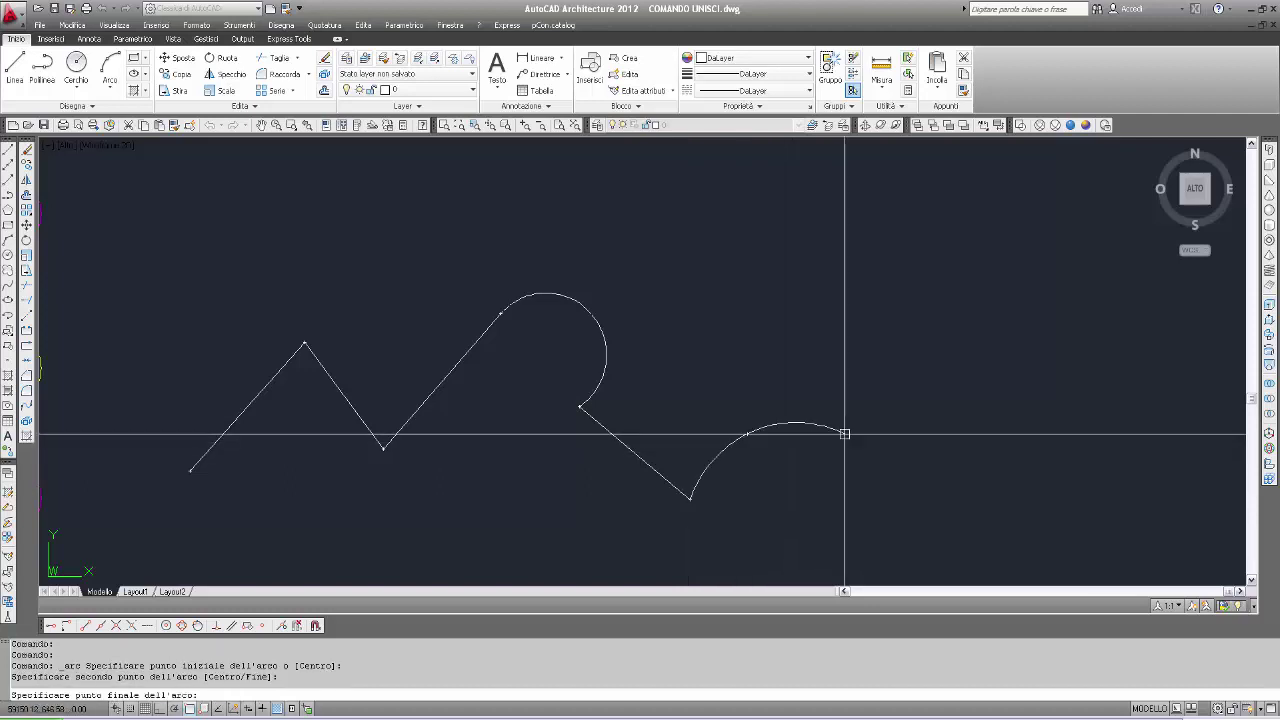
left_click(880, 490)
key("Return")
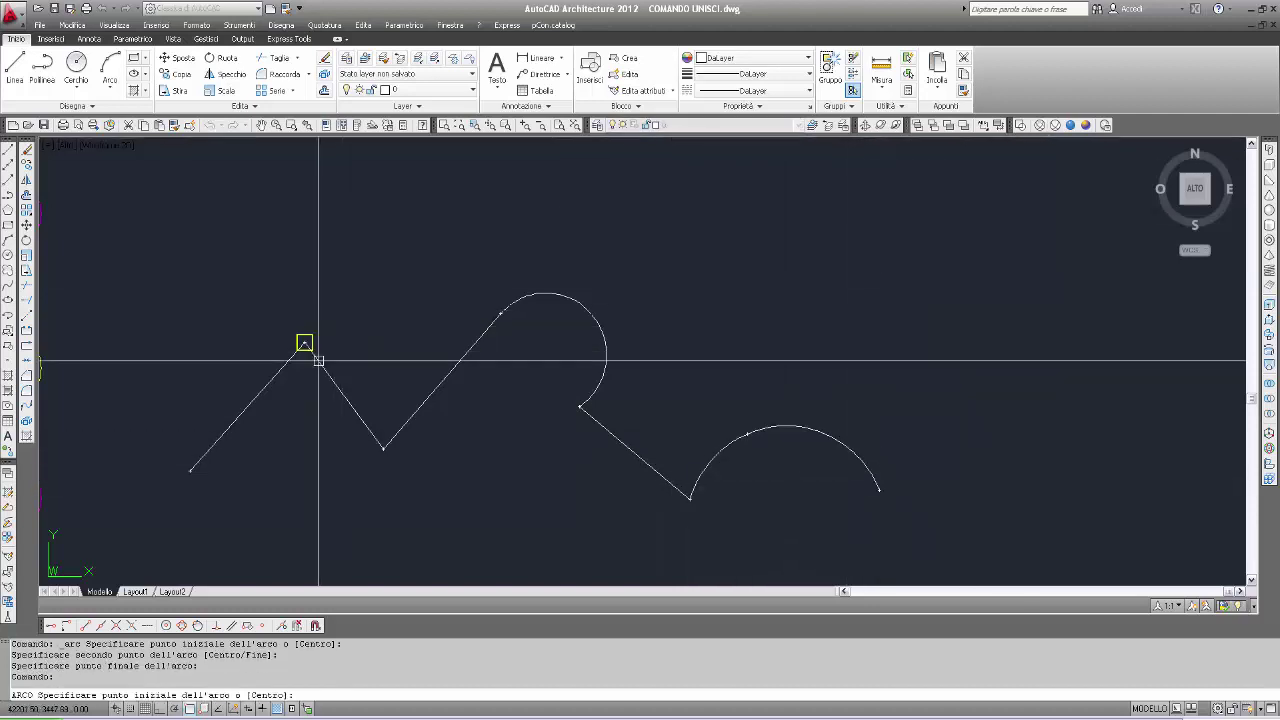
left_click(305, 343)
key("Escape")
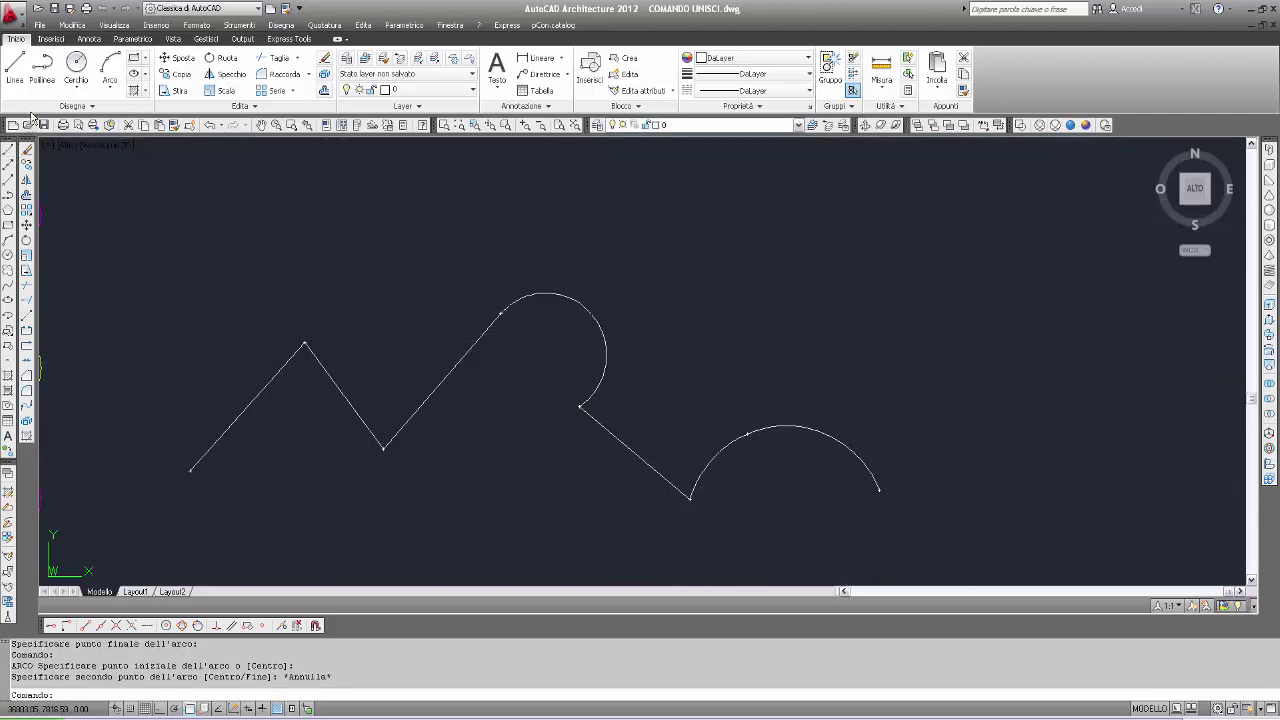
Set the colour of the chain's first rising line to yellow (Giallo) and clear the selection.
left_click(276, 373)
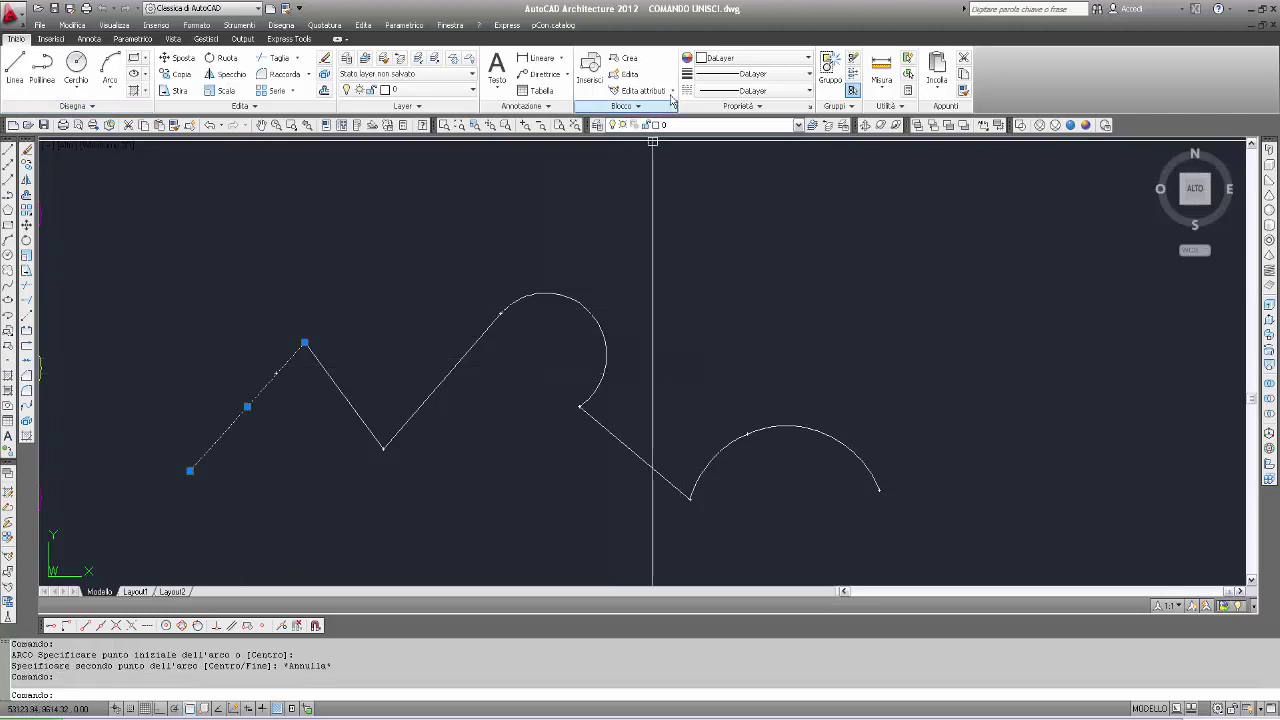
left_click(800, 125)
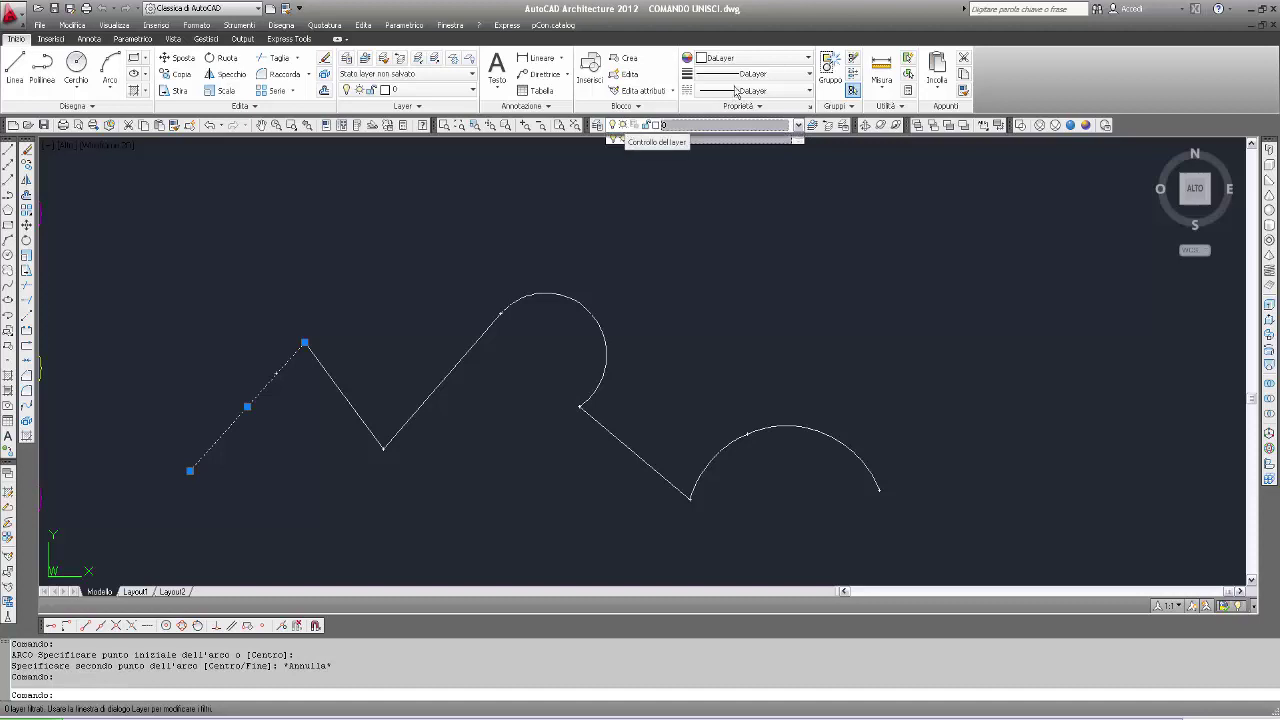
left_click(745, 58)
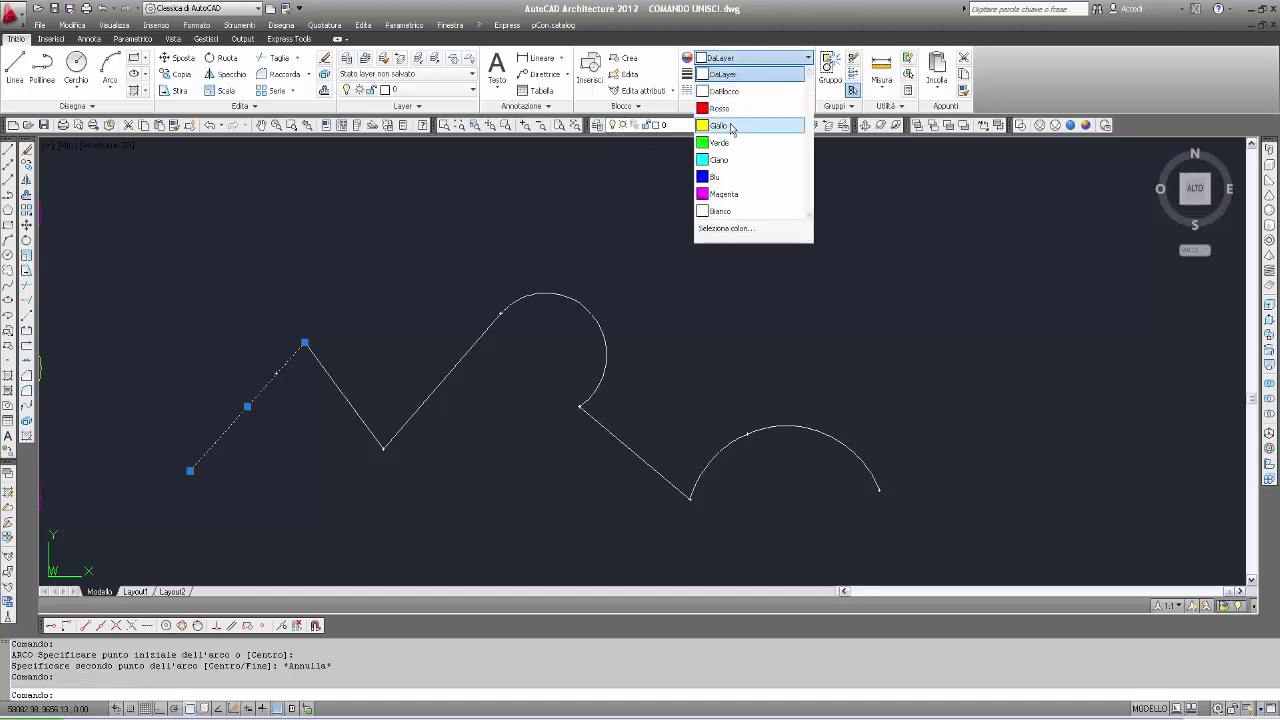
left_click(731, 124)
key("Escape")
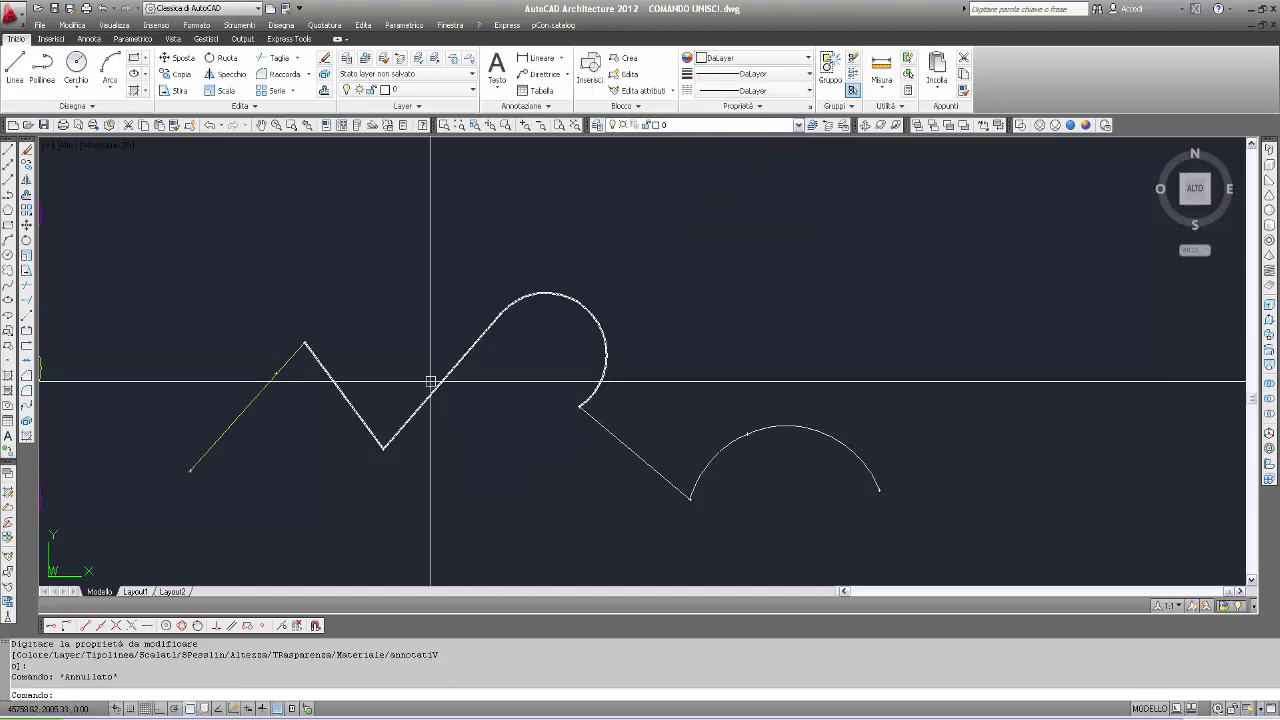
Set the colour of the polyline that follows the first line to green (Verde) and clear the selection.
left_click(397, 424)
left_click(745, 58)
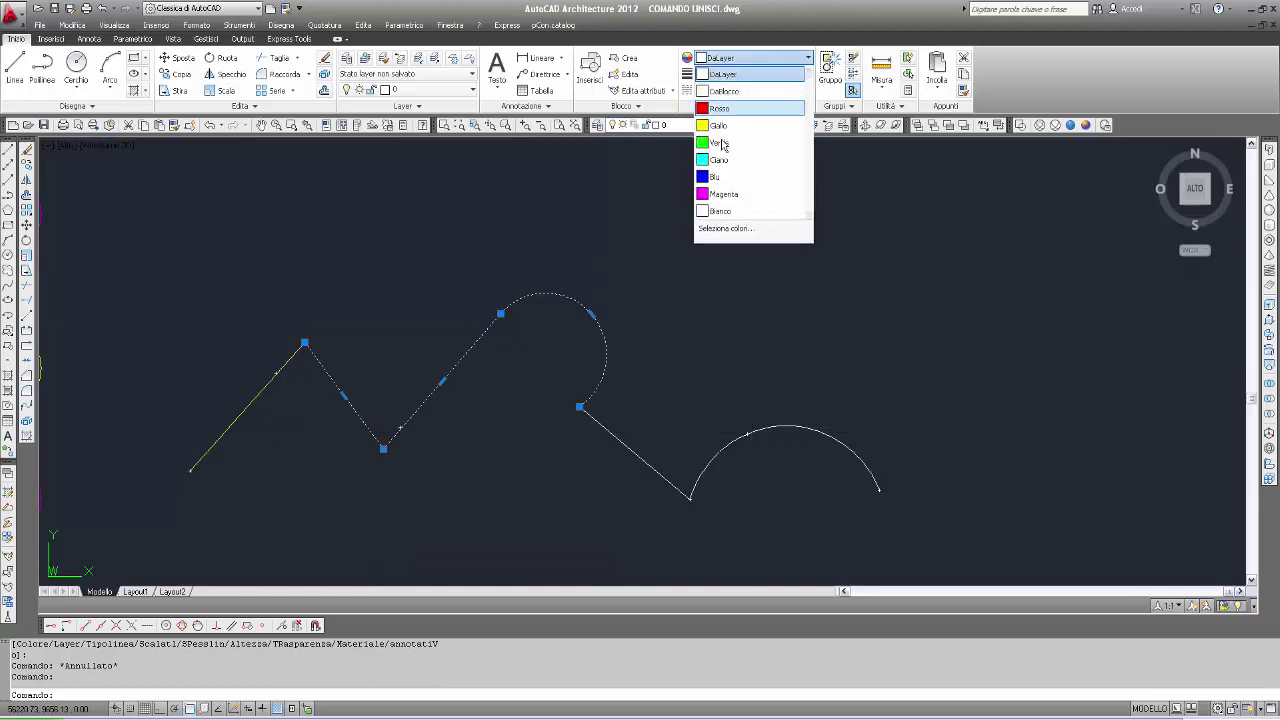
left_click(719, 111)
key("Escape")
Set the colour of the descending line after the polyline to cyan (Ciano) and clear the selection.
left_click(622, 441)
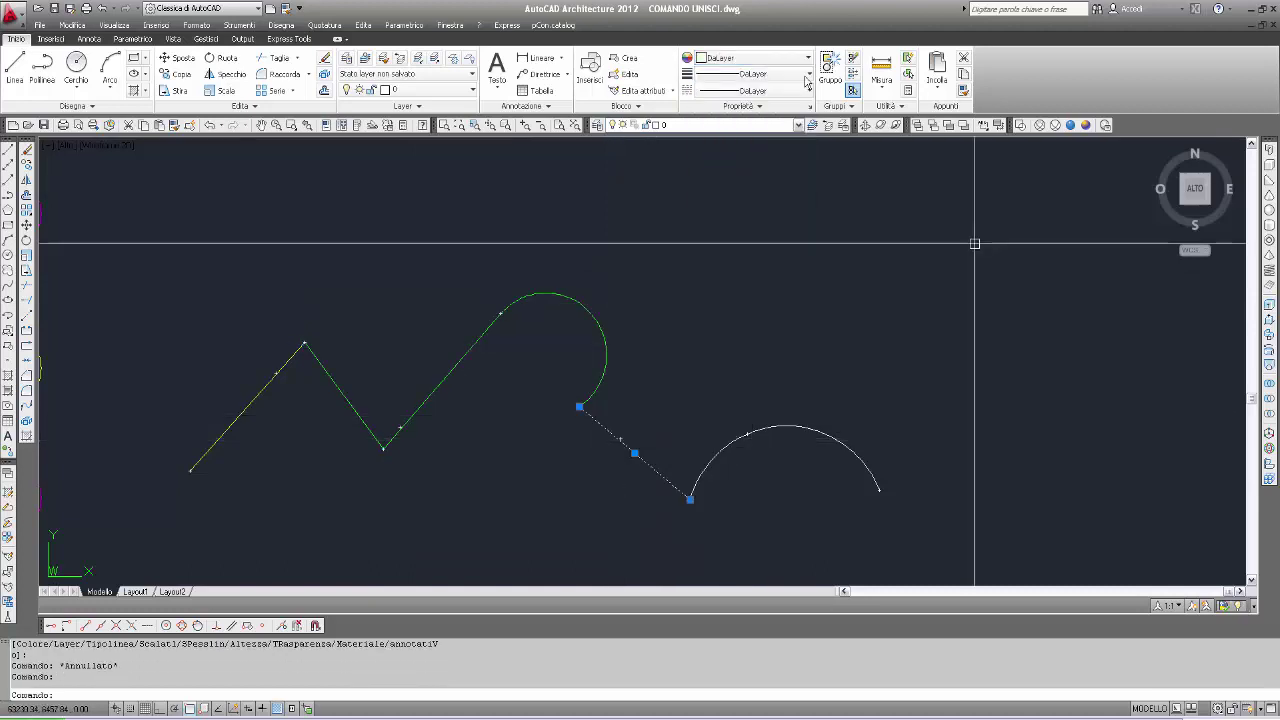
left_click(750, 58)
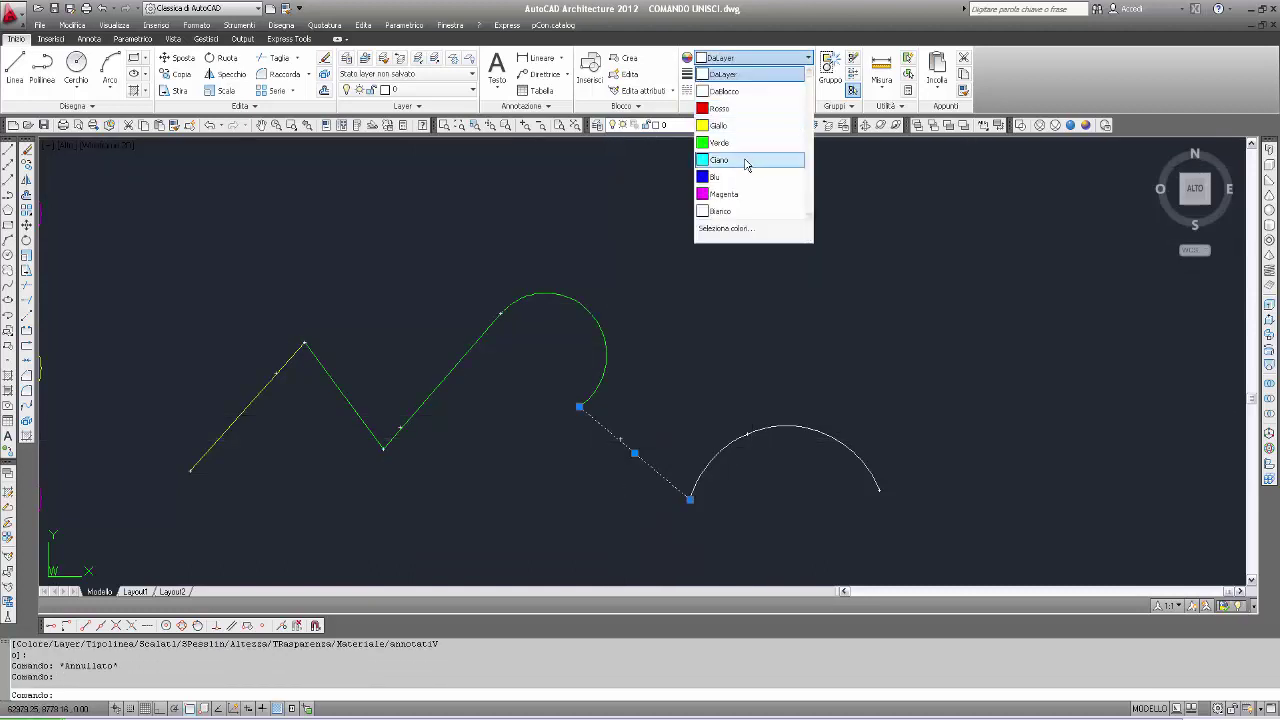
left_click(746, 160)
key("Escape")
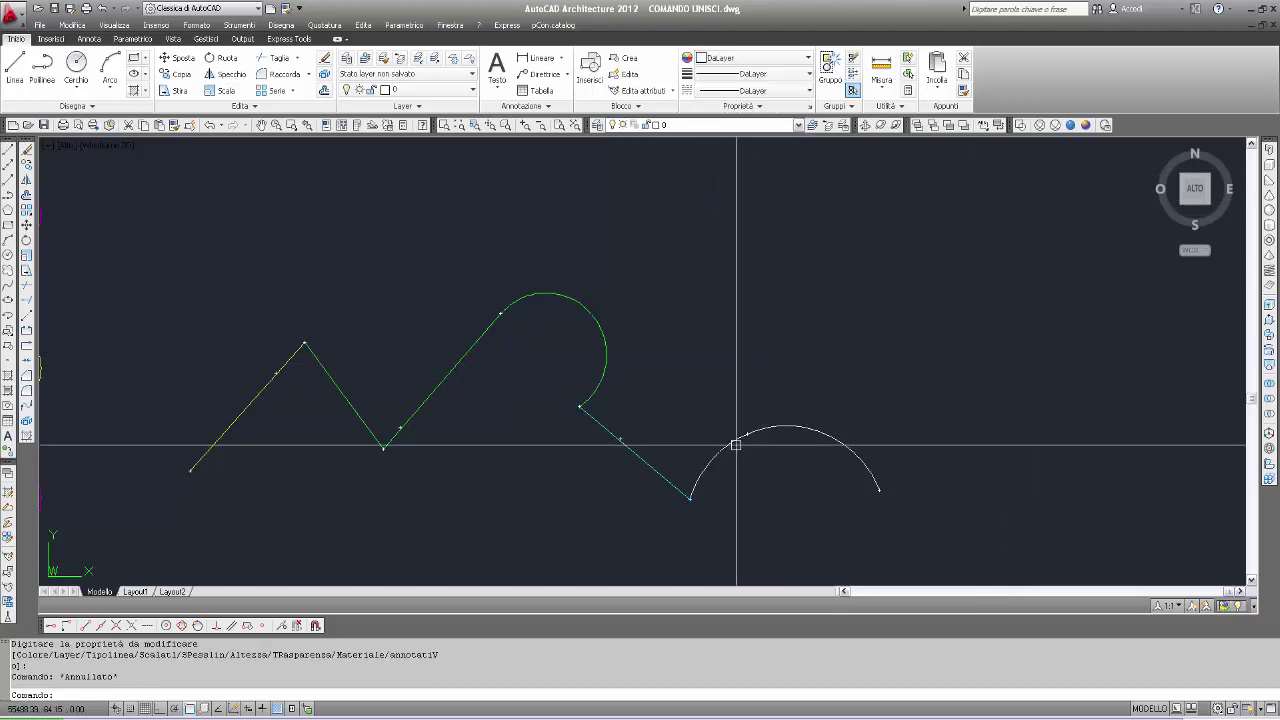
Set the colour of the arc at the end of the chain to magenta and clear the selection.
left_click(805, 421)
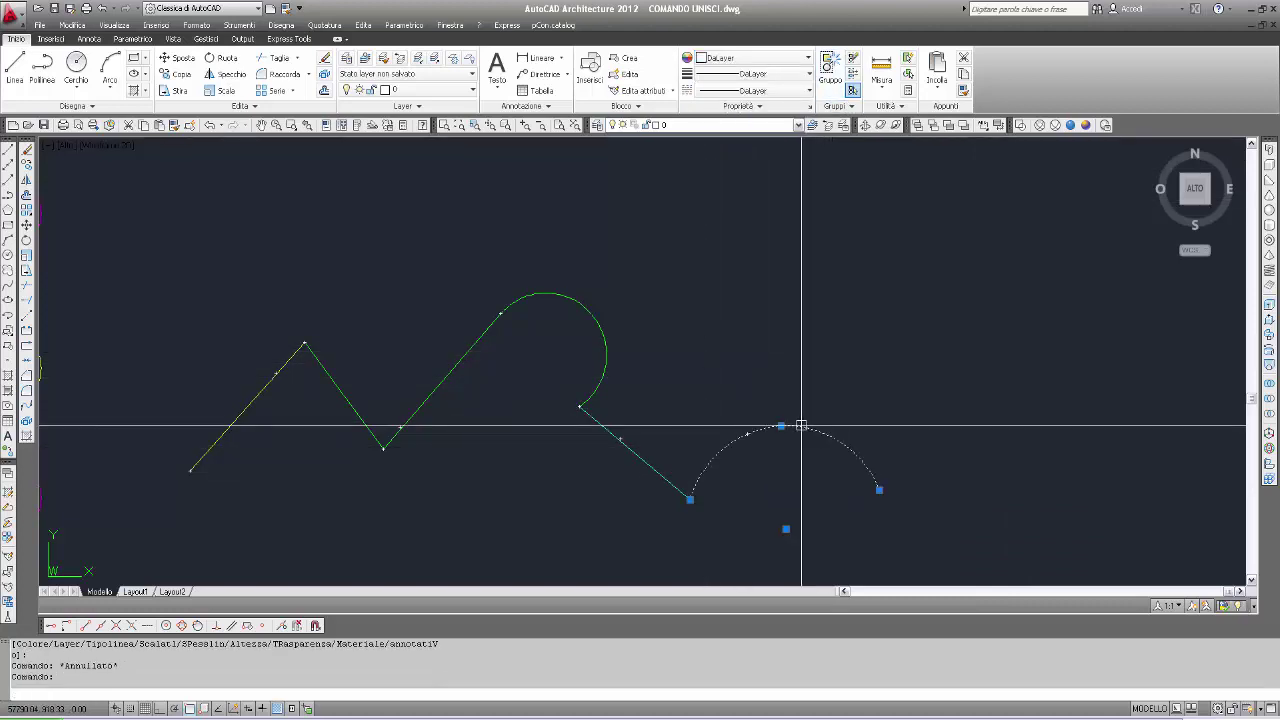
left_click(798, 58)
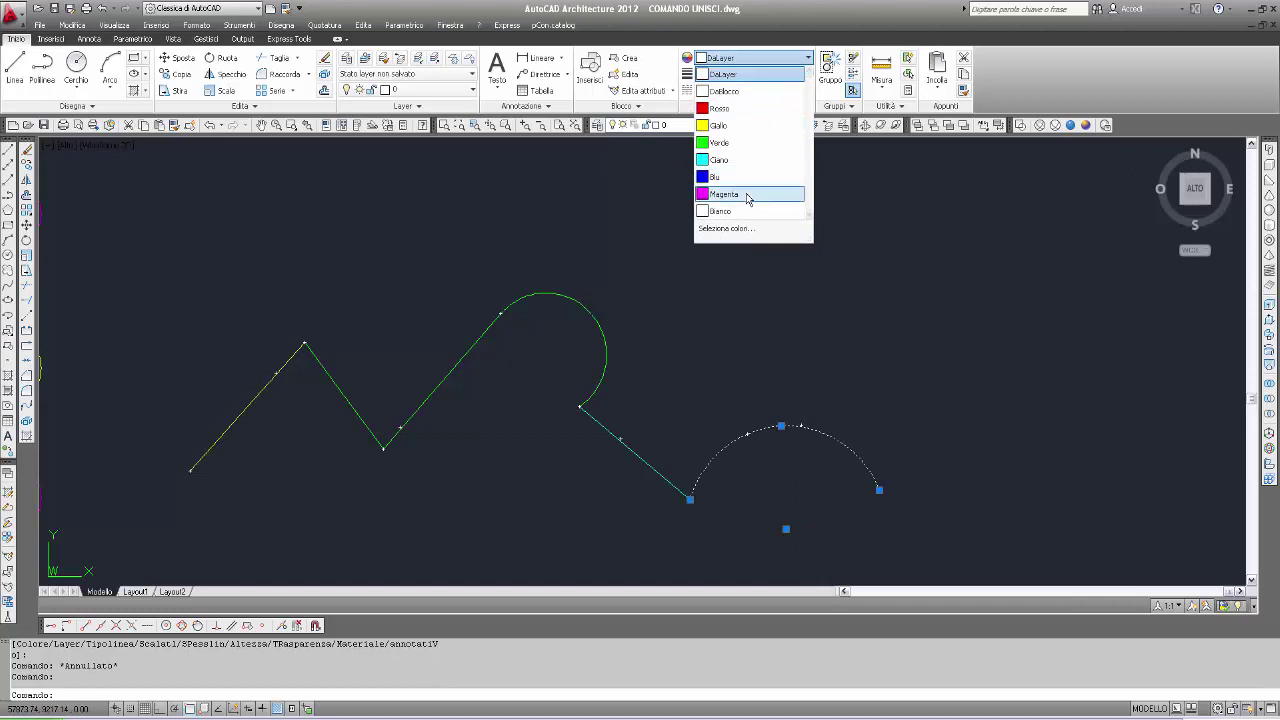
left_click(752, 194)
key("Escape")
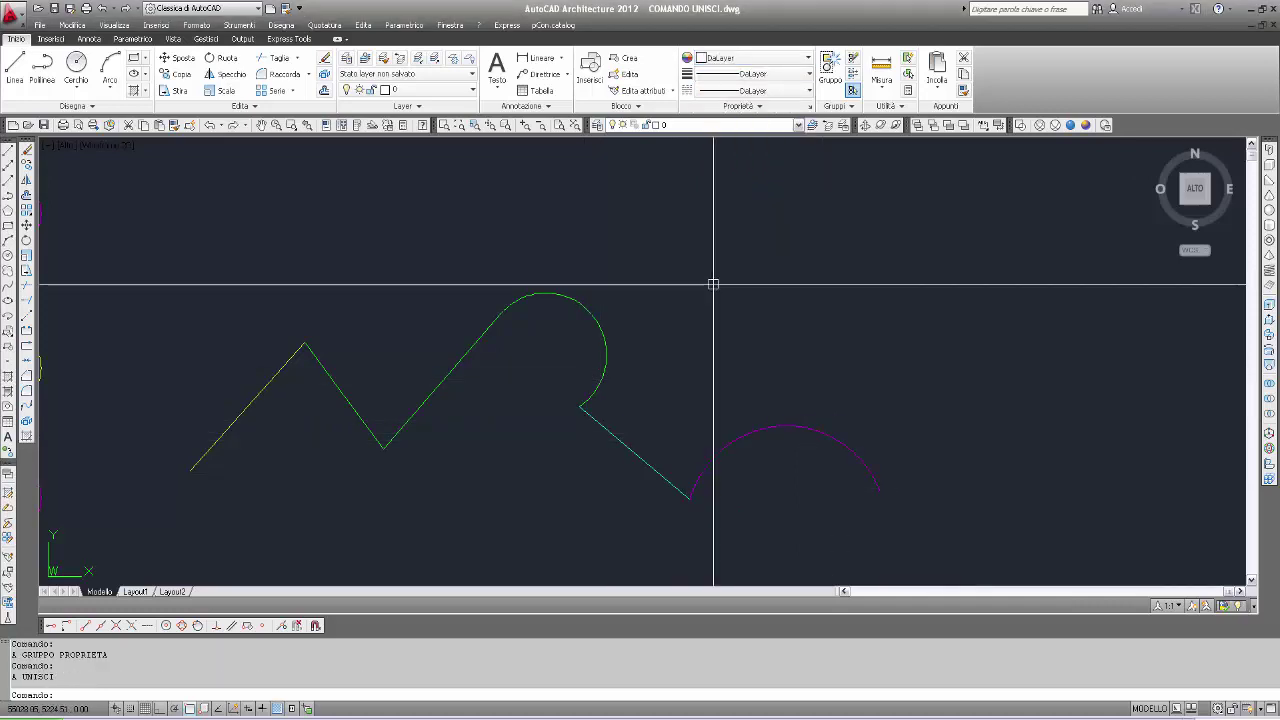
Join the line, polyline, second line and arc with UNISCI by enclosing all of them in one selection window, and check the joined object by selecting it.
type("nisci")
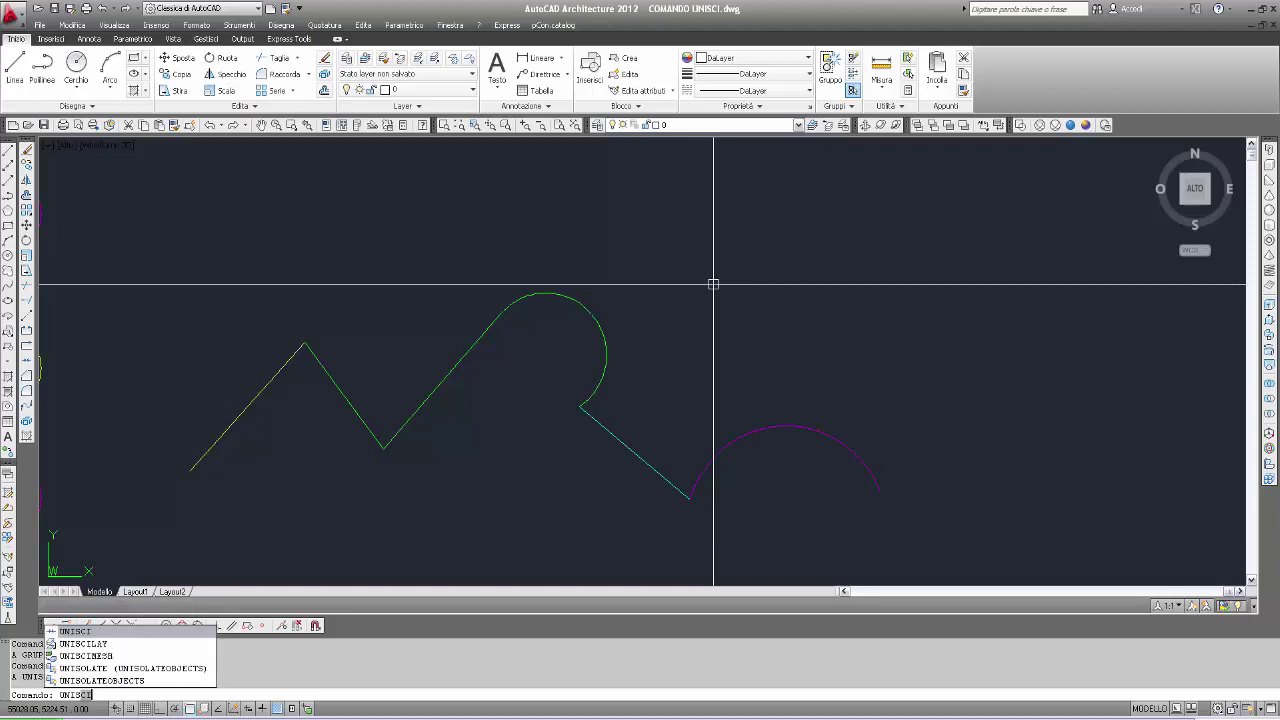
key("Return")
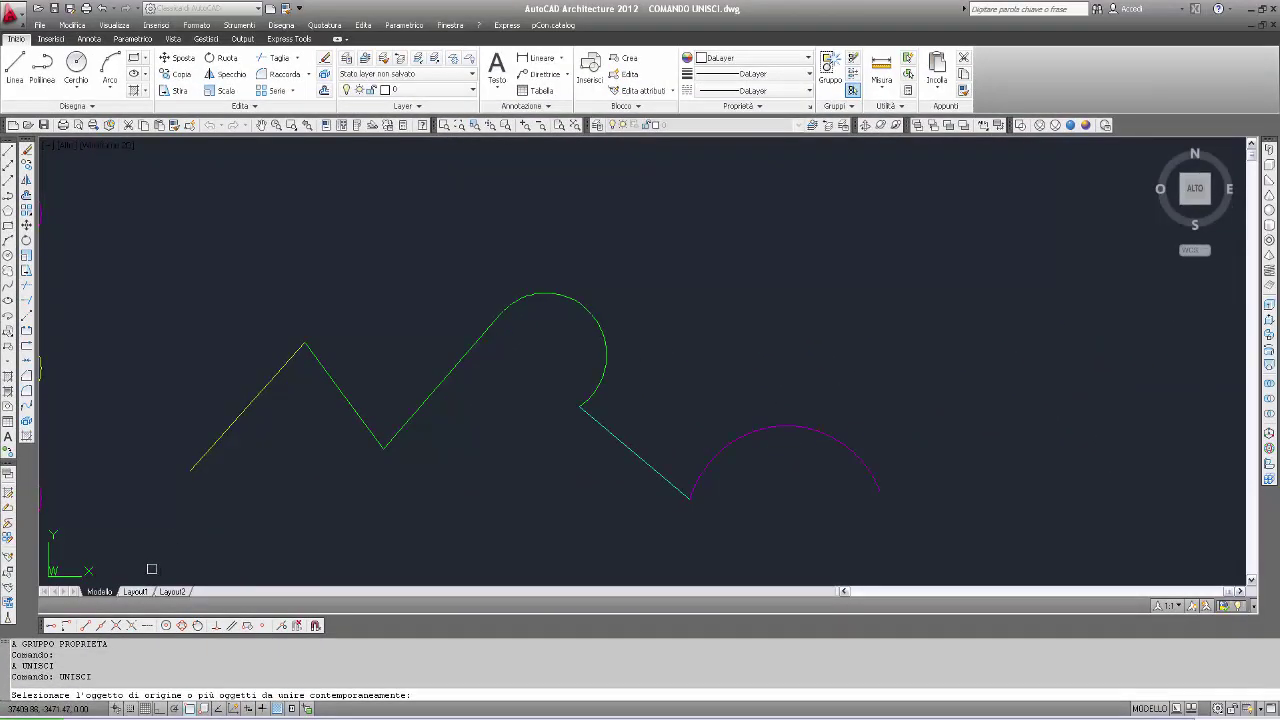
left_click(151, 569)
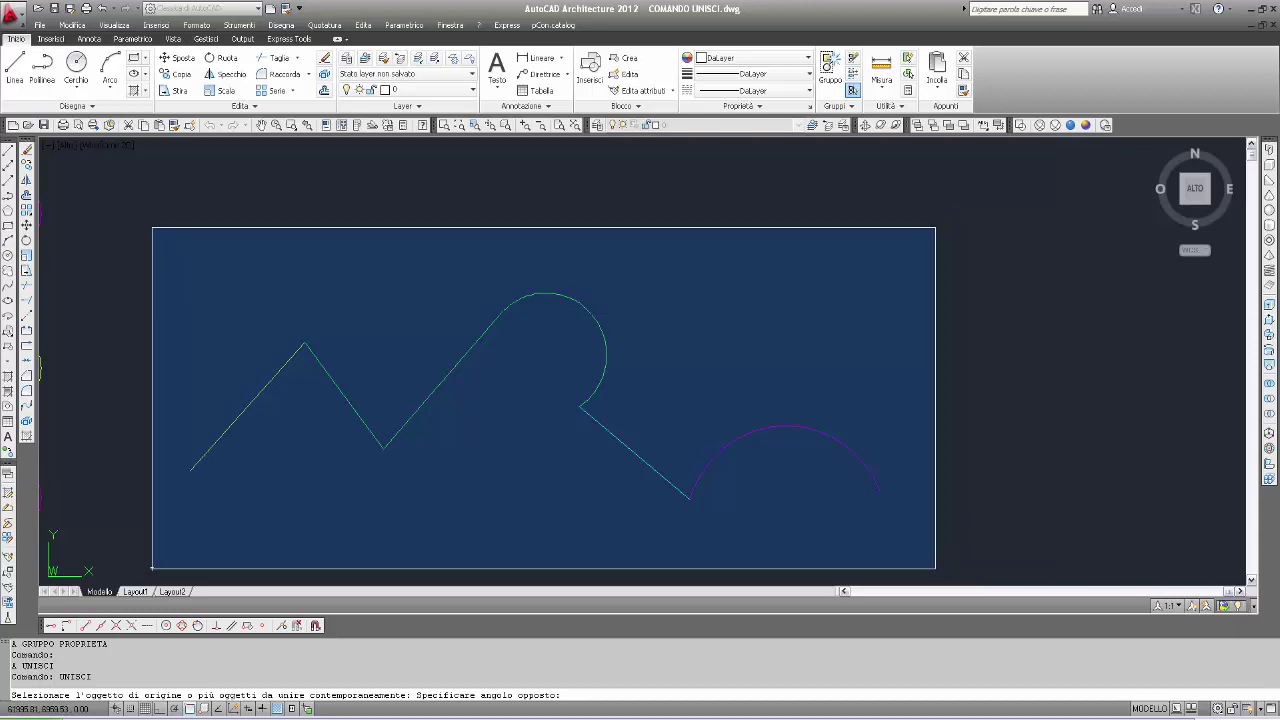
left_click(935, 228)
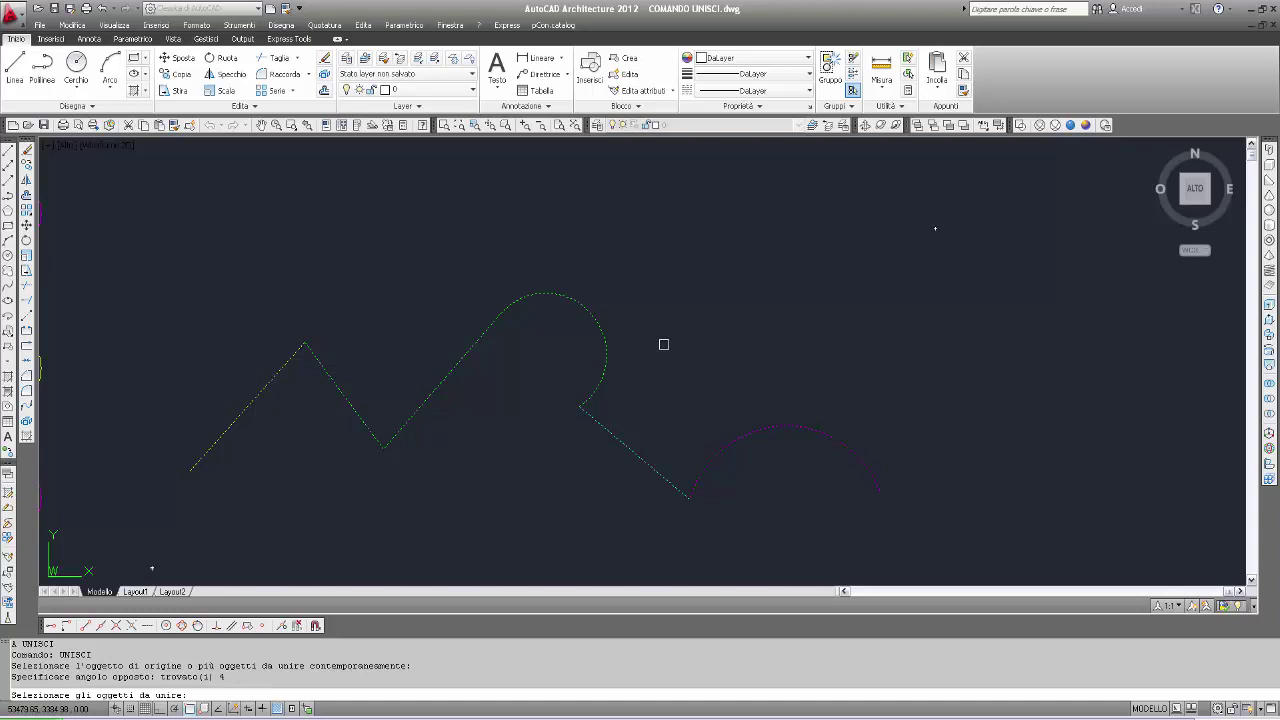
key("Return")
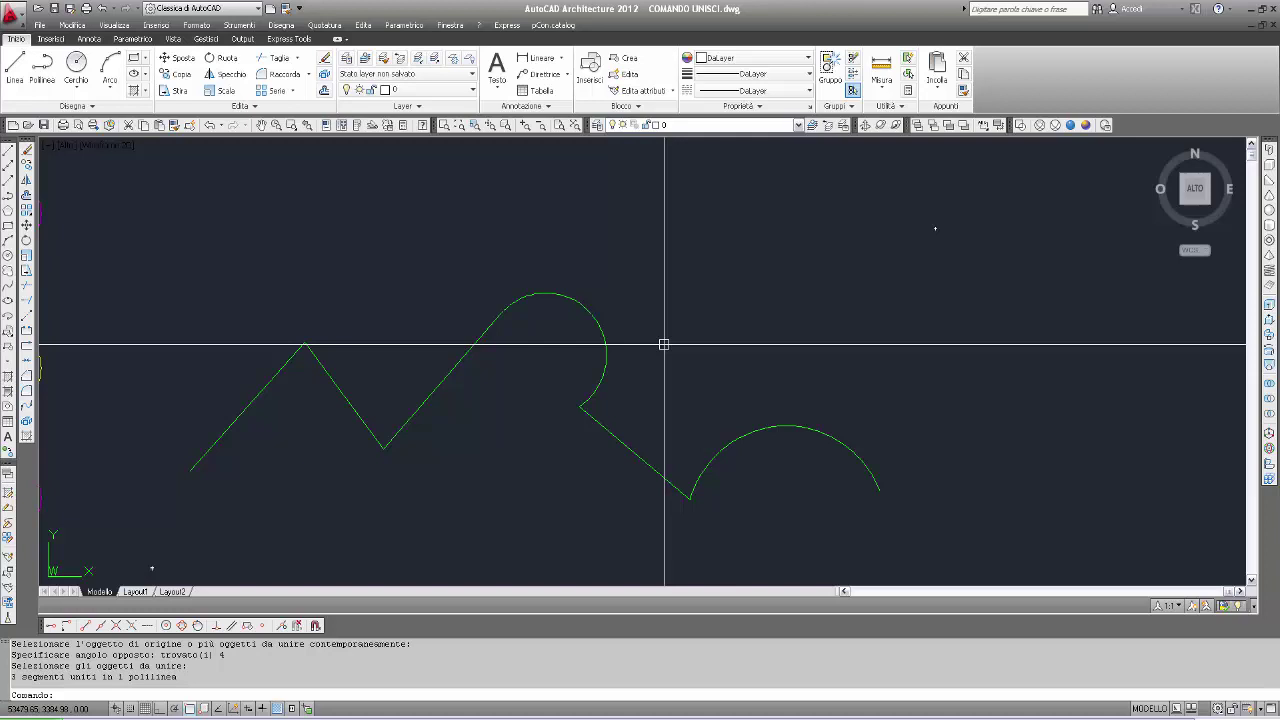
left_click(608, 354)
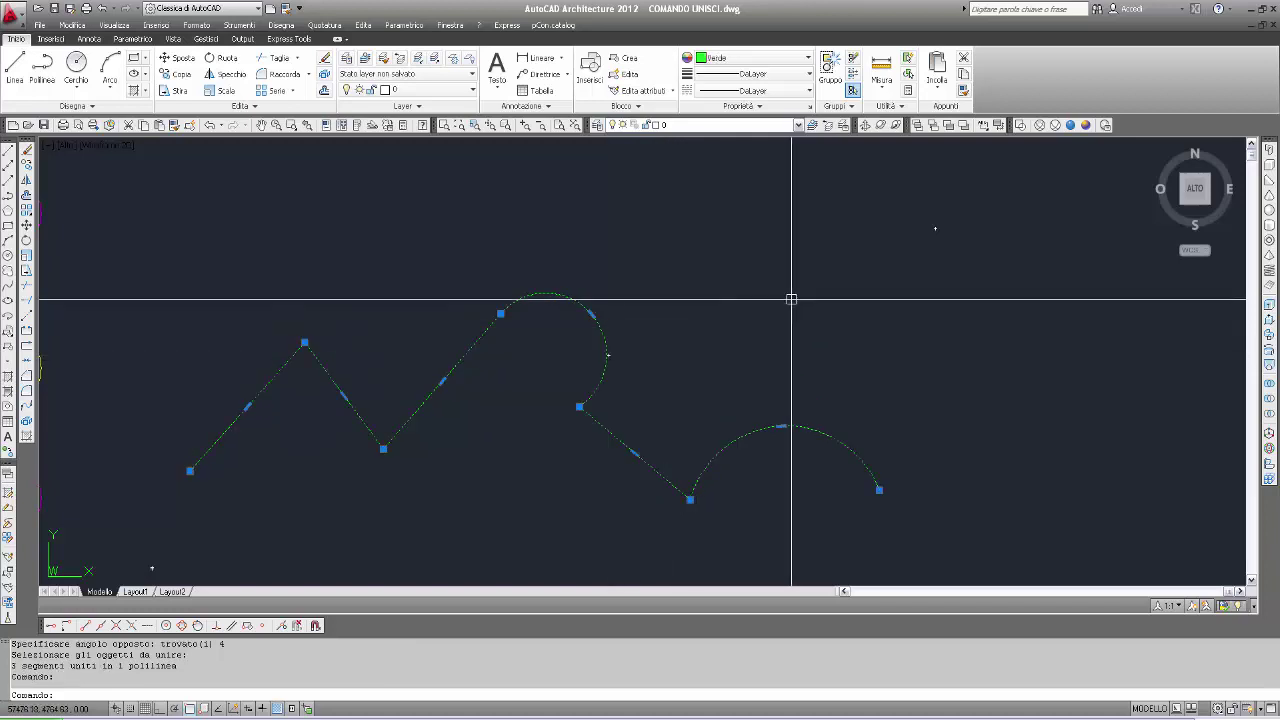
key("Escape")
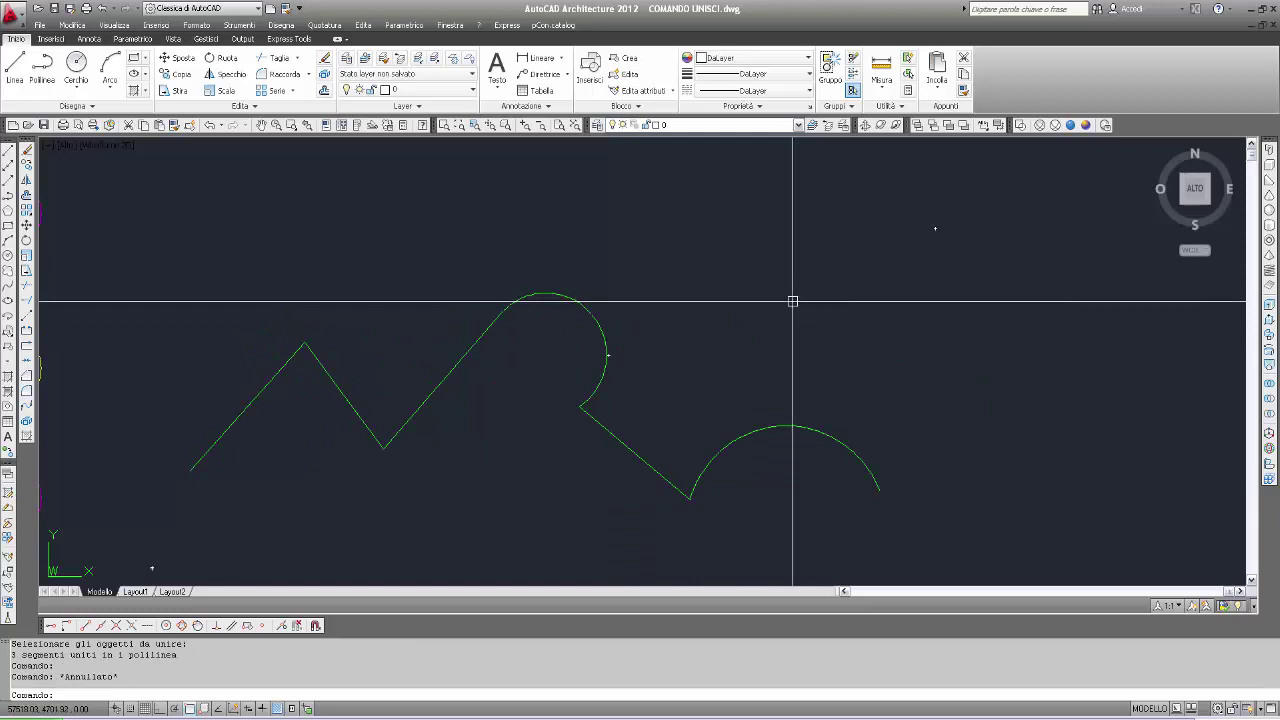
Draw a single line rising to the right in the empty area below the green joined polyline.
scroll(694, 345, "down", 2)
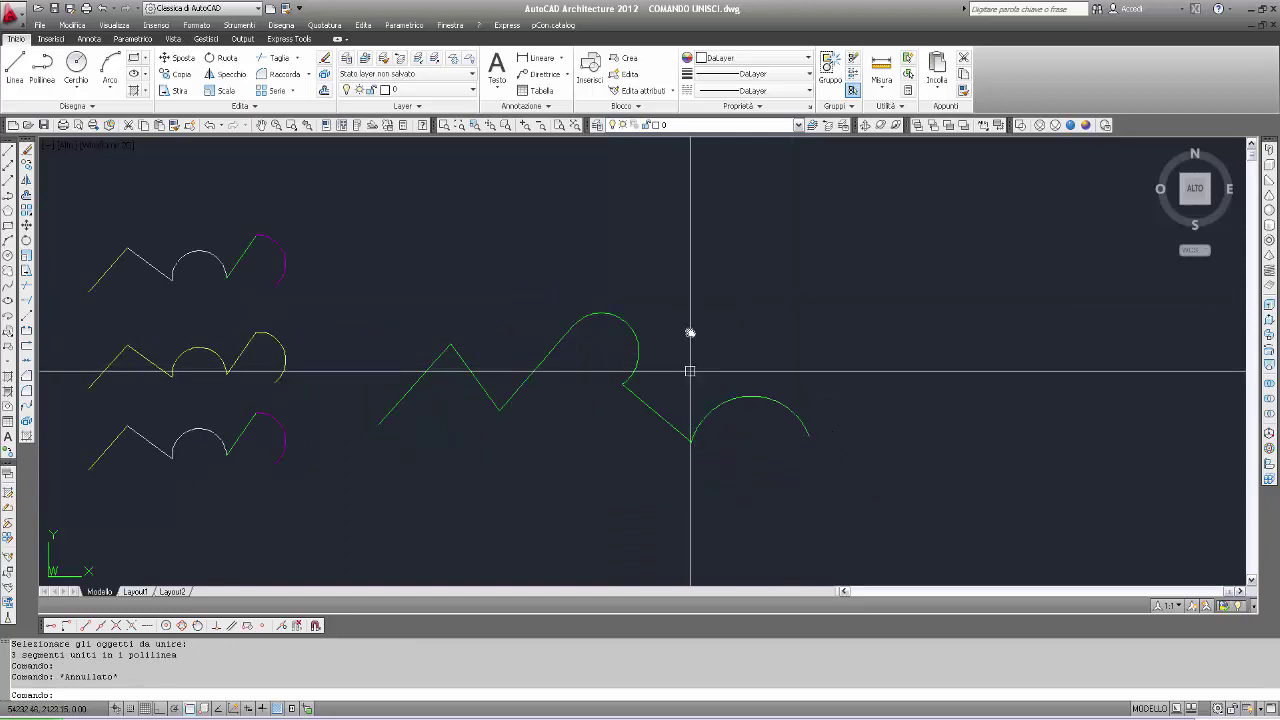
middle_click_drag(689, 366, 689, 303)
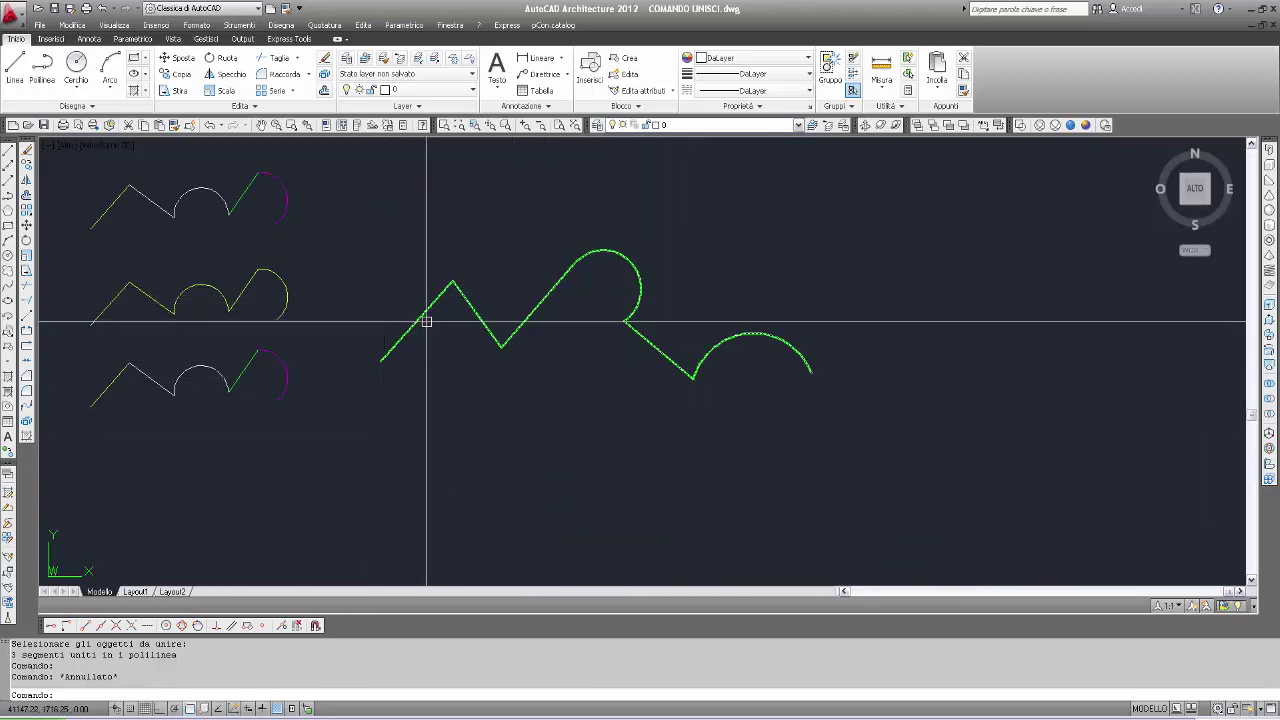
left_click(8, 151)
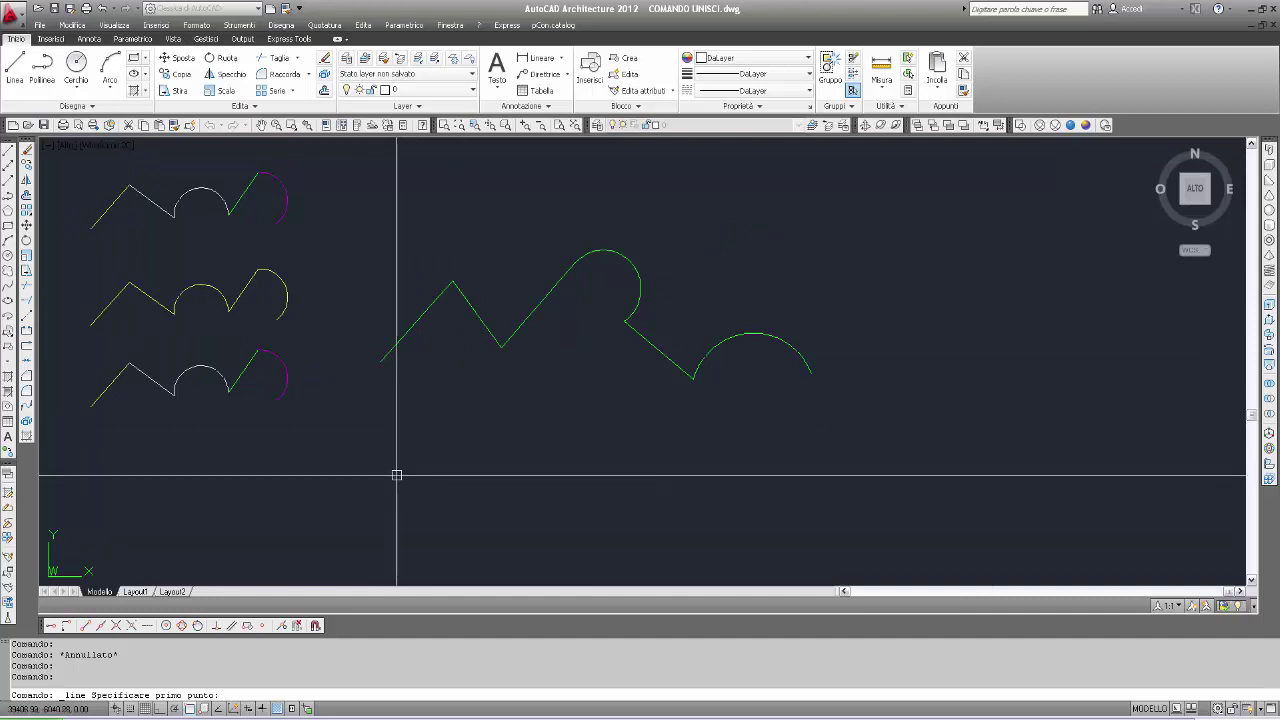
left_click(397, 475)
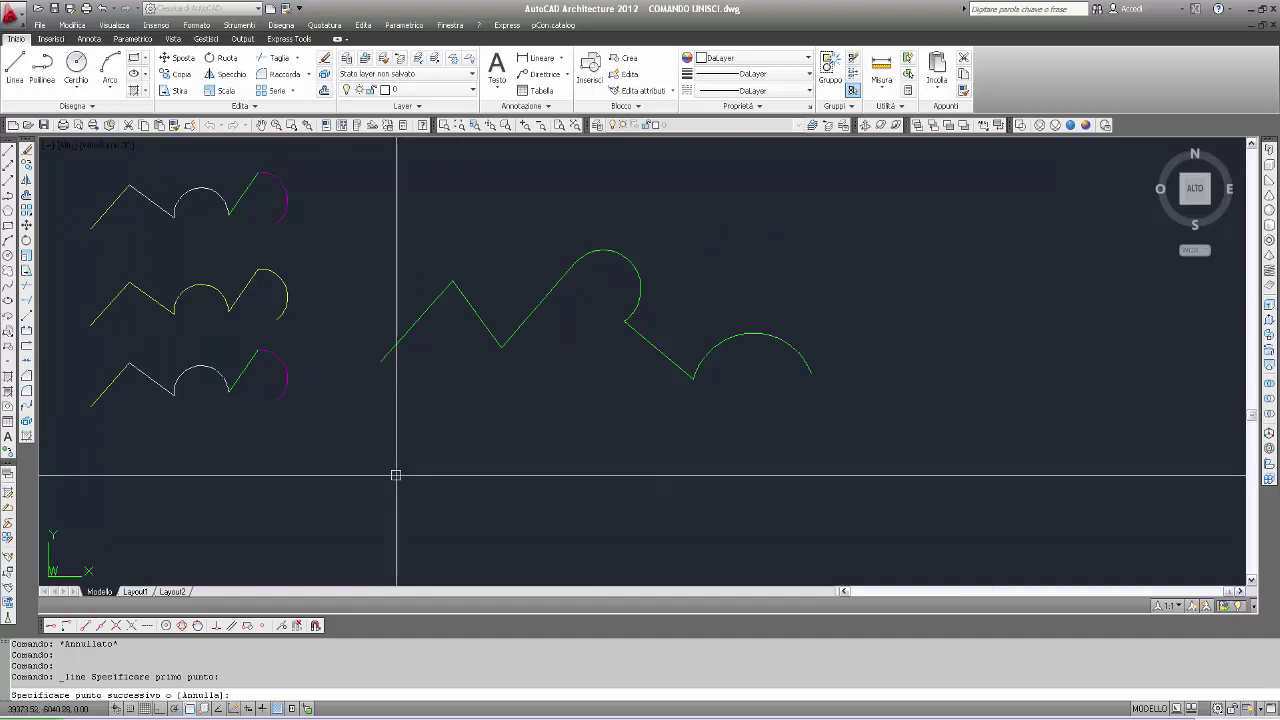
left_click(471, 410)
key("Escape")
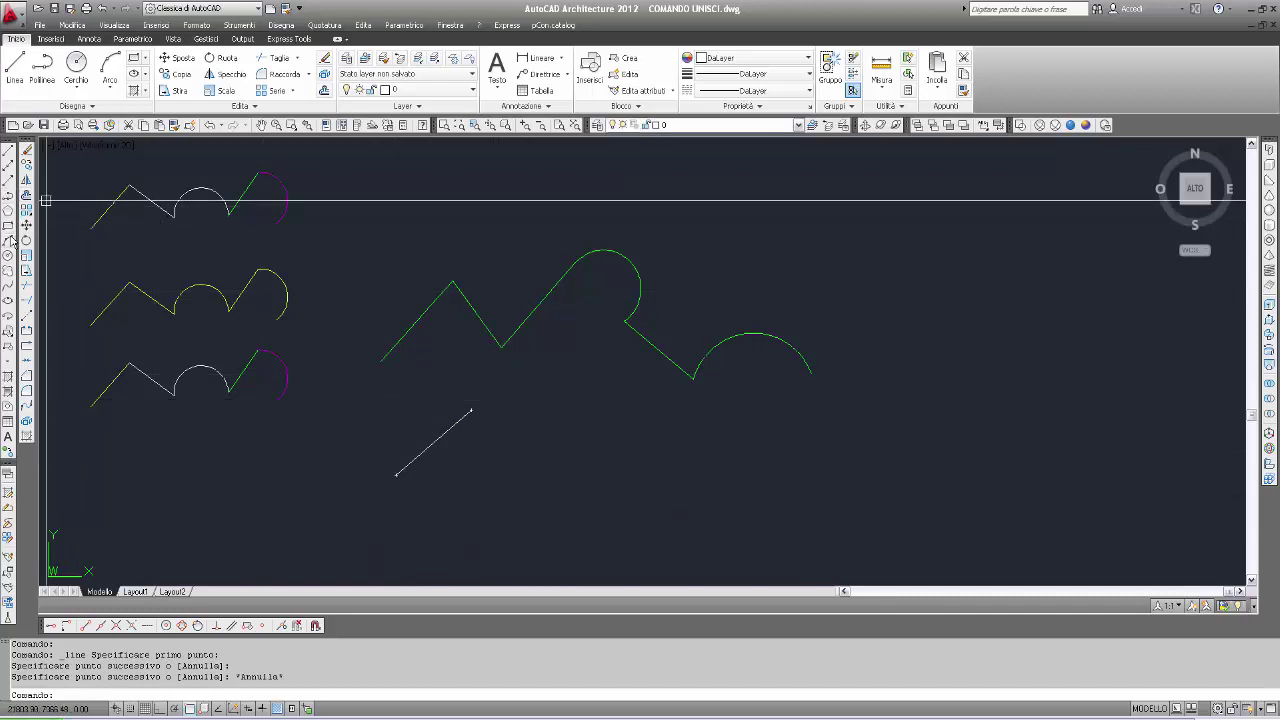
Draw a polyline from the new line's upper endpoint with a descending segment, a rising segment and a final arc segment curving down.
left_click(26, 203)
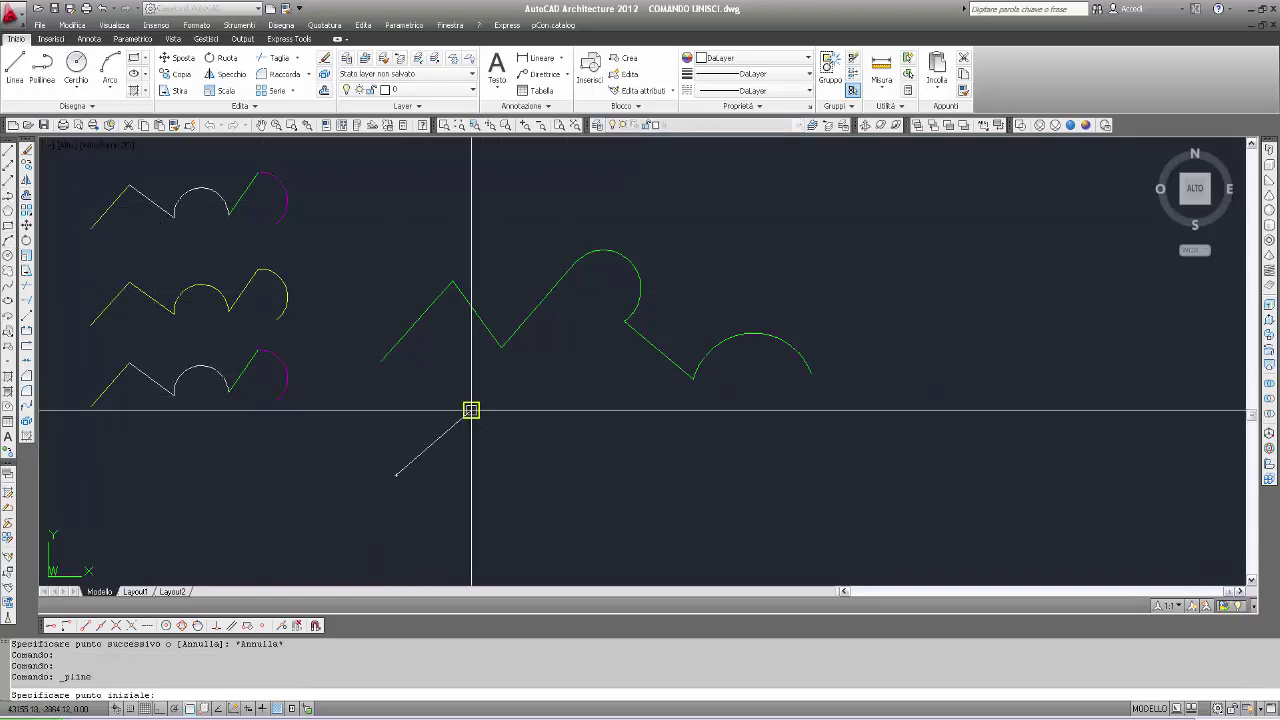
left_click(471, 410)
left_click(511, 487)
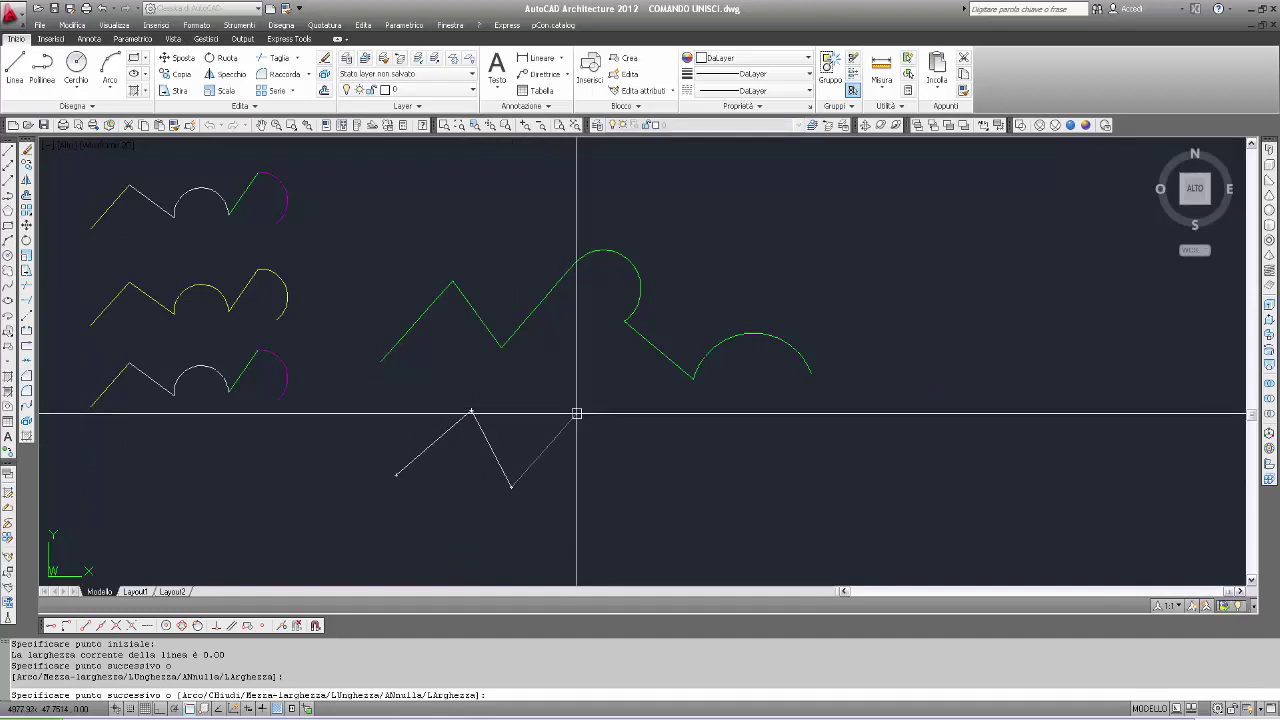
key("Return")
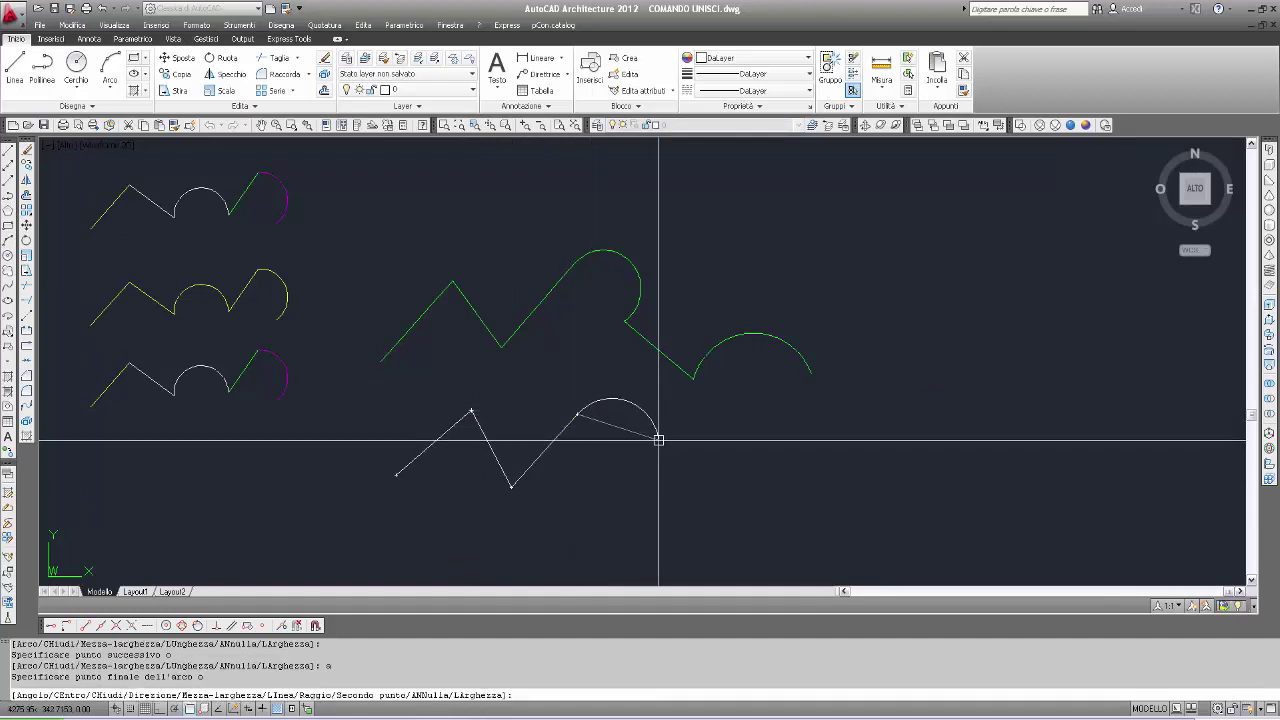
left_click(625, 464)
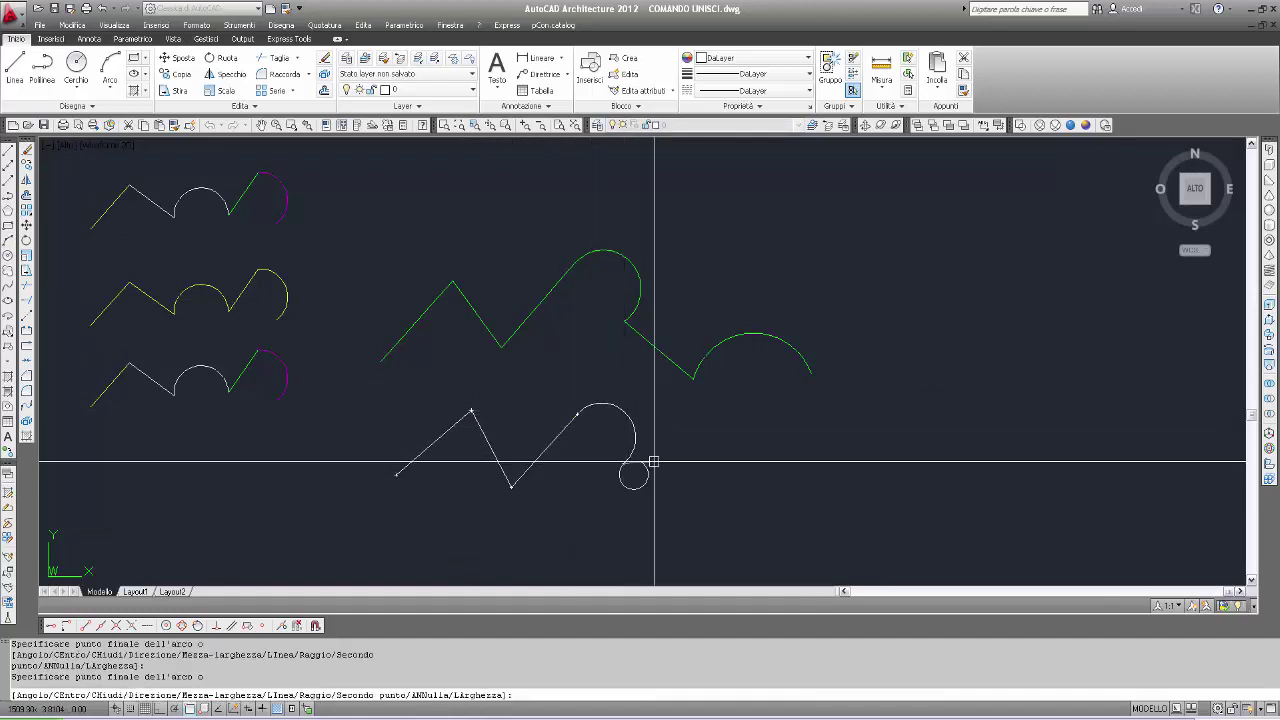
key("Return")
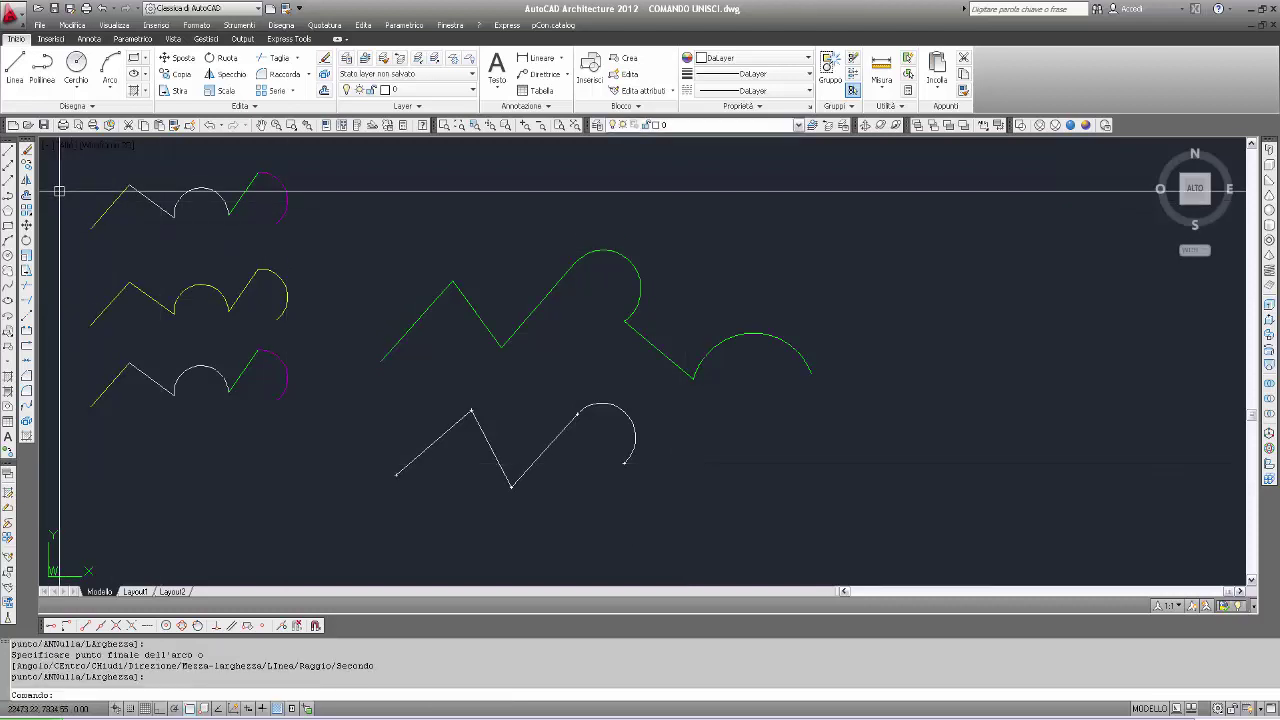
Draw a line from the free end of the new polyline's arc, sloping down to the right.
left_click(8, 150)
left_click(625, 464)
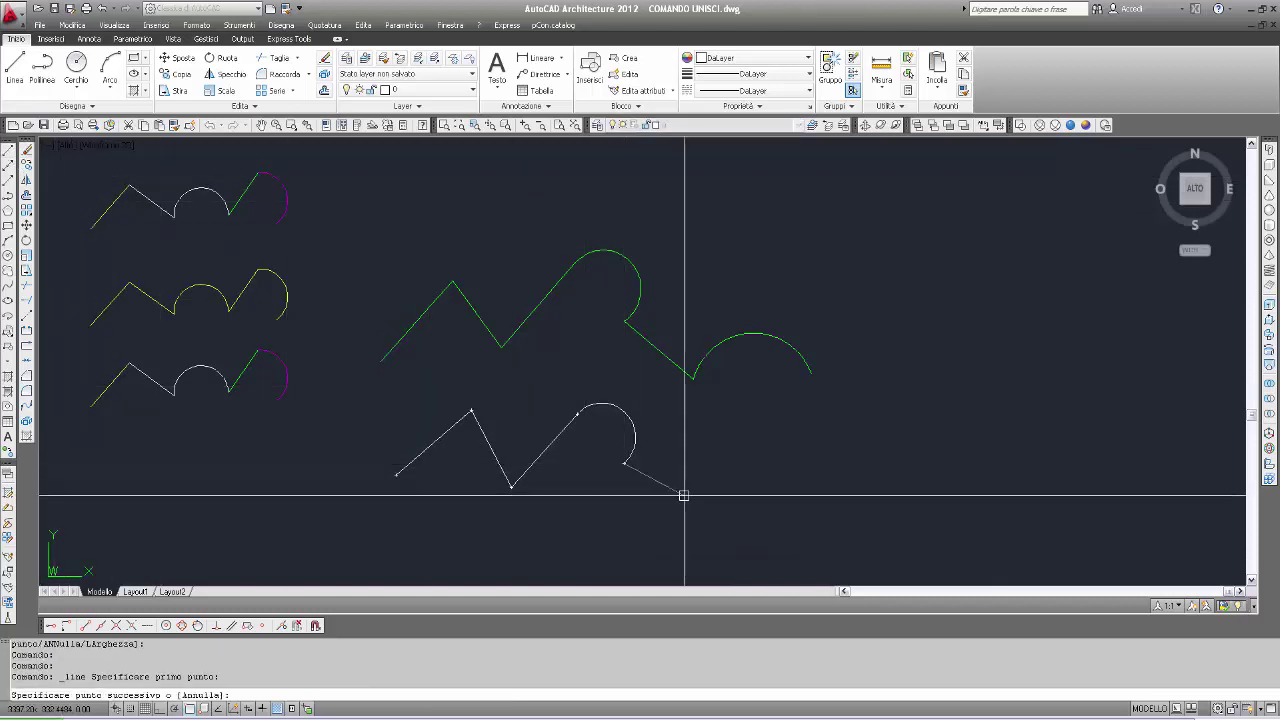
left_click(692, 502)
key("Return")
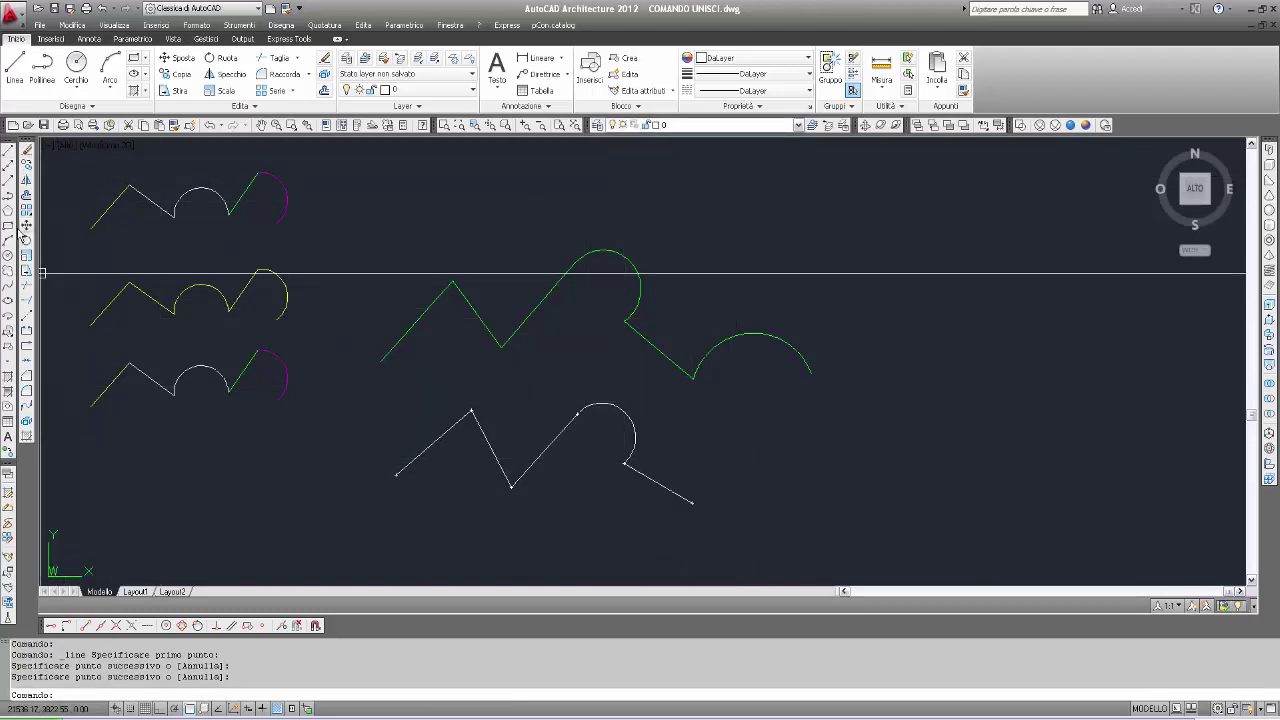
Draw a three-point arc bulging upwards from the lower endpoint of the descending line, and leave the Arc command.
left_click(8, 226)
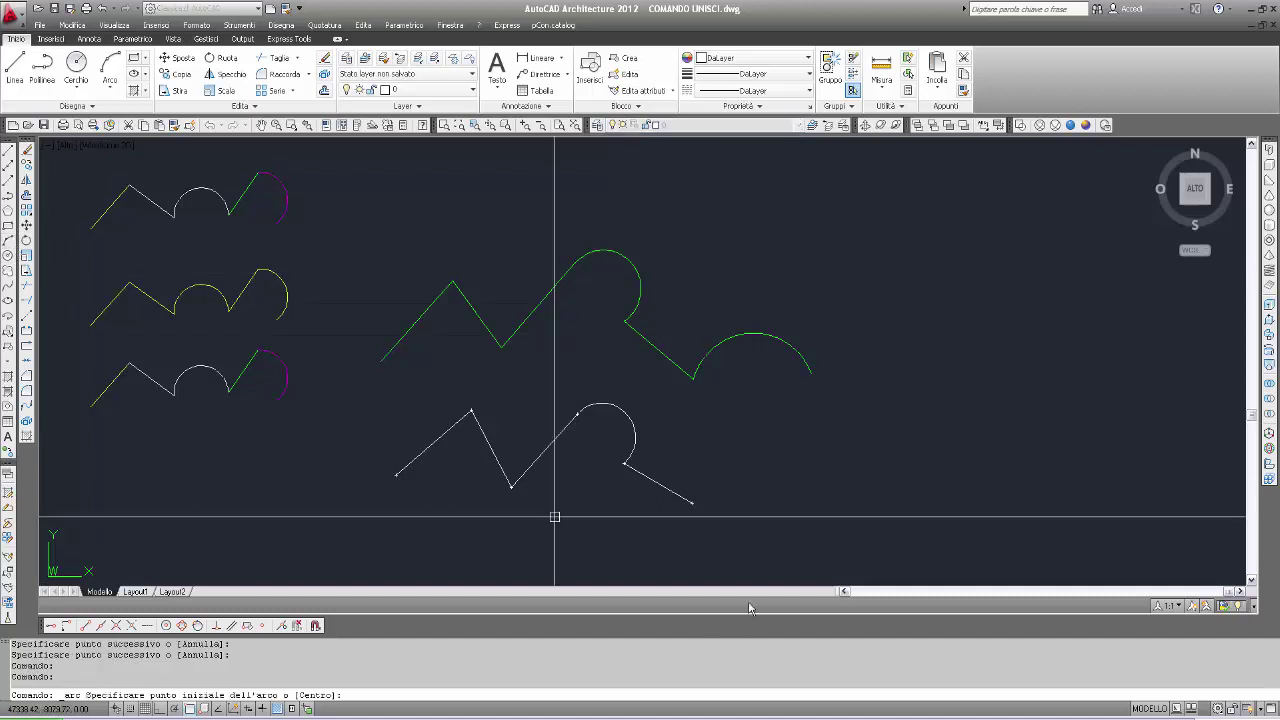
left_click(692, 502)
left_click(729, 461)
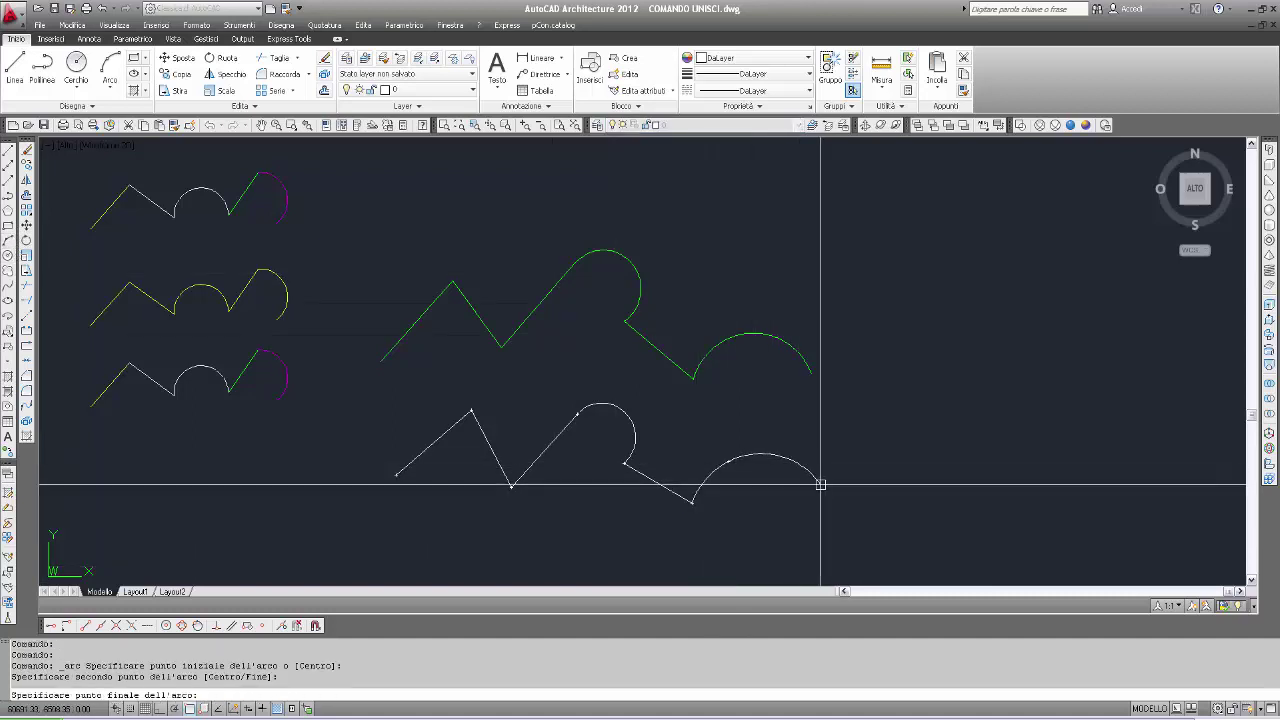
left_click(820, 483)
key("Return")
key("Escape")
Set the colour of the first line in the lower chain to yellow (Giallo) and clear the selection.
left_click(447, 431)
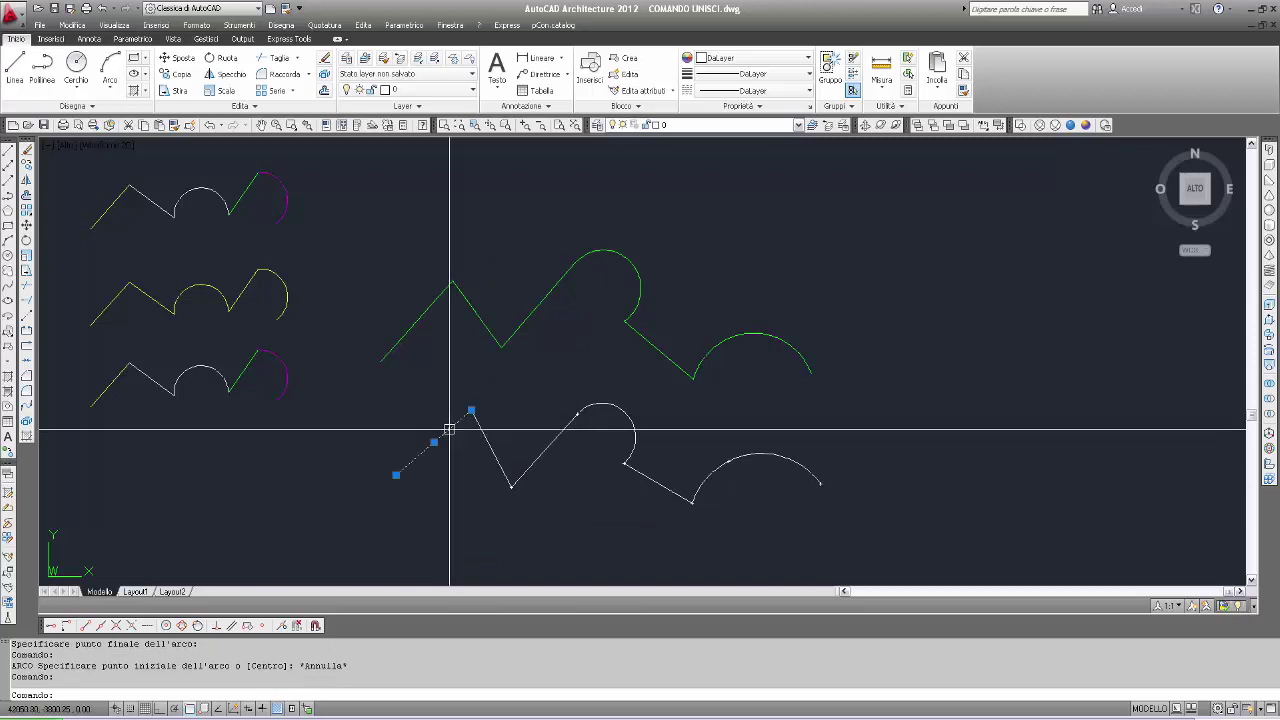
left_click(735, 61)
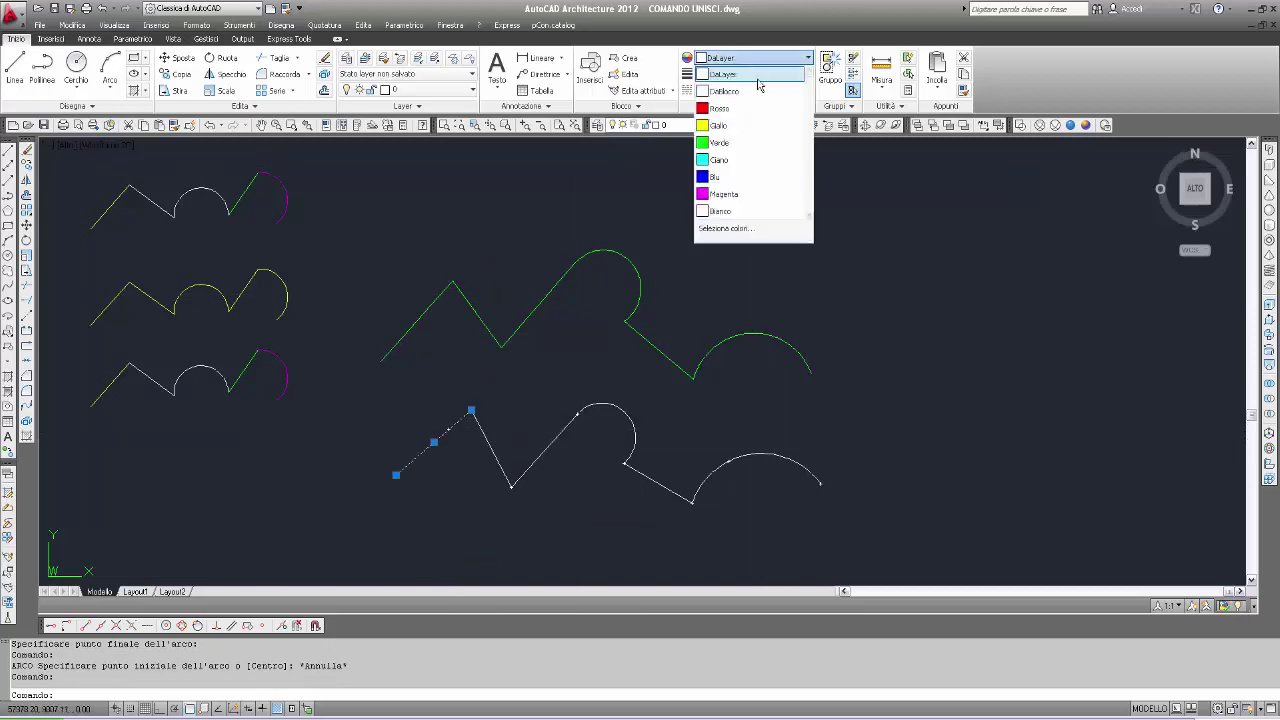
left_click(743, 126)
key("Escape")
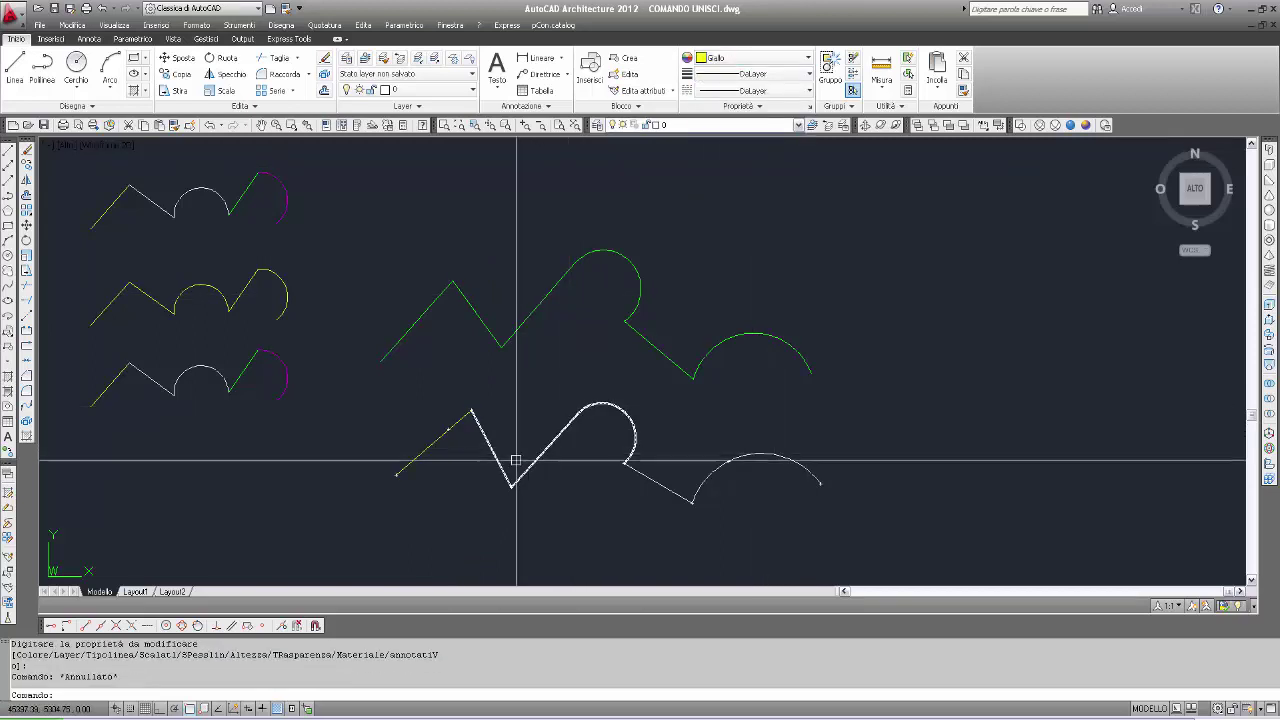
Set the colour of the lower chain's polyline to green (Verde) and clear the selection.
left_click(500, 457)
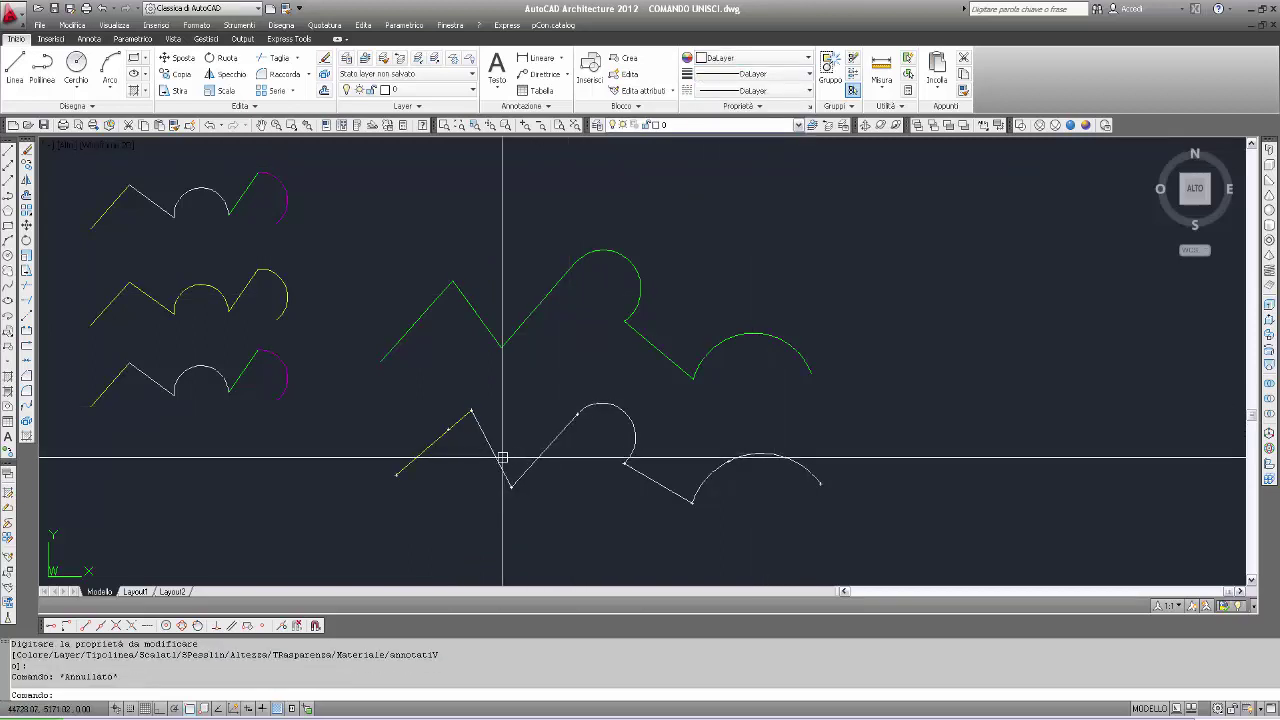
left_click(728, 63)
left_click(745, 141)
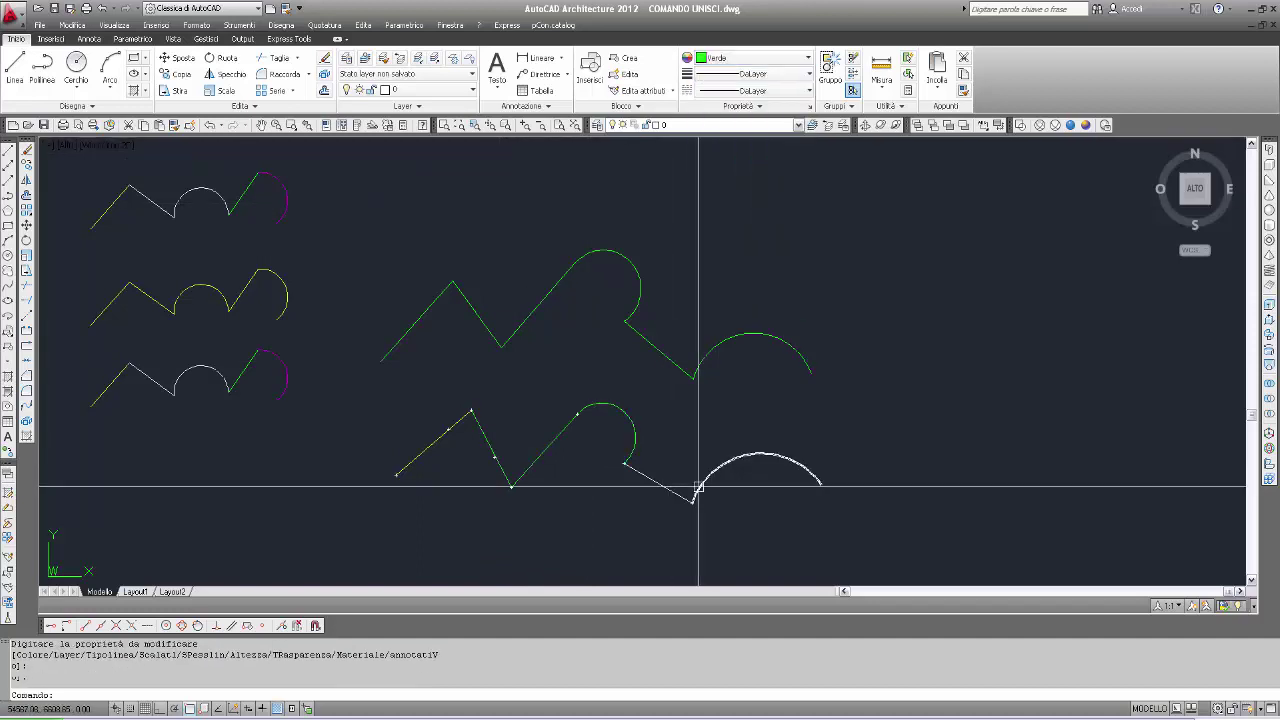
key("Escape")
key("Escape")
Set the colour of the descending line after the lower chain's polyline to cyan (Ciano) and clear the selection.
left_click(674, 488)
left_click(745, 58)
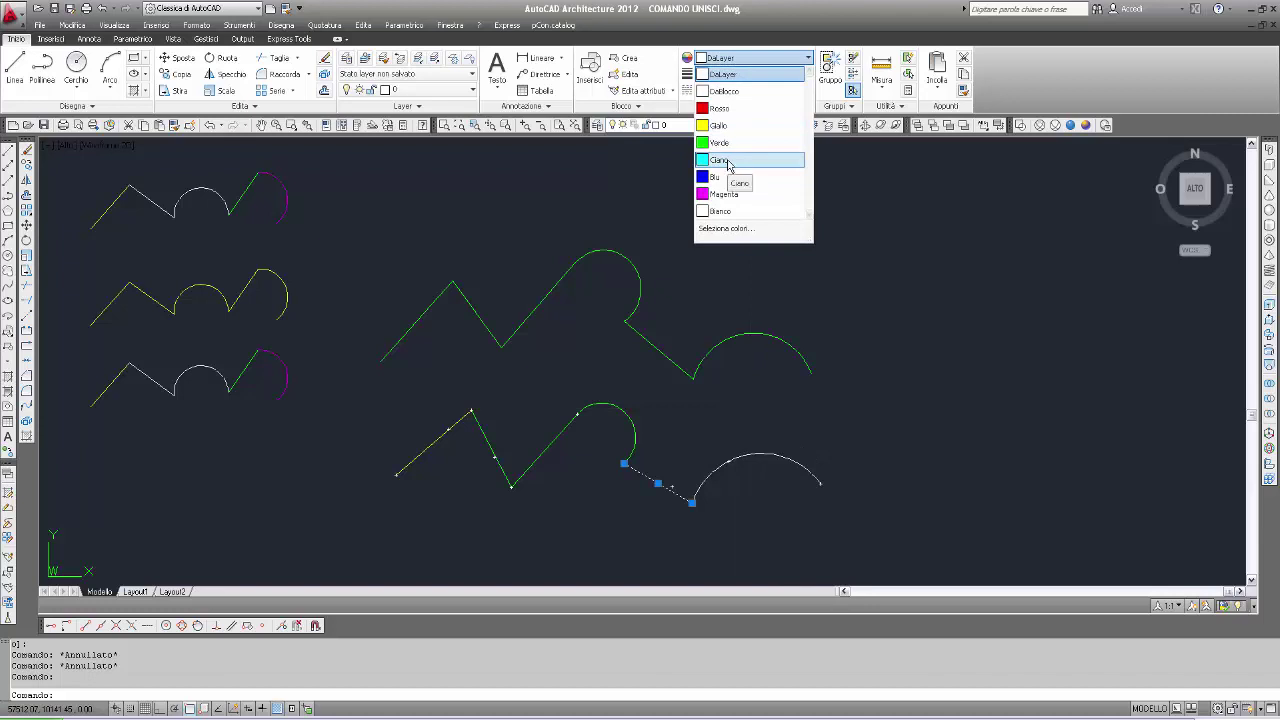
left_click(720, 160)
key("Escape")
Set the colour of the final arc in the lower chain to Magenta and clear the selection.
left_click(762, 453)
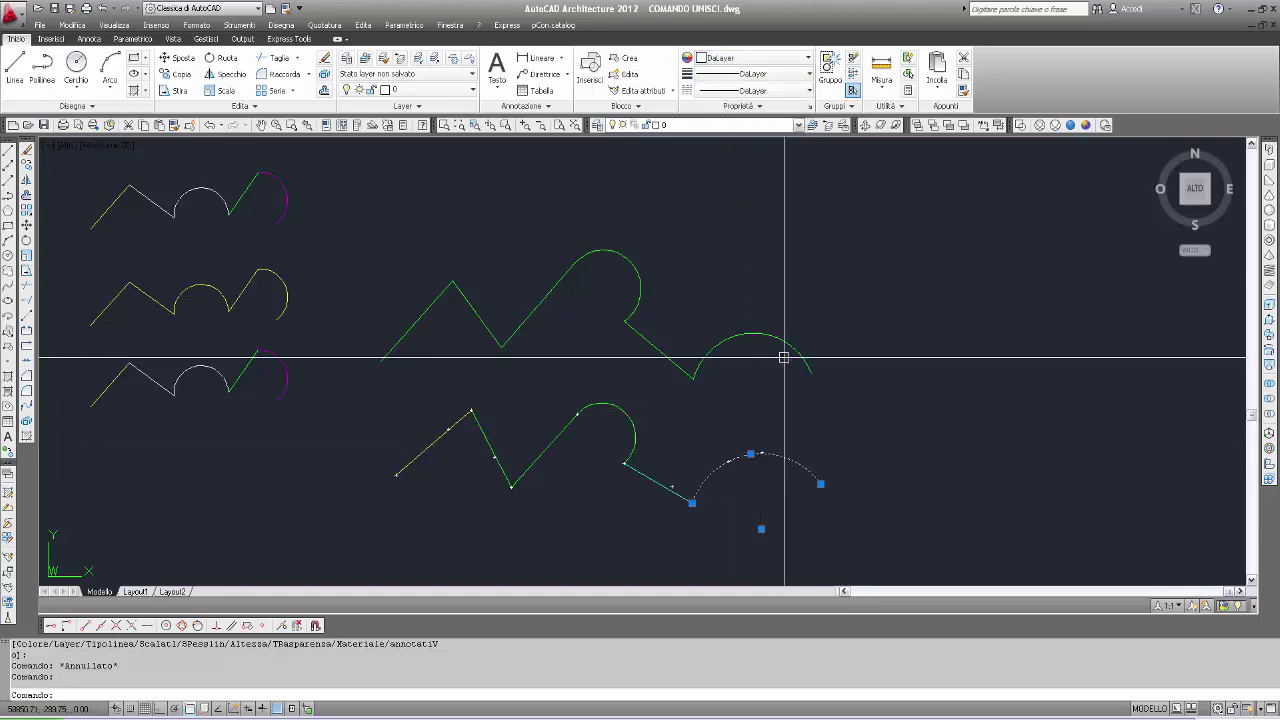
left_click(740, 63)
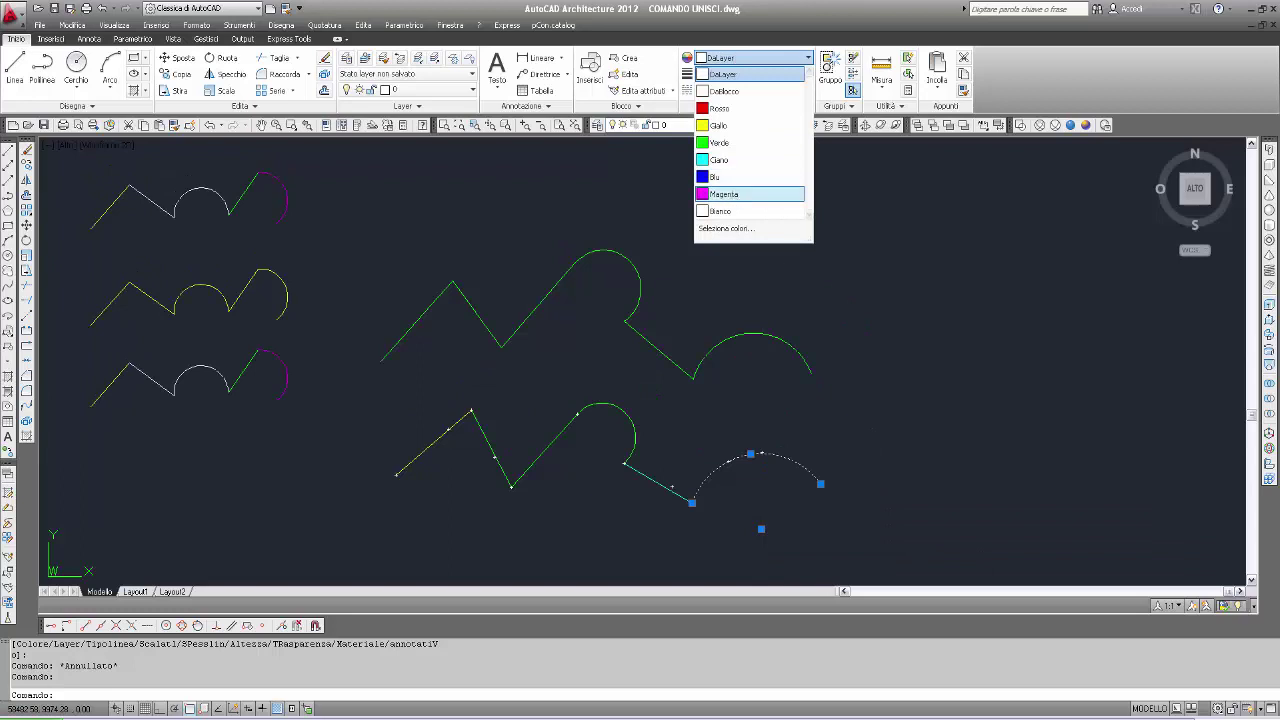
left_click(745, 192)
key("Escape")
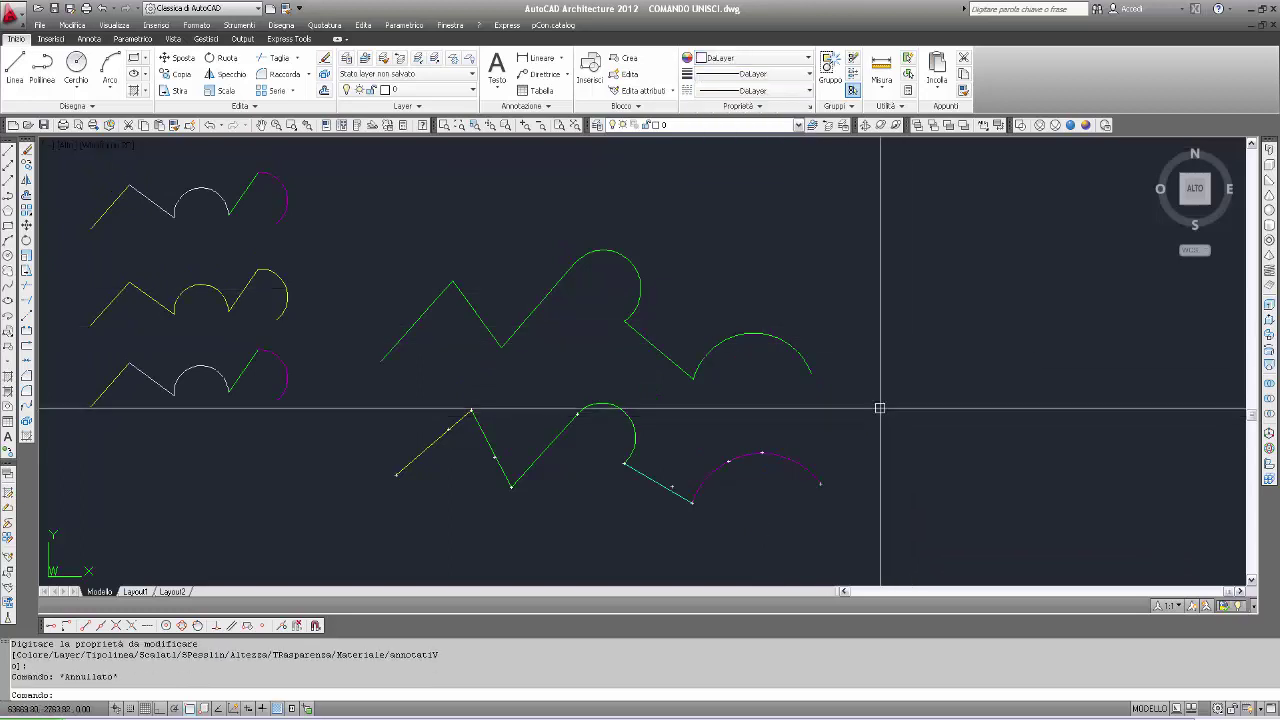